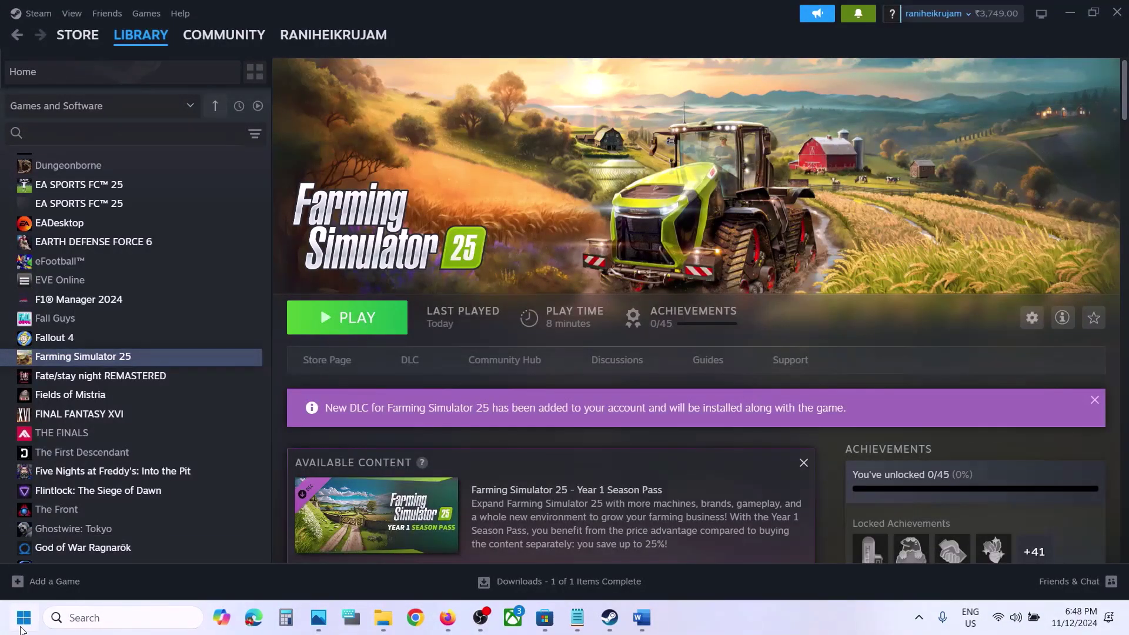
# Open the Start menu's power options, then dismiss them along with Start.
pyautogui.click(20, 629)
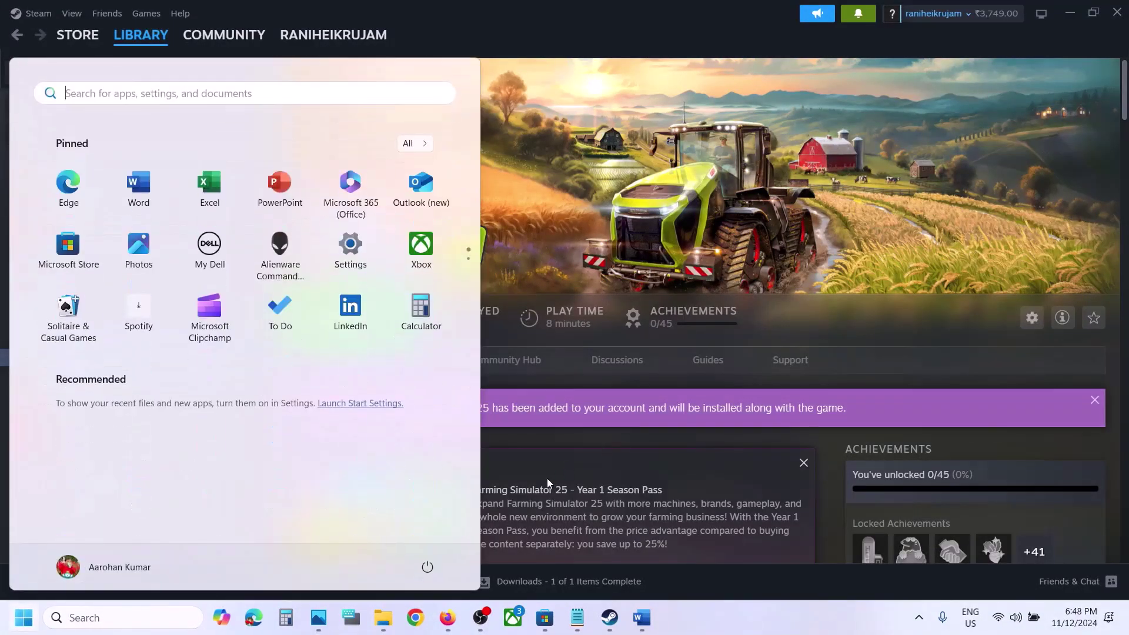
pyautogui.click(428, 567)
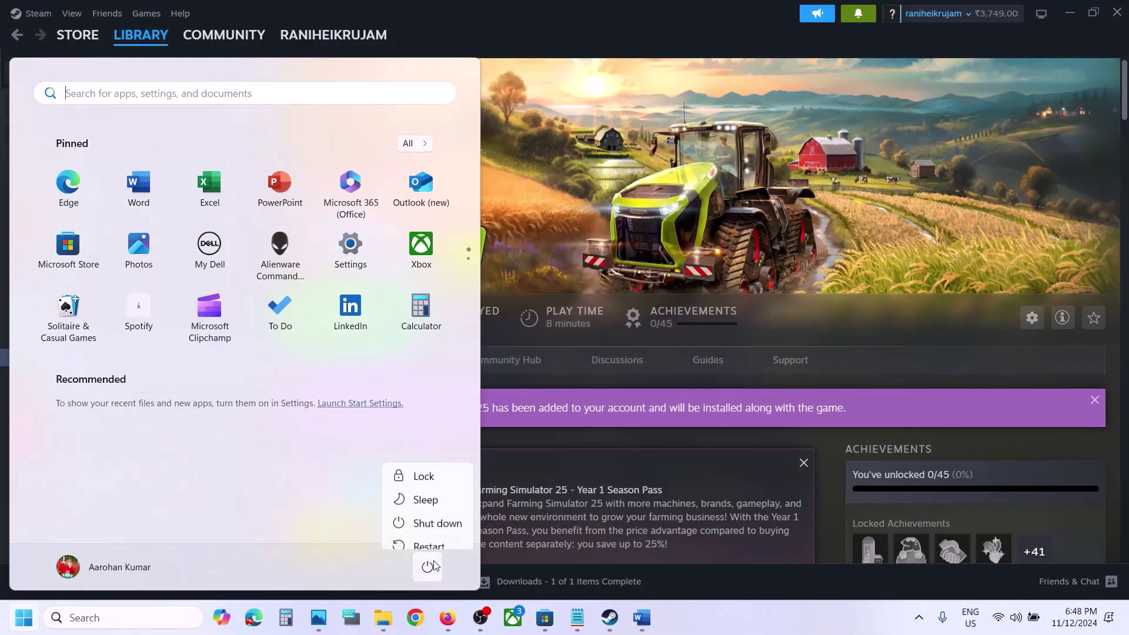
pyautogui.click(844, 288)
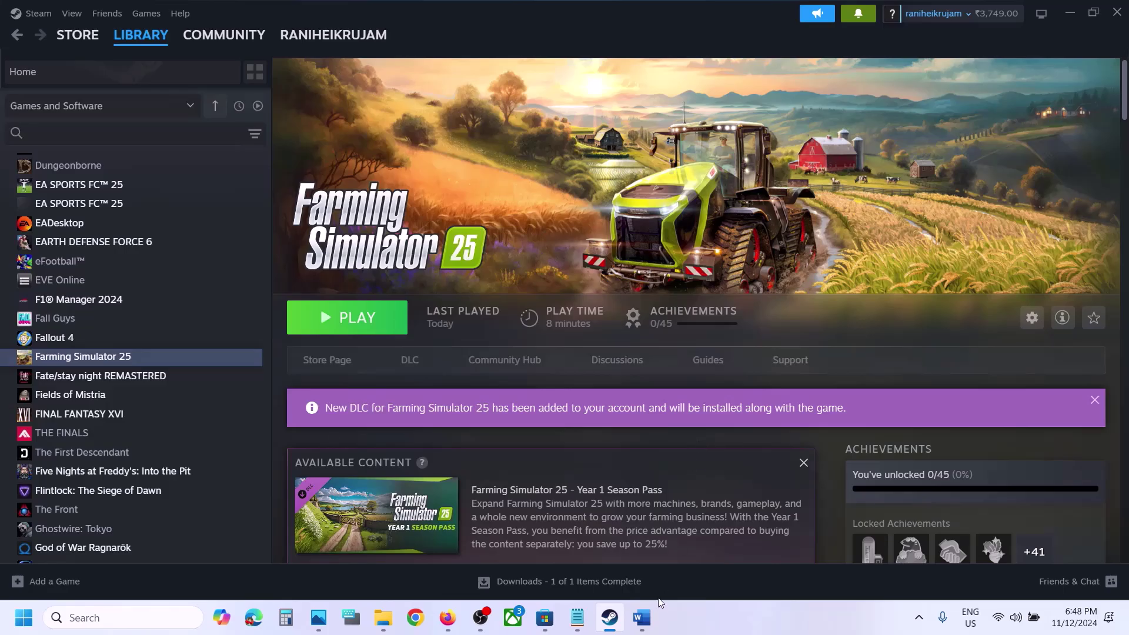
# View the Farming crash notes in Word, minimize them, and show File Explorer's pinned folders.
pyautogui.click(641, 618)
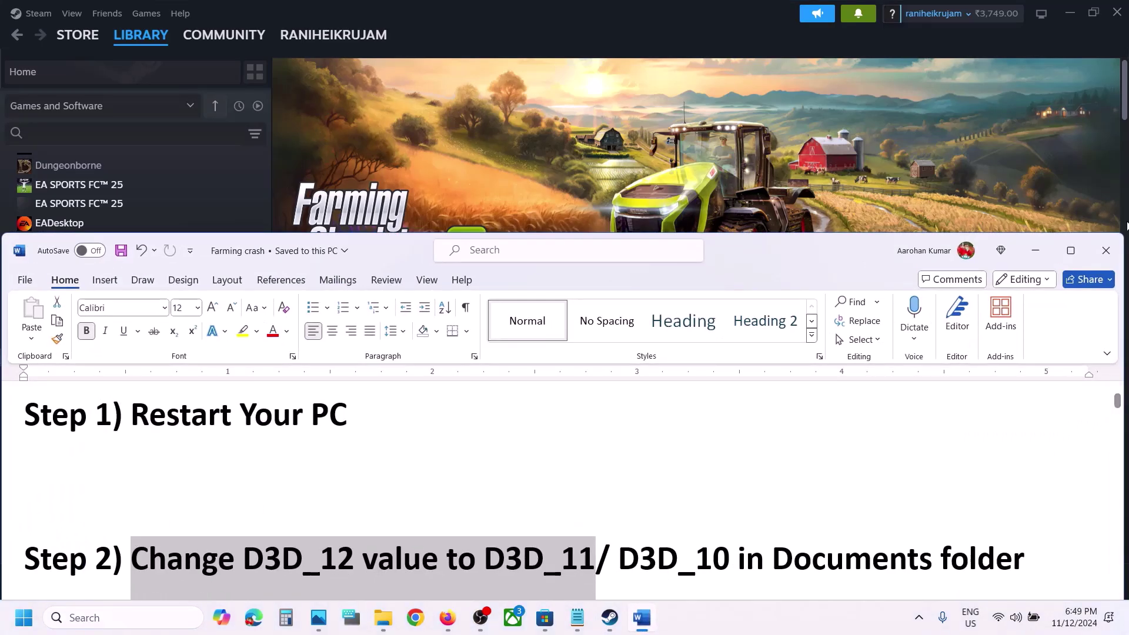
pyautogui.click(1035, 250)
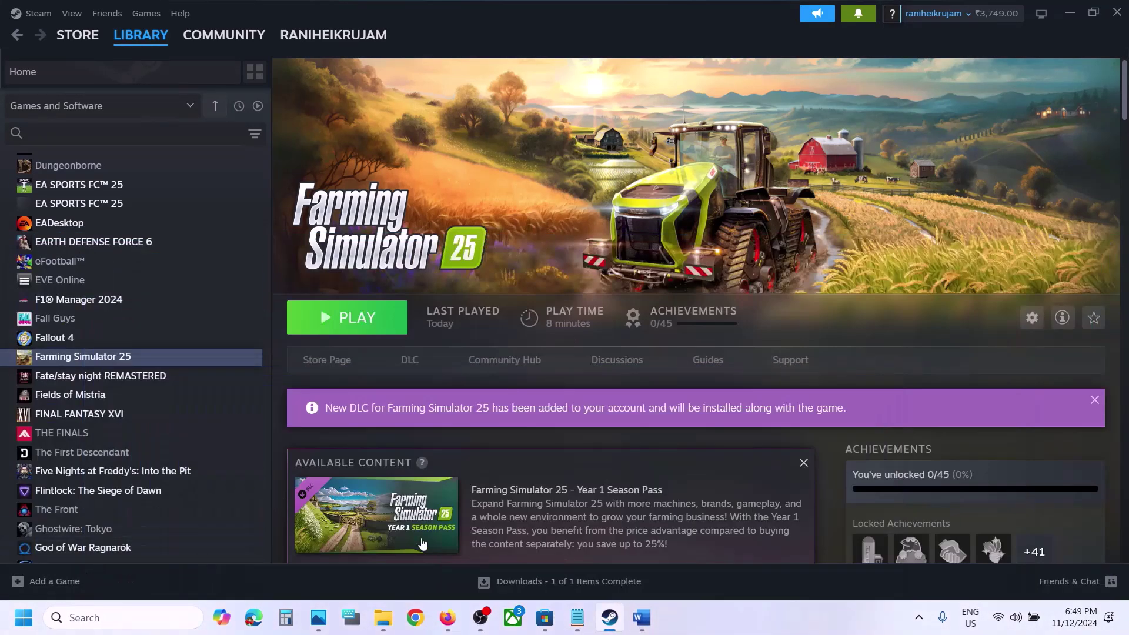
pyautogui.rightClick(383, 618)
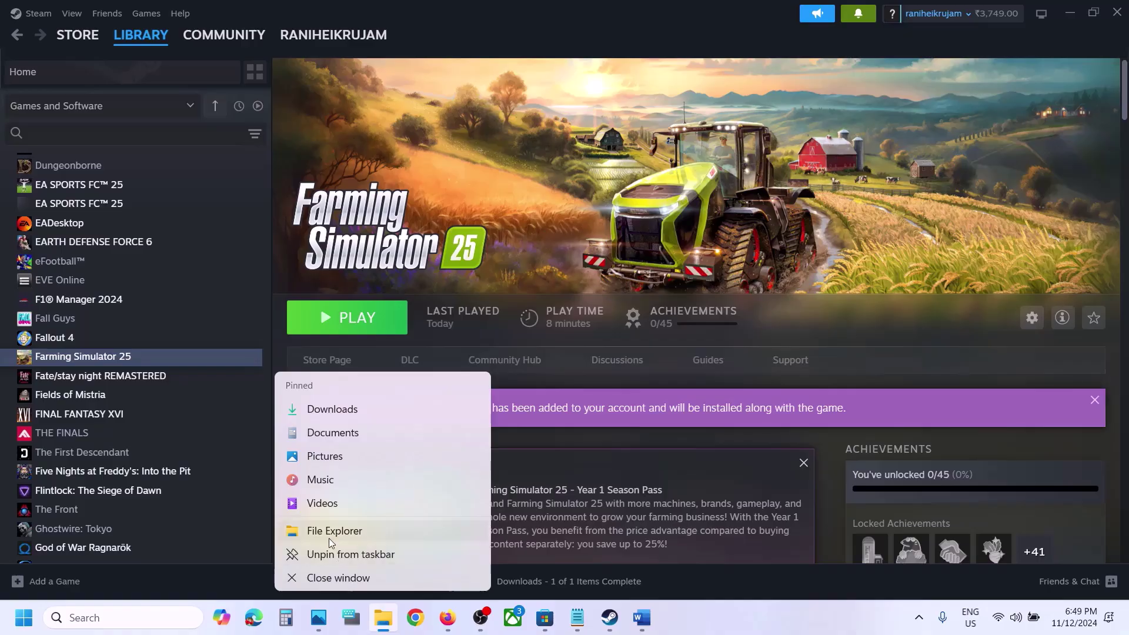
# Browse This PC > C: > Users > home > Documents > My Games > FarmingSimulator2025.
pyautogui.click(341, 529)
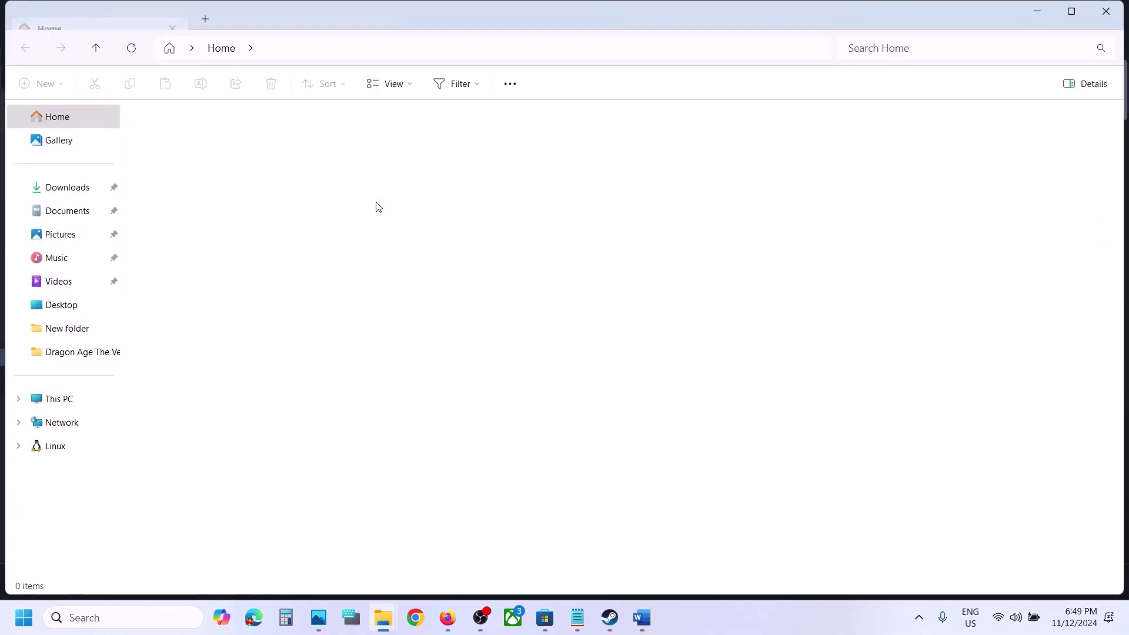
pyautogui.click(53, 402)
pyautogui.doubleClick(243, 136)
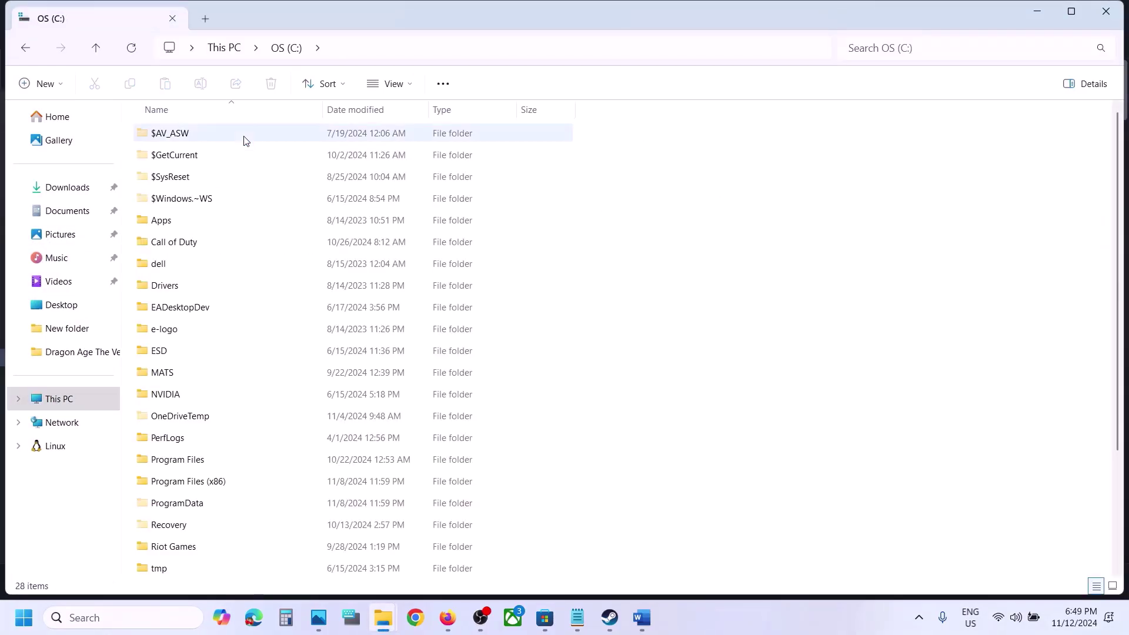
pyautogui.scroll(-3, 225, 353)
pyautogui.doubleClick(174, 438)
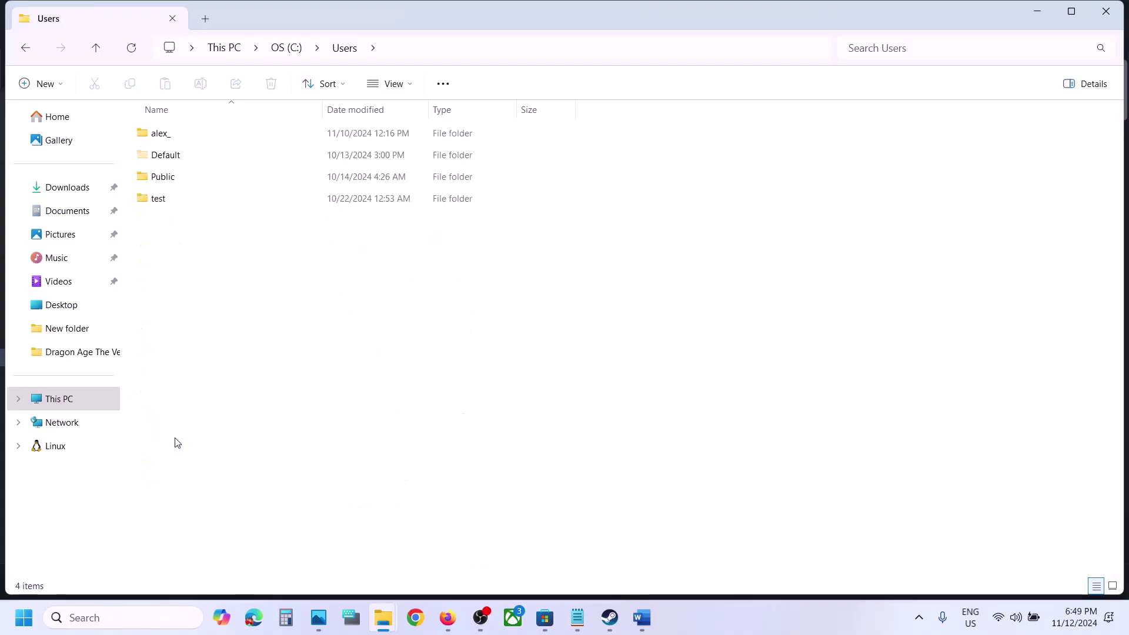
pyautogui.doubleClick(161, 135)
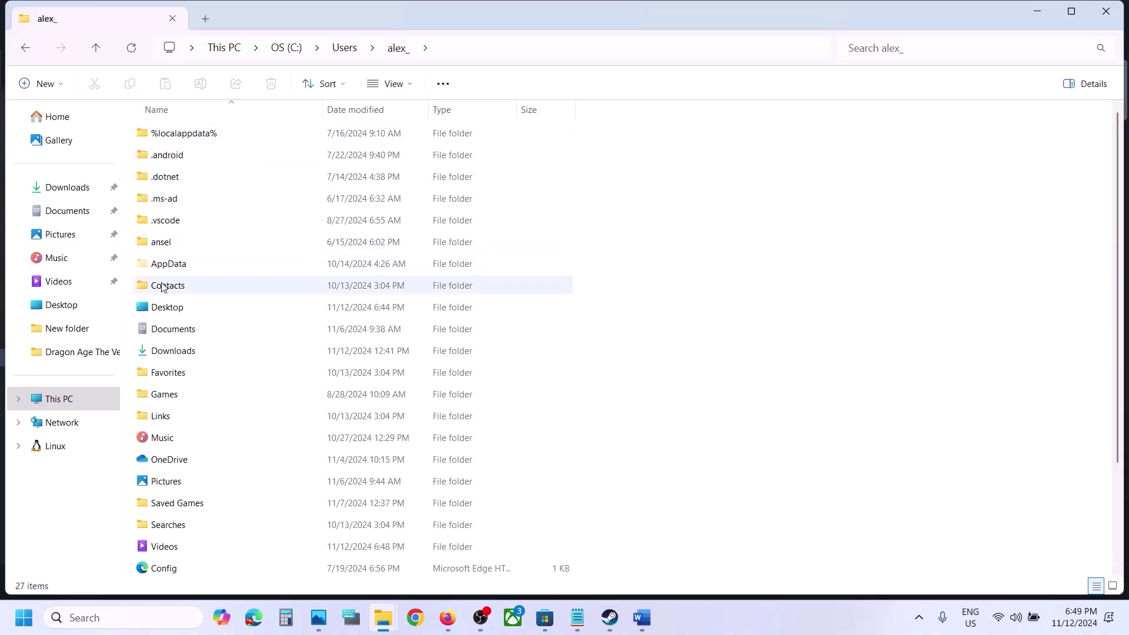
pyautogui.click(186, 336)
pyautogui.doubleClick(198, 333)
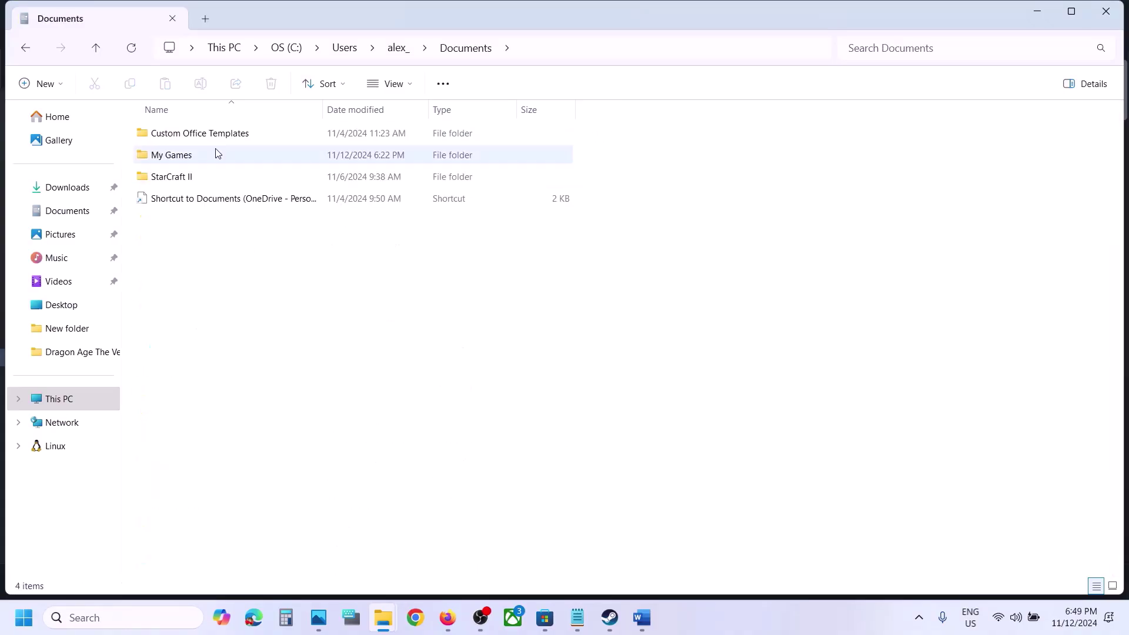
pyautogui.doubleClick(166, 158)
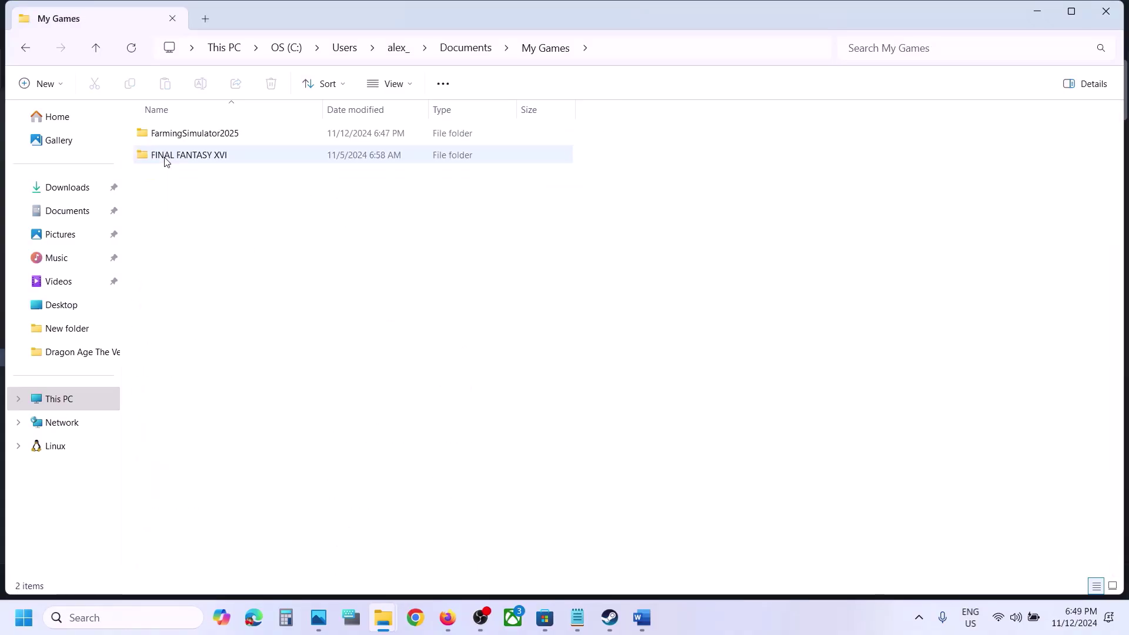
pyautogui.doubleClick(211, 138)
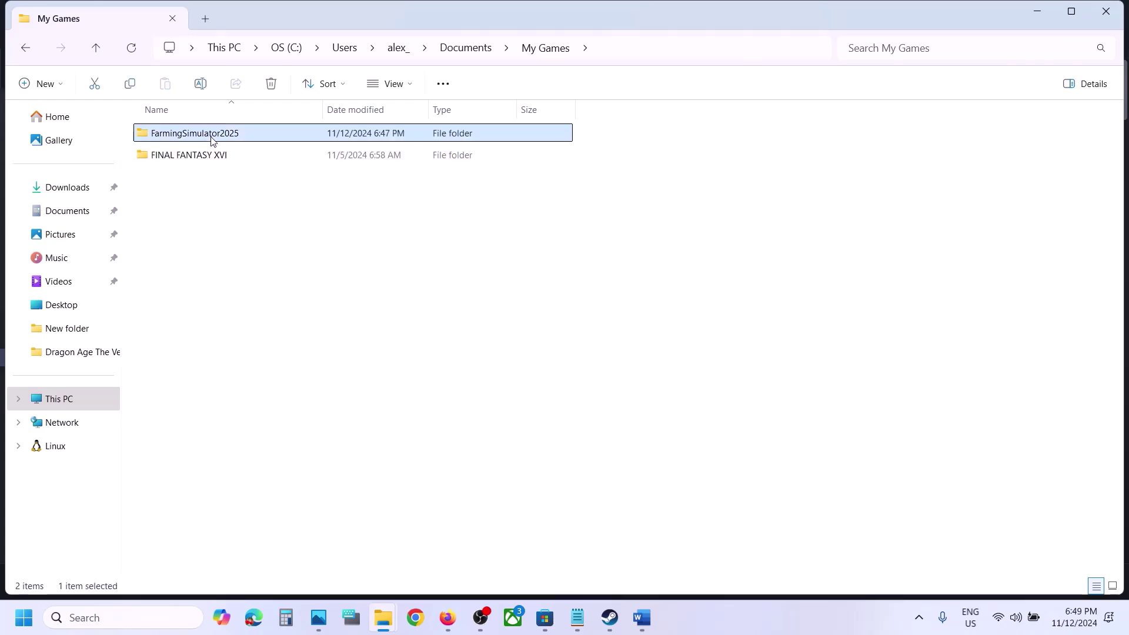
# Via Documents > My Games > FarmingSimulator2025, open game.xml in Notepad.
pyautogui.click(66, 213)
pyautogui.doubleClick(271, 167)
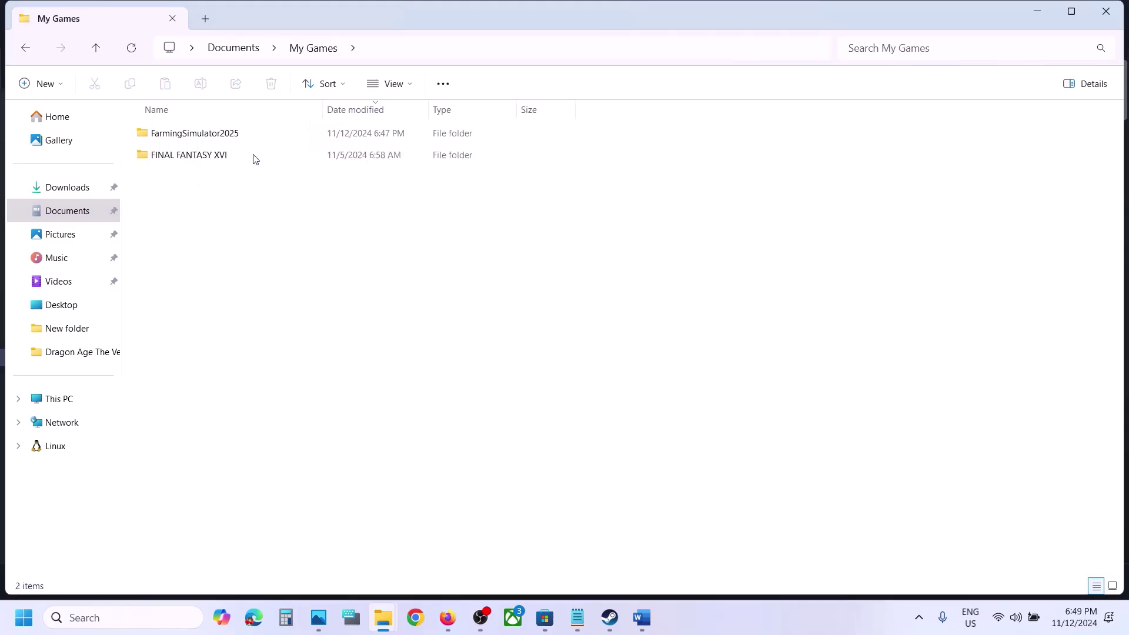
pyautogui.doubleClick(222, 137)
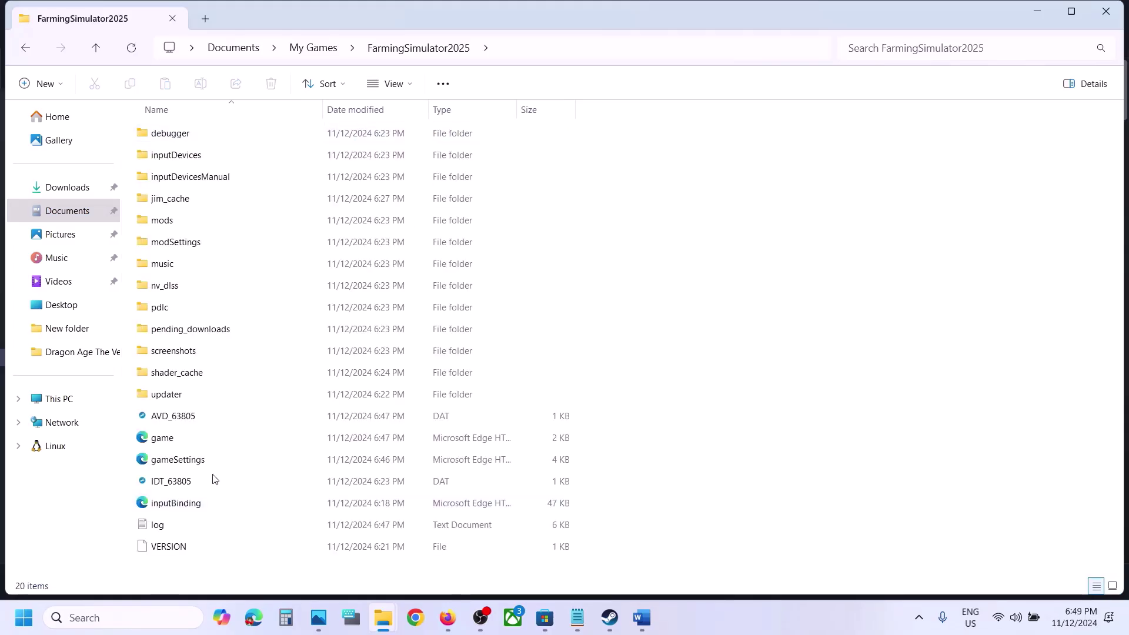
pyautogui.click(168, 441)
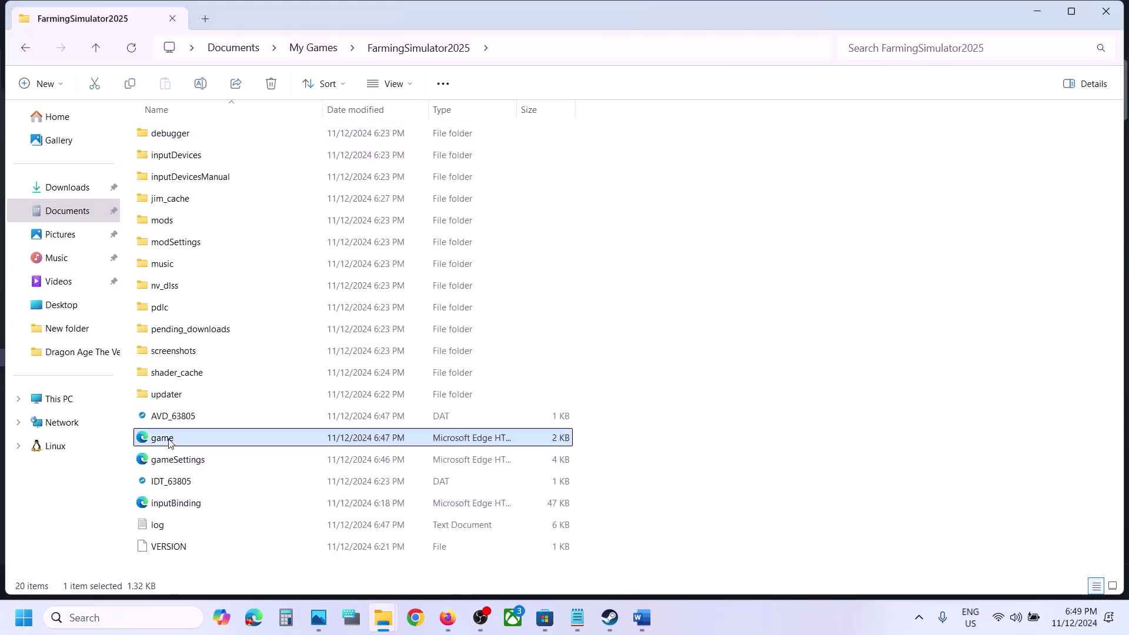
pyautogui.rightClick(207, 440)
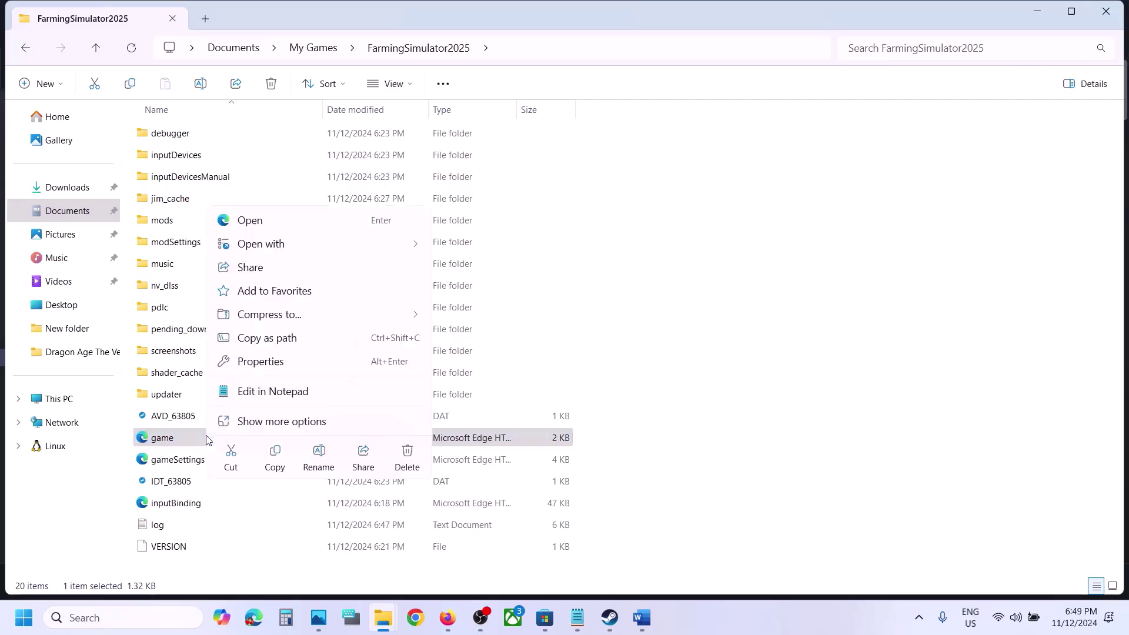
pyautogui.moveTo(270, 245)
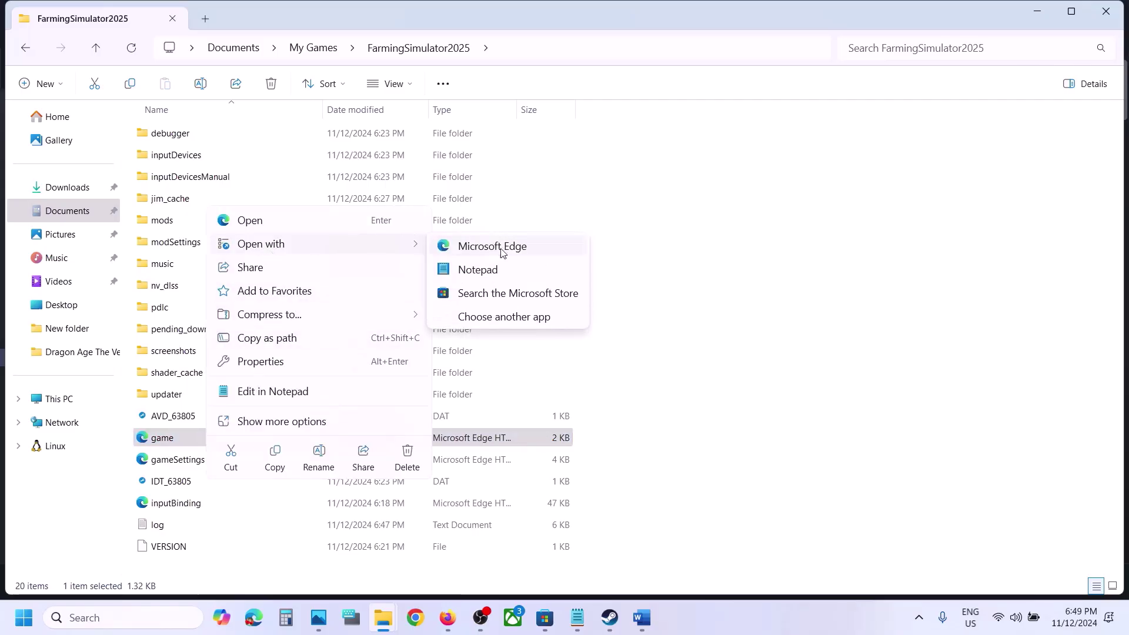
pyautogui.click(477, 271)
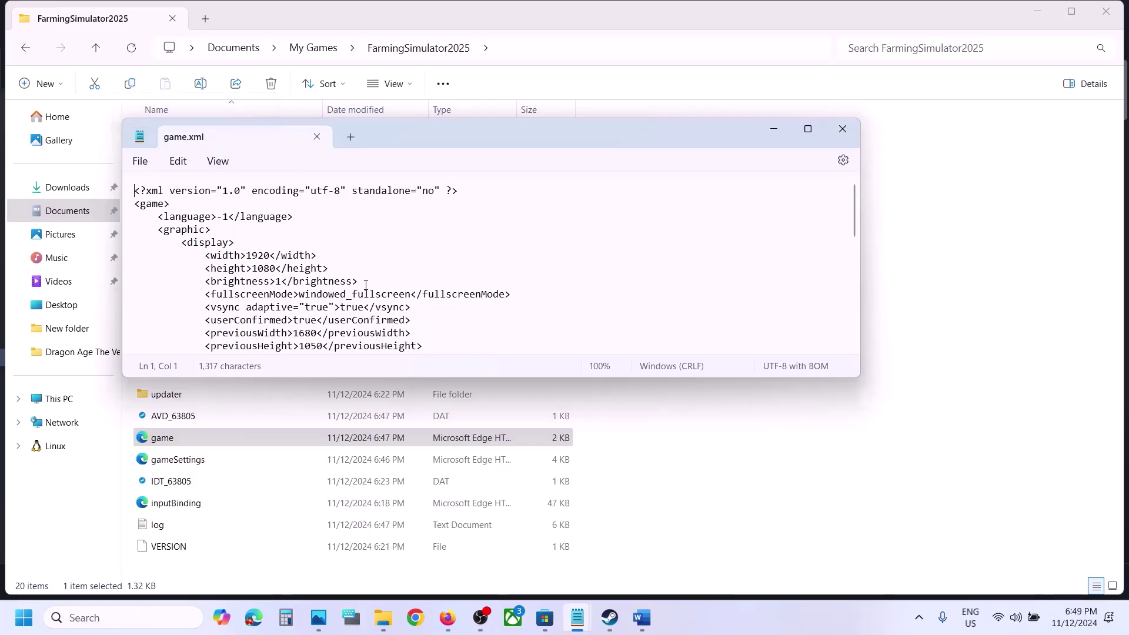
# Change the game.xml renderer value from D3D_12 to D3D_11 and save the file.
pyautogui.scroll(-4, 341, 276)
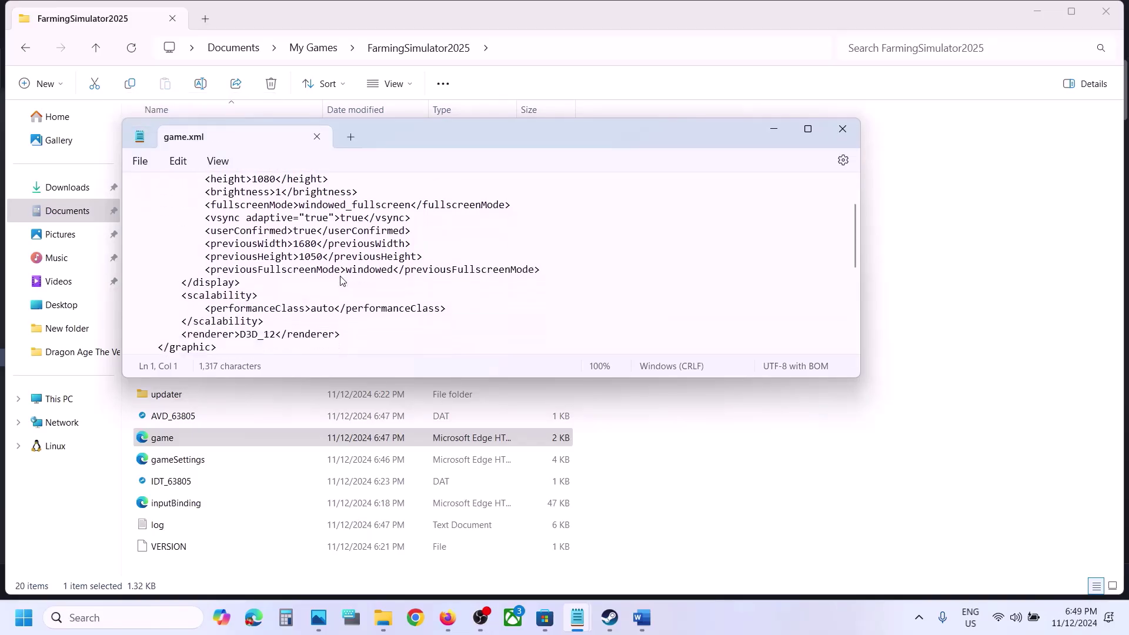
pyautogui.scroll(-1, 341, 279)
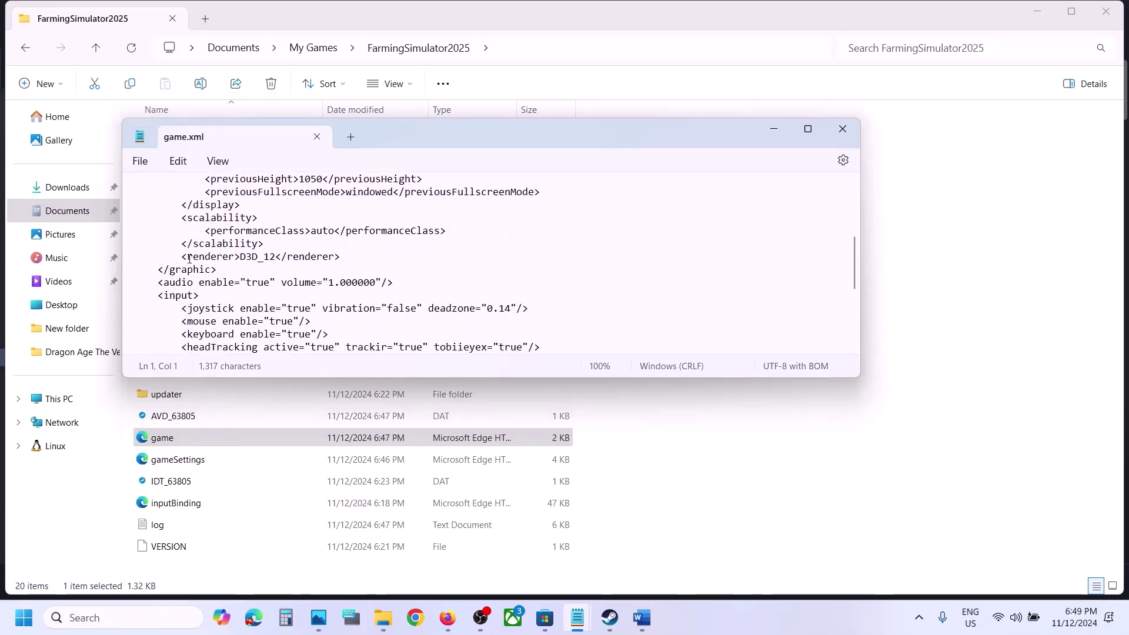
pyautogui.moveTo(189, 258); pyautogui.dragTo(261, 265)
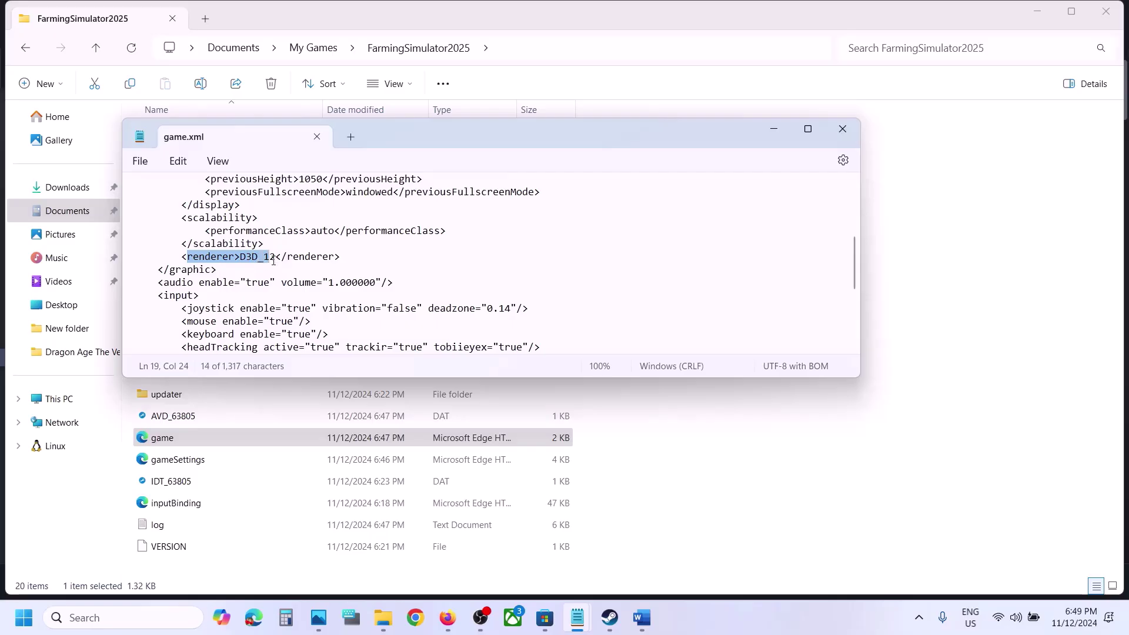
pyautogui.click(272, 260)
pyautogui.rightClick(276, 258)
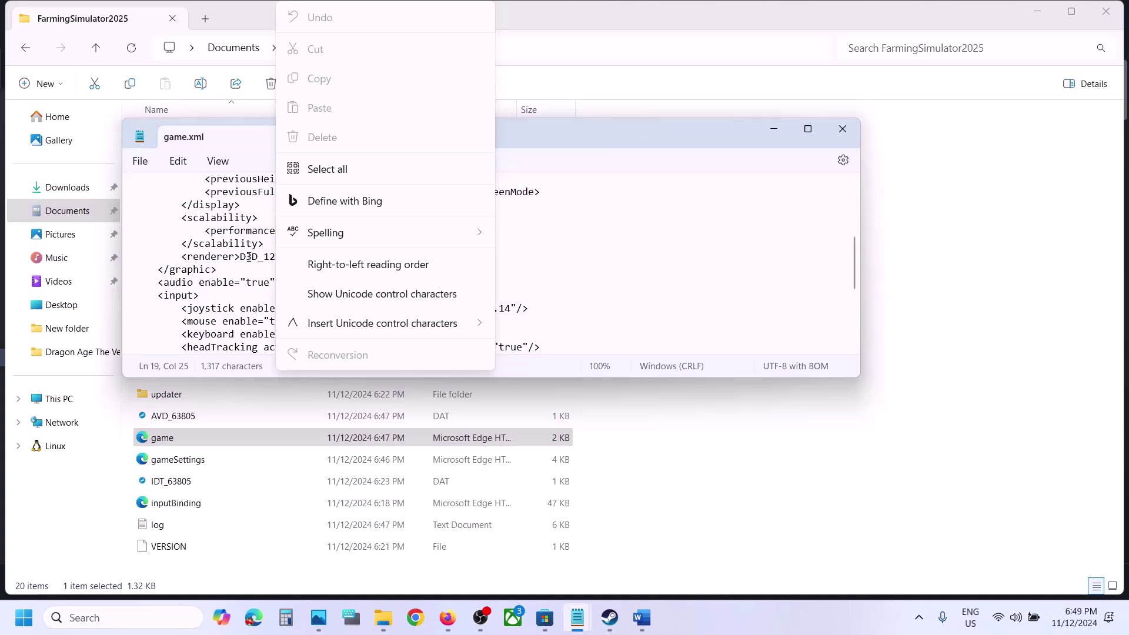
pyautogui.click(247, 257)
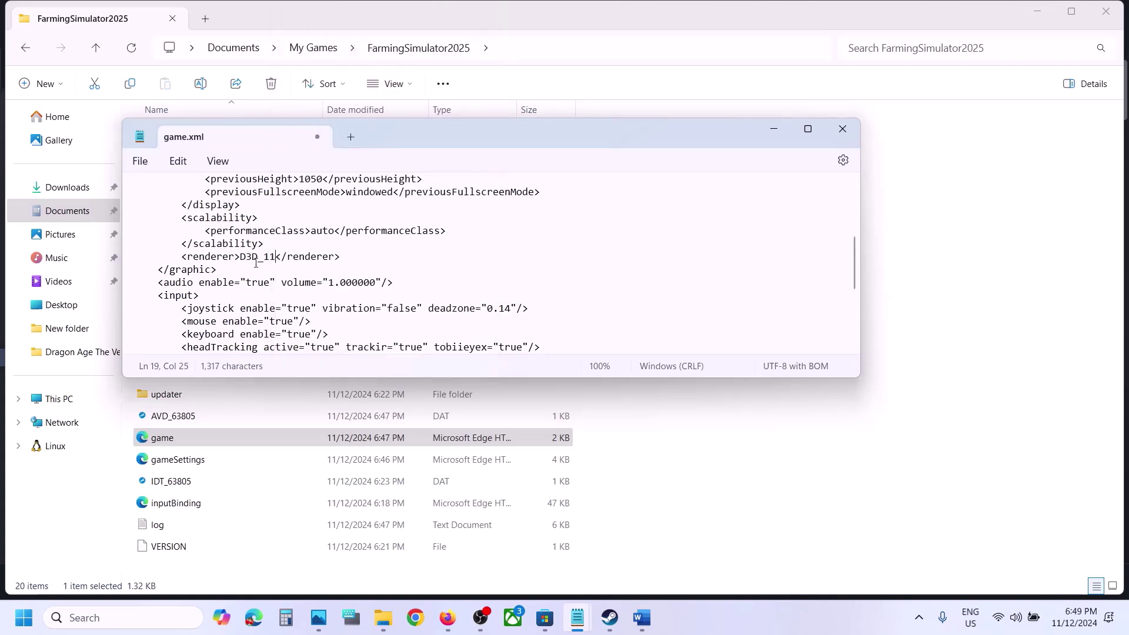
pyautogui.click(140, 162)
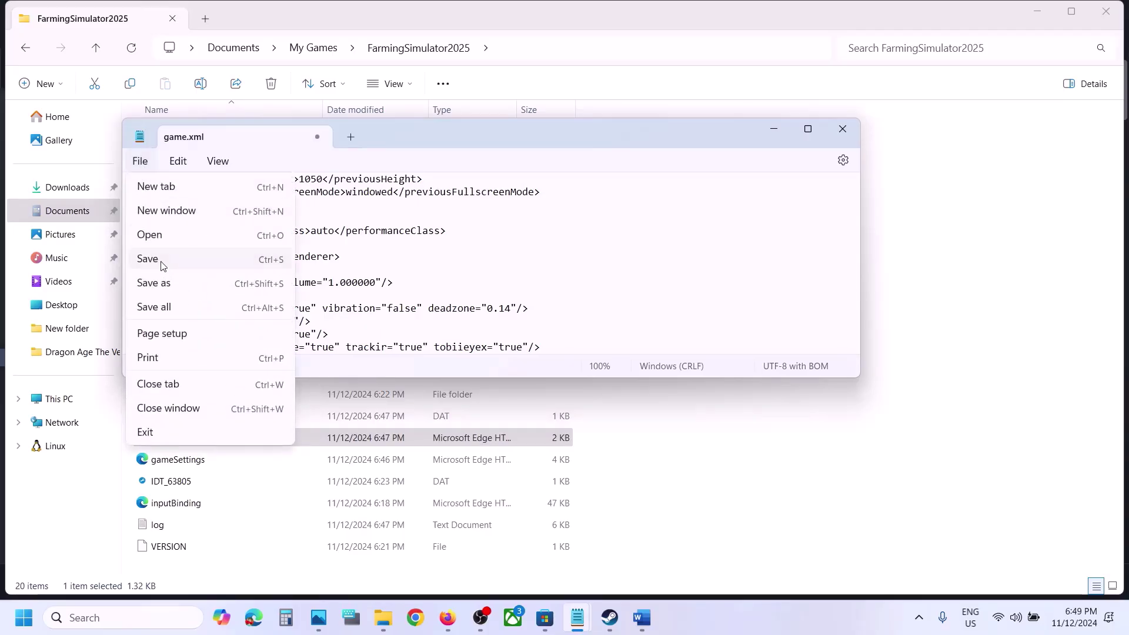
pyautogui.click(163, 266)
# Return to Steam briefly, then reopen game.xml in Notepad to check the renderer change.
pyautogui.click(610, 618)
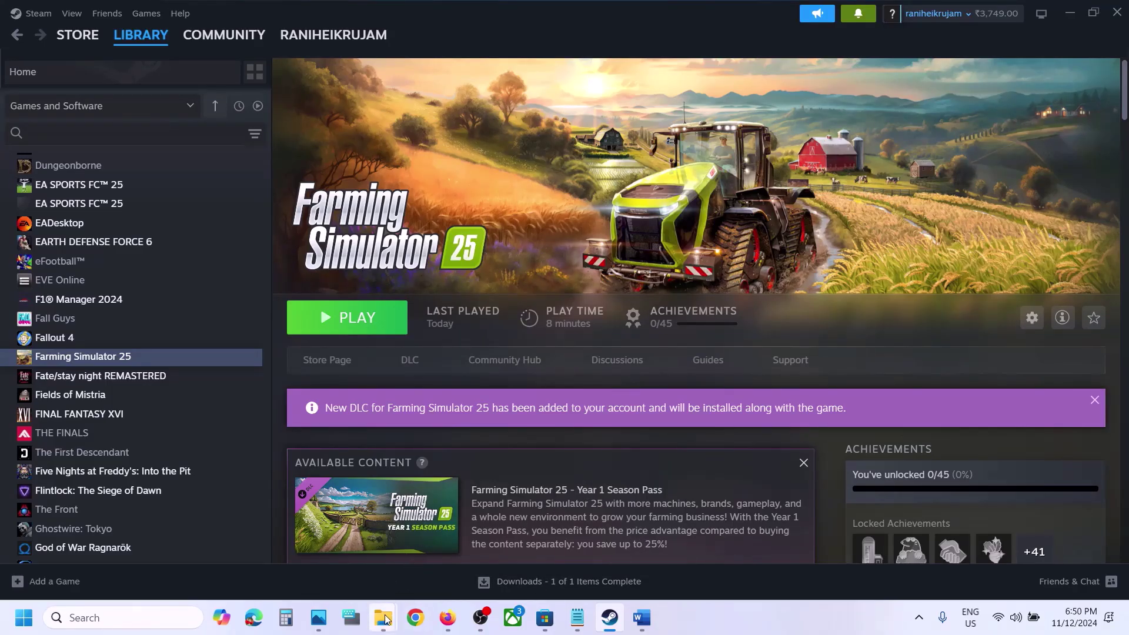
pyautogui.moveTo(382, 618)
pyautogui.click(468, 558)
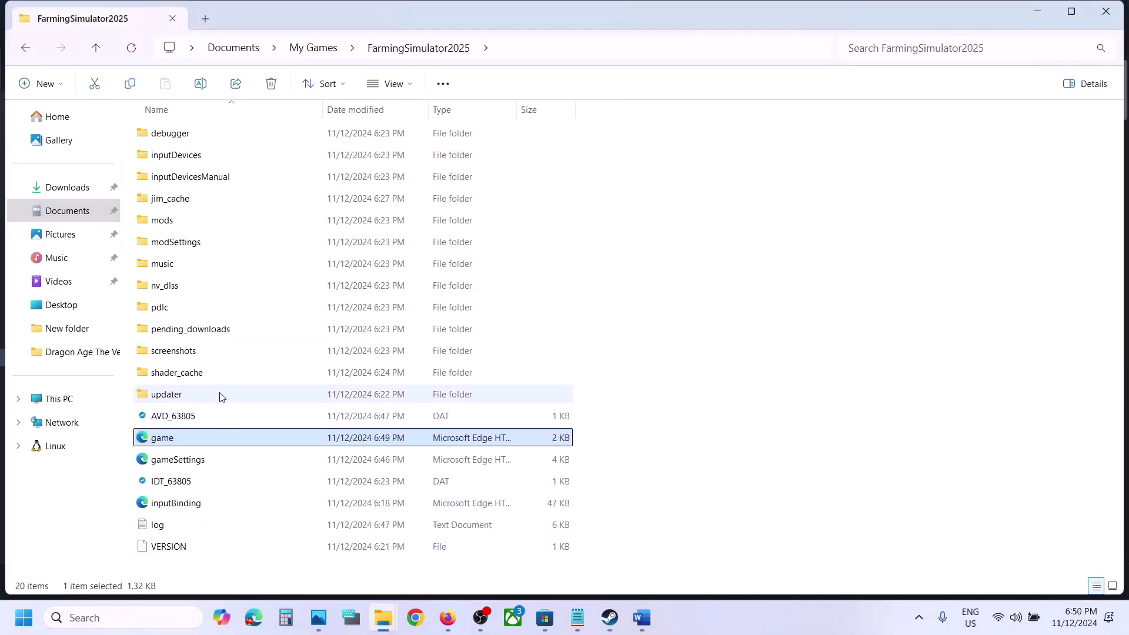
pyautogui.rightClick(174, 438)
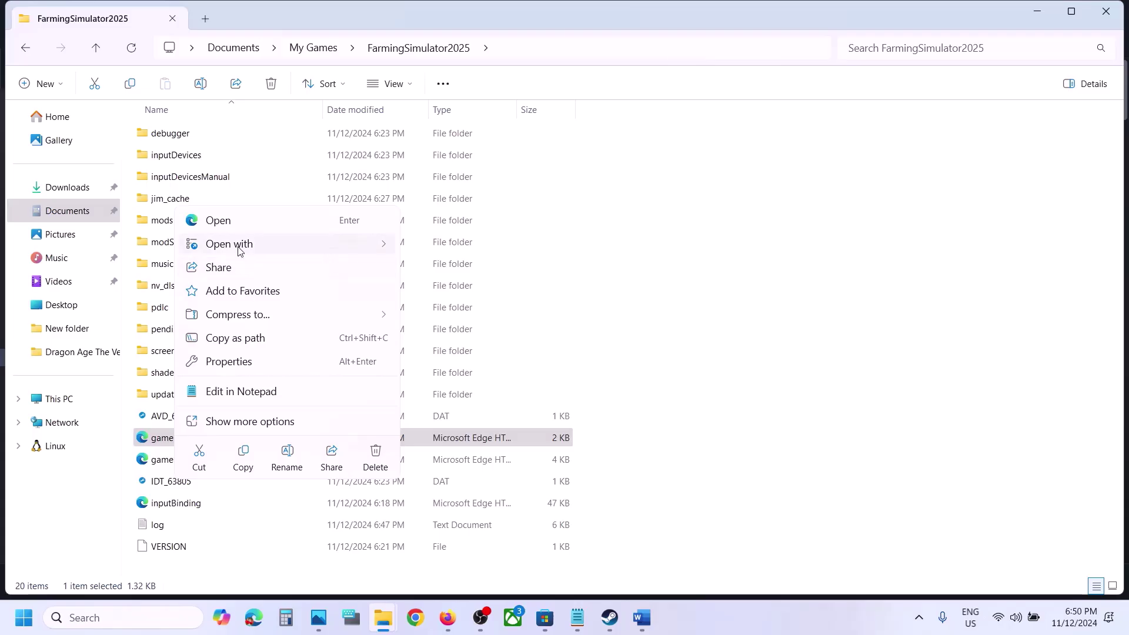
pyautogui.moveTo(386, 250)
pyautogui.click(438, 269)
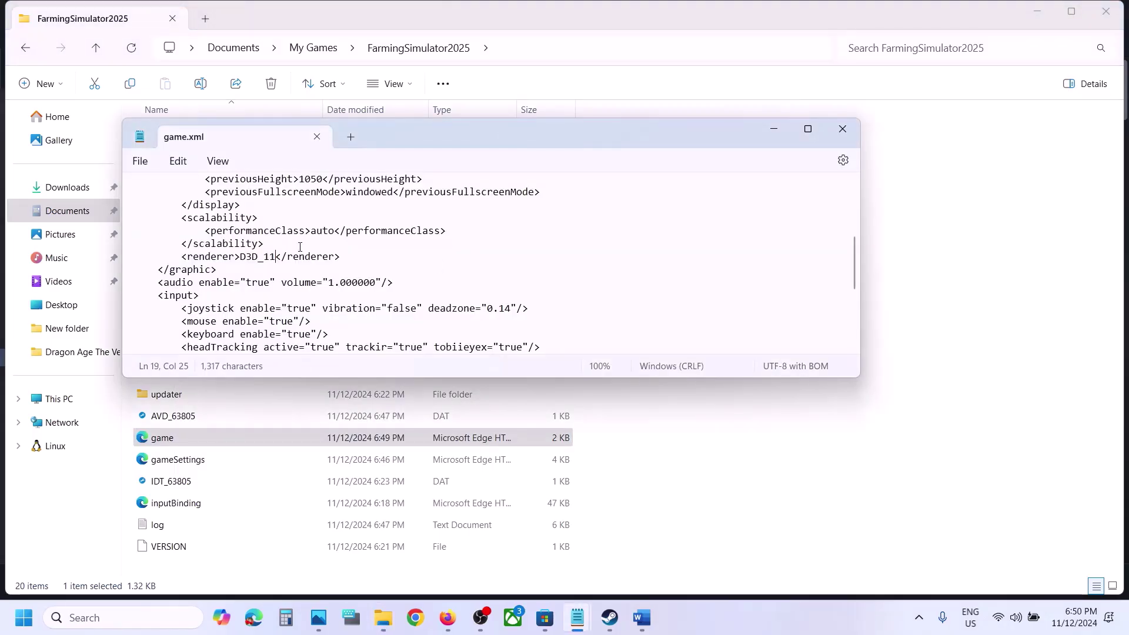
# Change the renderer value to D3D_10, save game.xml, and return to Steam.
pyautogui.press('BackSpace')
pyautogui.click(143, 164)
pyautogui.click(159, 255)
pyautogui.click(617, 617)
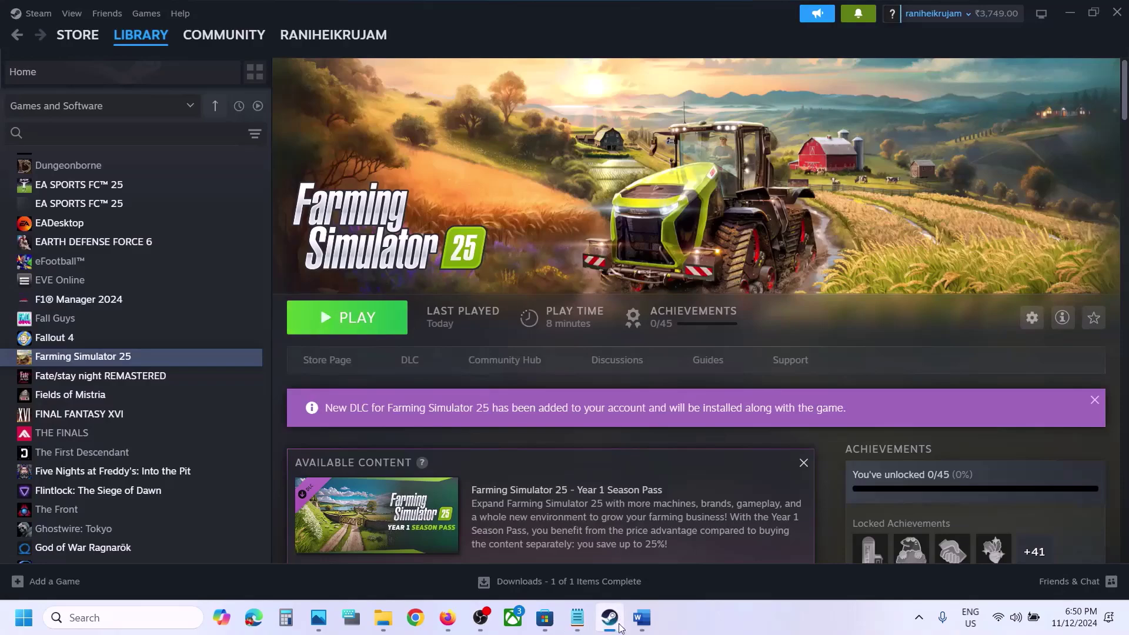
# Maximize the Farming crash notes, highlight Step 3 about allowing the game exe, then open Settings.
pyautogui.click(644, 625)
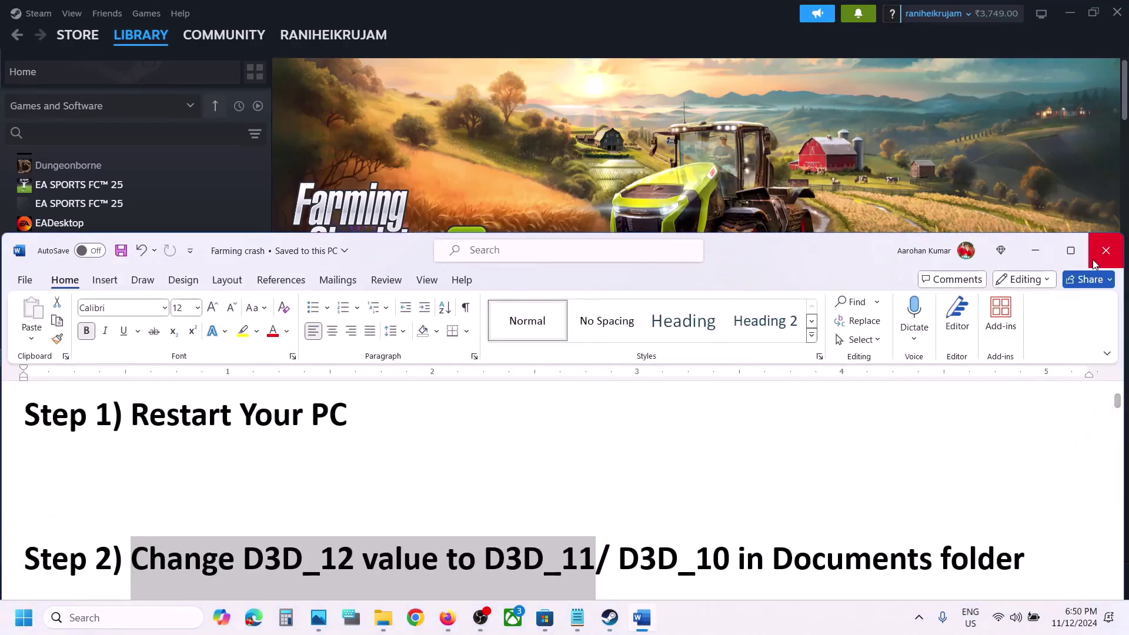
pyautogui.click(1070, 251)
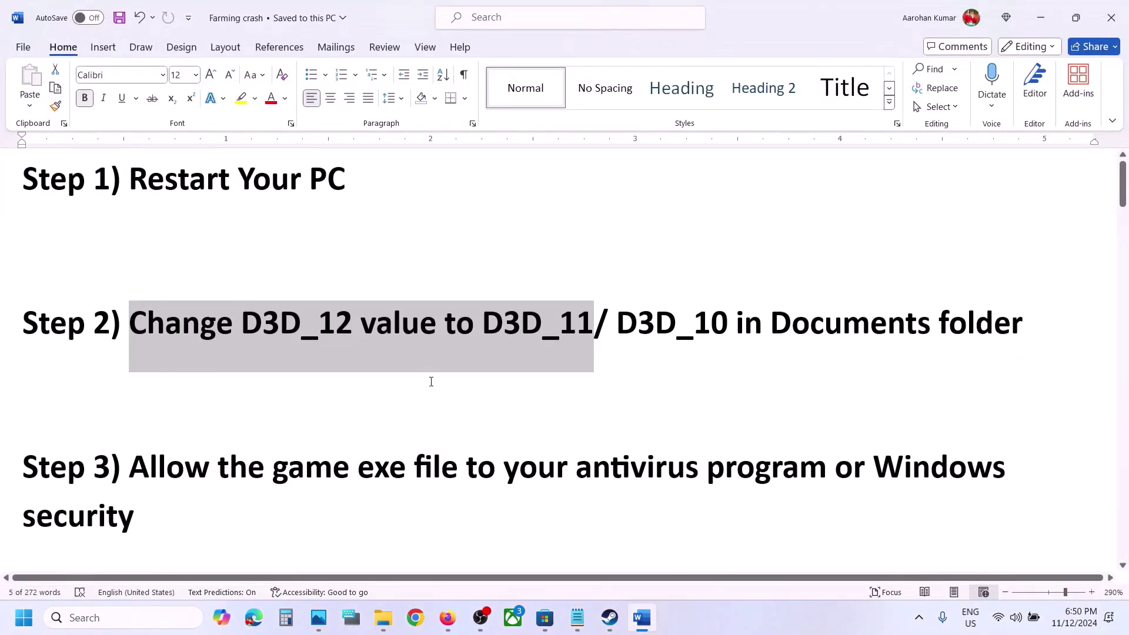
pyautogui.moveTo(133, 467); pyautogui.dragTo(802, 467)
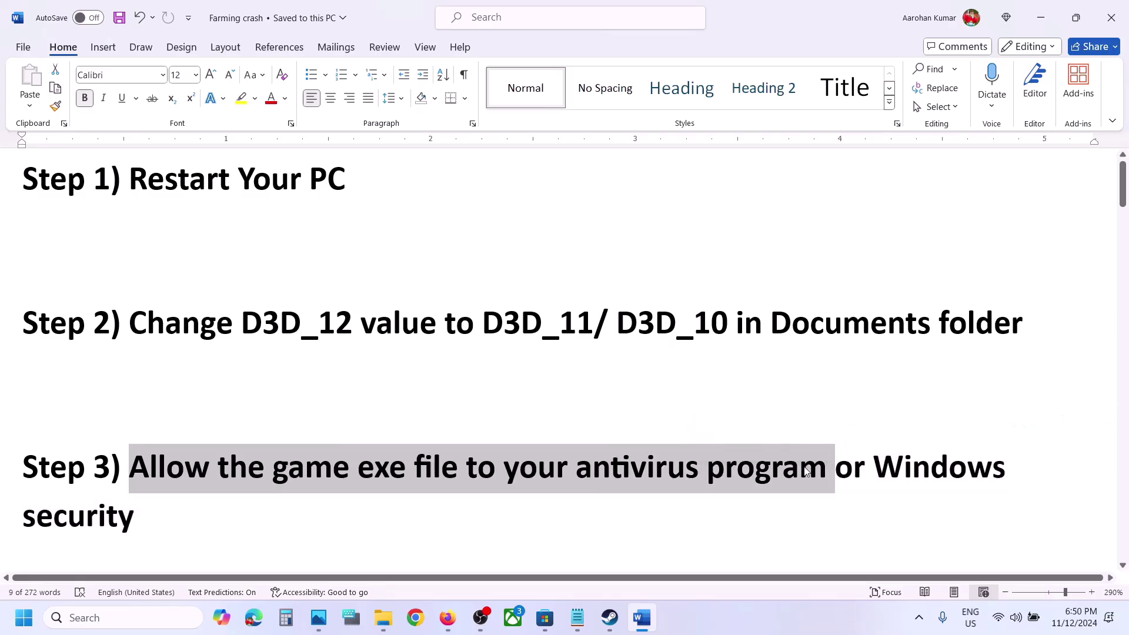
pyautogui.click(803, 468)
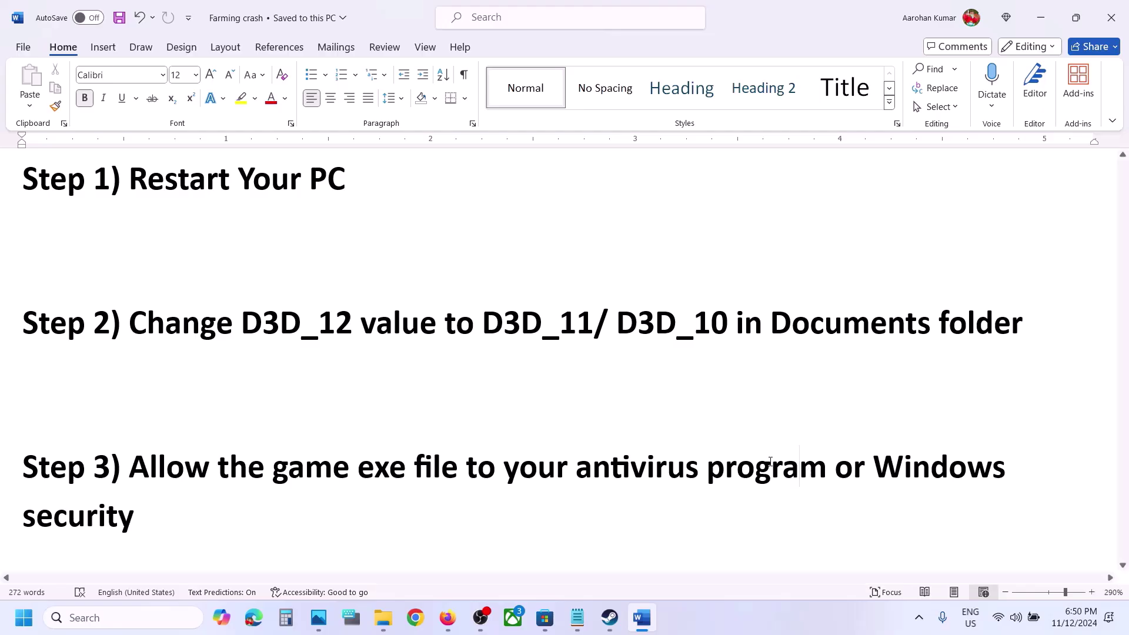
pyautogui.moveTo(226, 456); pyautogui.dragTo(919, 504)
pyautogui.click(919, 508)
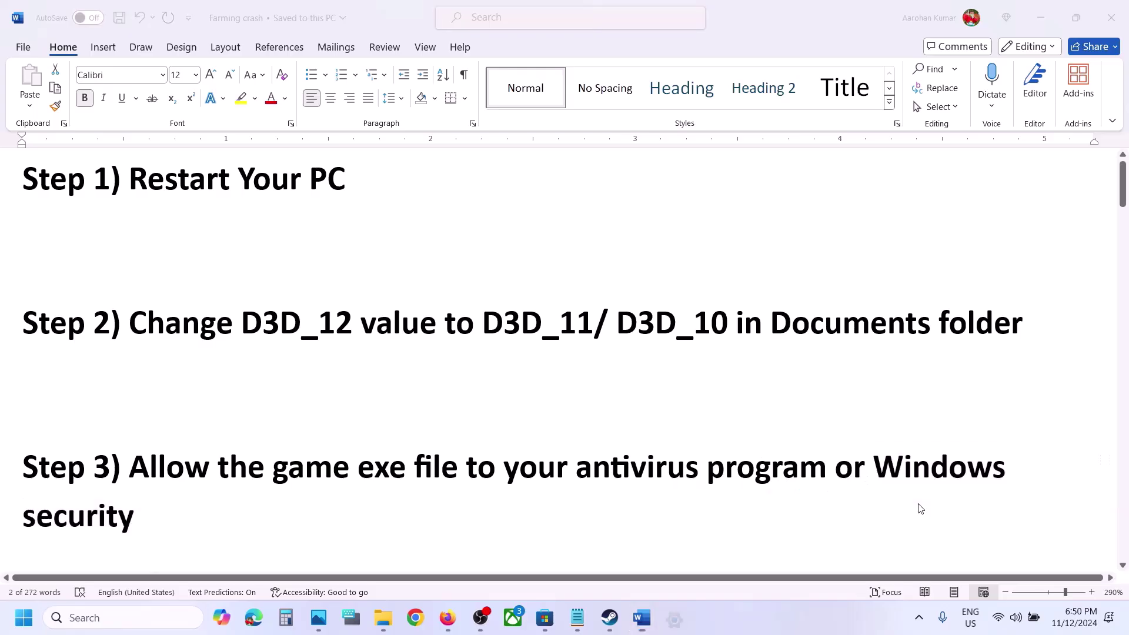
pyautogui.press('super+i')
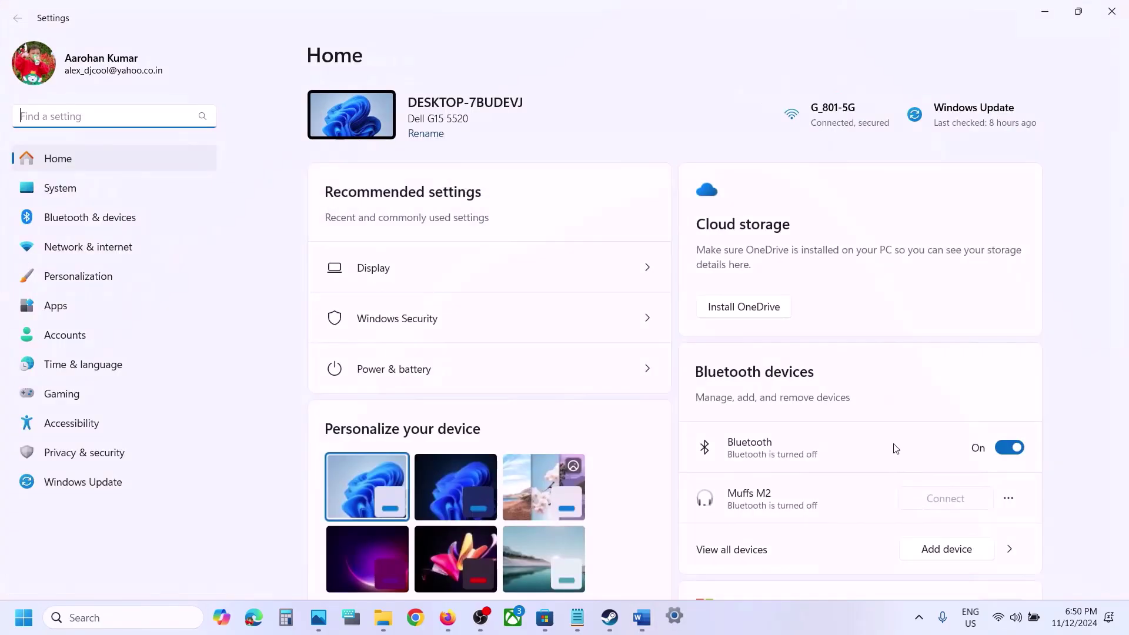
# Go to Windows Security's ransomware protection and start adding an app allowed through Controlled folder access.
pyautogui.click(109, 460)
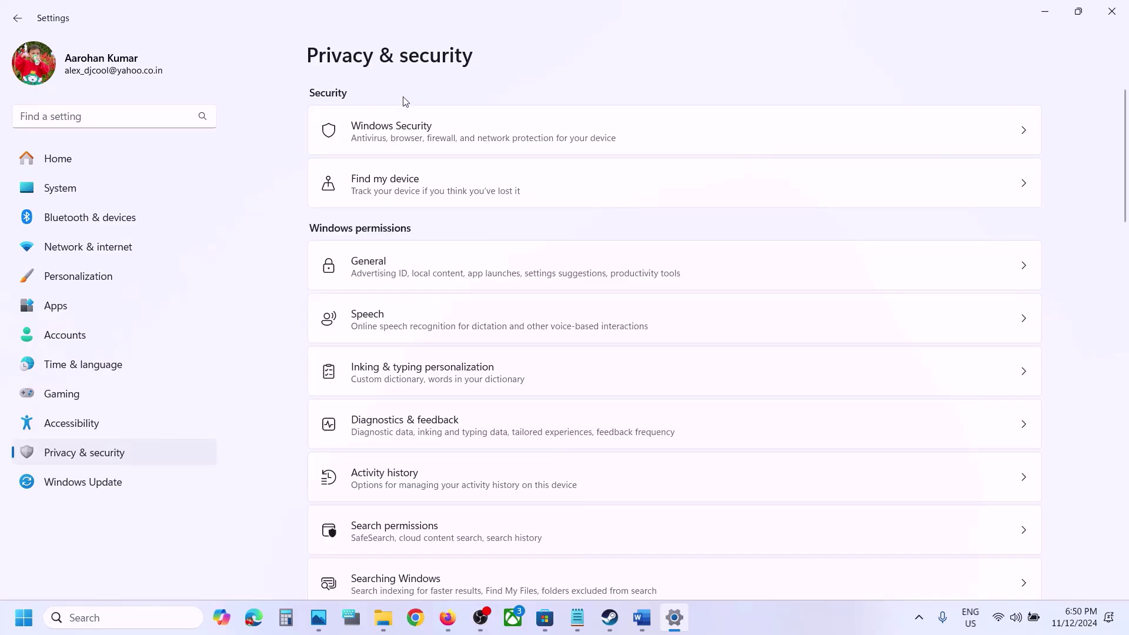
pyautogui.click(403, 125)
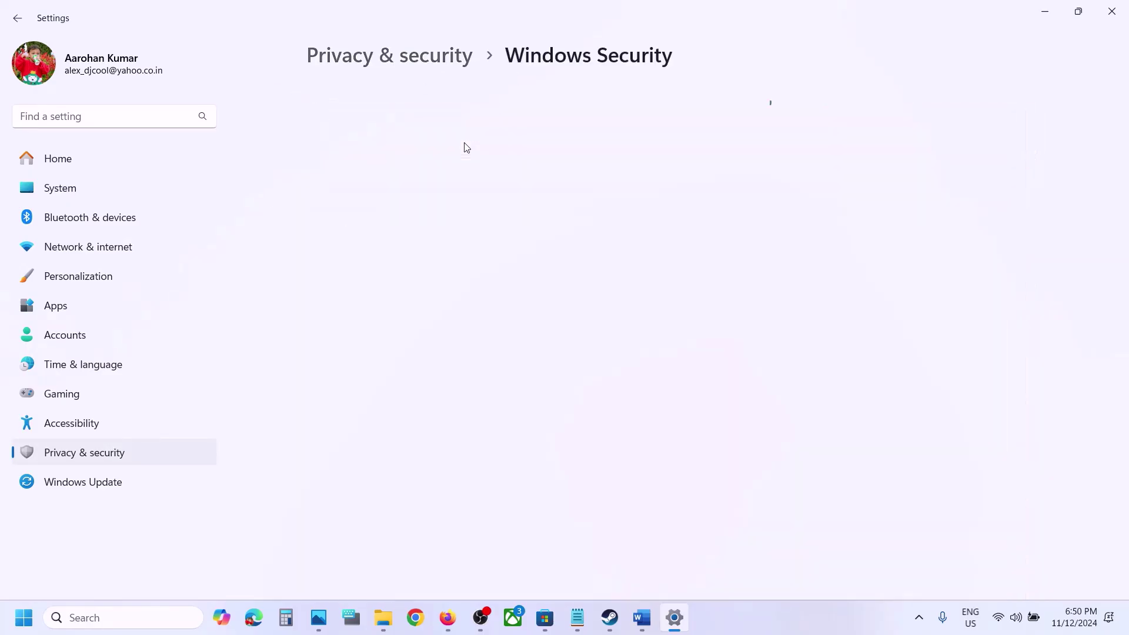
pyautogui.click(403, 227)
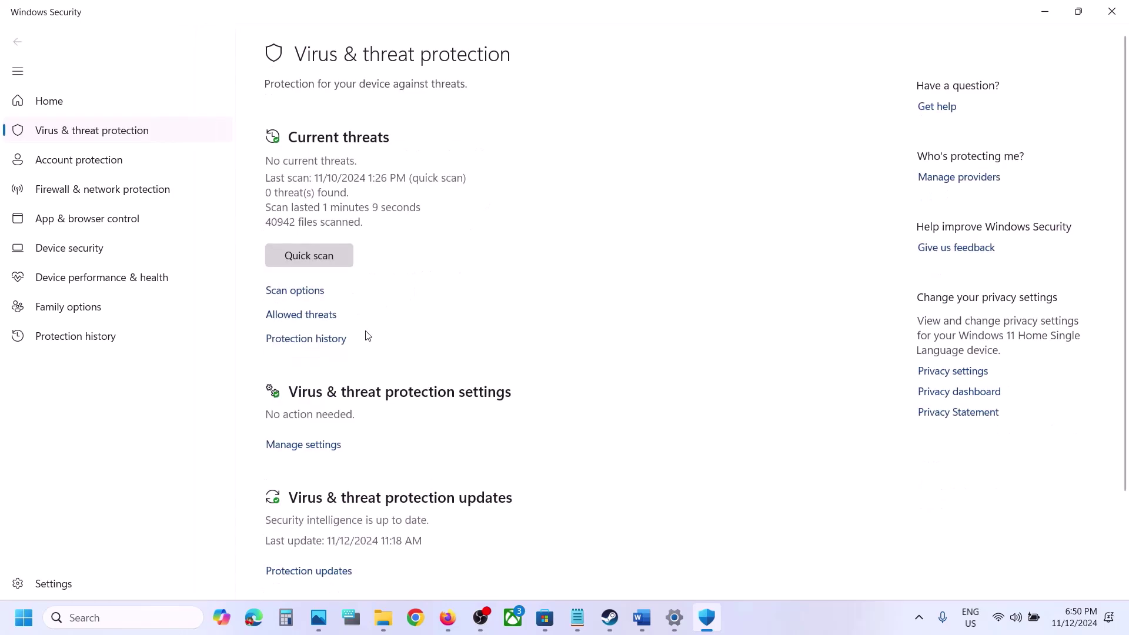
pyautogui.scroll(-3, 365, 335)
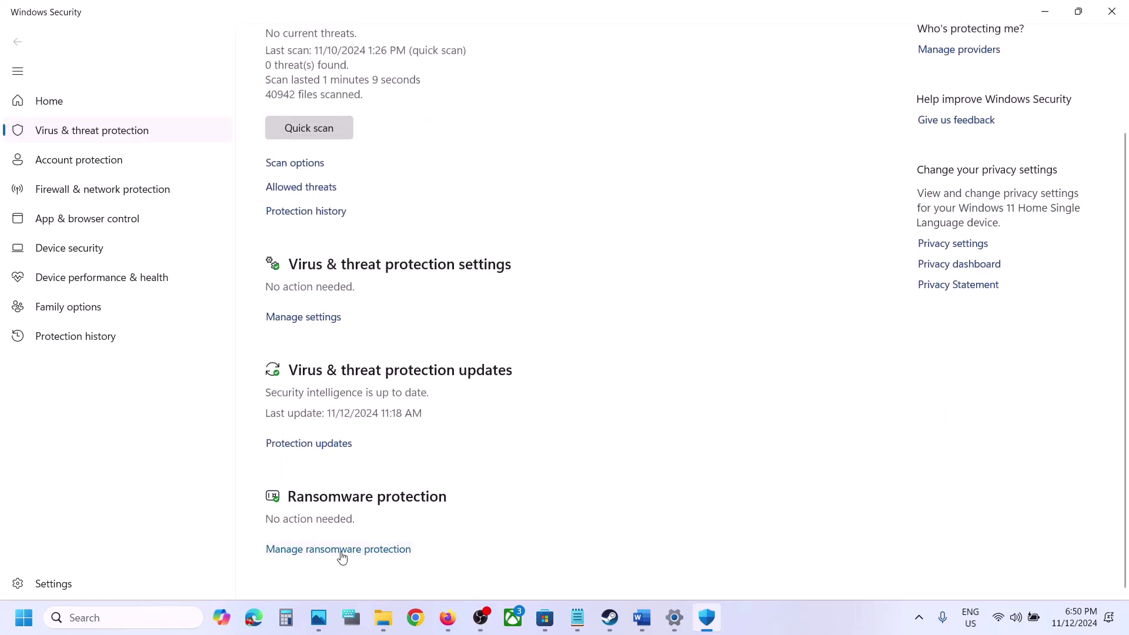
pyautogui.click(342, 551)
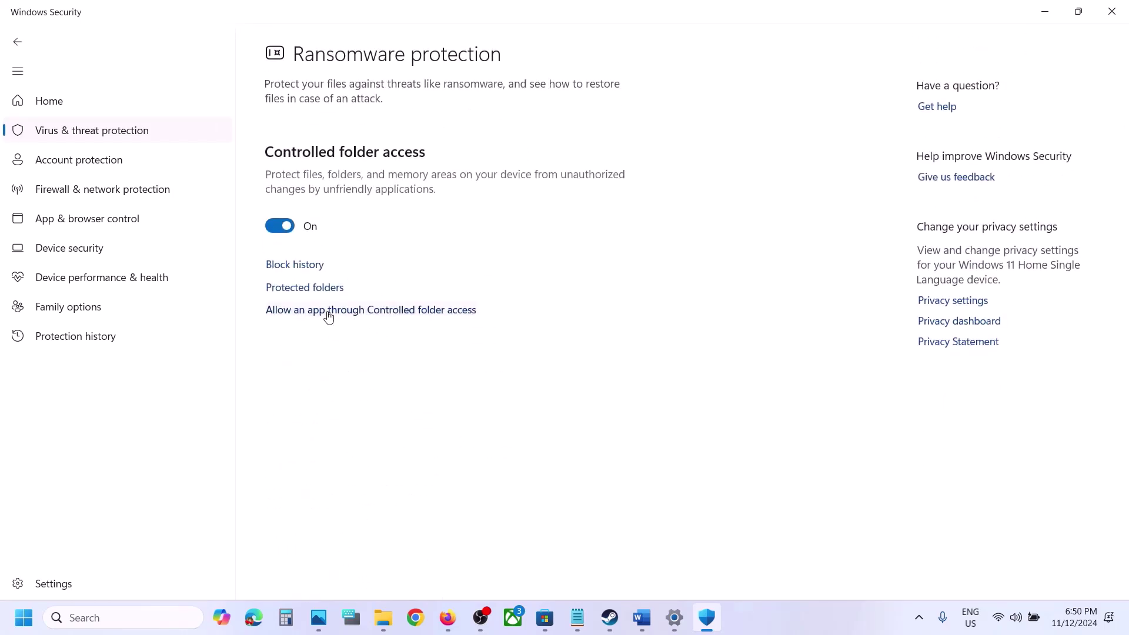
pyautogui.click(386, 311)
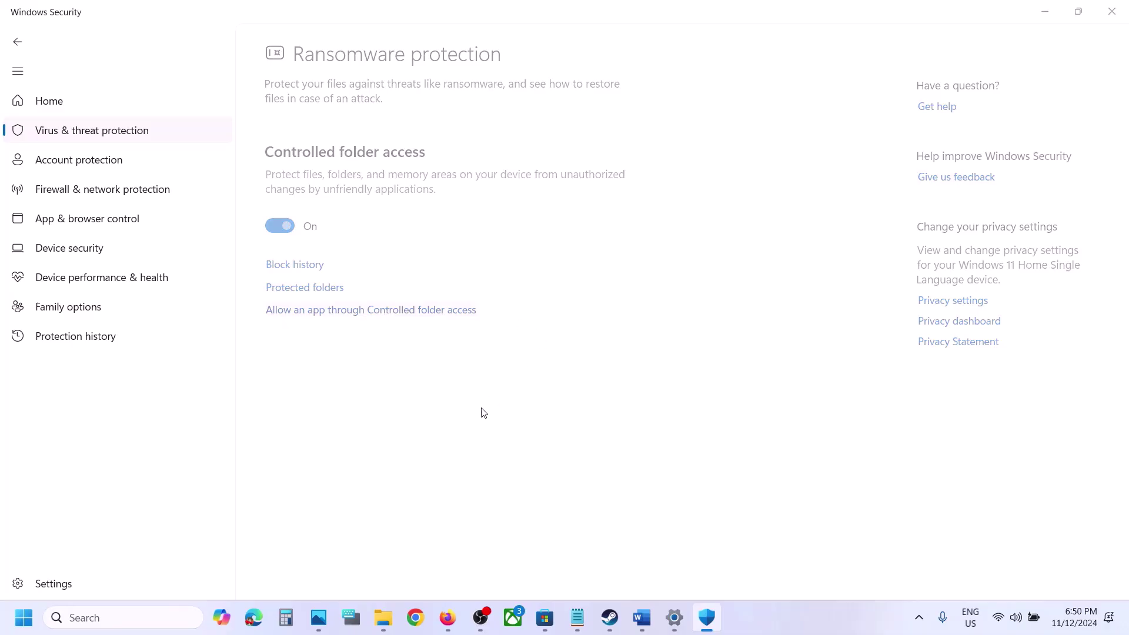
pyautogui.scroll(-2, 492, 123)
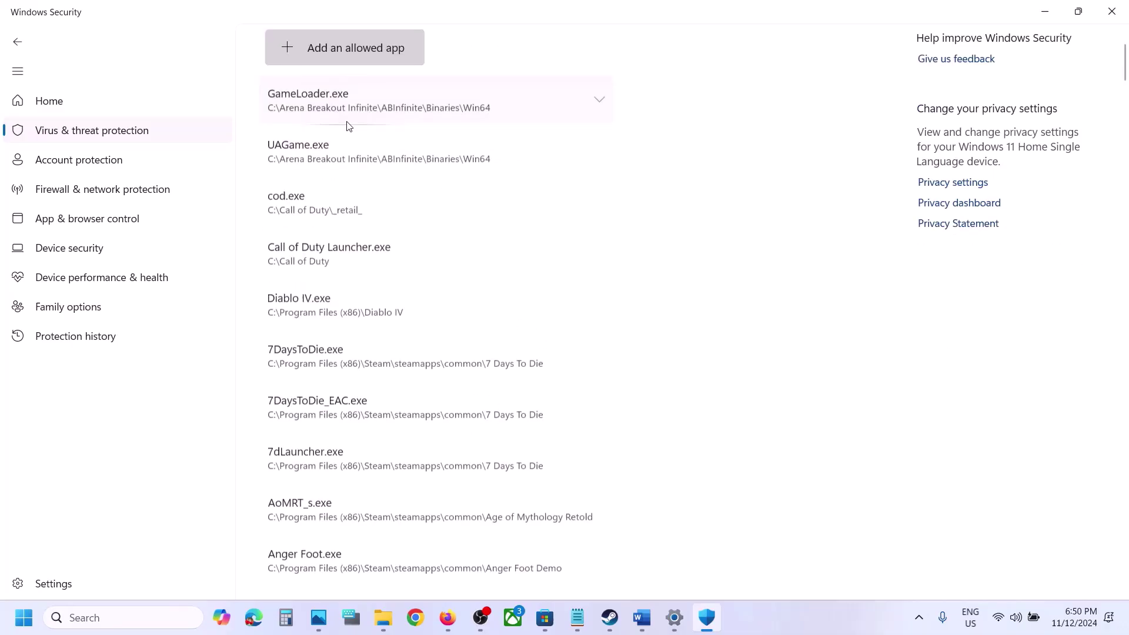
pyautogui.click(338, 59)
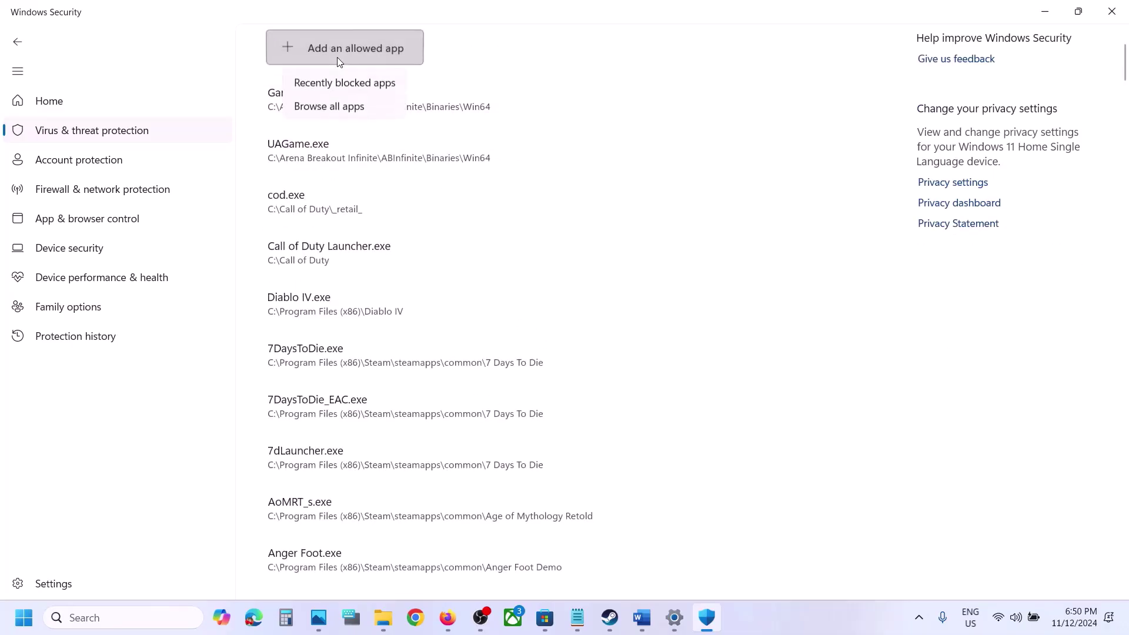
pyautogui.click(343, 107)
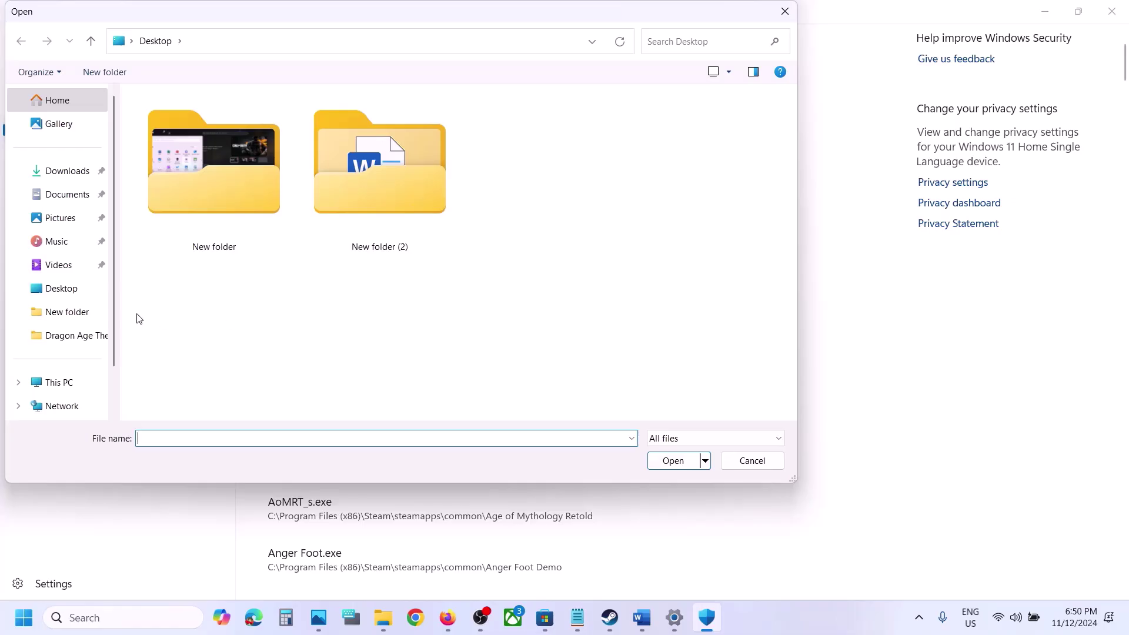
# Allow FarmingSimulator2025 from C:\Program Files (x86)\Steam\steamapps\common\Farming Simulator 25 through Controlled folder access.
pyautogui.click(56, 383)
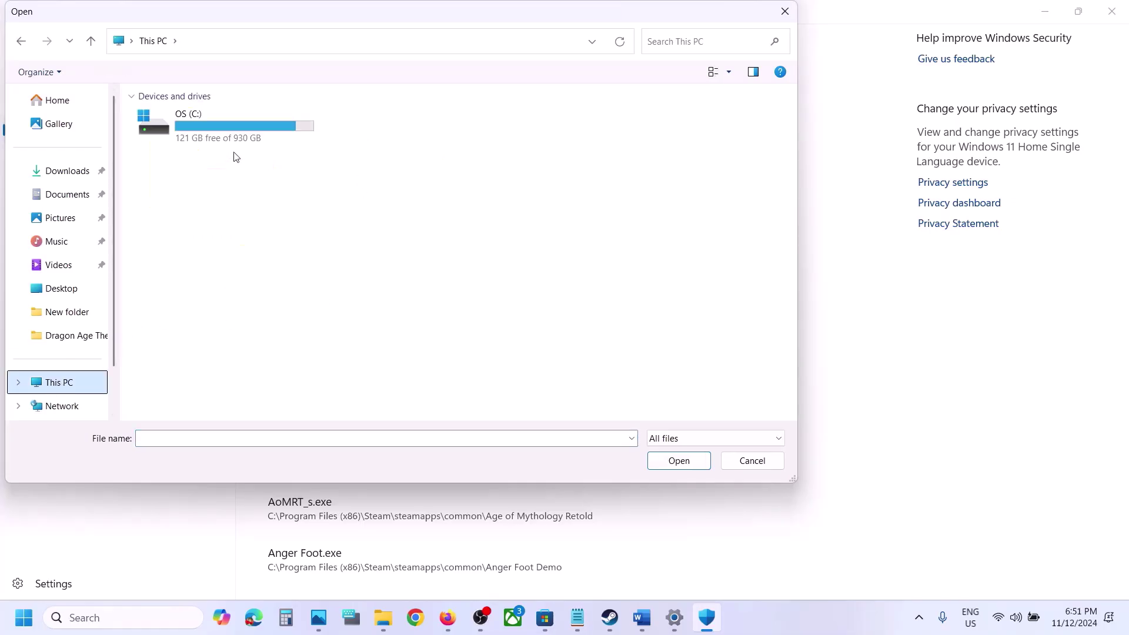
pyautogui.doubleClick(216, 132)
pyautogui.doubleClick(219, 259)
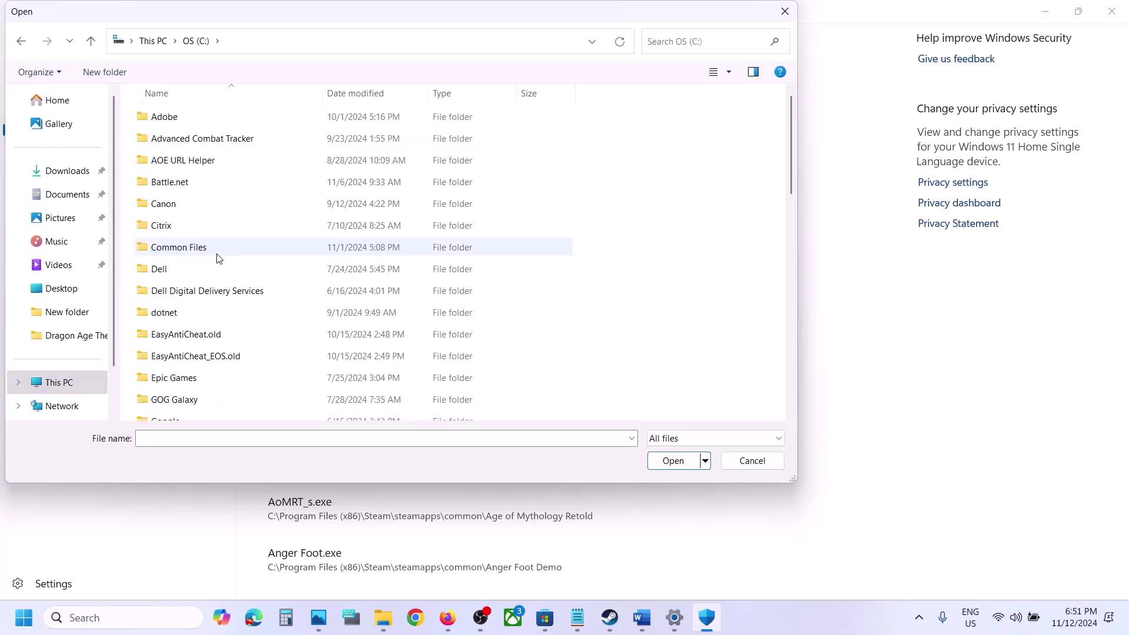
pyautogui.scroll(-5, 216, 257)
pyautogui.scroll(-4, 204, 315)
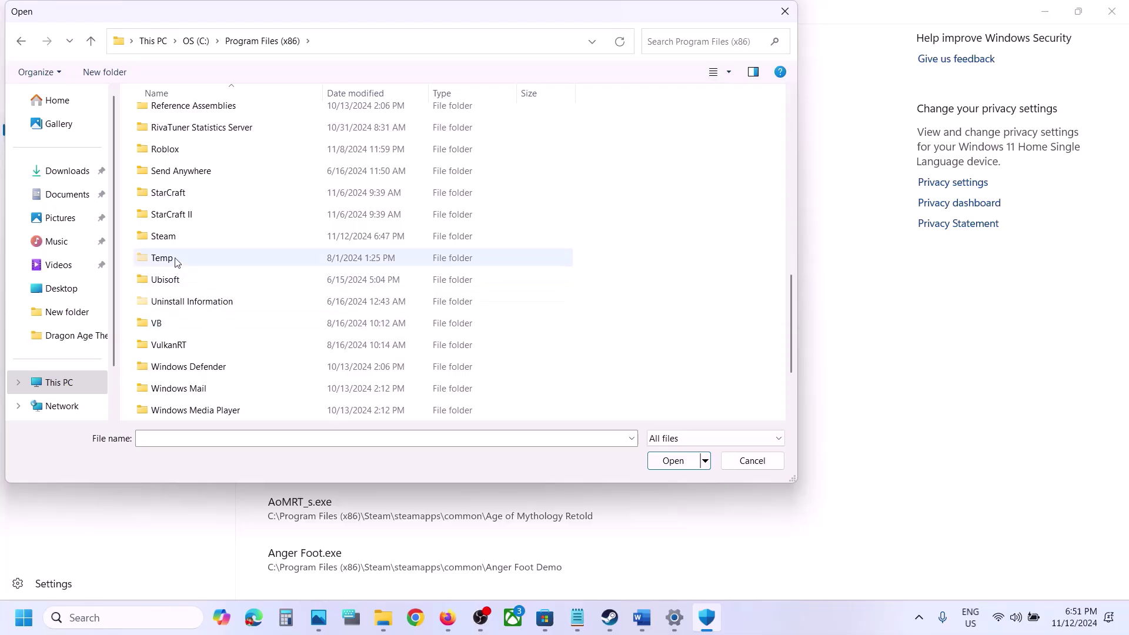
pyautogui.doubleClick(171, 236)
pyautogui.scroll(-3, 164, 241)
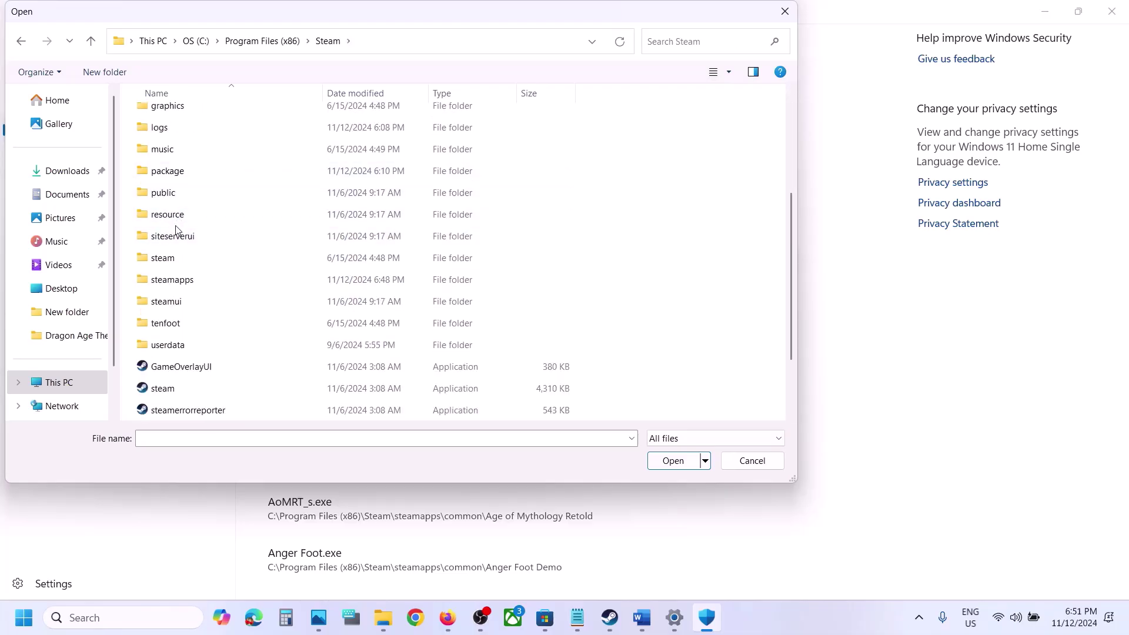
pyautogui.doubleClick(174, 280)
pyautogui.click(167, 115)
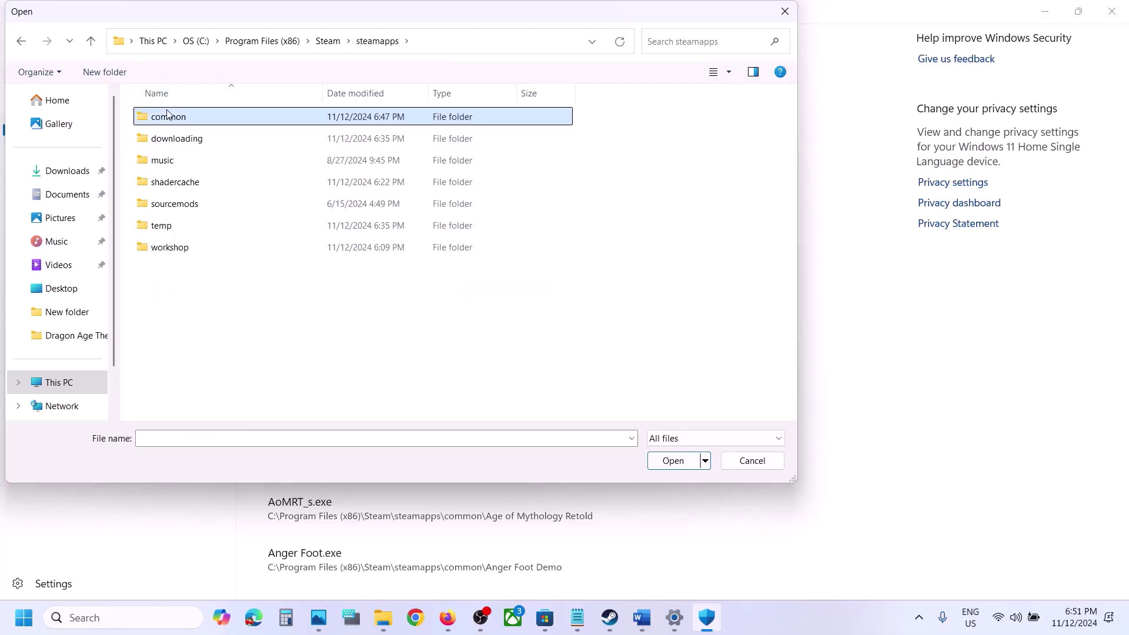
pyautogui.doubleClick(167, 116)
pyautogui.doubleClick(198, 203)
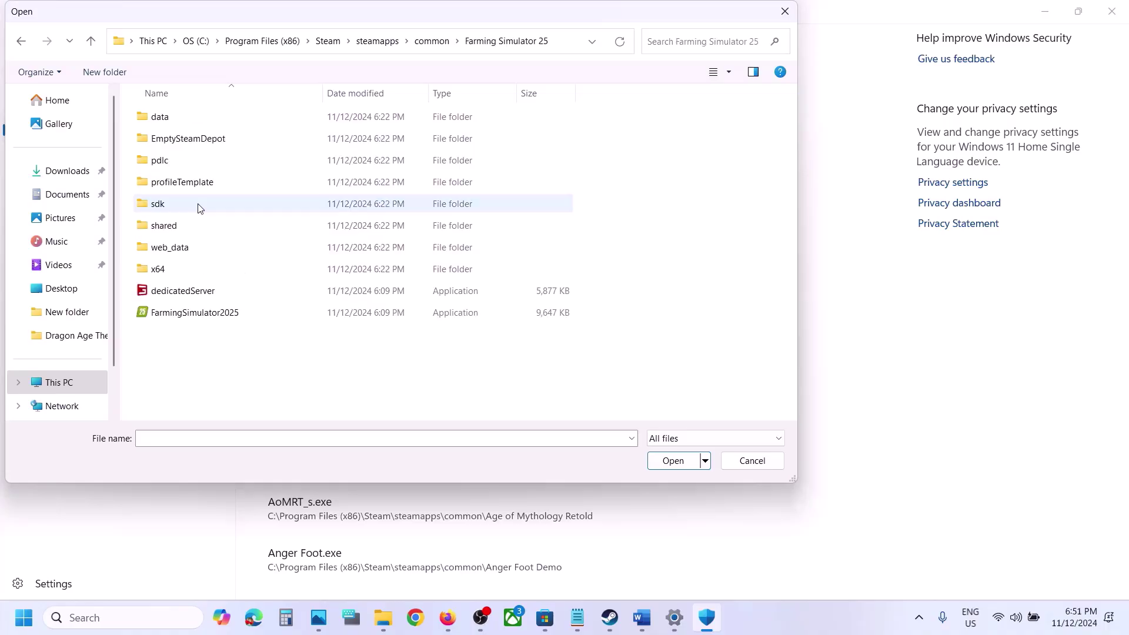
pyautogui.click(193, 318)
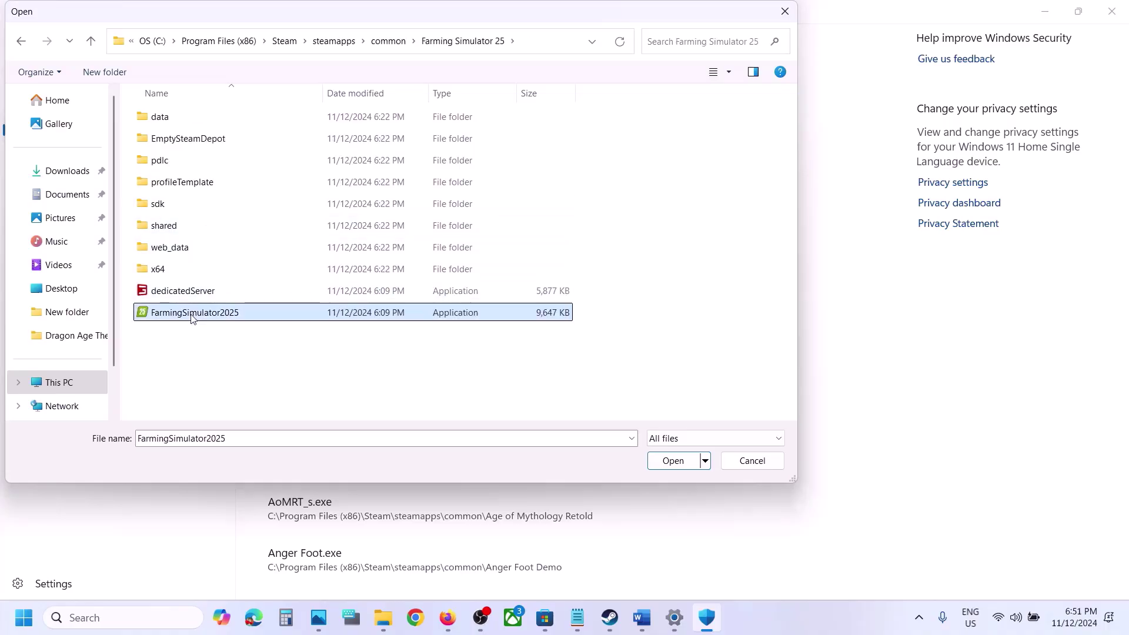
pyautogui.click(673, 460)
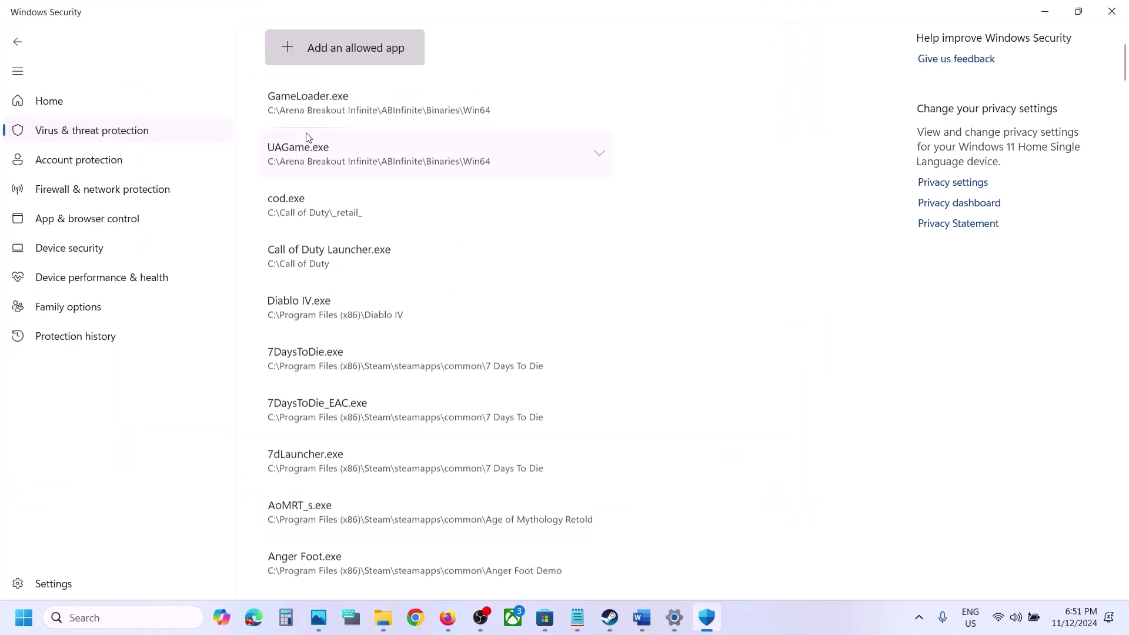
# Also allow x64\FarmingSimulator2025Game through Controlled folder access.
pyautogui.click(310, 51)
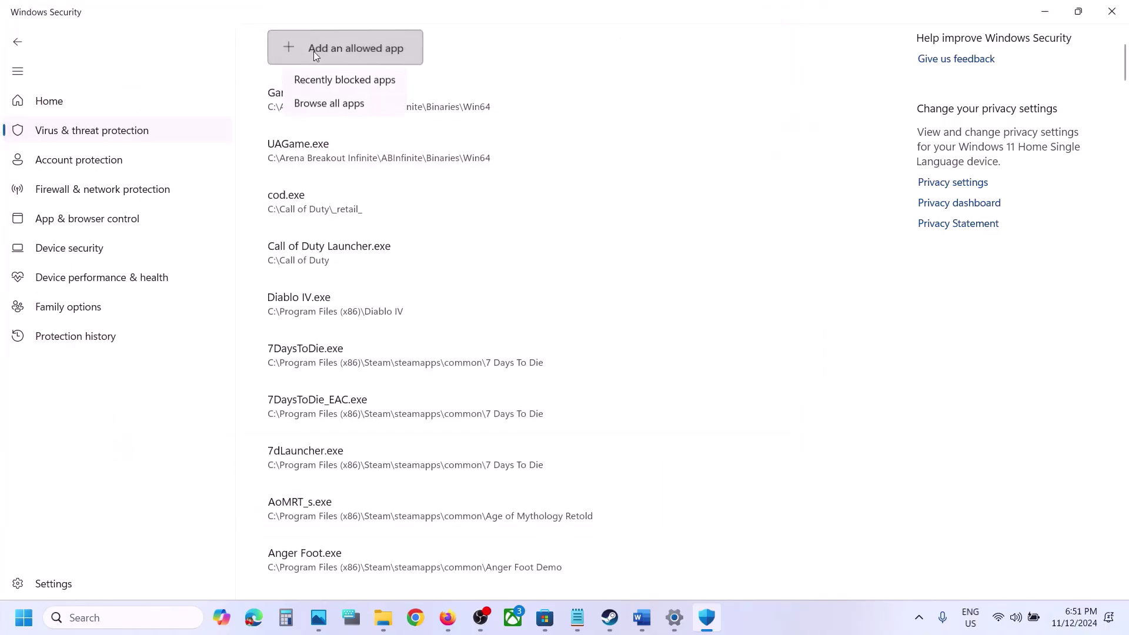
pyautogui.click(364, 108)
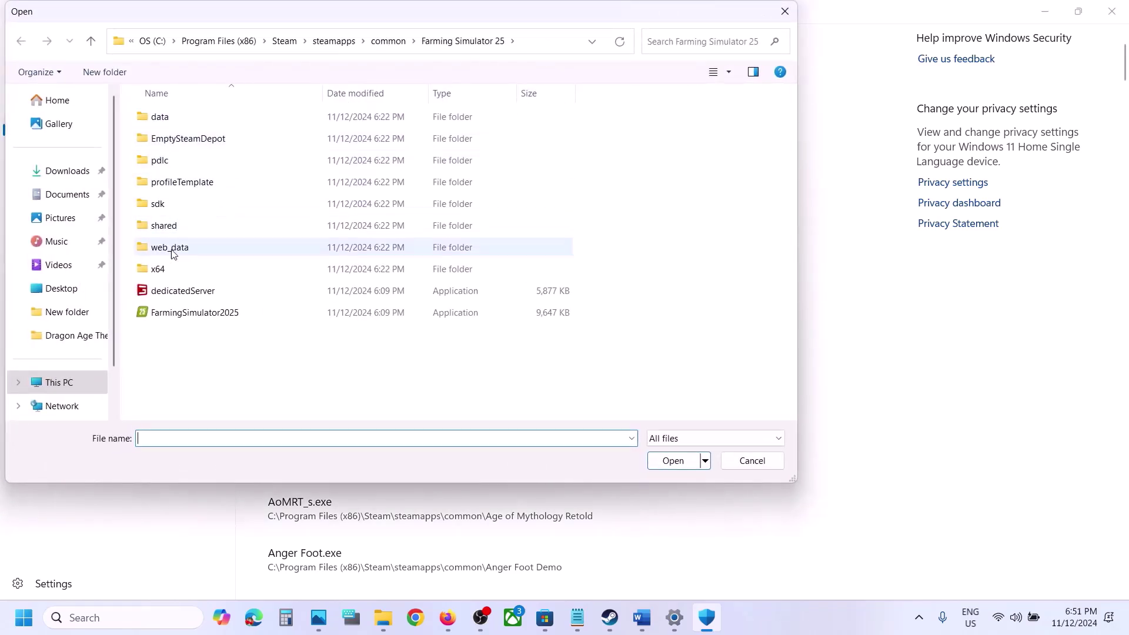
pyautogui.click(161, 275)
pyautogui.doubleClick(186, 276)
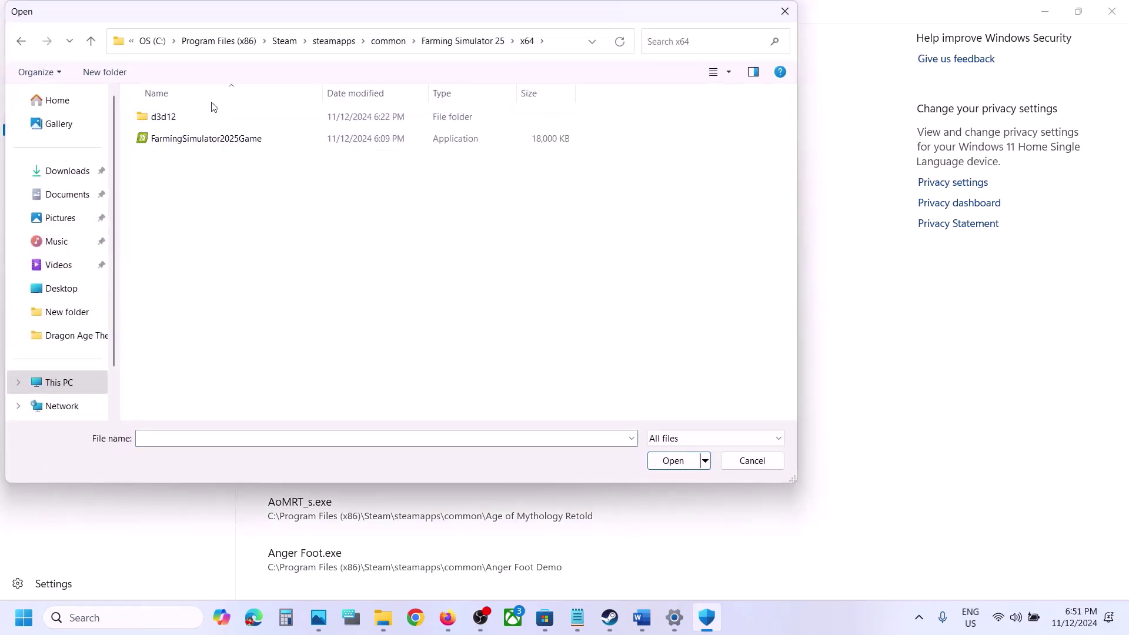
pyautogui.click(188, 140)
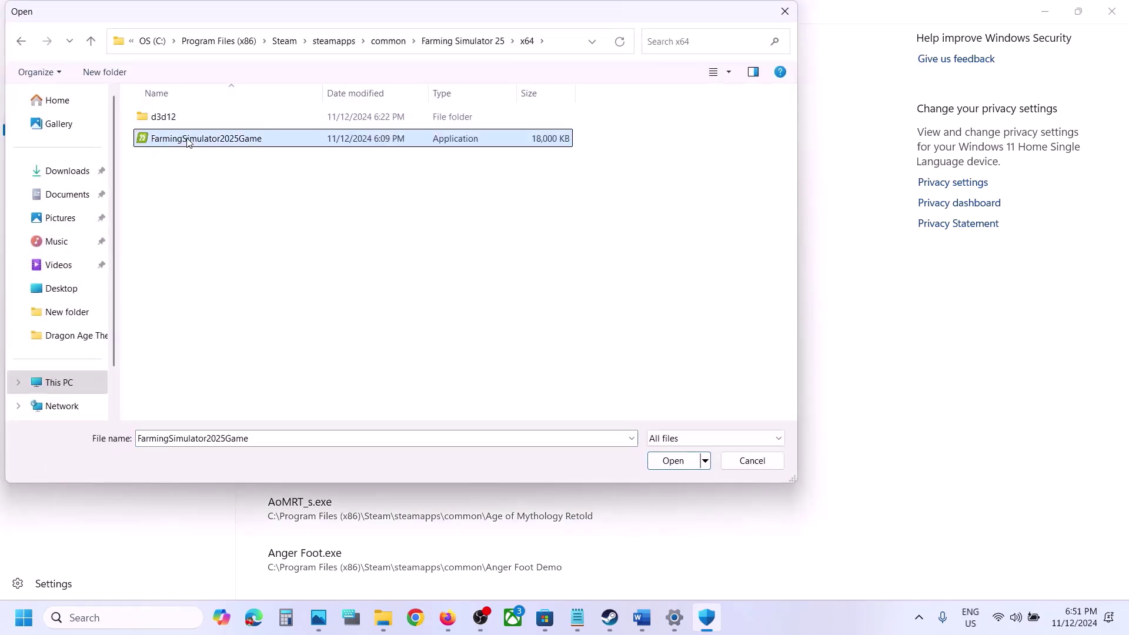
pyautogui.click(674, 462)
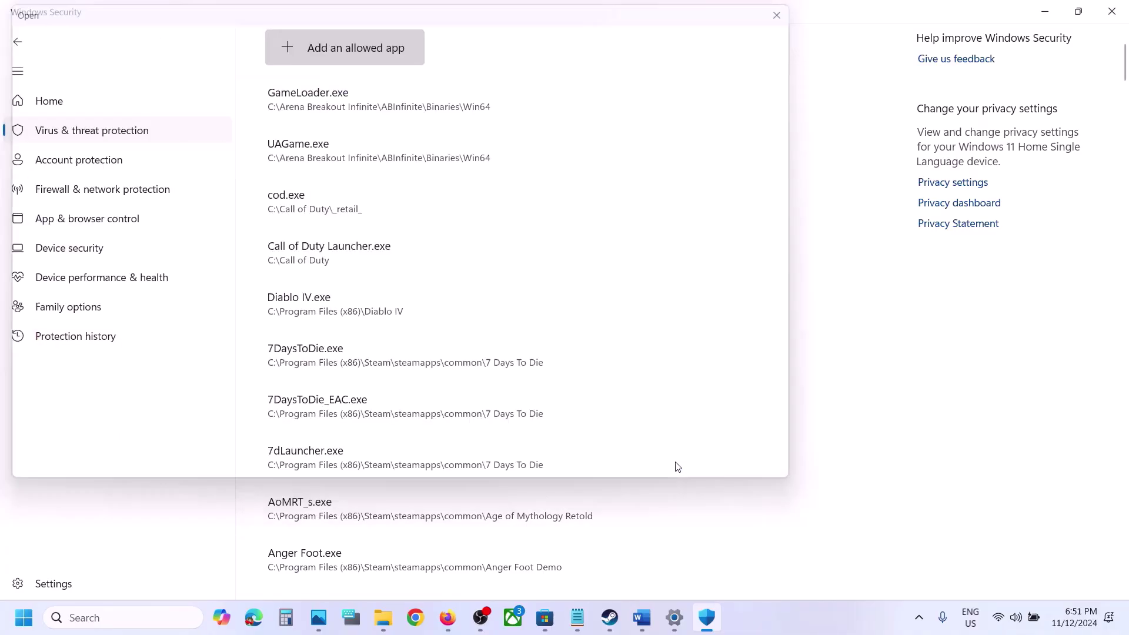
# Open Control Panel's Windows Defender Firewall allowed apps, unlock editing, and start adding another app.
pyautogui.click(115, 618)
pyautogui.write('control')
pyautogui.press('Return')
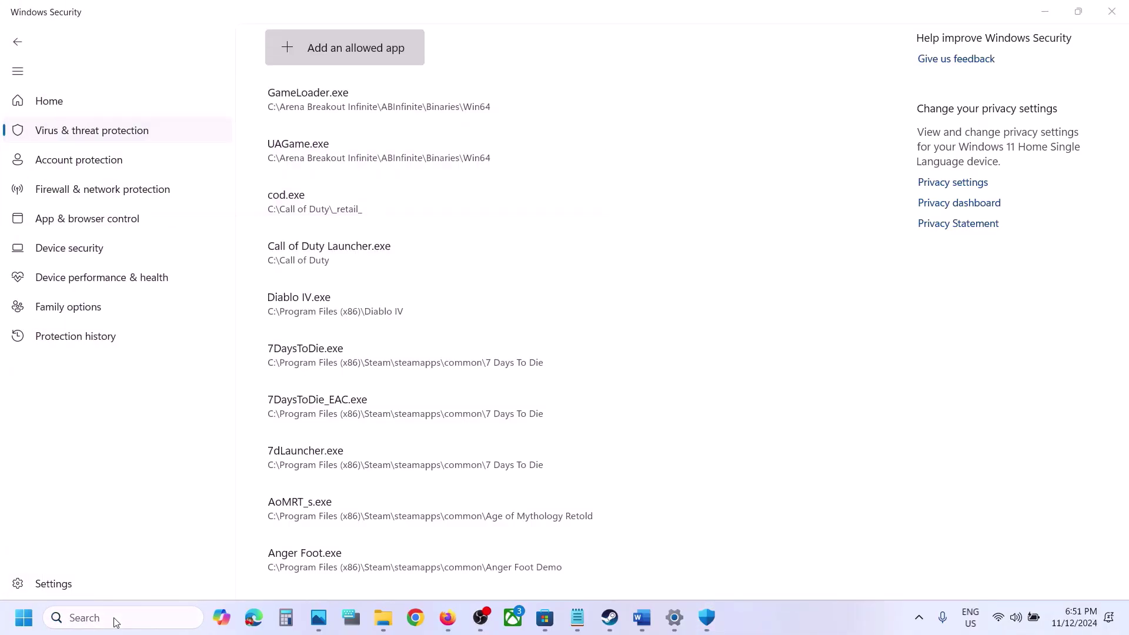
pyautogui.click(417, 117)
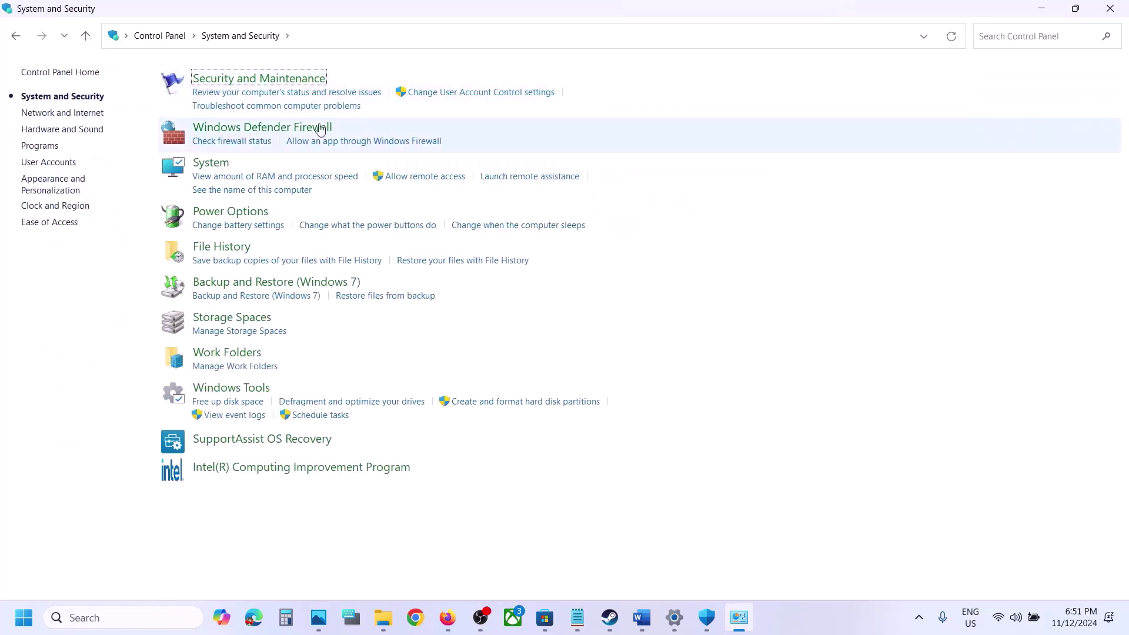
pyautogui.click(319, 129)
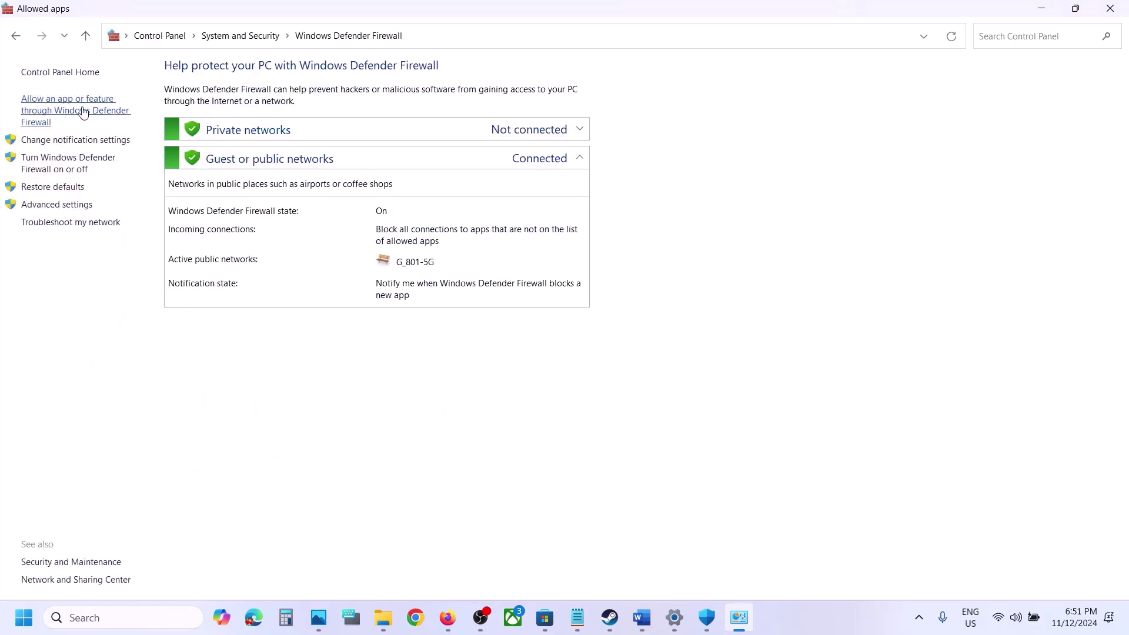
pyautogui.click(738, 113)
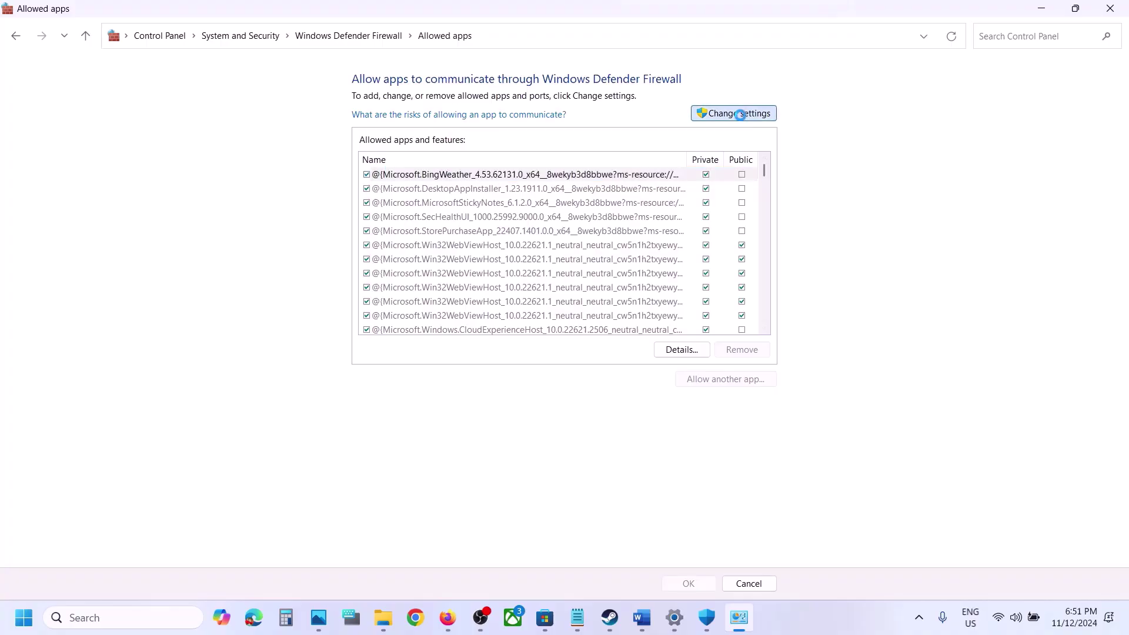
pyautogui.click(737, 379)
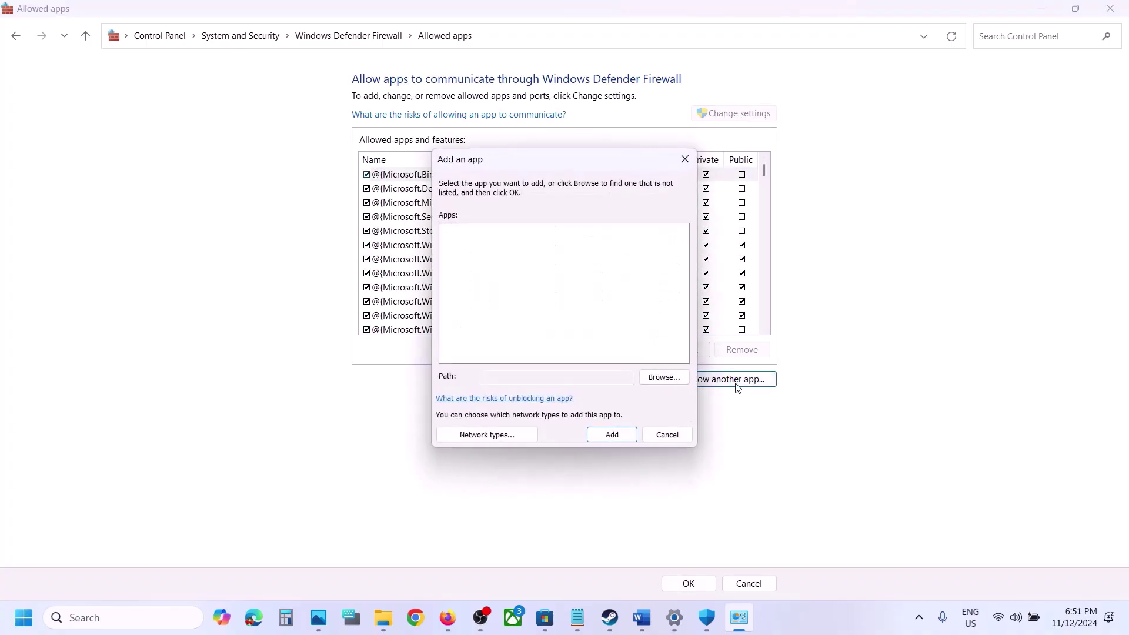
# Browse the firewall's file picker to C:\Program Files (x86)\Steam\steamapps\common.
pyautogui.click(650, 382)
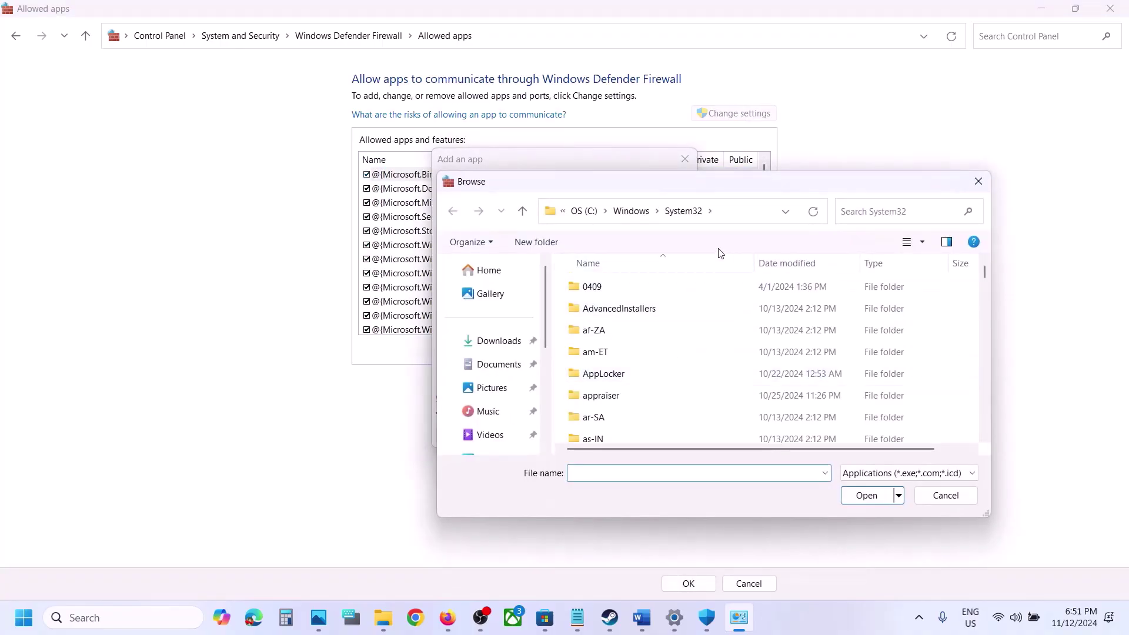
pyautogui.scroll(-3, 488, 412)
pyautogui.scroll(-2, 488, 412)
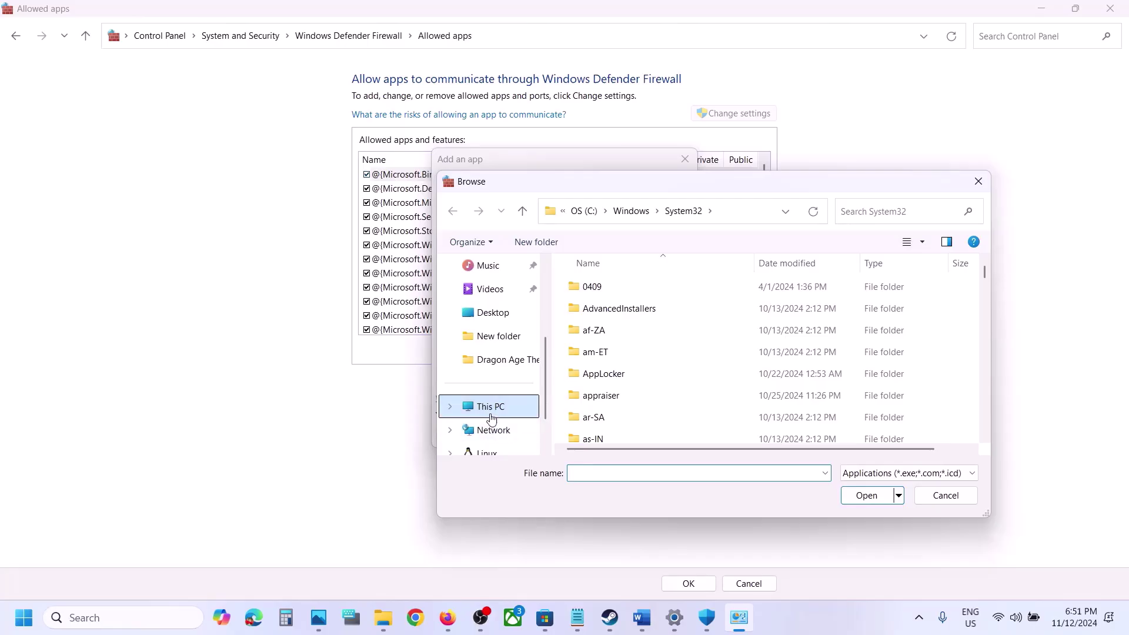
pyautogui.click(489, 409)
pyautogui.doubleClick(676, 315)
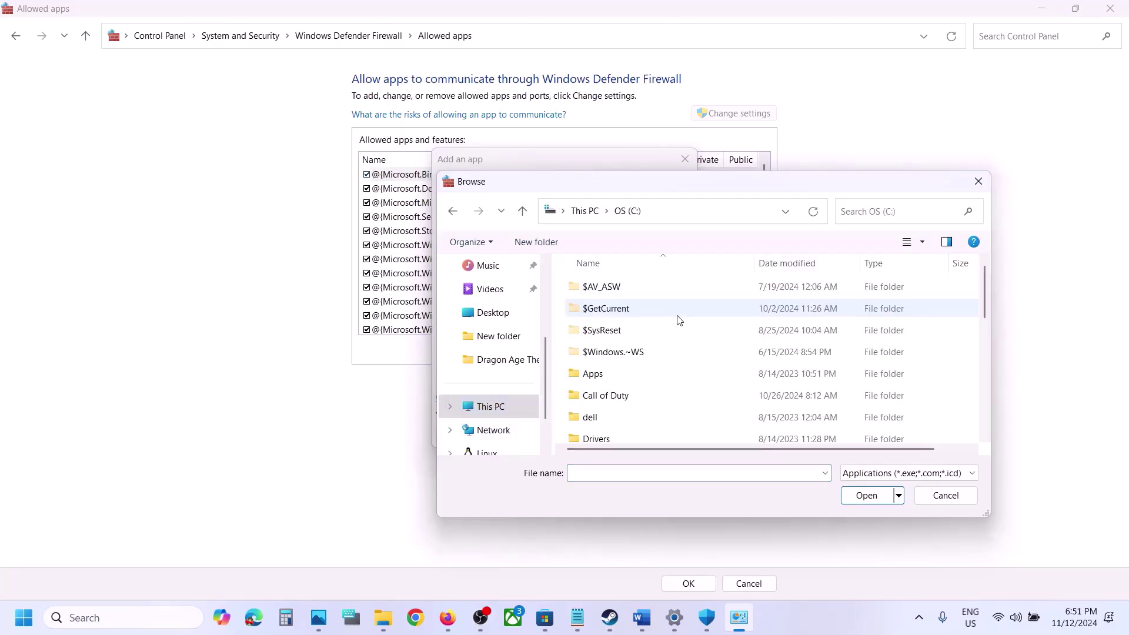
pyautogui.scroll(-5, 676, 329)
pyautogui.doubleClick(623, 431)
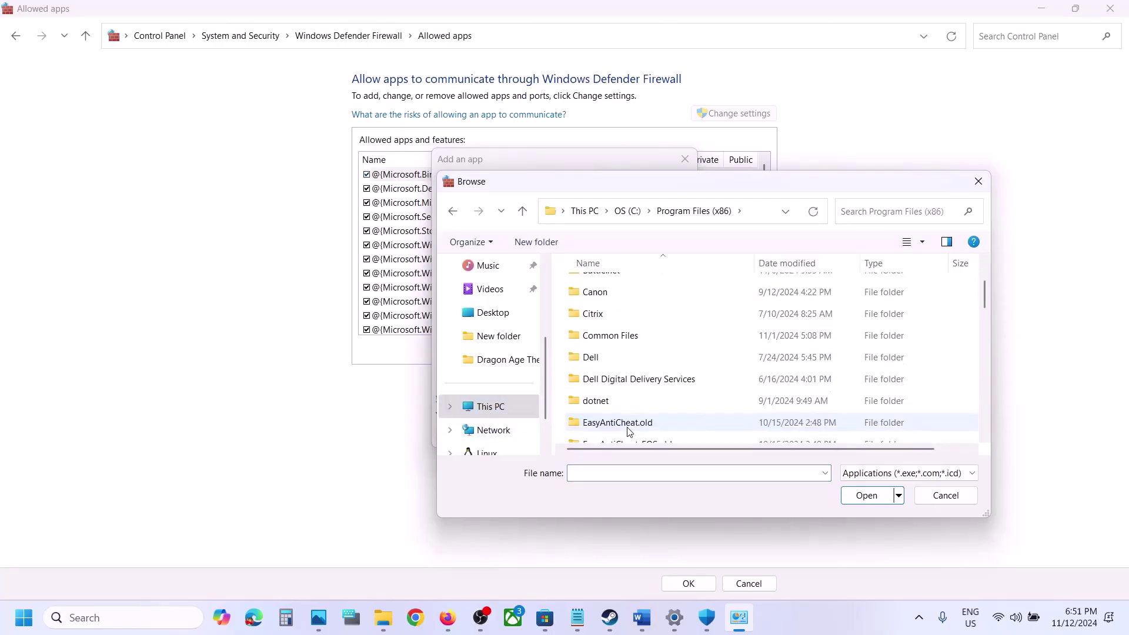
pyautogui.scroll(-5, 637, 365)
pyautogui.scroll(-3, 619, 400)
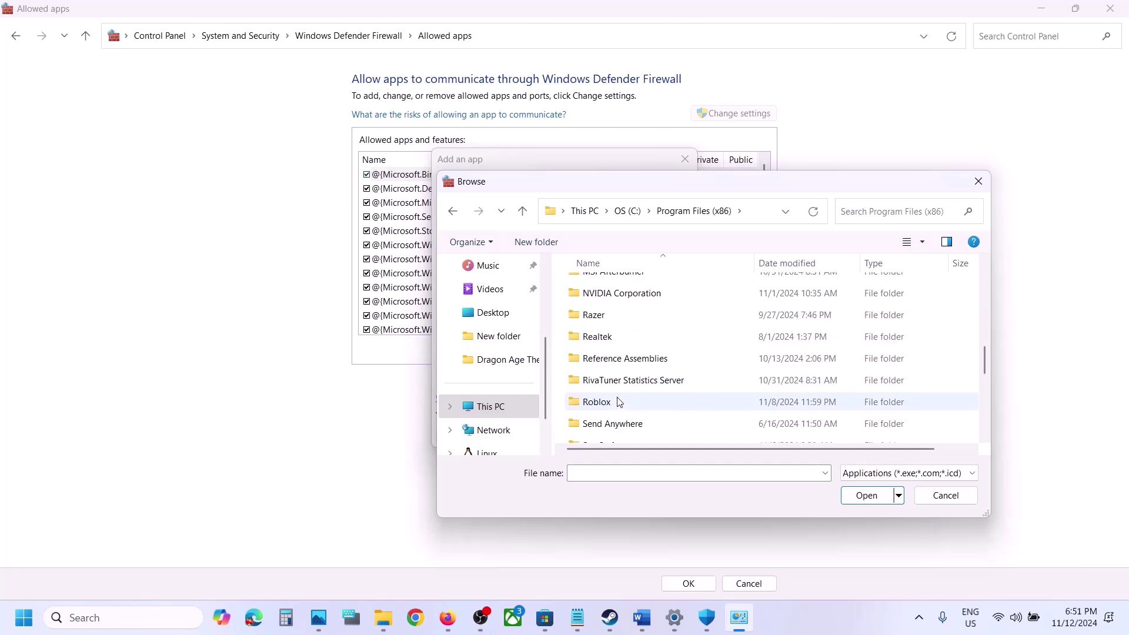
pyautogui.scroll(-2, 614, 376)
pyautogui.doubleClick(610, 374)
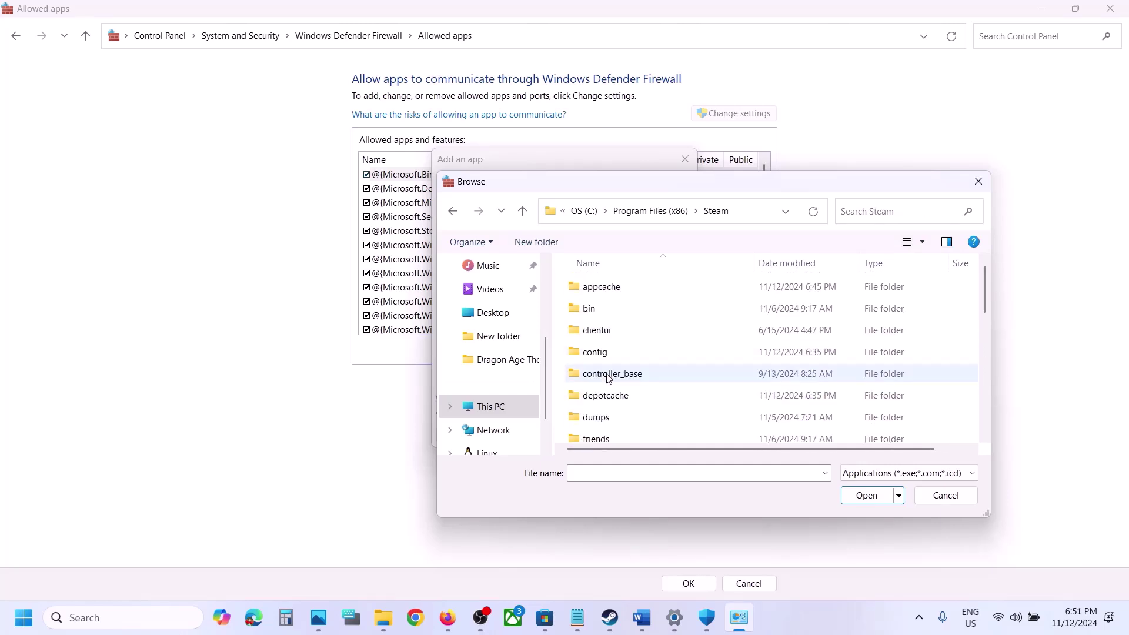
pyautogui.scroll(-5, 609, 376)
pyautogui.doubleClick(614, 297)
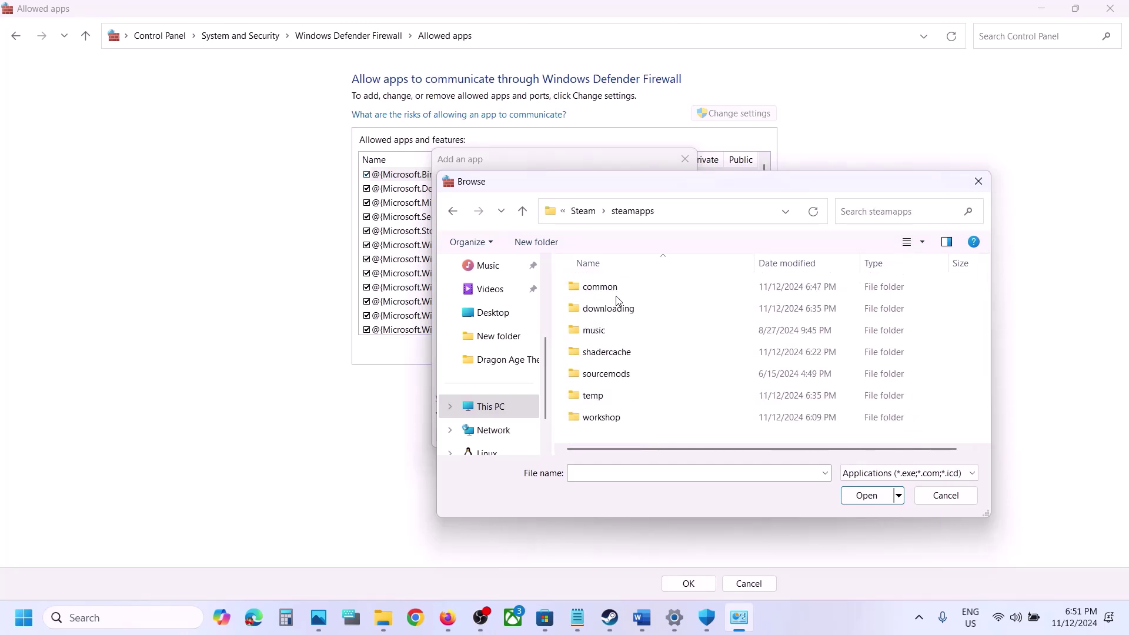
pyautogui.doubleClick(615, 291)
pyautogui.scroll(-1, 686, 348)
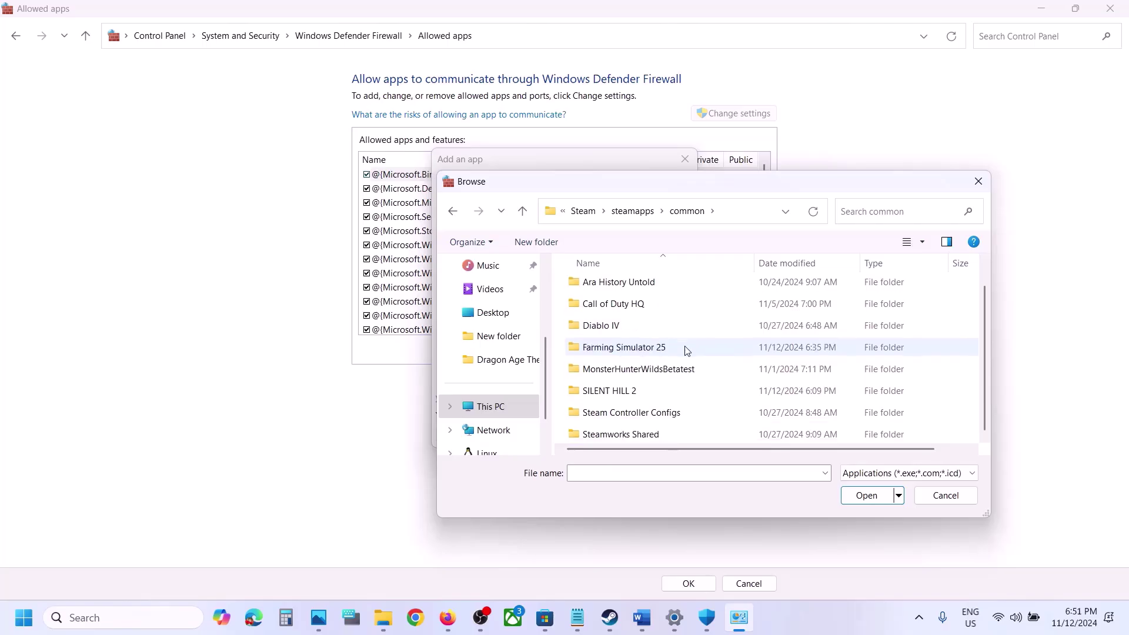
# Try adding FarmingSimulator2025 (GIANTS Launcher) and dismiss the already-in-list error.
pyautogui.click(659, 350)
pyautogui.doubleClick(659, 350)
pyautogui.scroll(-1, 651, 368)
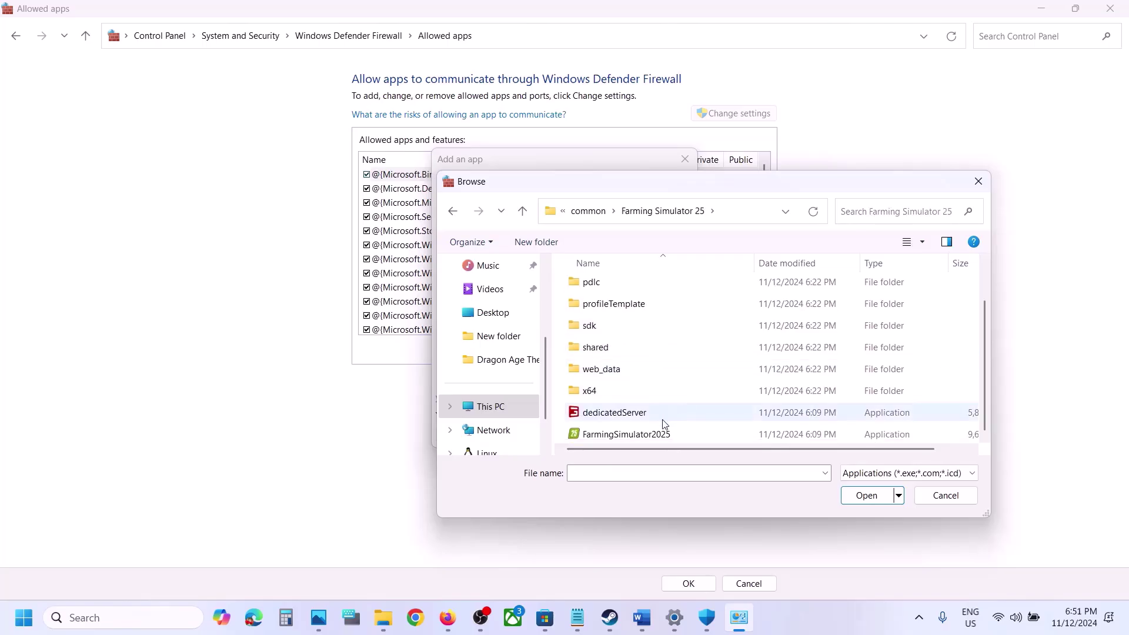
pyautogui.click(635, 434)
pyautogui.click(863, 500)
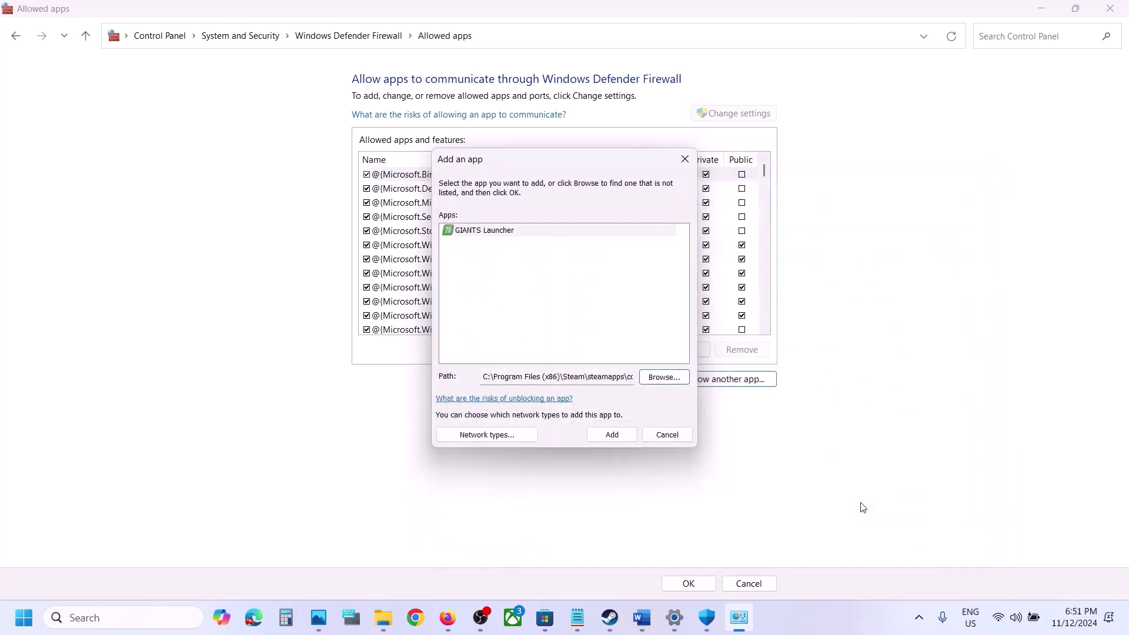
pyautogui.click(612, 436)
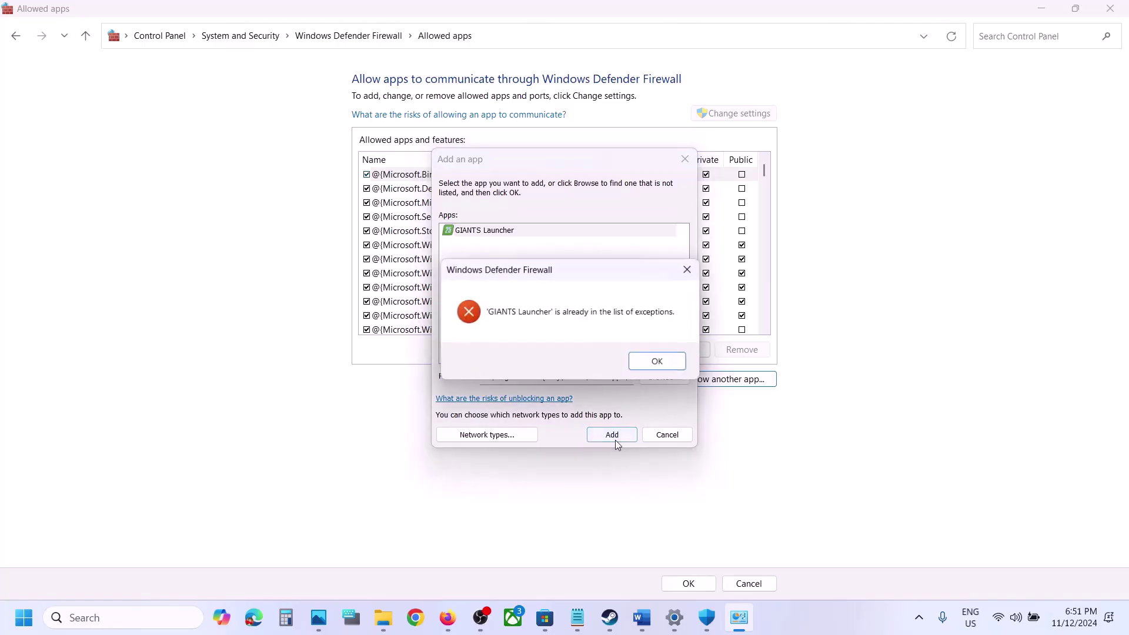
pyautogui.click(646, 368)
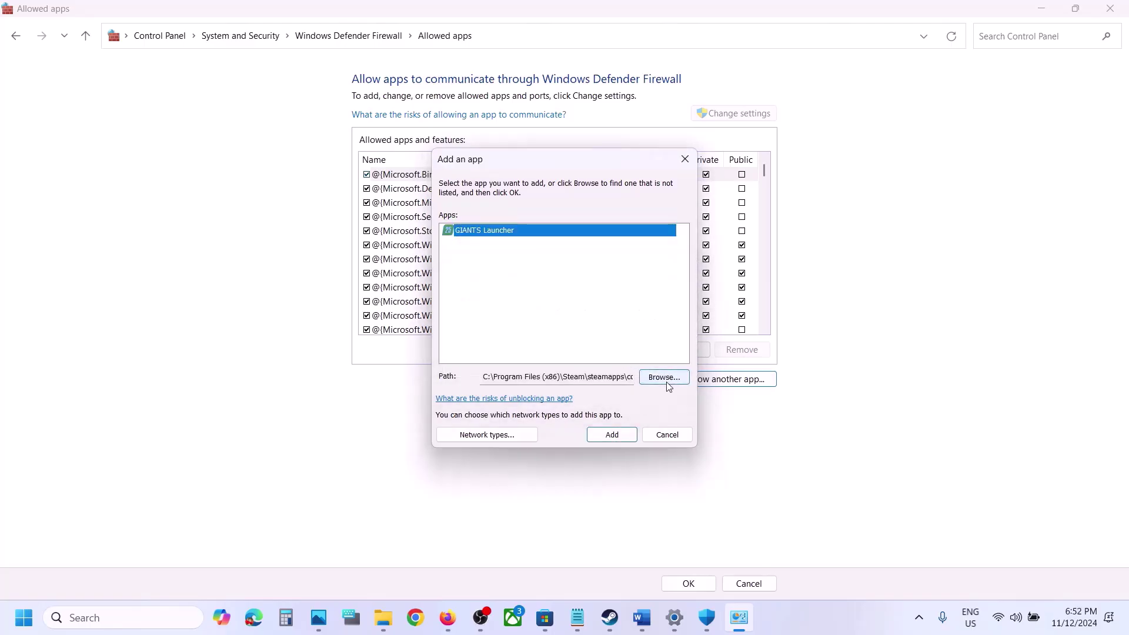
# Add x64\FarmingSimulator2025Game as GIANTS Engine 10.0.0 and save the allowed apps list.
pyautogui.click(667, 382)
pyautogui.scroll(-1, 647, 367)
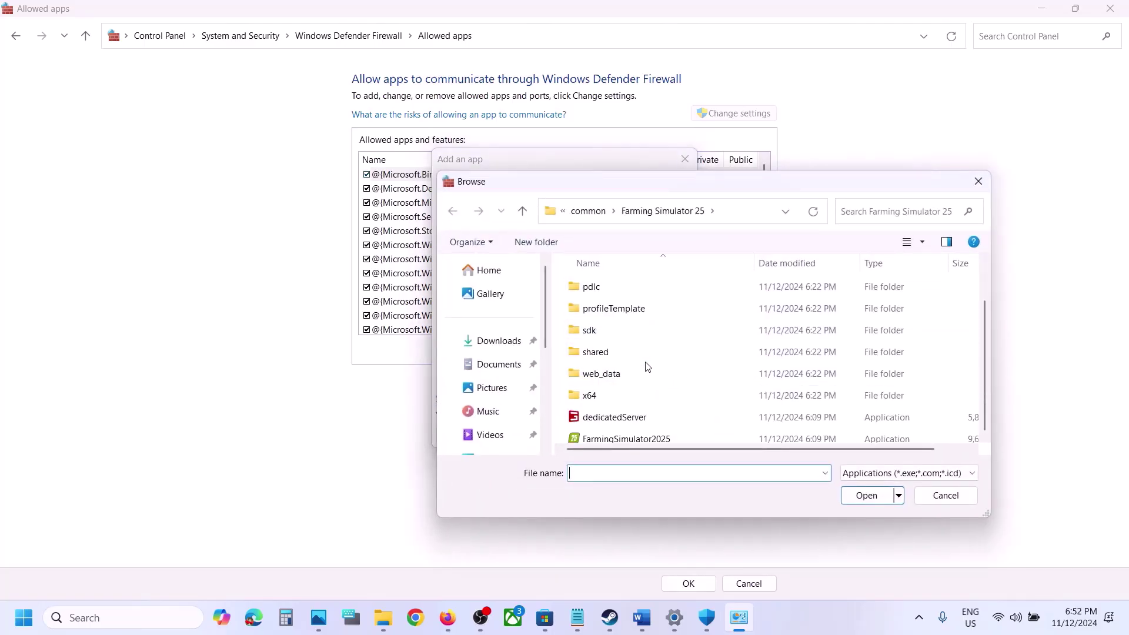
pyautogui.doubleClick(589, 392)
pyautogui.click(614, 315)
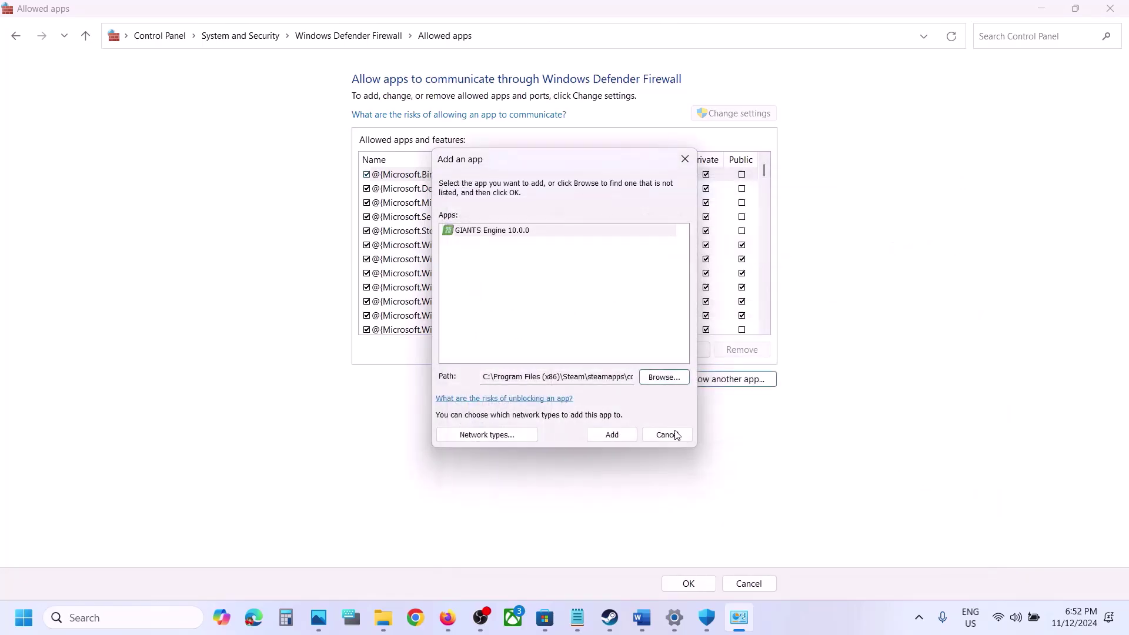
pyautogui.click(613, 437)
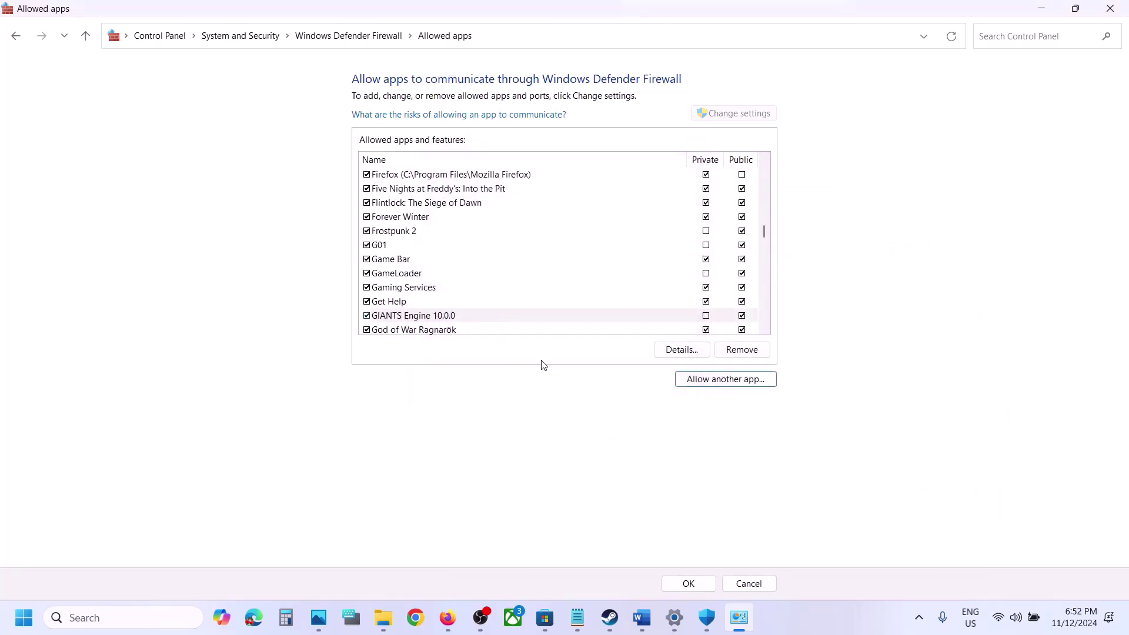
pyautogui.click(705, 583)
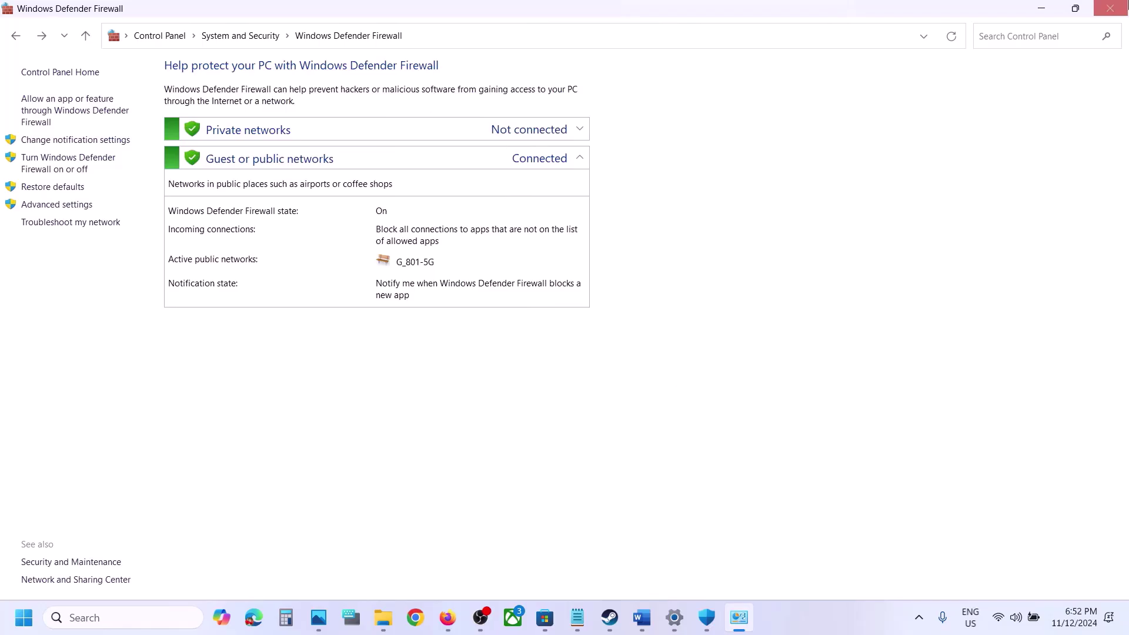
# Close the firewall, Windows Security and Settings windows, then mark Step 4's 'create a backup first'.
pyautogui.click(1101, 12)
pyautogui.click(1102, 12)
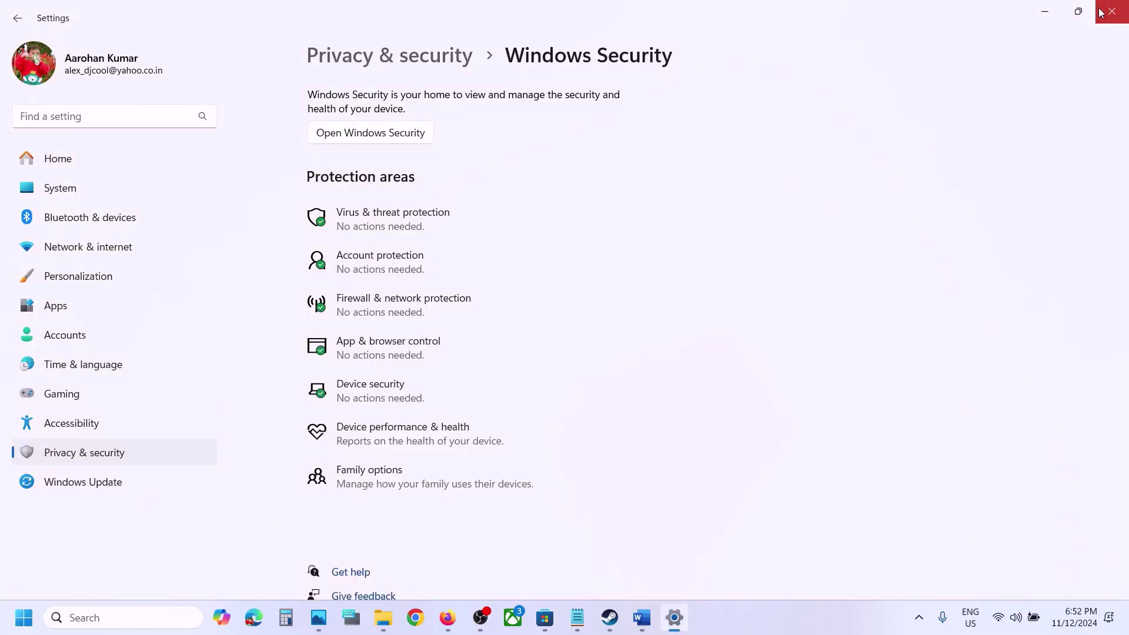
pyautogui.click(1108, 11)
pyautogui.scroll(-4, 330, 415)
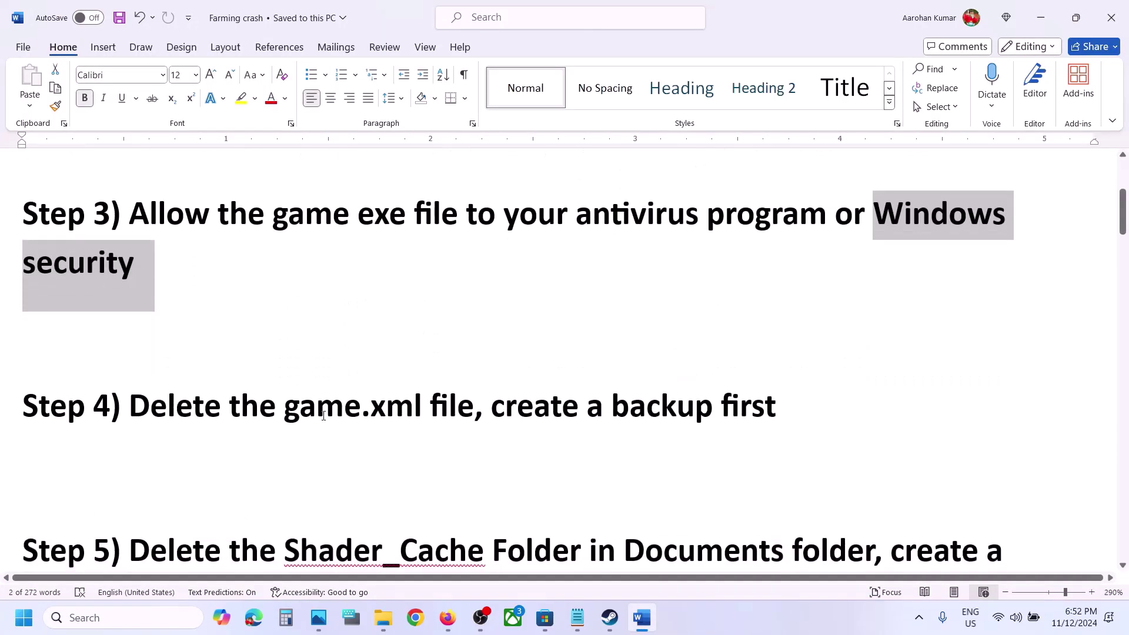
pyautogui.scroll(2, 202, 395)
pyautogui.scroll(-1, 201, 395)
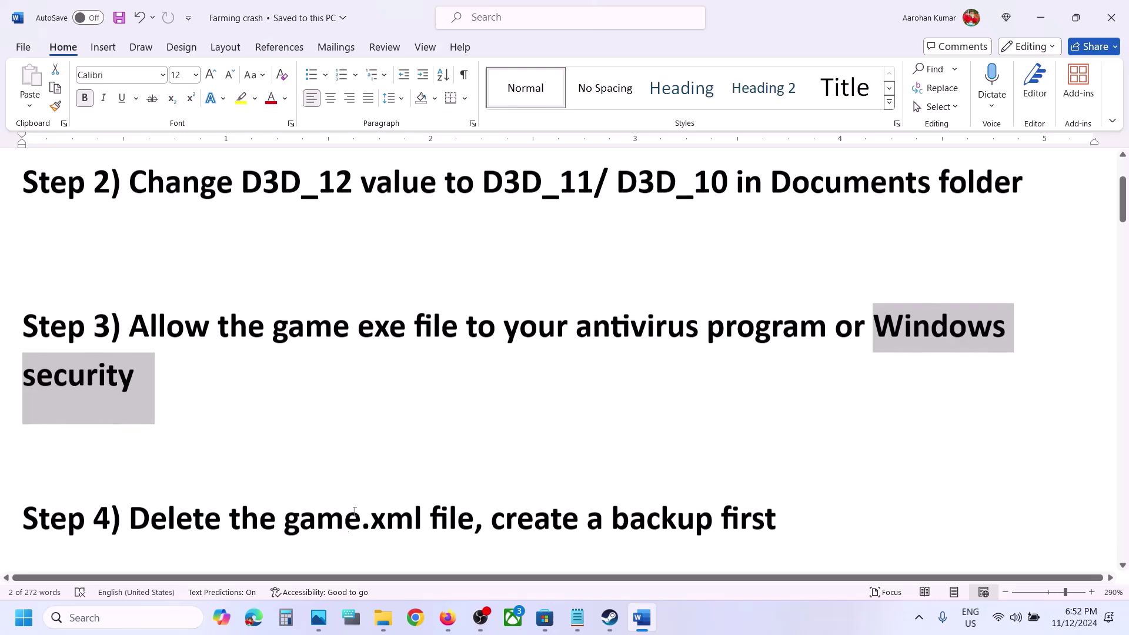
pyautogui.moveTo(365, 517); pyautogui.dragTo(776, 520)
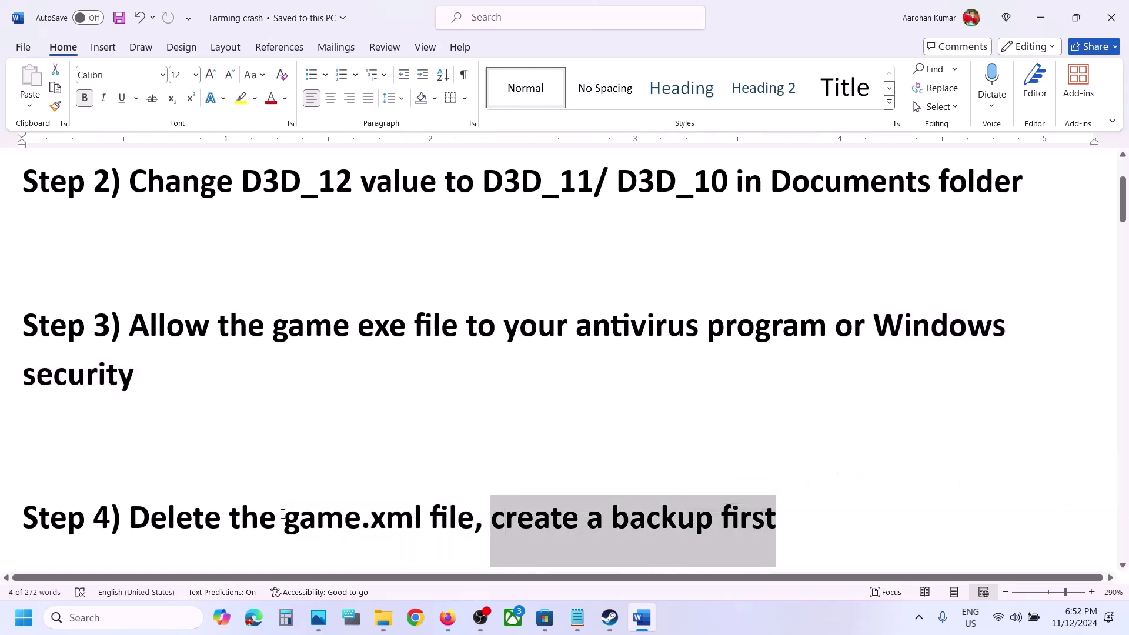
# Copy game.xml from Documents\My Games\FarmingSimulator2025 and paste a backup onto the desktop.
pyautogui.moveTo(384, 617)
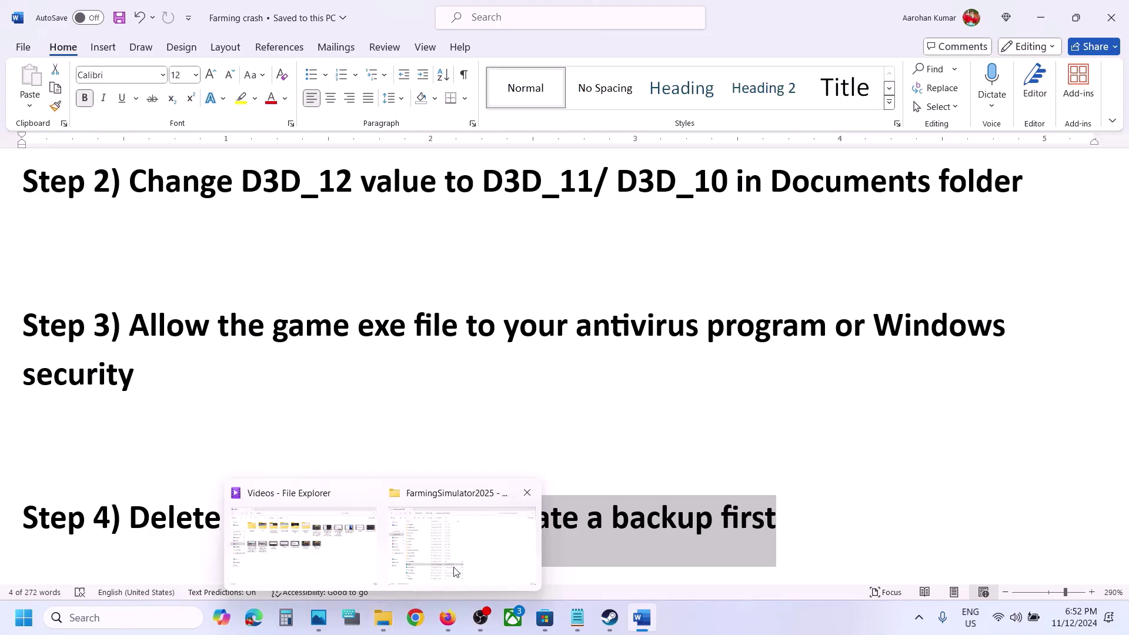
pyautogui.click(458, 532)
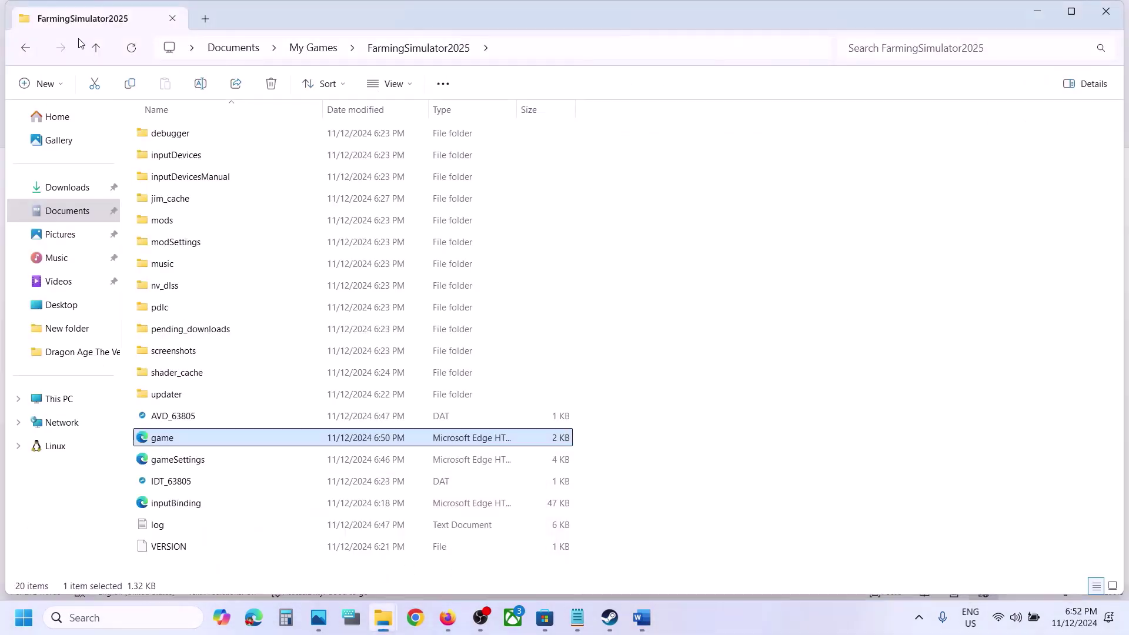
pyautogui.click(62, 212)
pyautogui.doubleClick(255, 168)
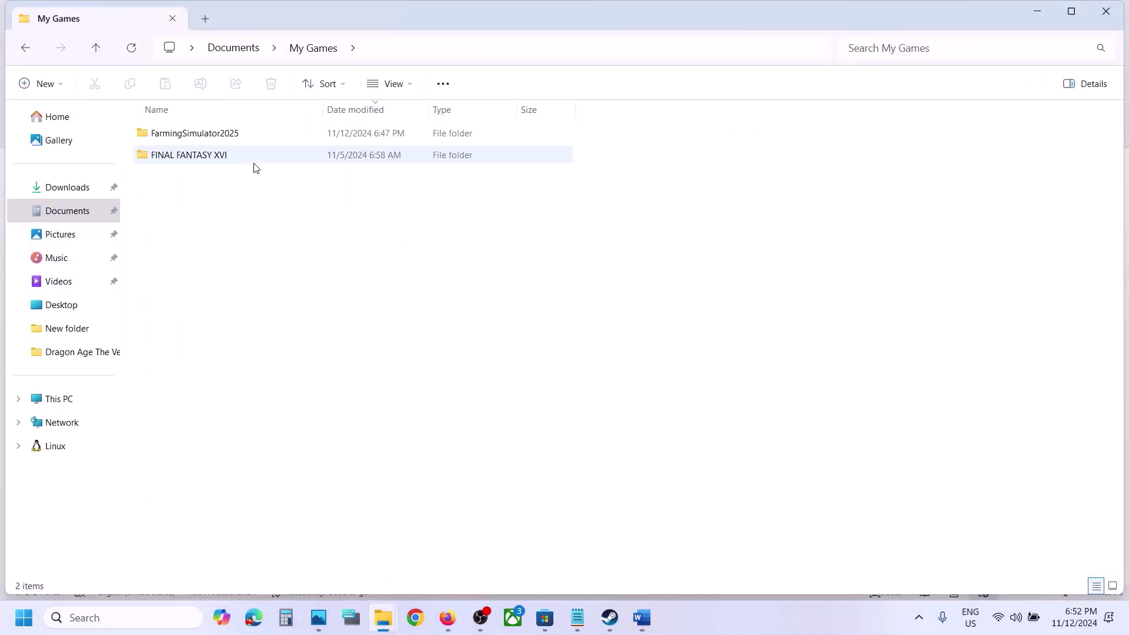
pyautogui.doubleClick(203, 140)
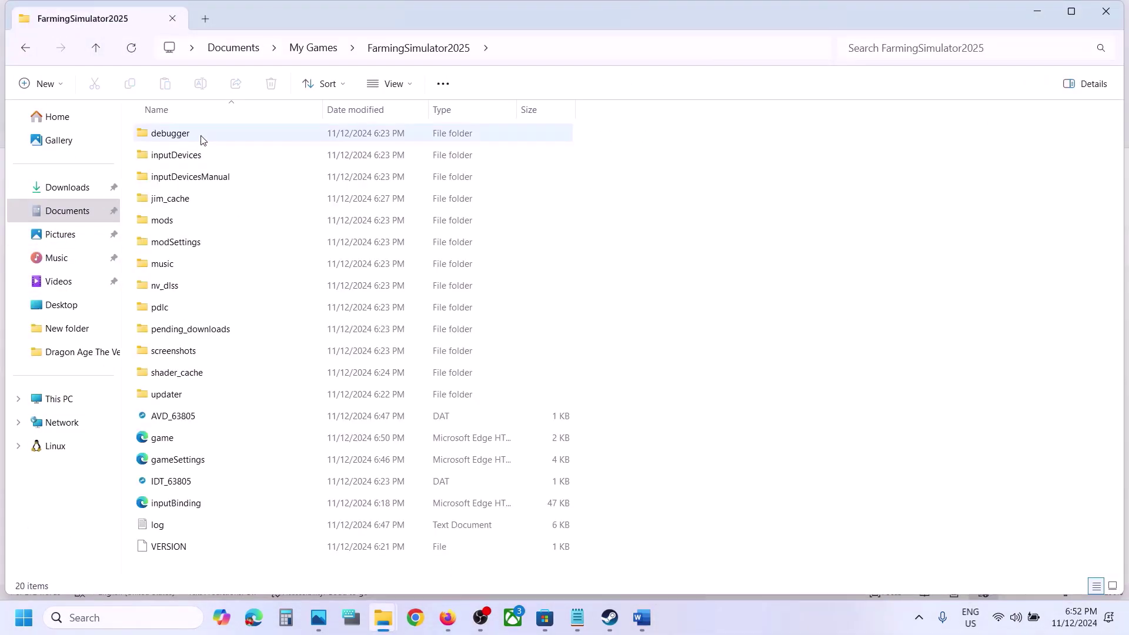
pyautogui.click(151, 438)
pyautogui.rightClick(189, 440)
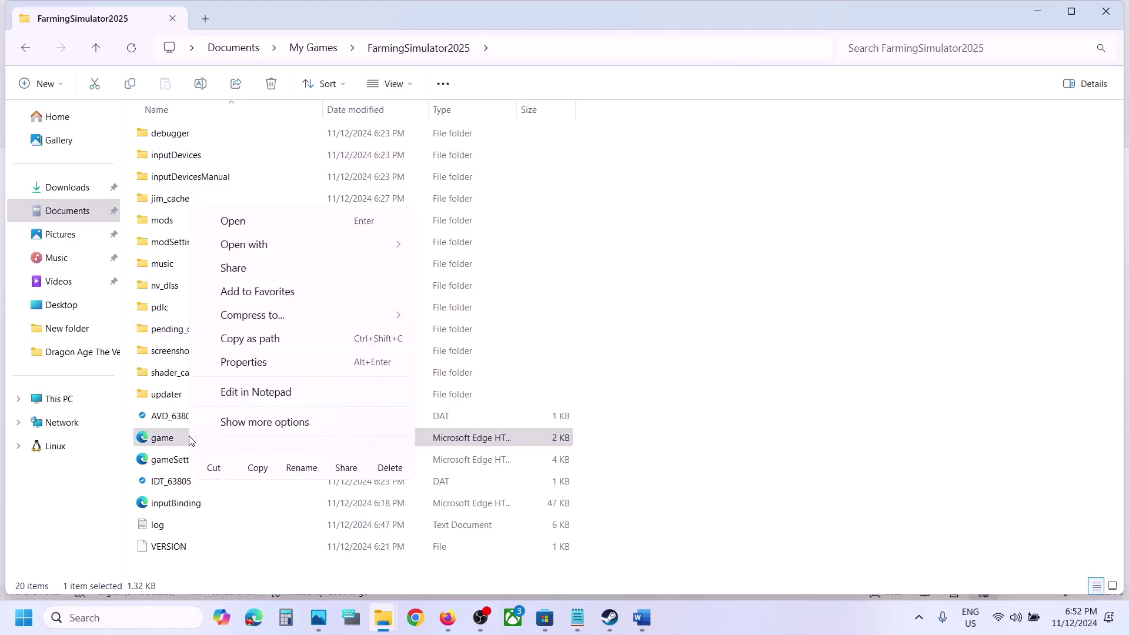
pyautogui.click(259, 457)
pyautogui.press('super+d')
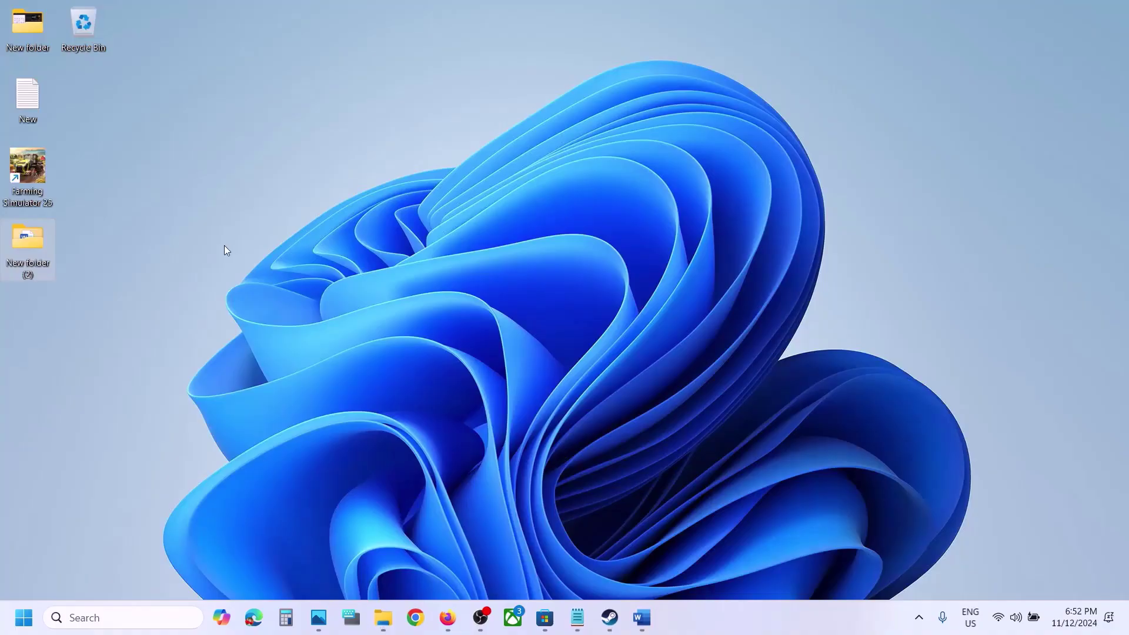
pyautogui.click(224, 245)
pyautogui.hotkey('ctrl', 'v')
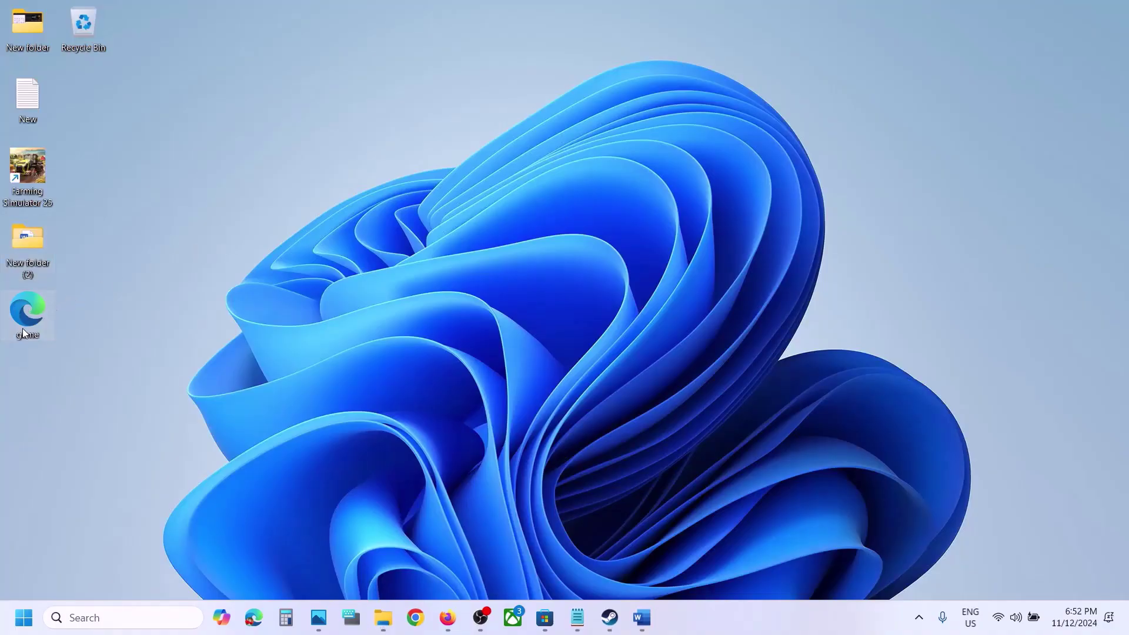
# Delete the original game.xml from the FarmingSimulator2025 folder and close the window.
pyautogui.moveTo(383, 617)
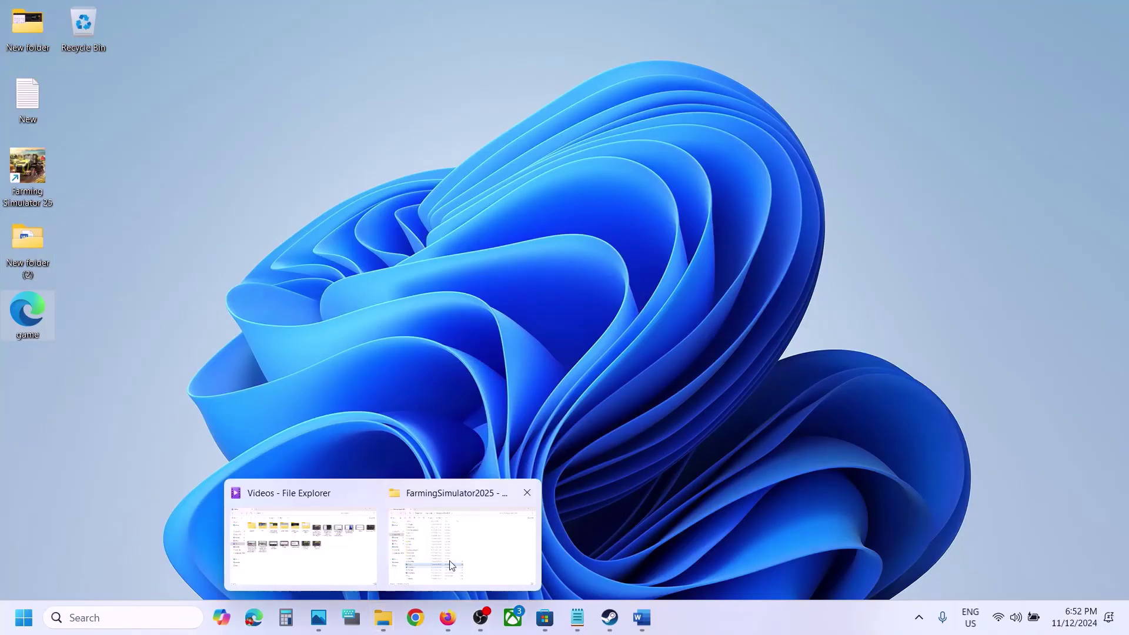
pyautogui.click(448, 564)
pyautogui.rightClick(169, 440)
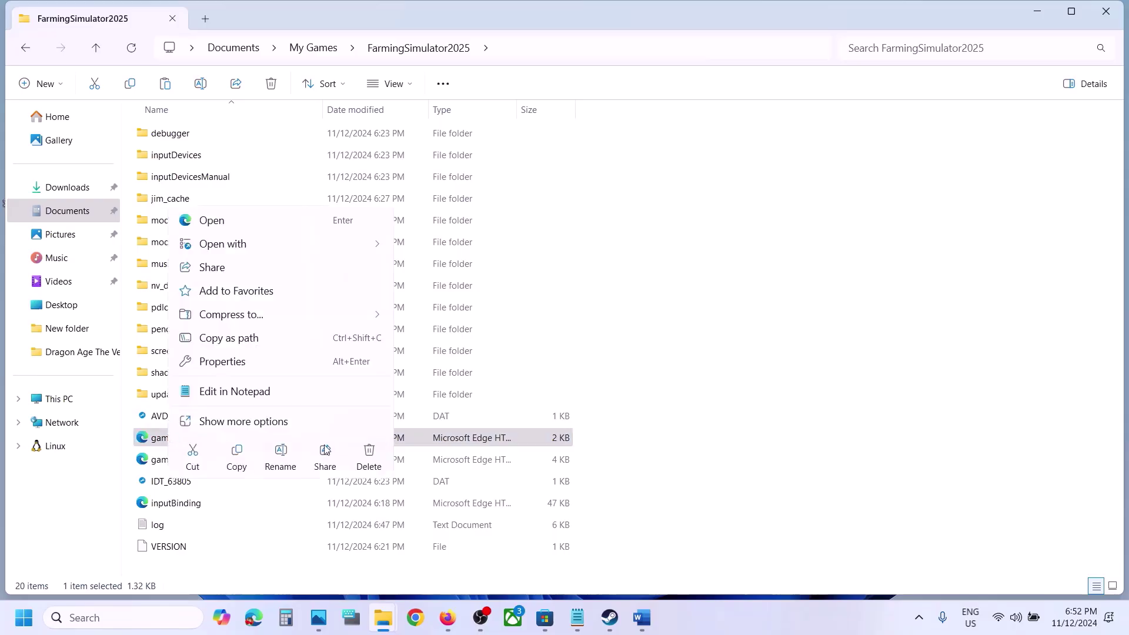
pyautogui.click(369, 455)
pyautogui.click(1105, 11)
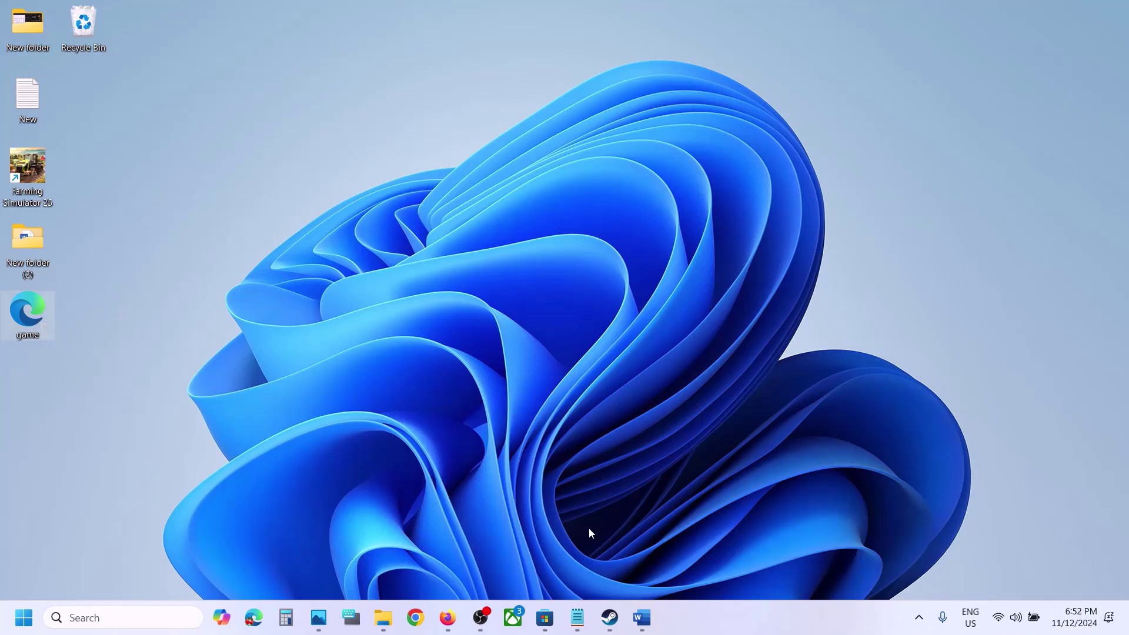
# Bring back Steam and the Farming crash notes, showing Step 5 on Shader_Cache.
pyautogui.click(609, 617)
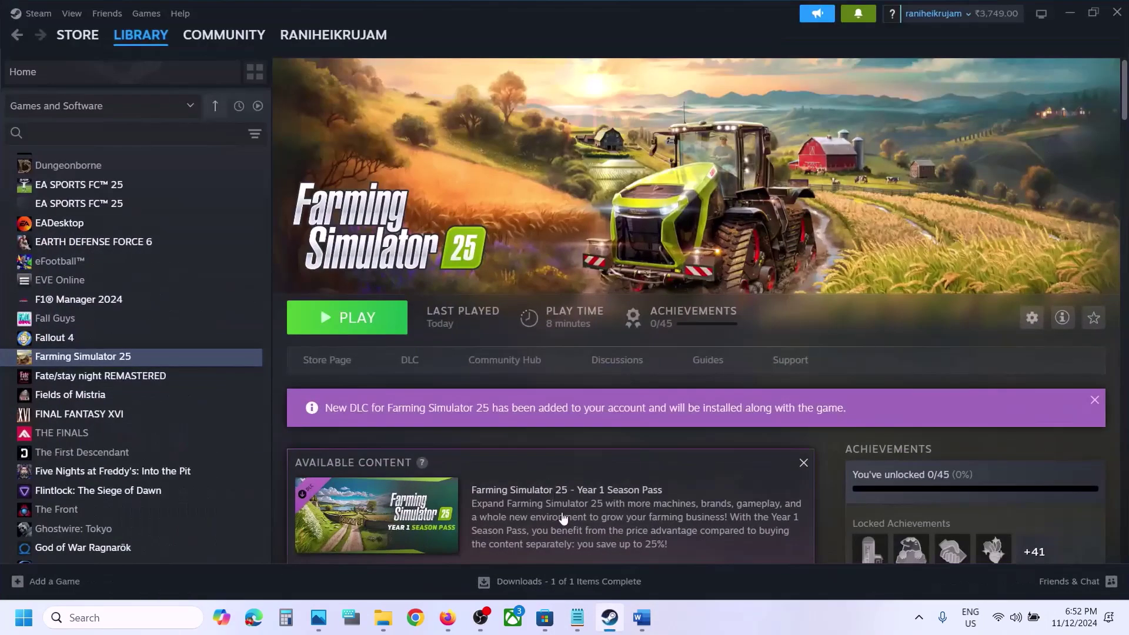
pyautogui.click(641, 617)
pyautogui.scroll(-3, 425, 354)
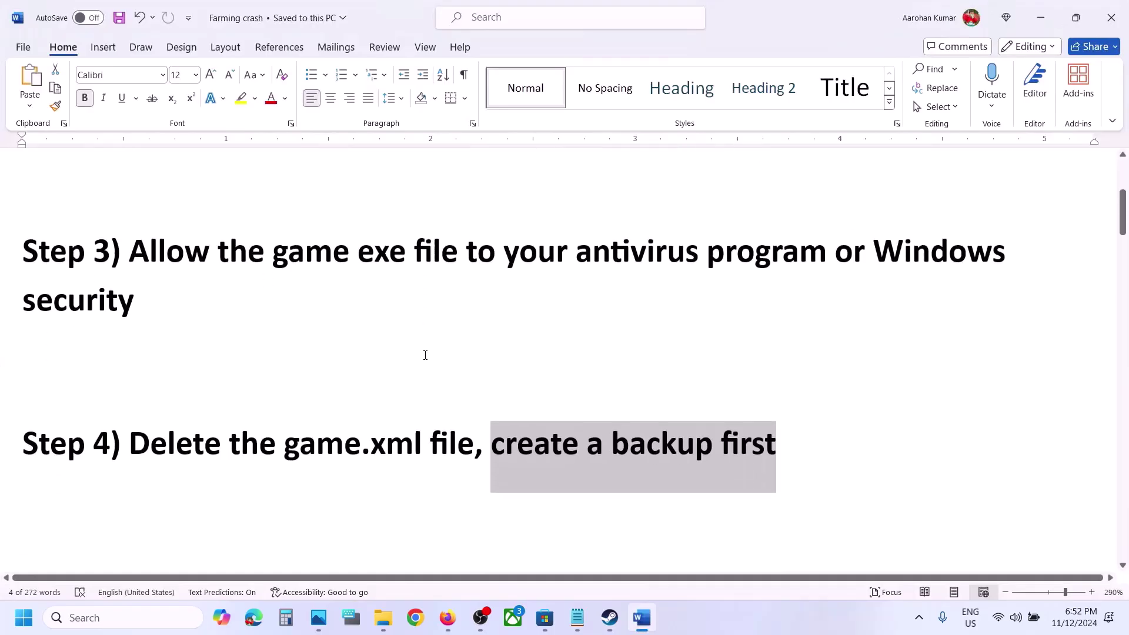
pyautogui.scroll(1, 424, 356)
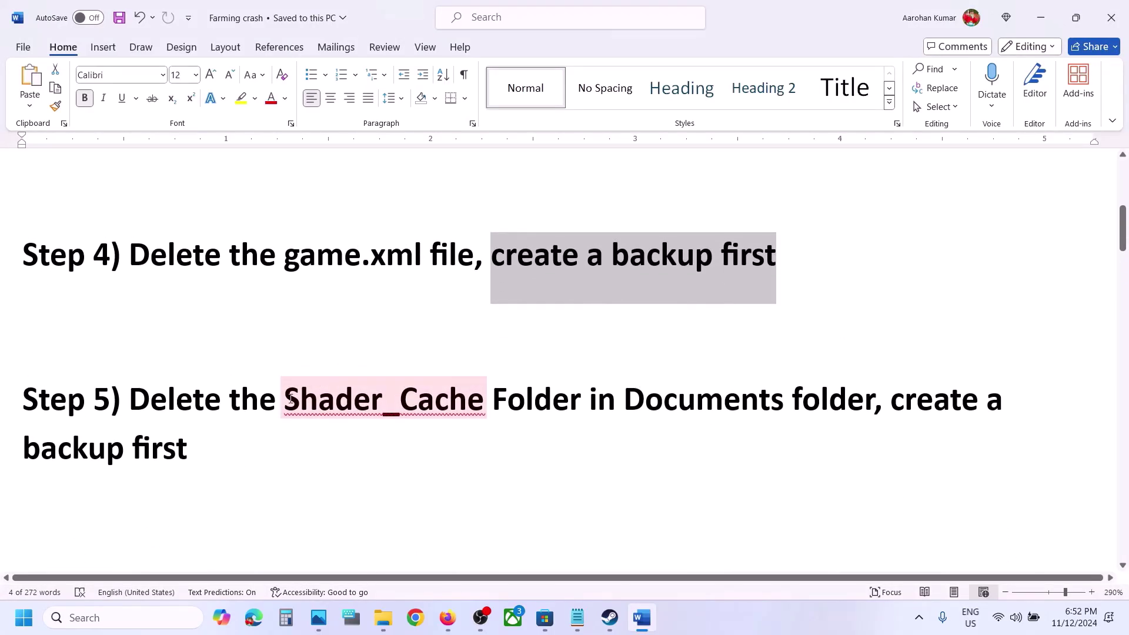
# Open Documents > My Games > FarmingSimulator2025 in a new File Explorer window.
pyautogui.moveTo(290, 399); pyautogui.dragTo(788, 401)
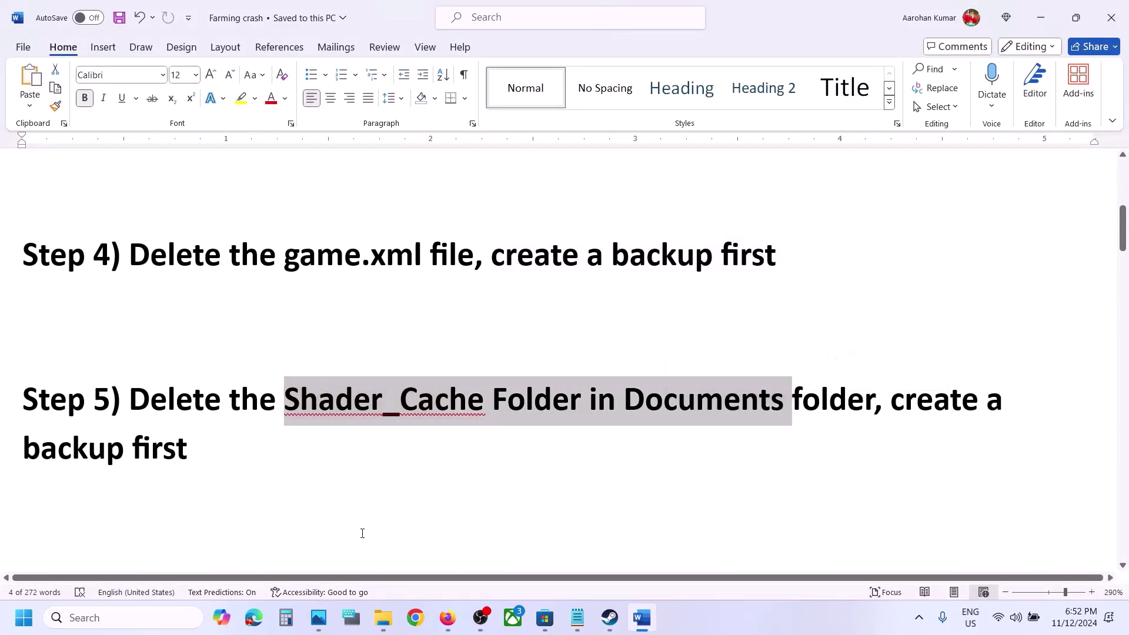
pyautogui.rightClick(383, 617)
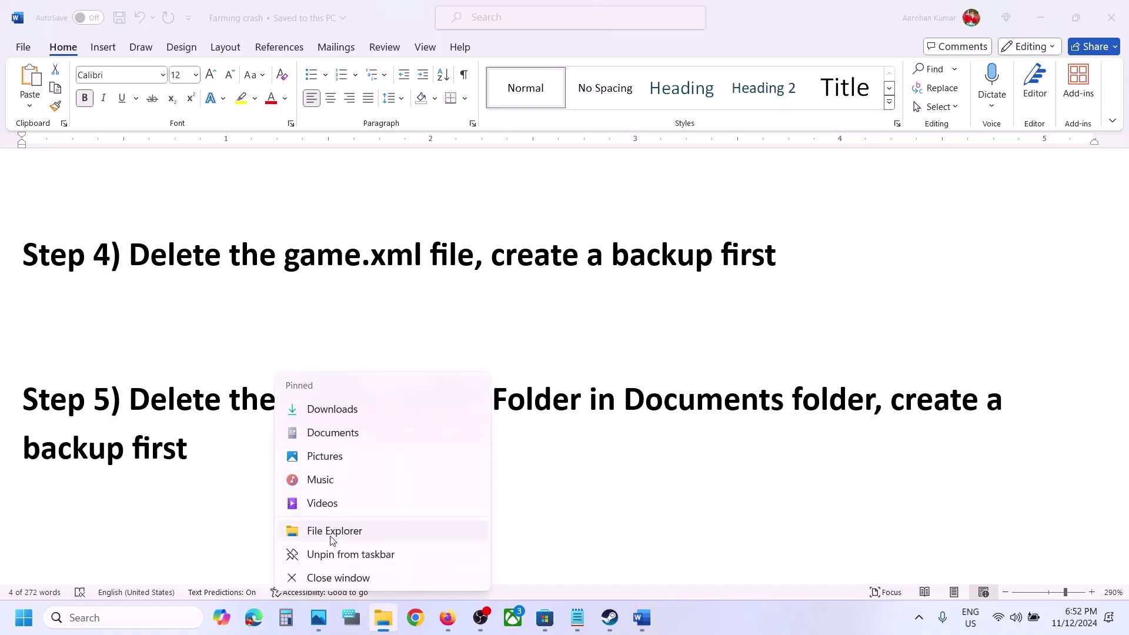
pyautogui.click(330, 532)
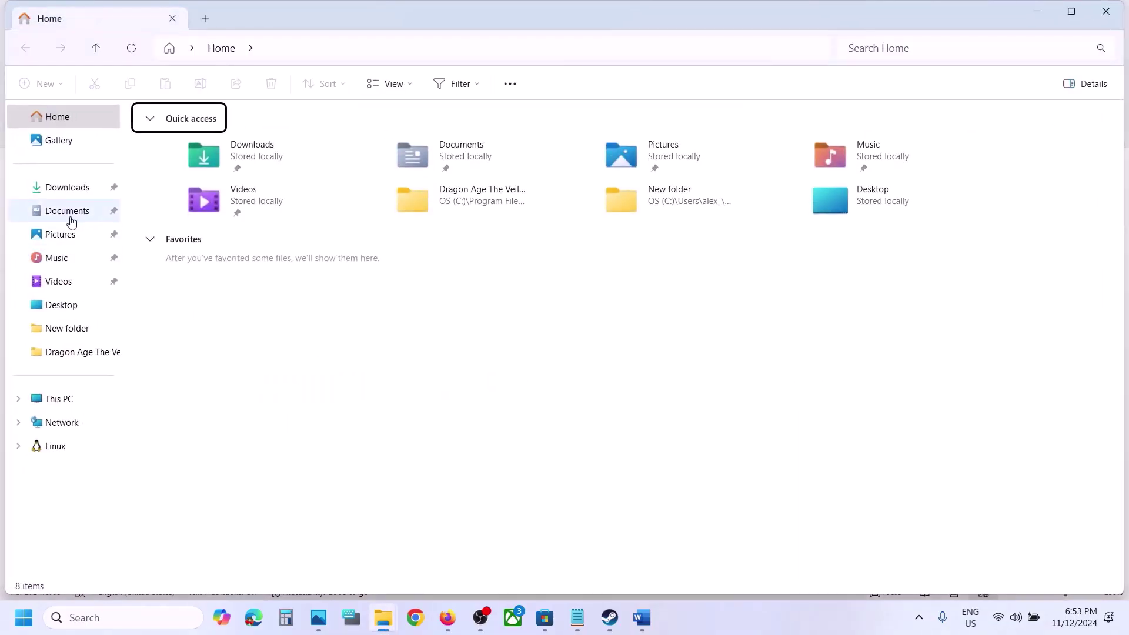
pyautogui.click(77, 220)
pyautogui.doubleClick(271, 149)
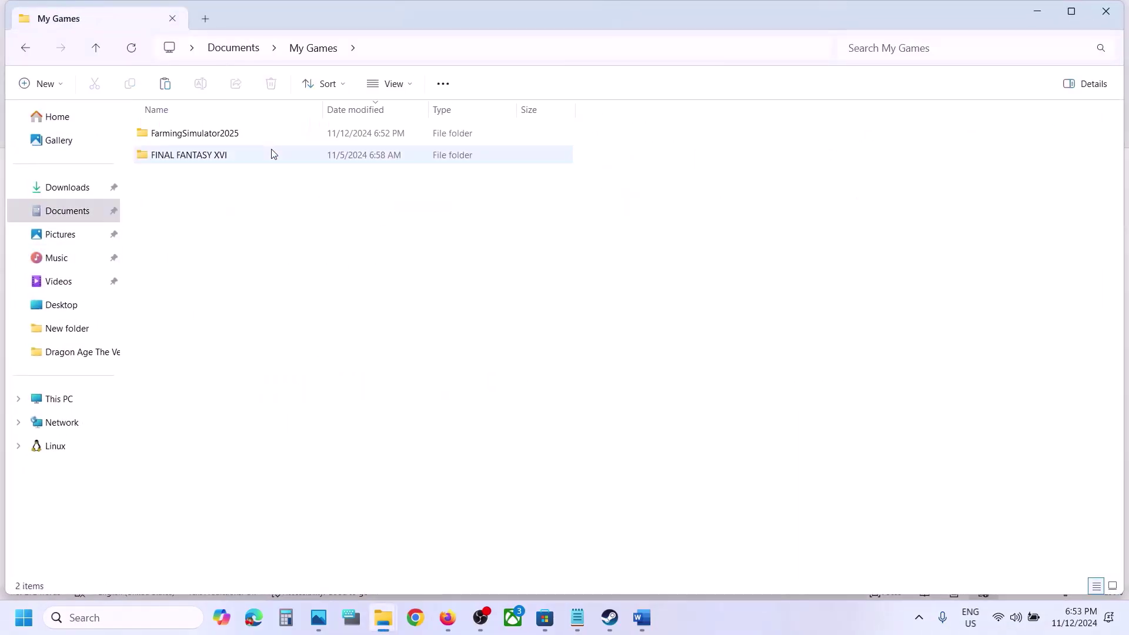
pyautogui.doubleClick(225, 132)
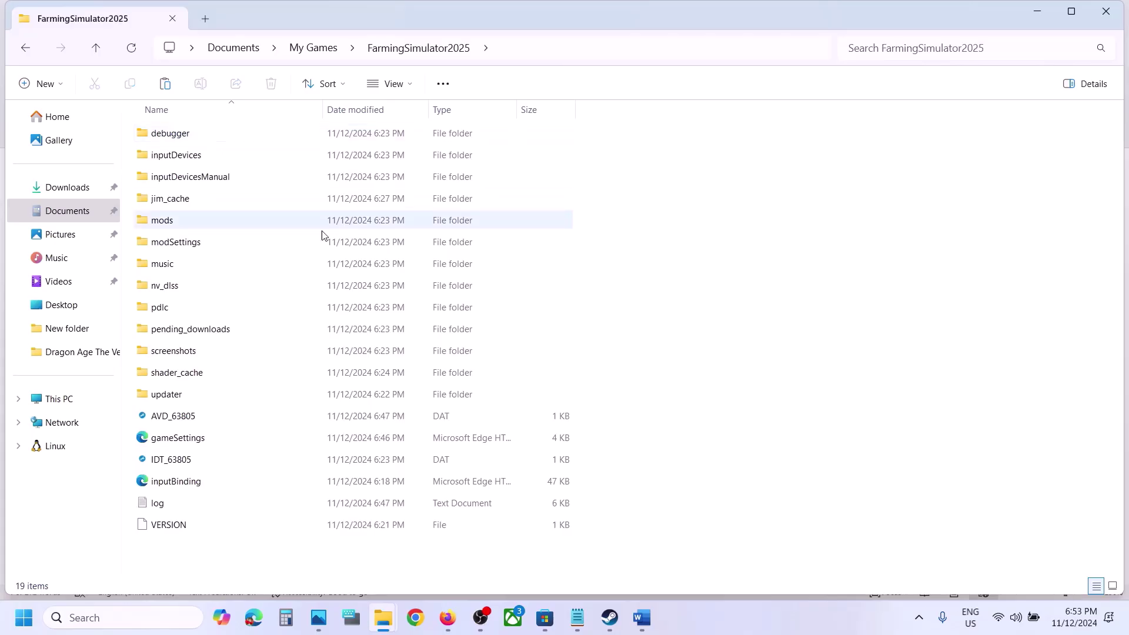
# Copy the shader_cache folder and paste a backup of it onto the desktop.
pyautogui.click(167, 375)
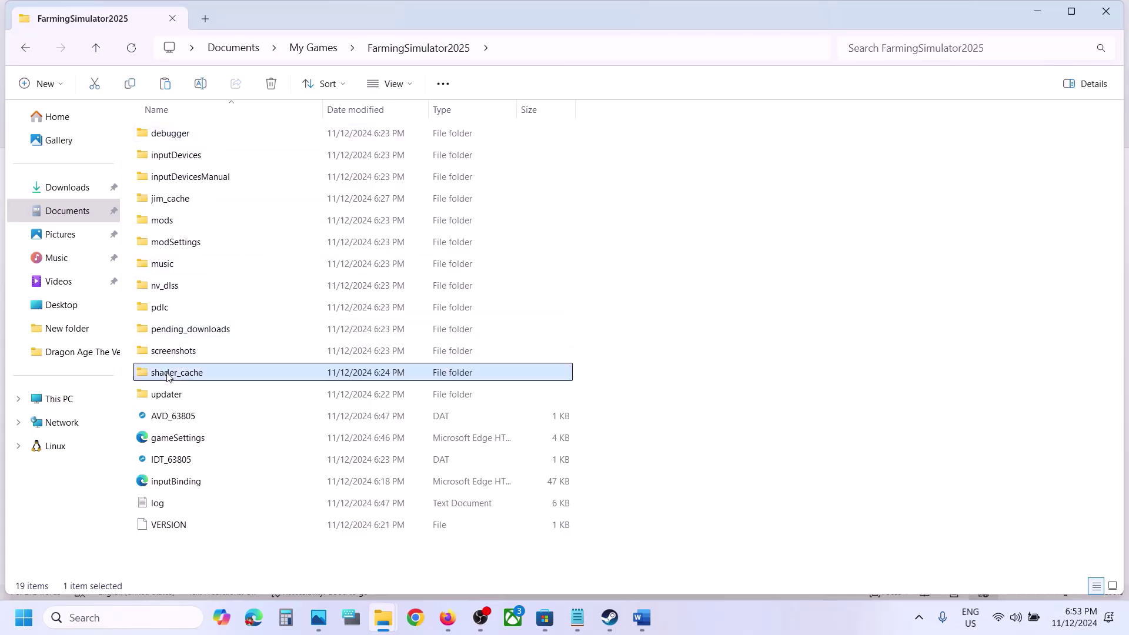
pyautogui.rightClick(213, 382)
pyautogui.click(276, 189)
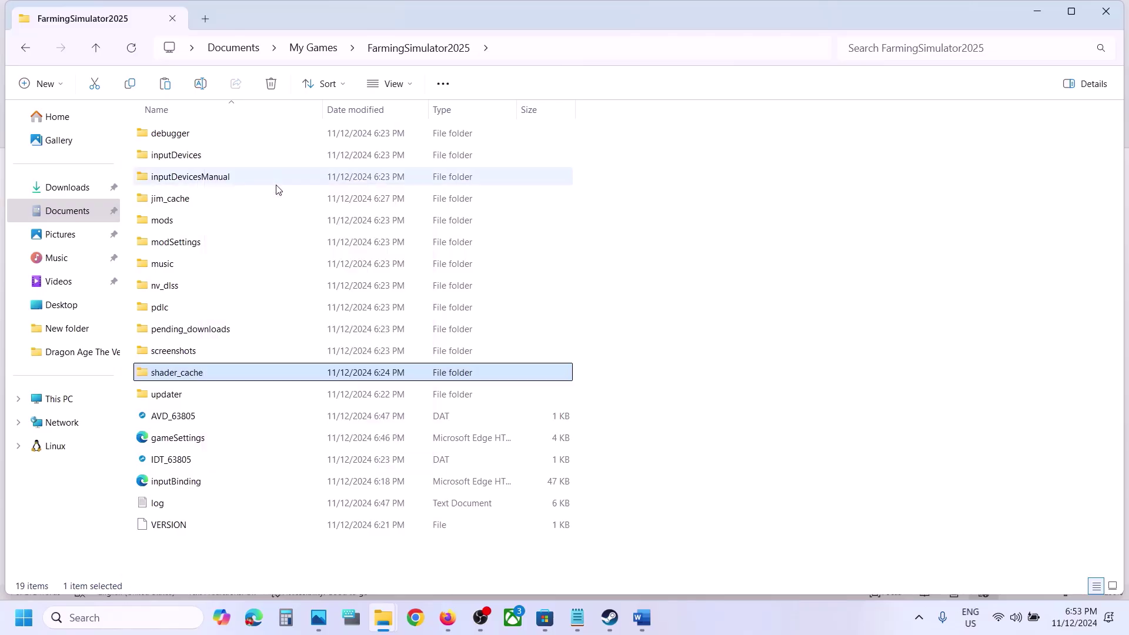
pyautogui.press('super+d')
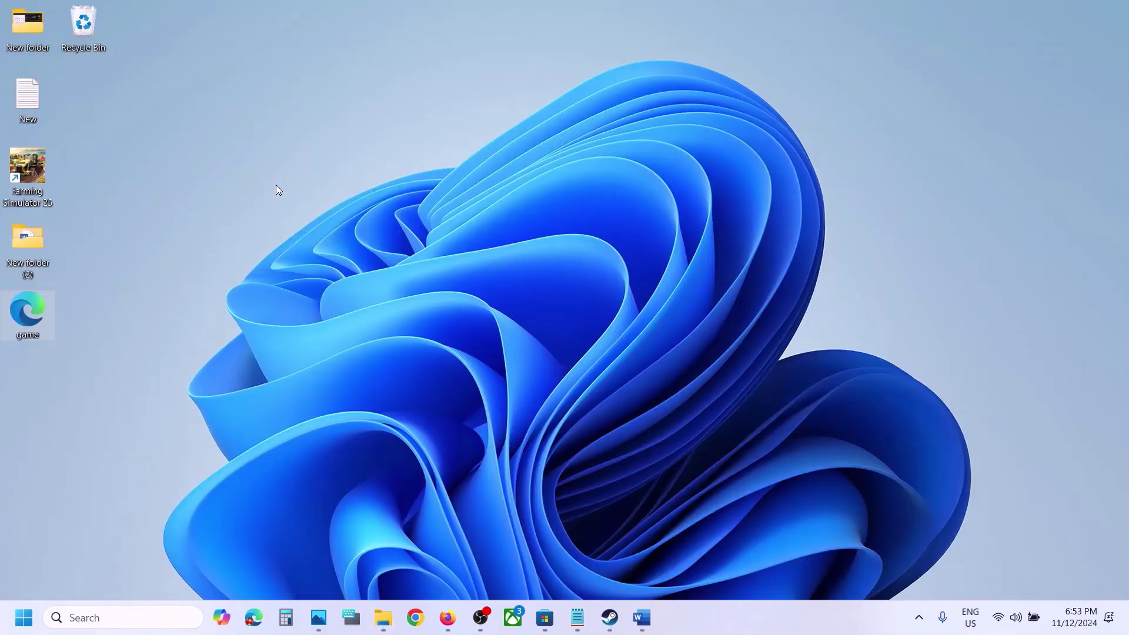
pyautogui.hotkey('ctrl', 'v')
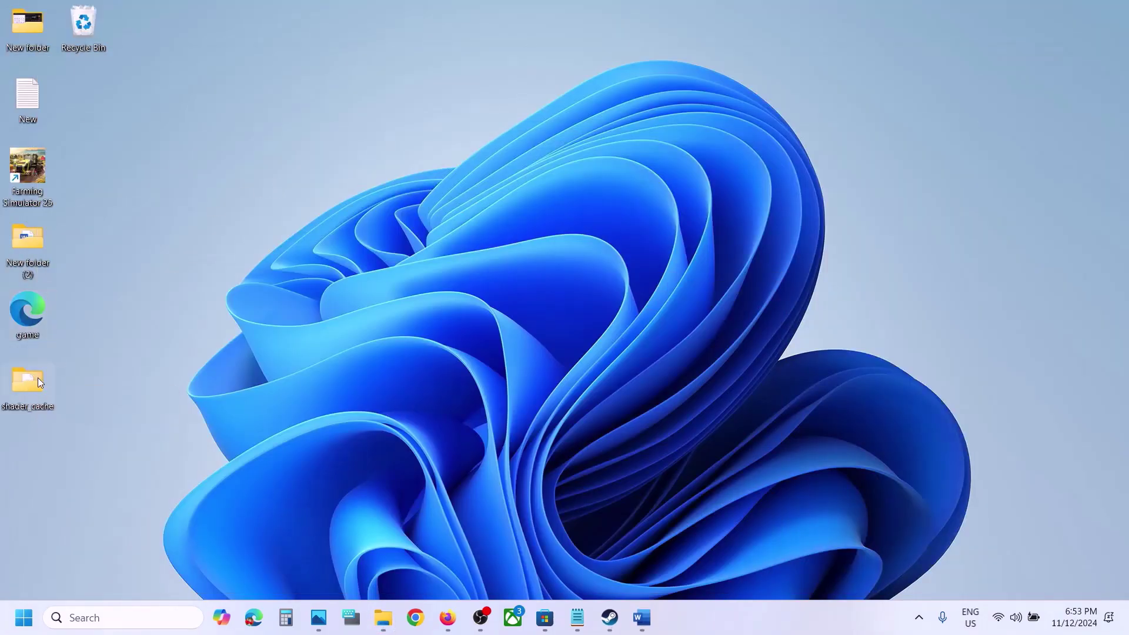
# Open the shader_cache folder and select both cache files to check their size.
pyautogui.moveTo(383, 617)
pyautogui.click(470, 538)
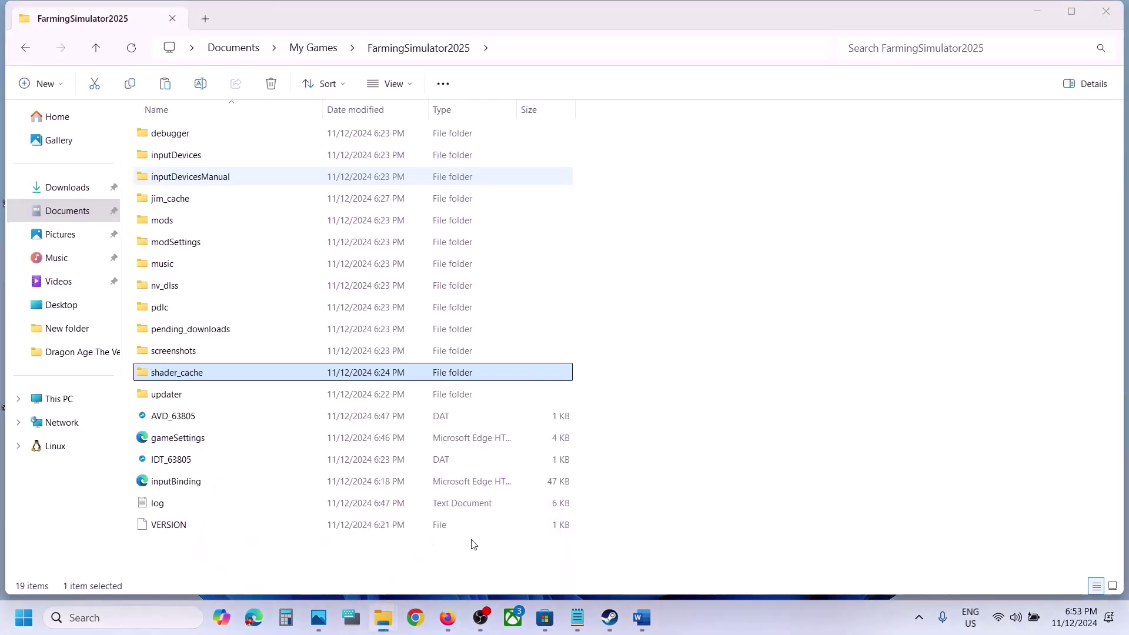
pyautogui.rightClick(178, 377)
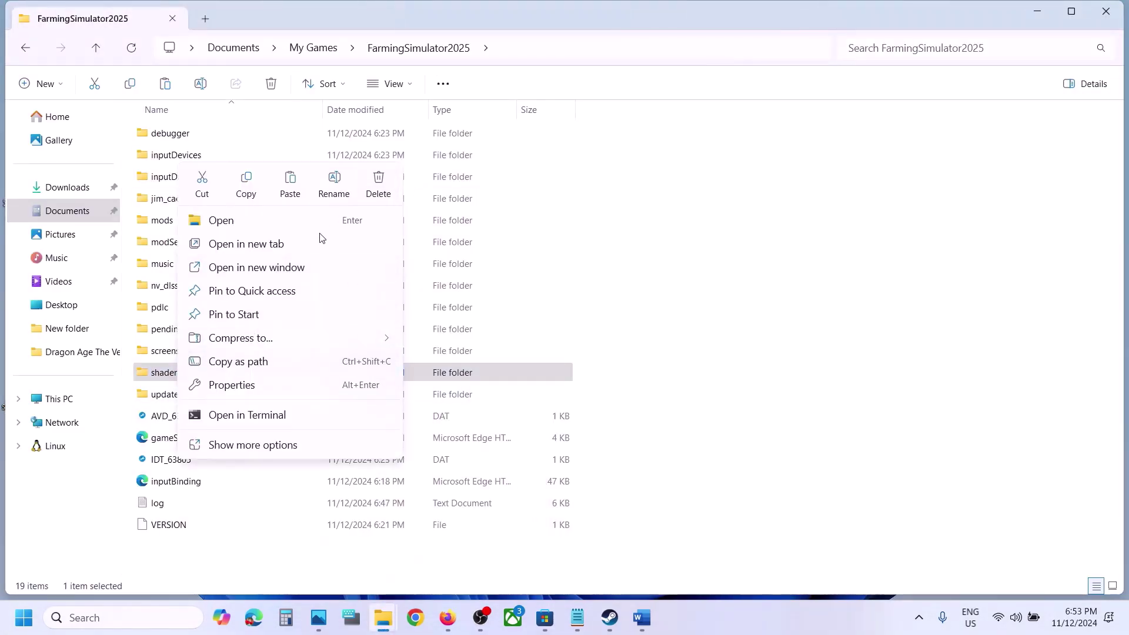
pyautogui.click(168, 373)
pyautogui.doubleClick(169, 373)
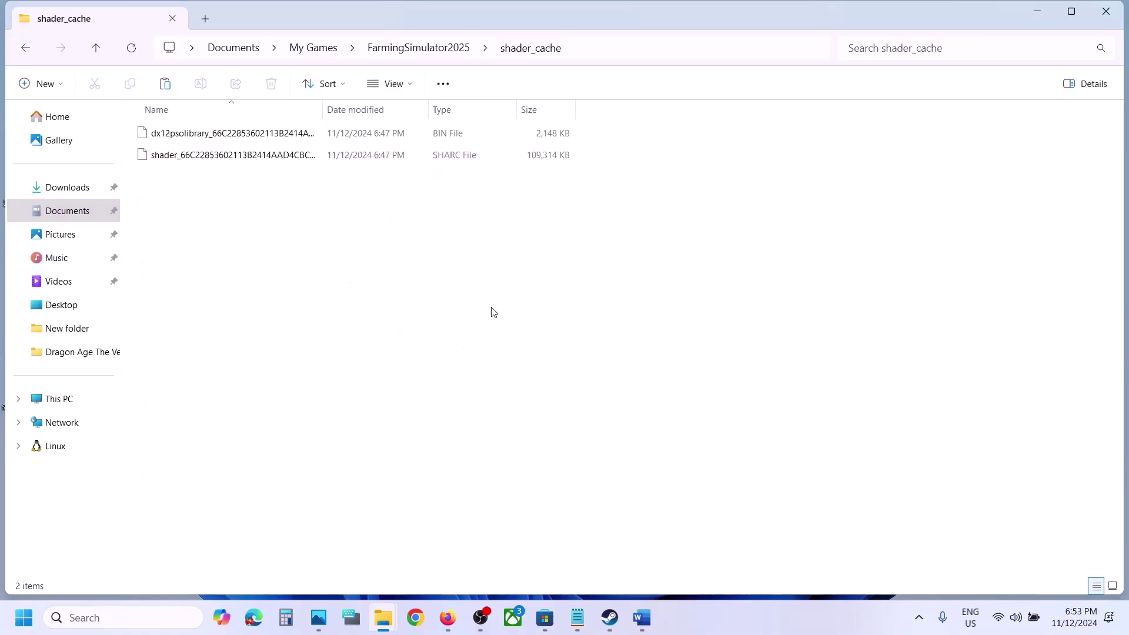
pyautogui.moveTo(493, 312); pyautogui.dragTo(126, 105)
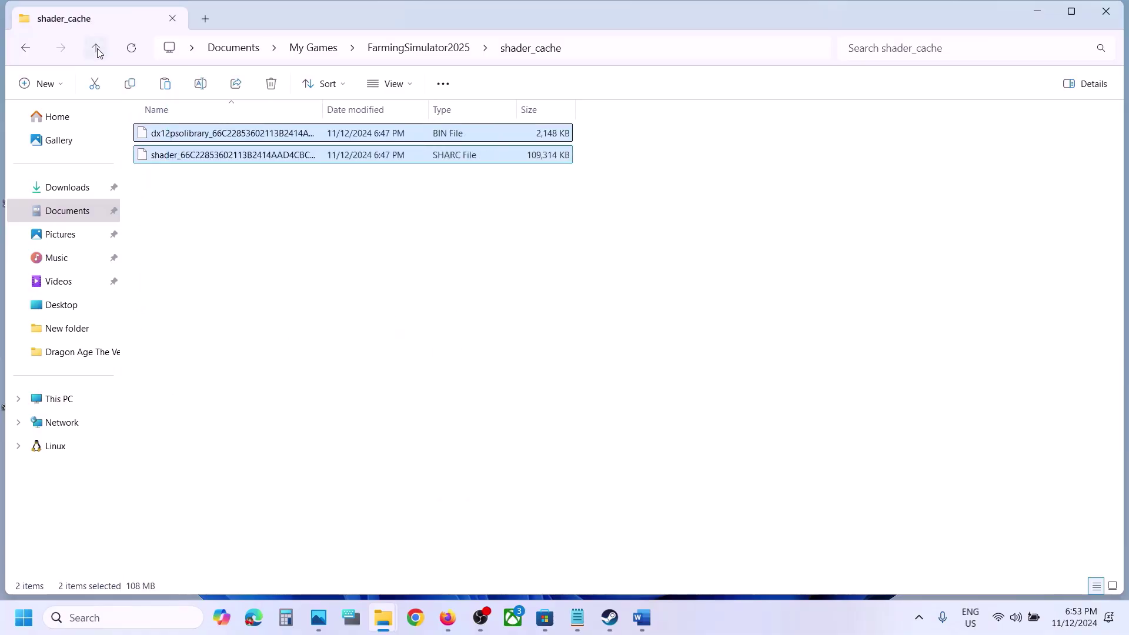
# Delete shader_cache from FarmingSimulator2025 and bring the Farming crash notes back.
pyautogui.click(97, 51)
pyautogui.rightClick(199, 377)
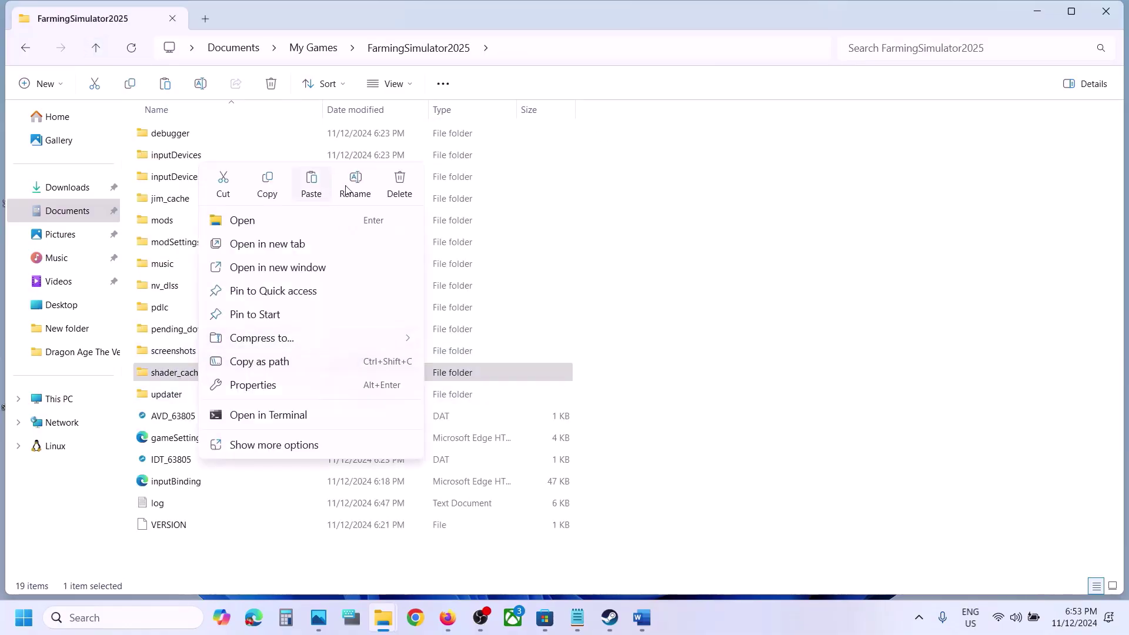
pyautogui.click(399, 184)
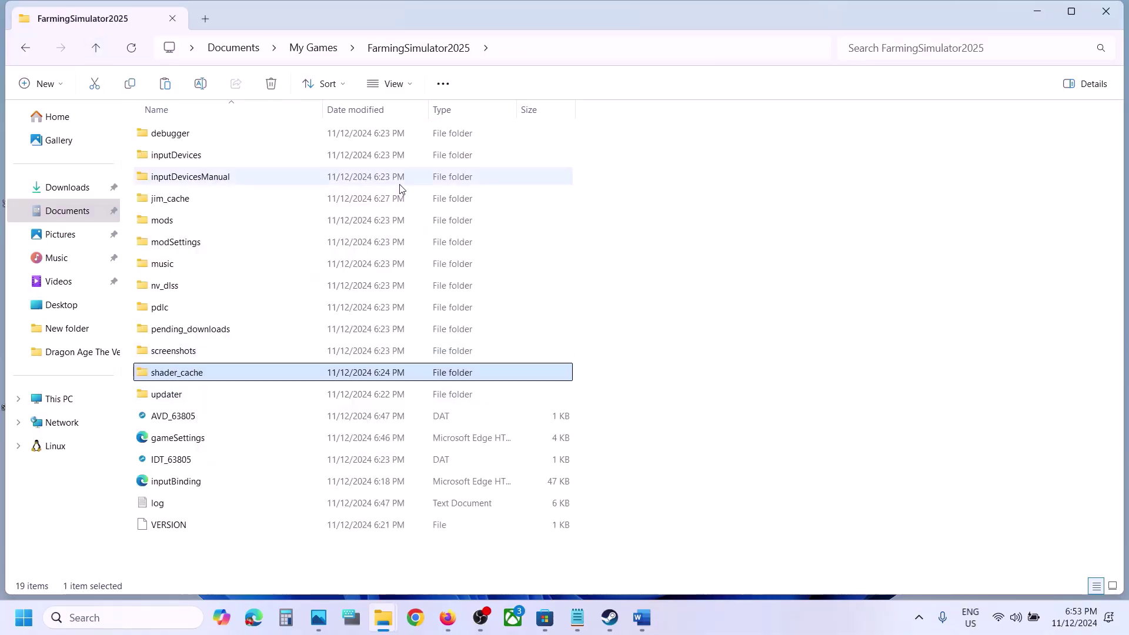
pyautogui.click(635, 628)
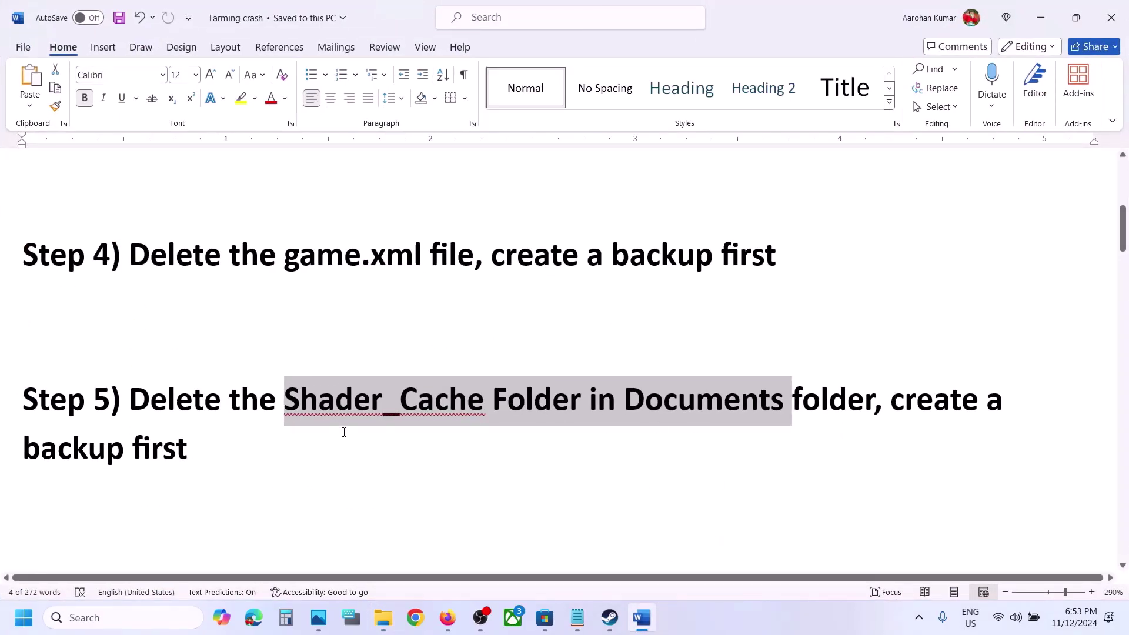
# Check the shader_cache backup on the desktop and copy it.
pyautogui.press('super+d')
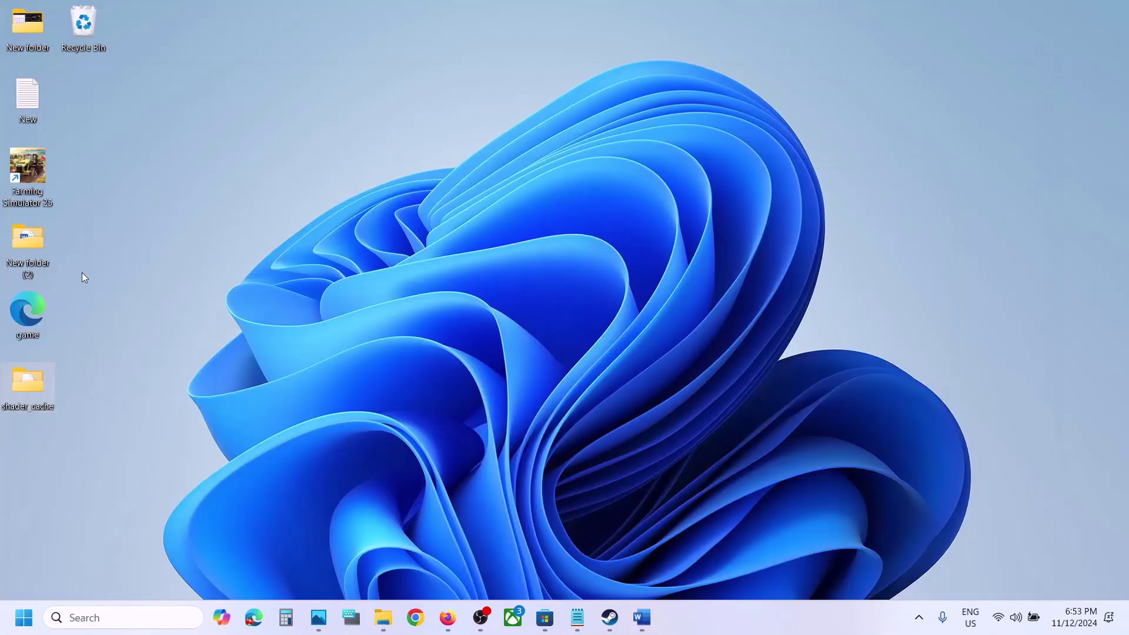
pyautogui.rightClick(33, 383)
pyautogui.click(101, 403)
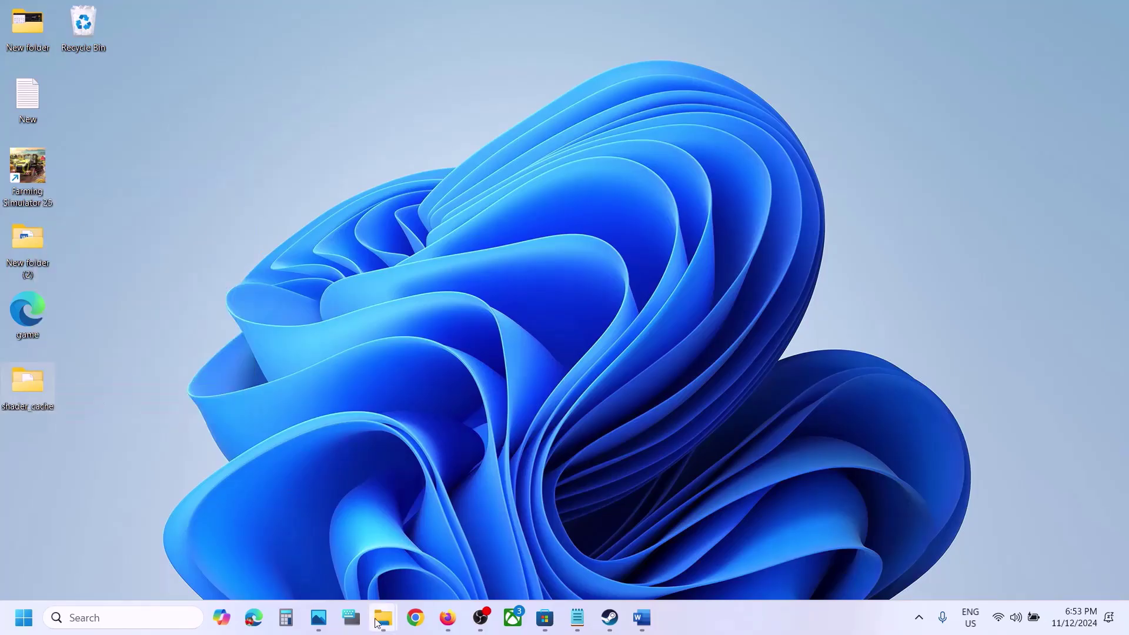
pyautogui.moveTo(379, 629)
pyautogui.click(453, 559)
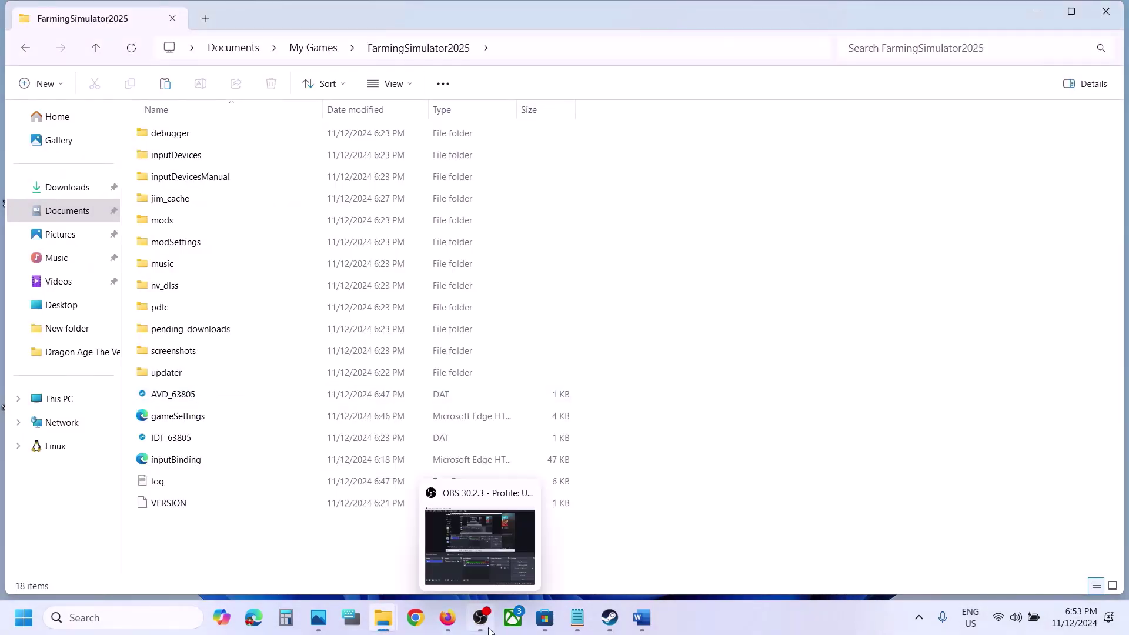
# Highlight Step 6's delete-game-folder instruction, backup reminder and lost-progress warning in Word.
pyautogui.click(641, 628)
pyautogui.scroll(-4, 306, 376)
pyautogui.scroll(1, 306, 392)
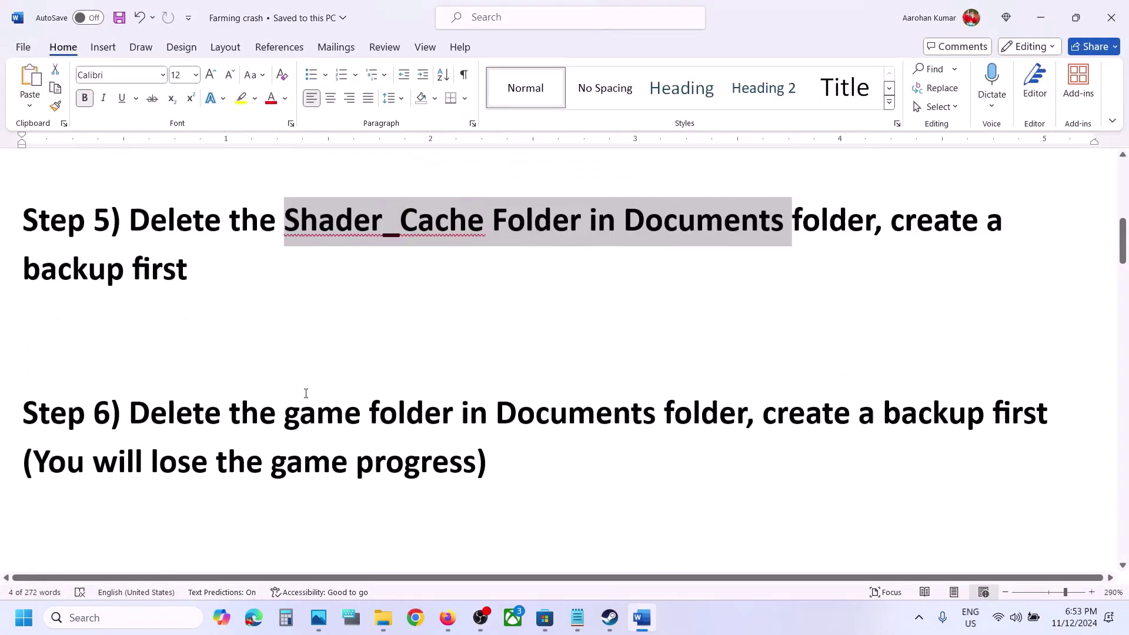
pyautogui.scroll(2, 306, 393)
pyautogui.scroll(-1, 174, 458)
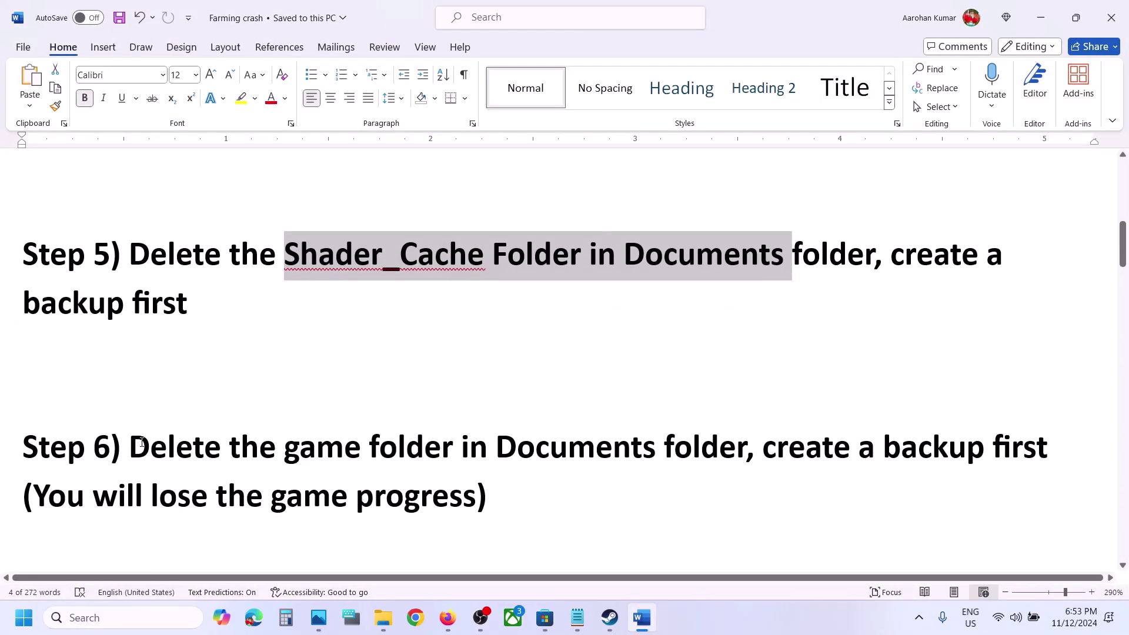
pyautogui.moveTo(142, 442); pyautogui.dragTo(728, 464)
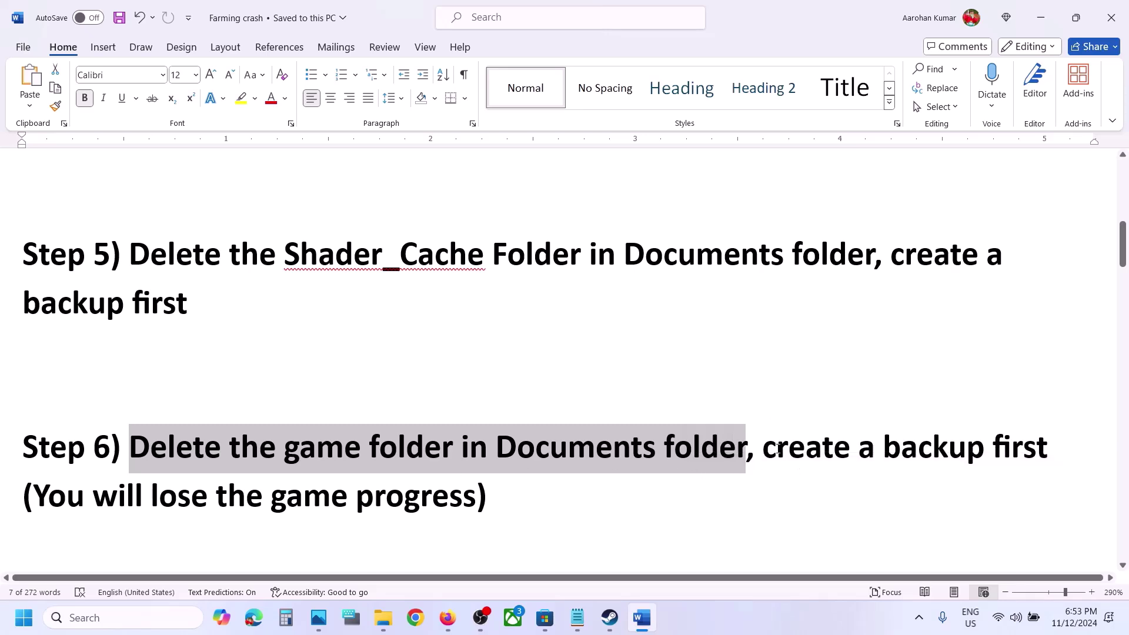
pyautogui.moveTo(766, 448); pyautogui.dragTo(220, 523)
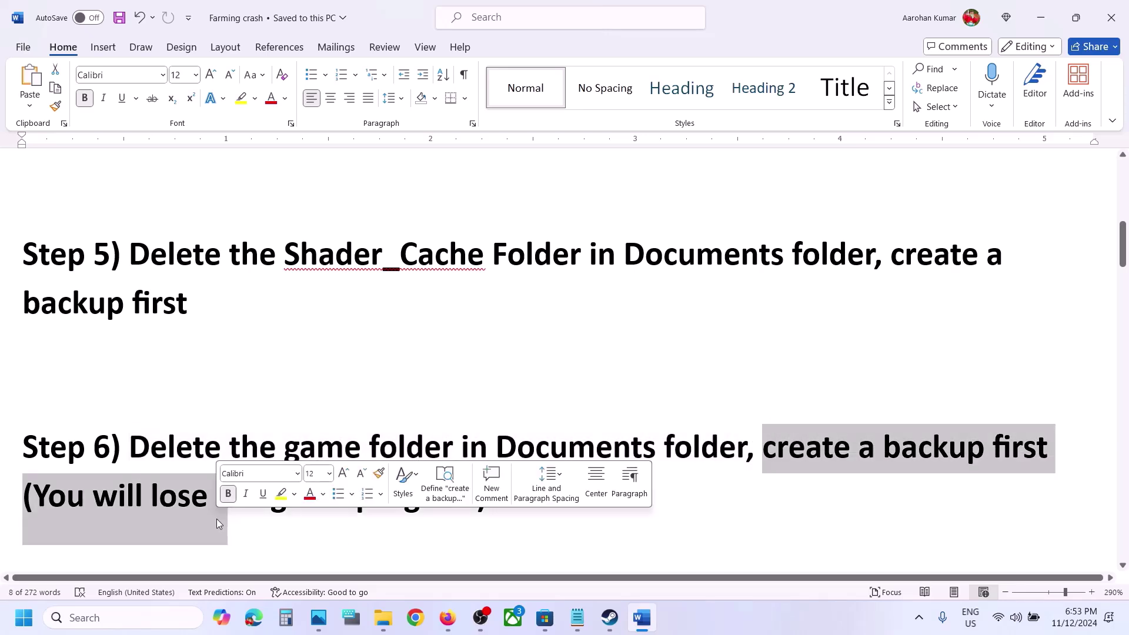
pyautogui.click(219, 524)
pyautogui.moveTo(44, 493); pyautogui.dragTo(523, 513)
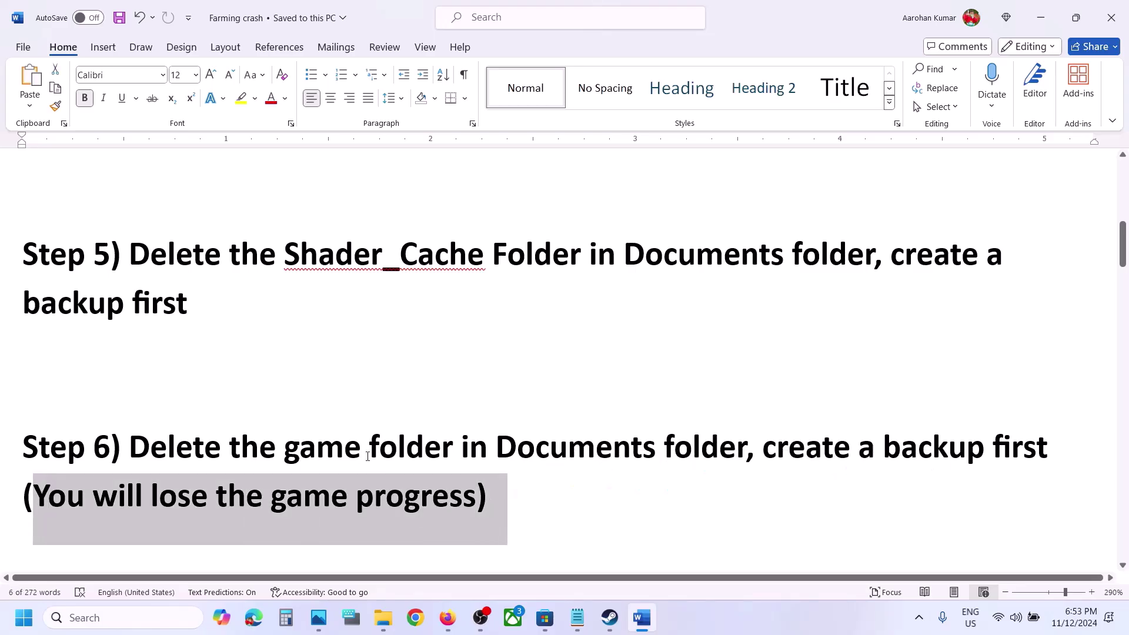
# Back up the FarmingSimulator2025 folder from Documents\My Games onto the desktop.
pyautogui.moveTo(382, 618)
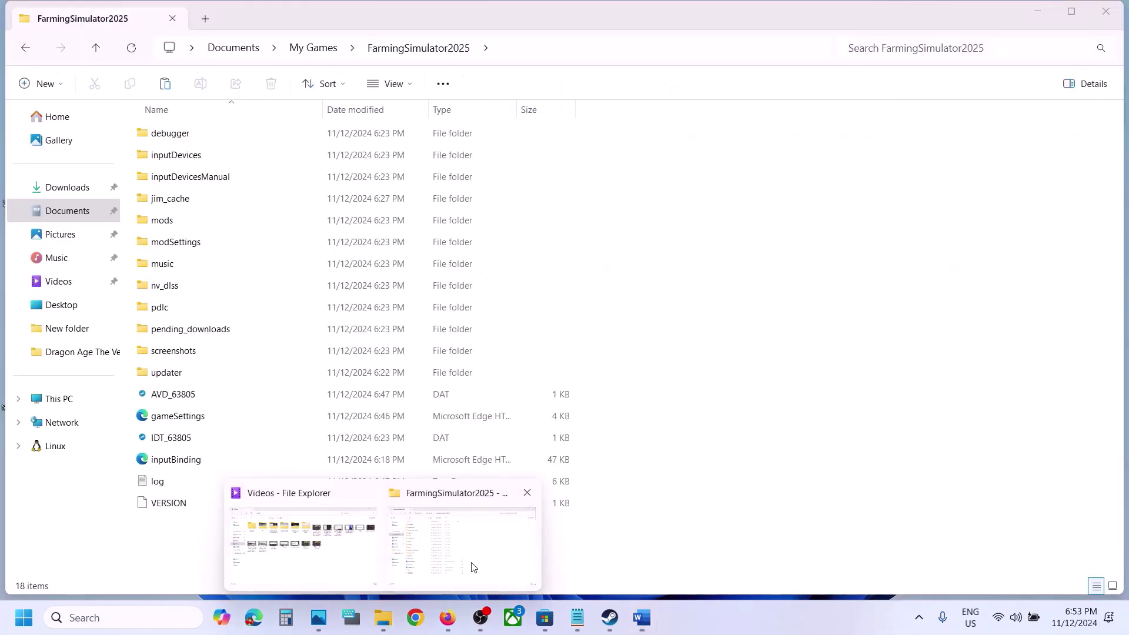
pyautogui.click(471, 567)
pyautogui.click(56, 211)
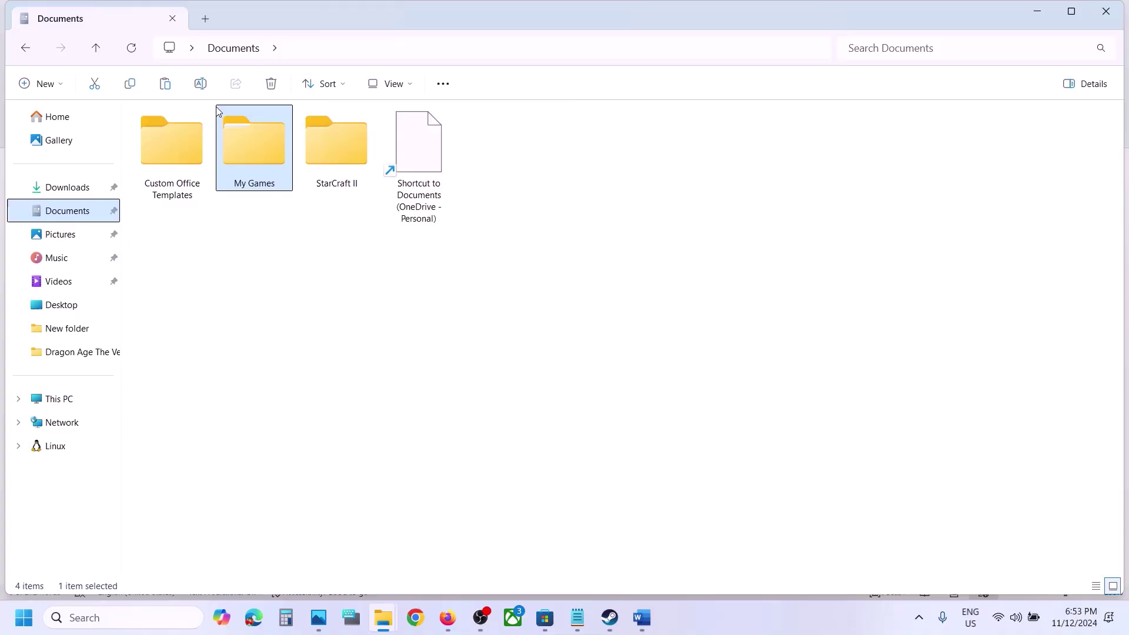
pyautogui.doubleClick(239, 138)
pyautogui.click(206, 135)
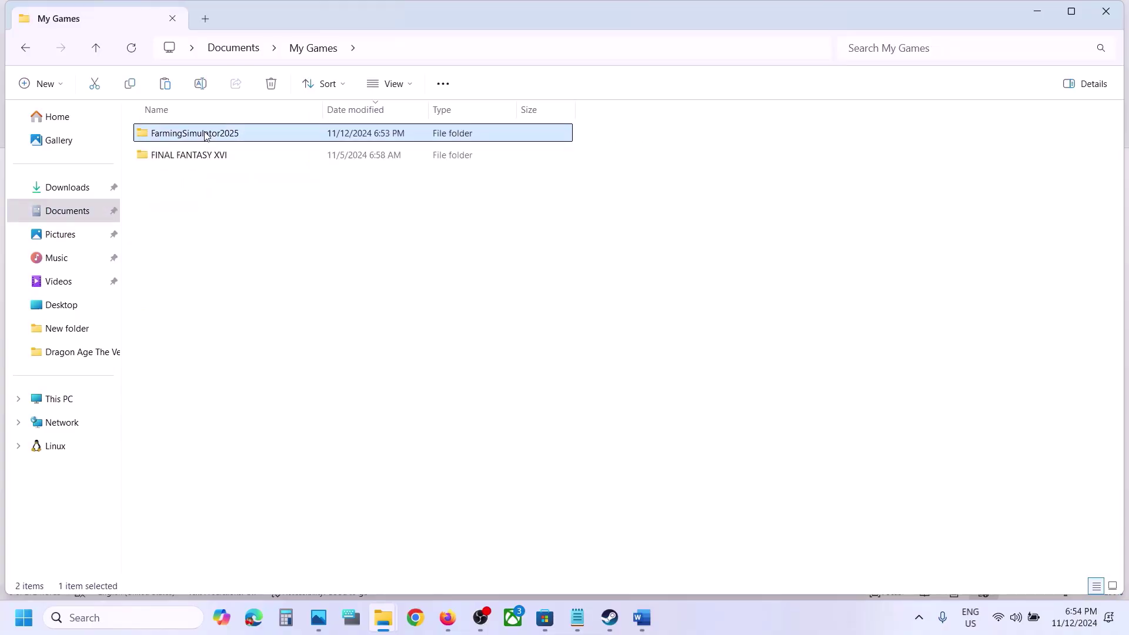
pyautogui.rightClick(207, 135)
pyautogui.click(273, 155)
pyautogui.press('super+d')
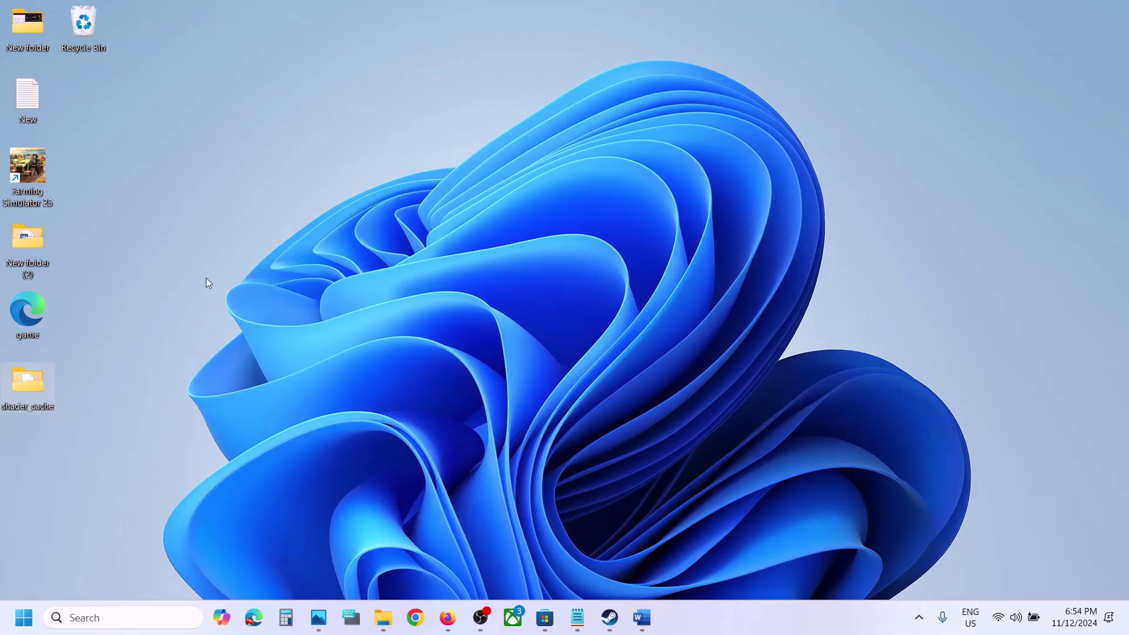
pyautogui.hotkey('ctrl', 'v')
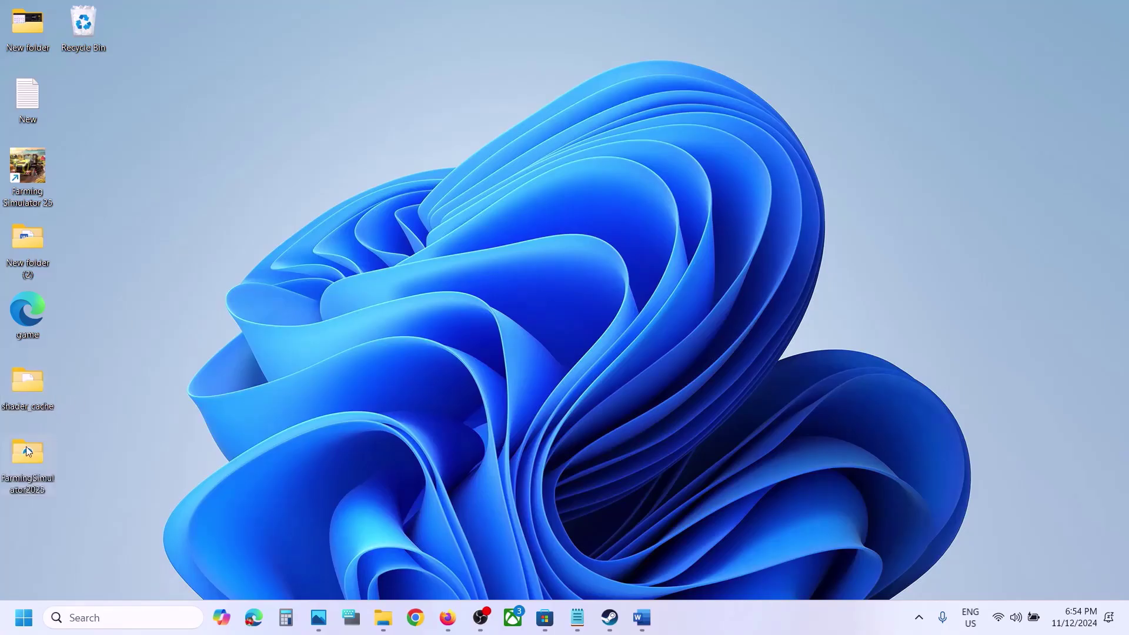
# Delete FarmingSimulator2025 from My Games and bring the Steam library back.
pyautogui.moveTo(385, 605)
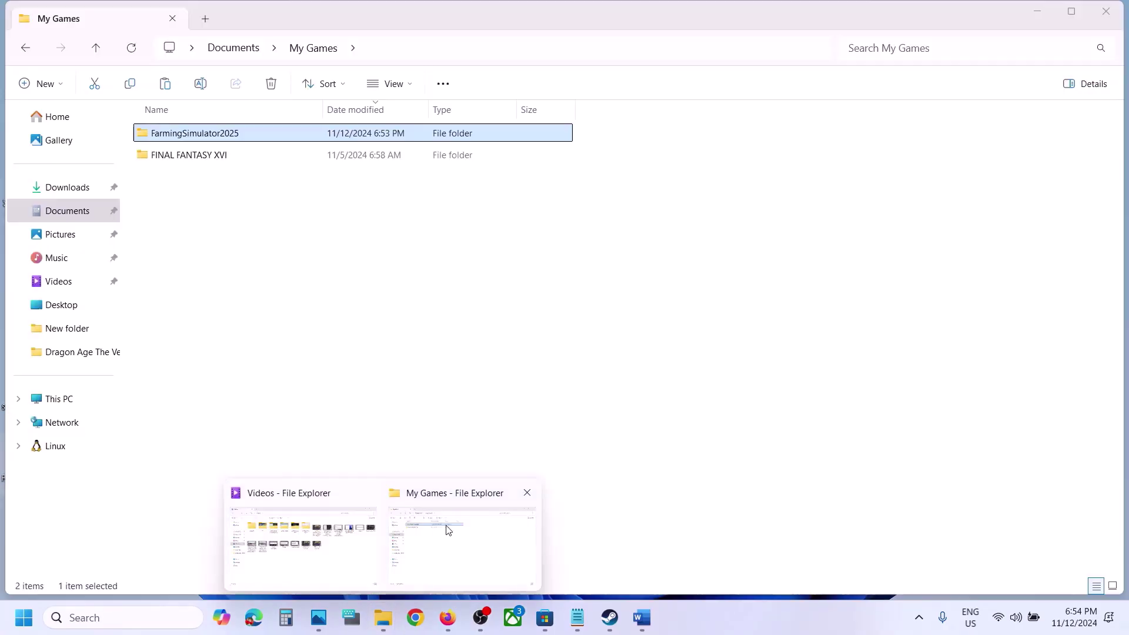
pyautogui.click(447, 527)
pyautogui.rightClick(235, 134)
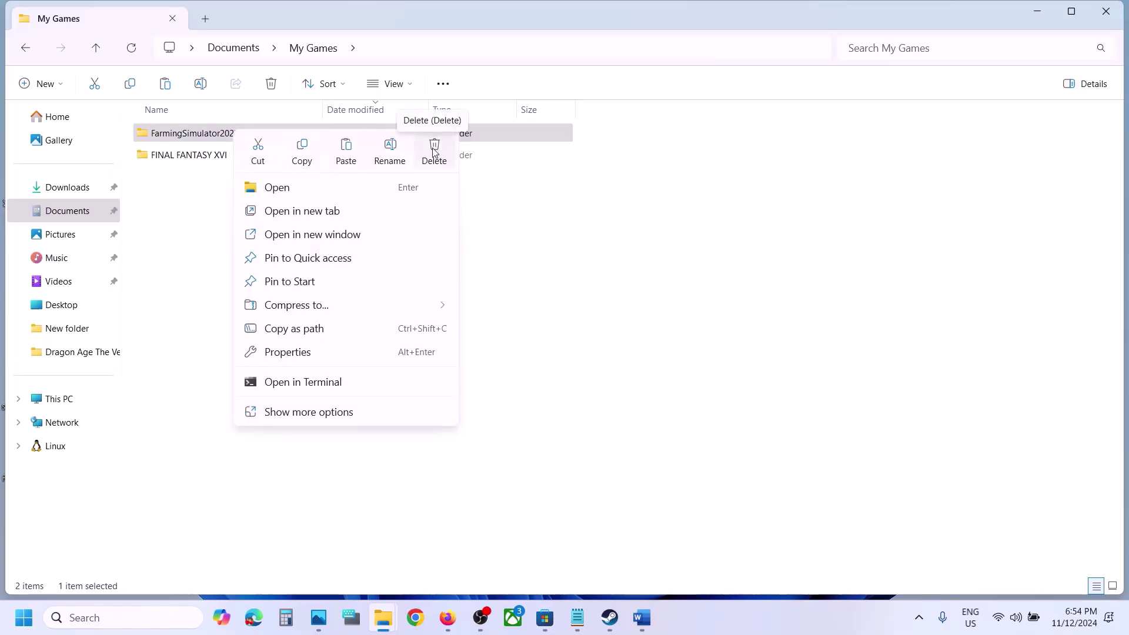
pyautogui.click(435, 151)
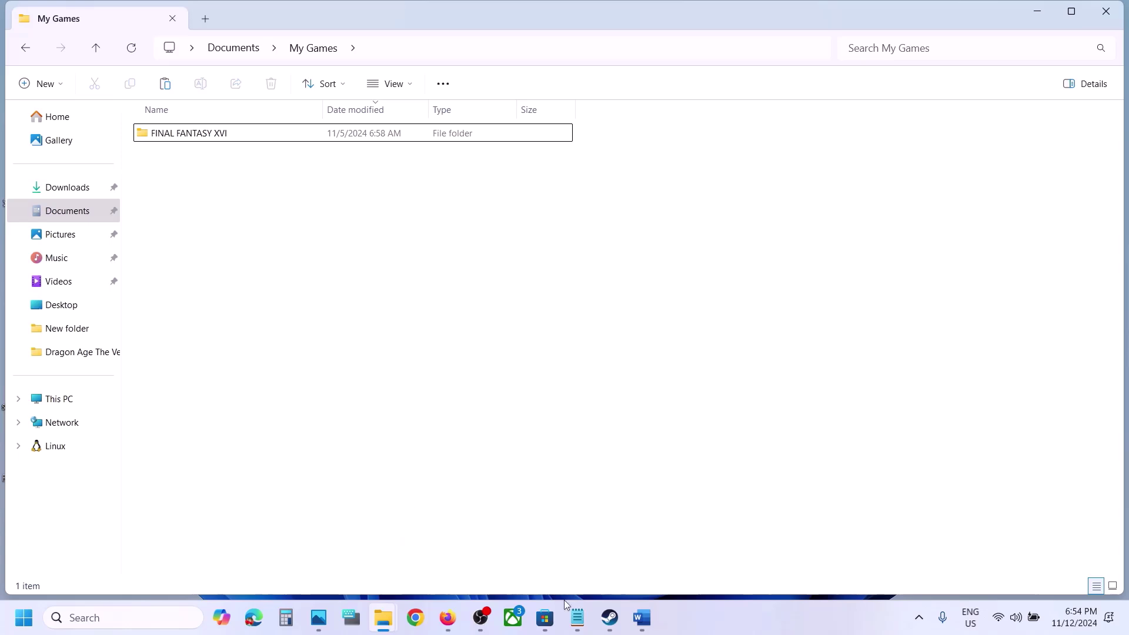
pyautogui.click(606, 621)
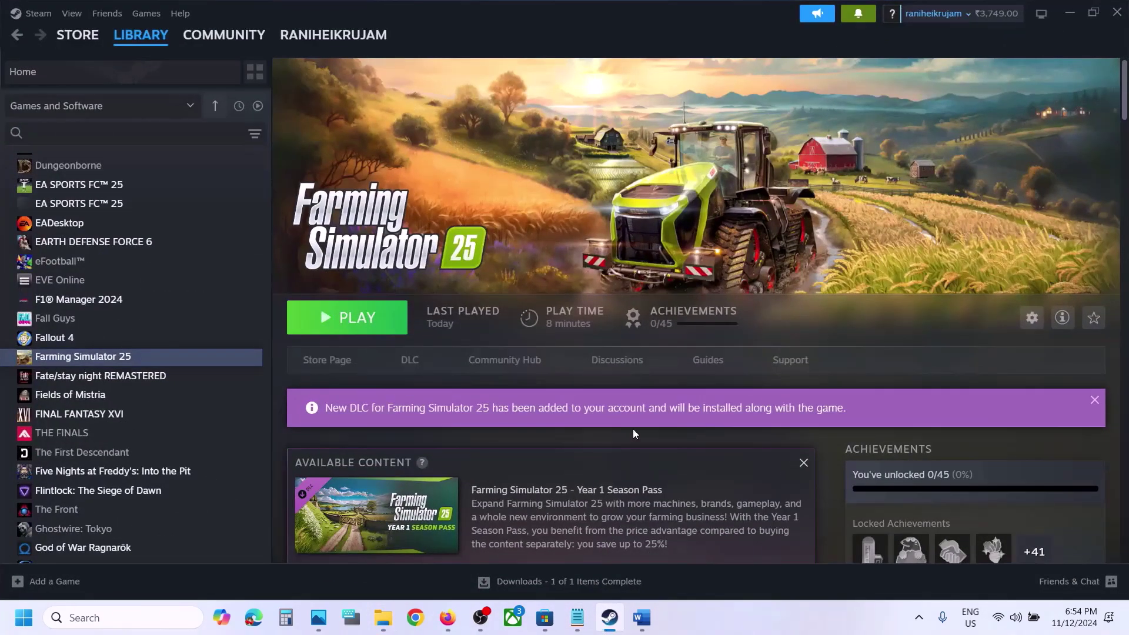
# Copy the Step 7 launch-options tip from the troubleshooting notes.
pyautogui.click(643, 617)
pyautogui.scroll(-5, 398, 365)
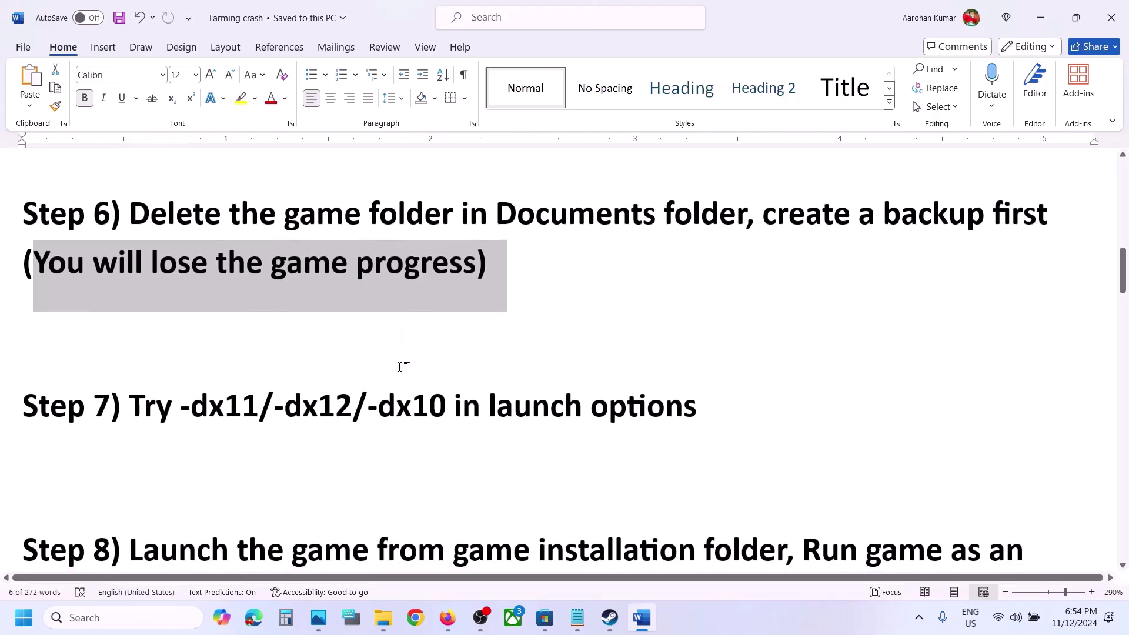
pyautogui.scroll(1, 331, 396)
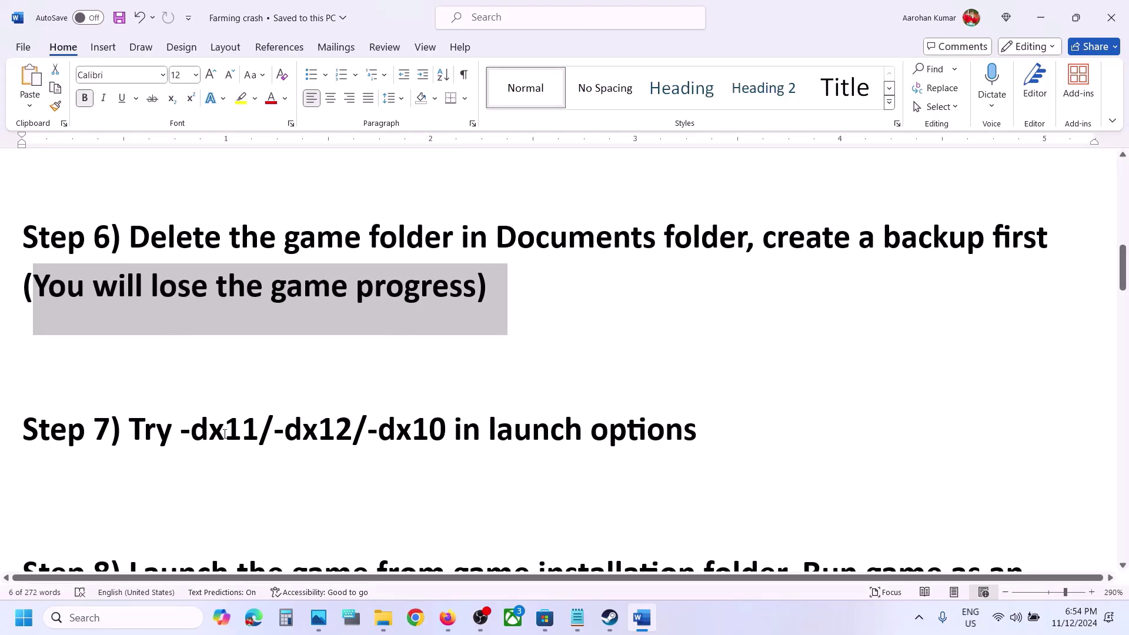
pyautogui.moveTo(224, 434); pyautogui.dragTo(697, 433)
pyautogui.hotkey('ctrl', 'c')
# Replace Farming Simulator 25's Steam launch option with -dx11.
pyautogui.hotkey('alt', 'Tab')
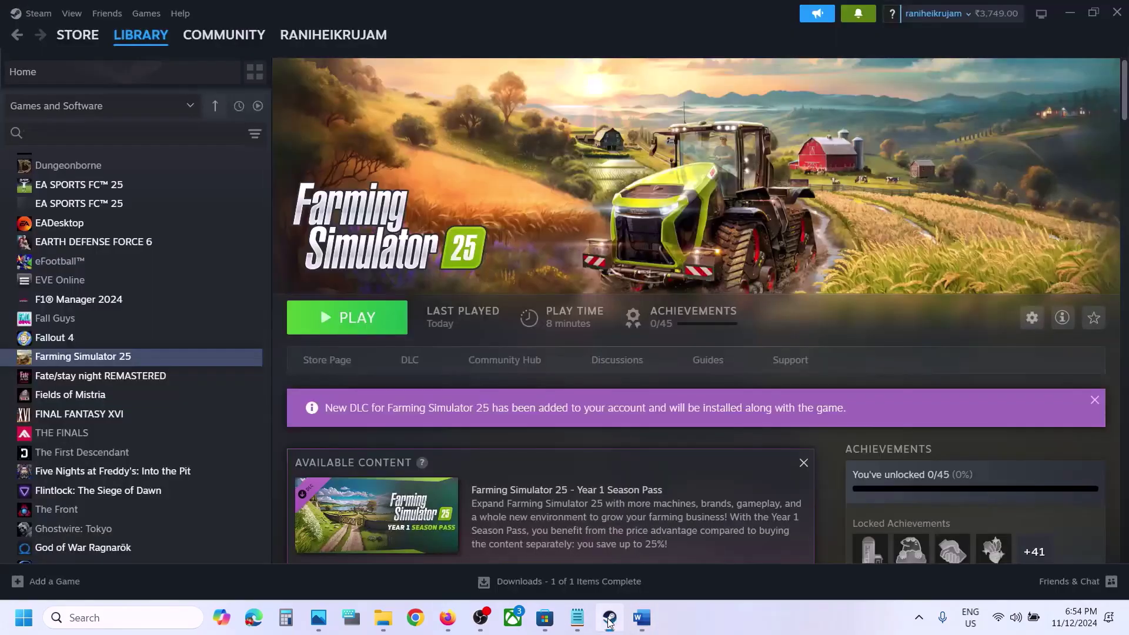
pyautogui.rightClick(106, 356)
pyautogui.click(156, 466)
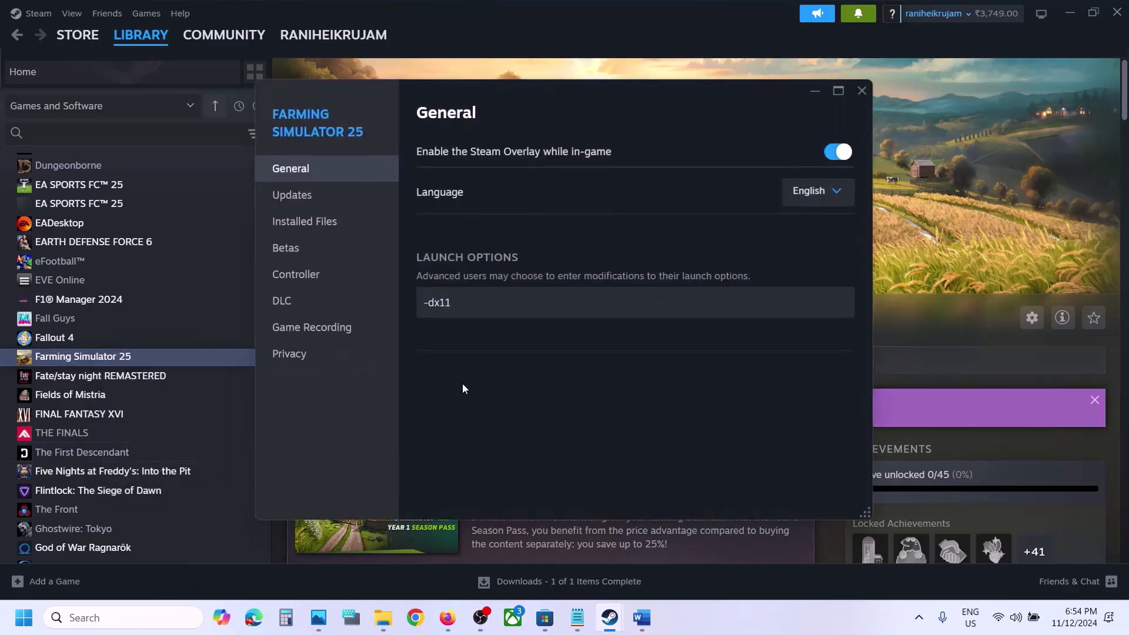
pyautogui.click(471, 308)
pyautogui.hotkey('ctrl', 'a')
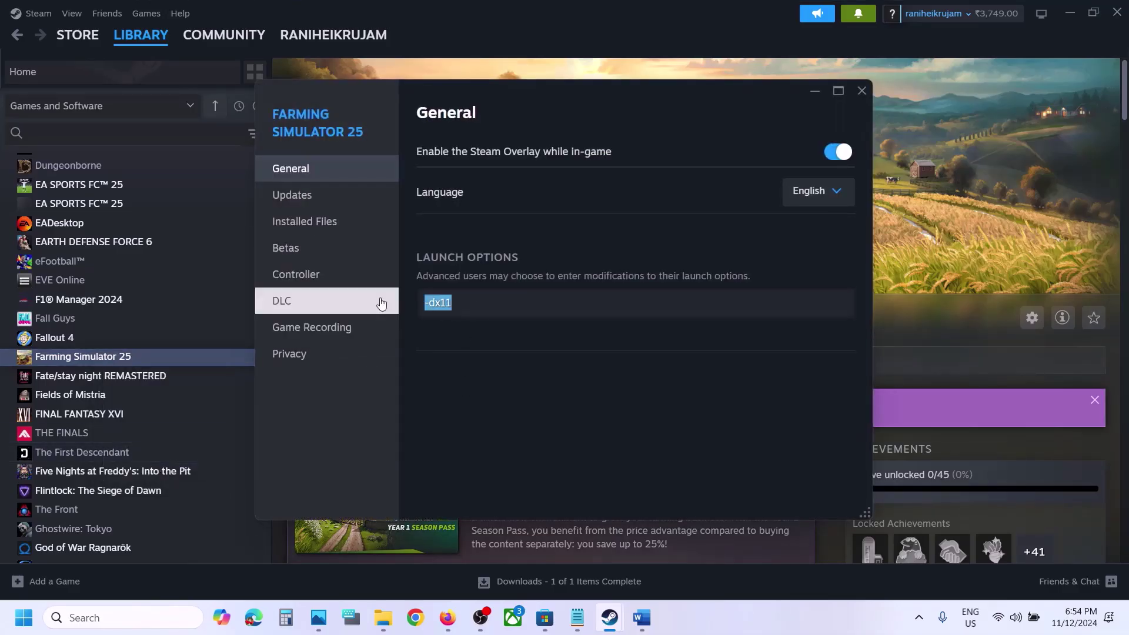
pyautogui.write('-dx')
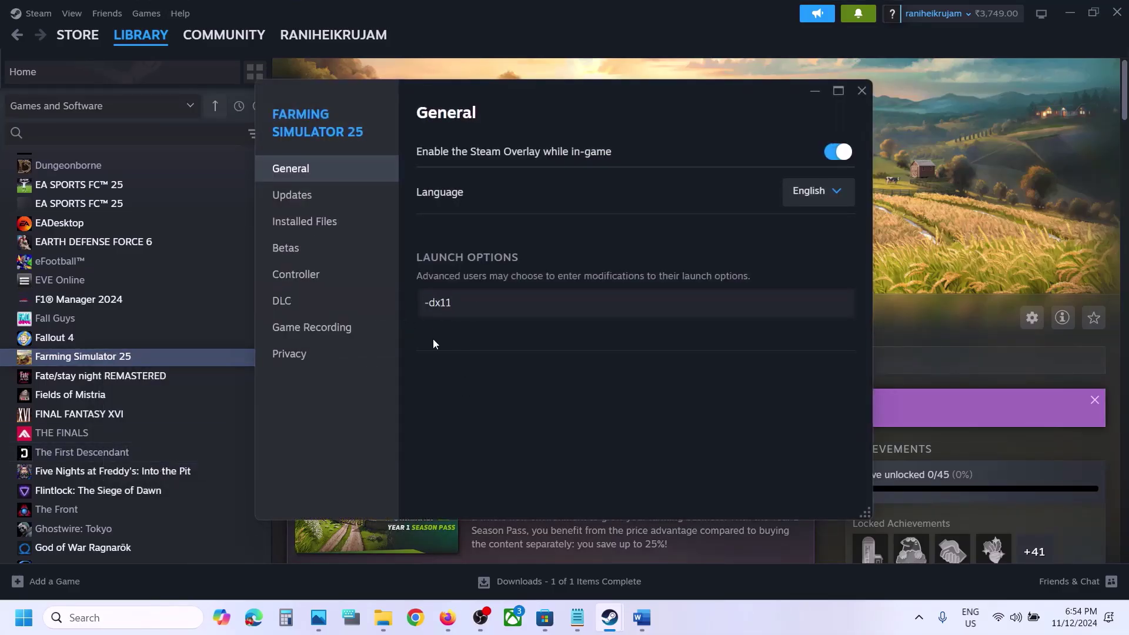
pyautogui.click(479, 376)
# Change Farming Simulator 25's launch option to -dx12, then to -dx10.
pyautogui.click(861, 90)
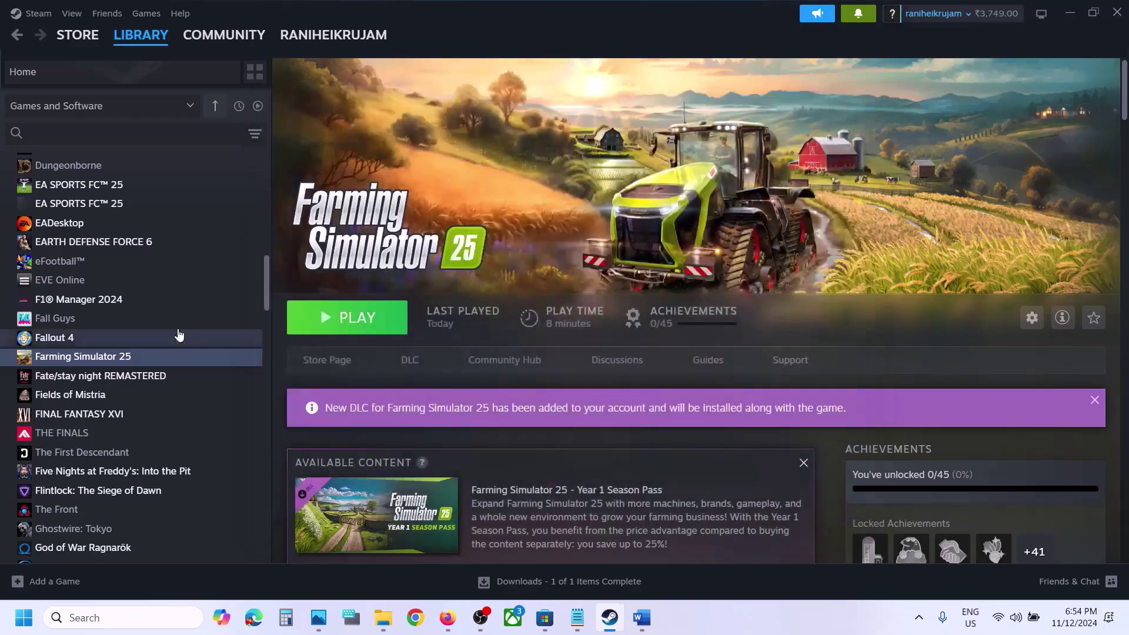
pyautogui.rightClick(156, 363)
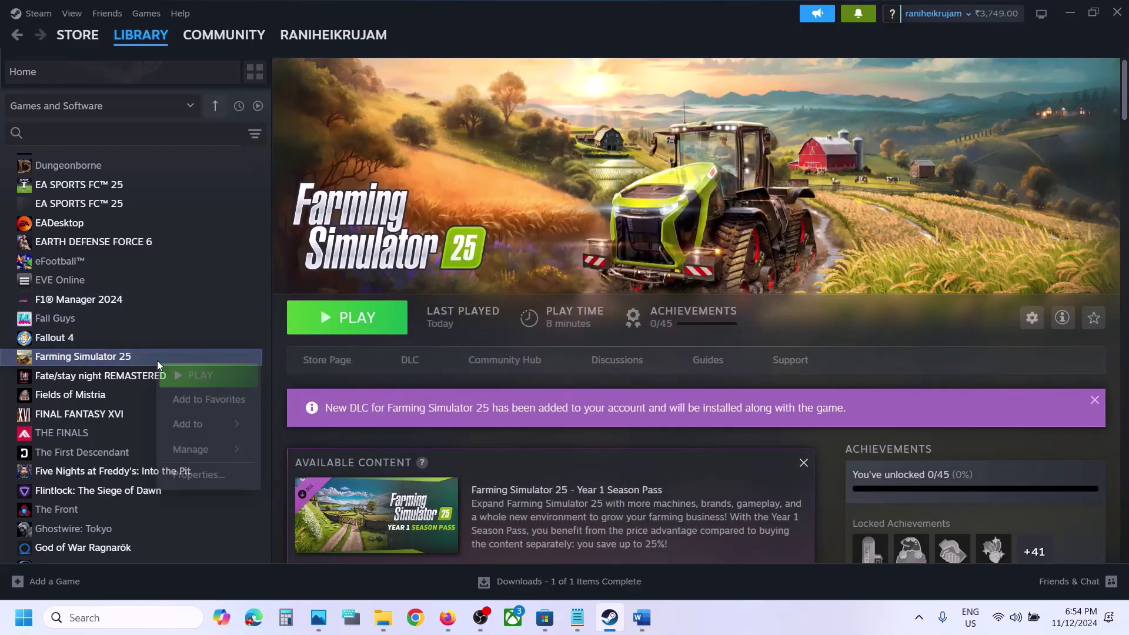
pyautogui.click(217, 476)
pyautogui.moveTo(502, 296); pyautogui.dragTo(386, 310)
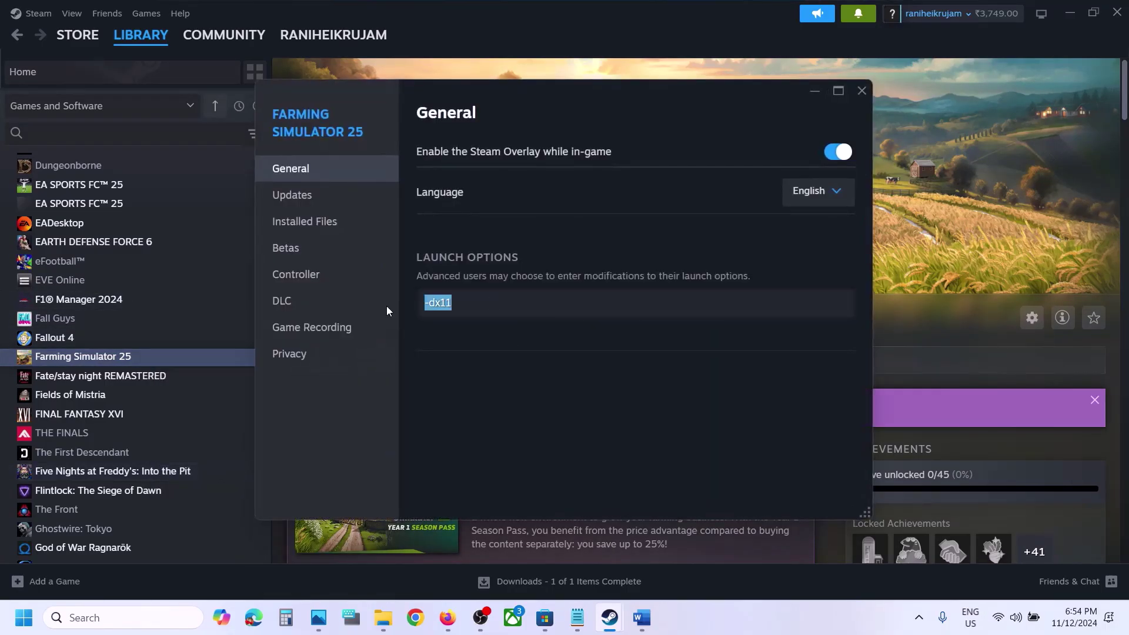
pyautogui.write('-')
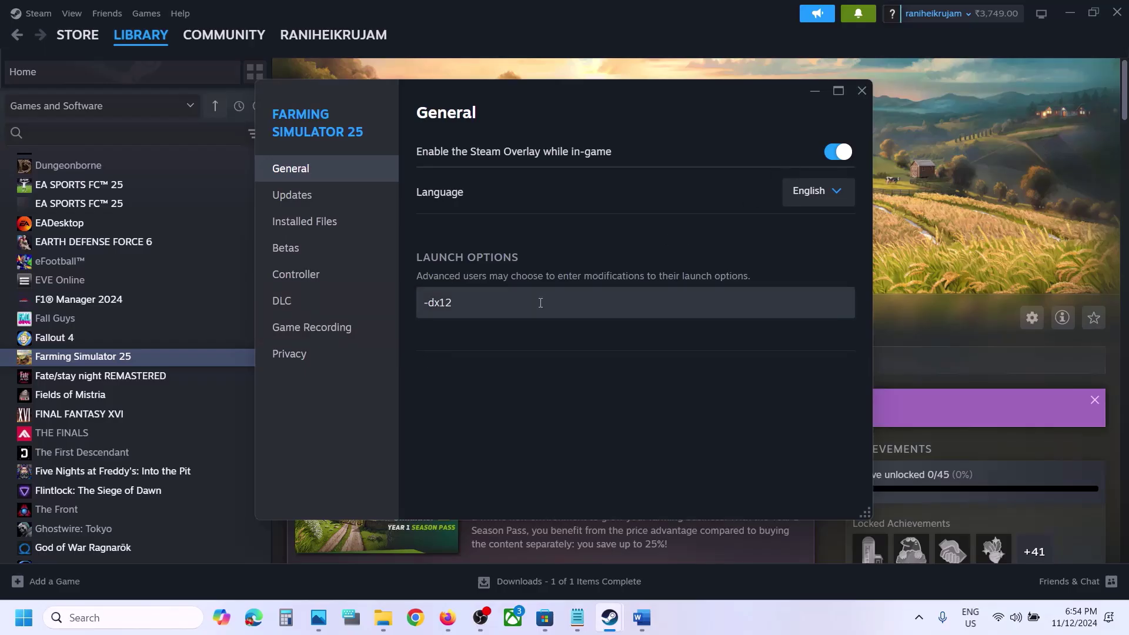
pyautogui.moveTo(520, 304); pyautogui.dragTo(328, 324)
pyautogui.write('-')
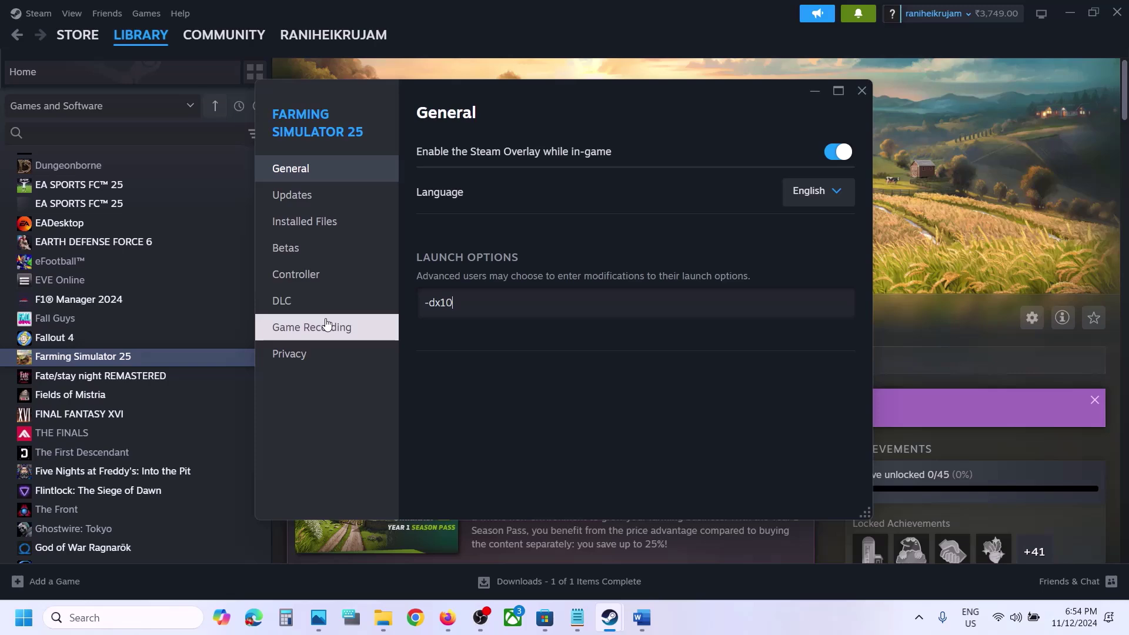
pyautogui.click(522, 379)
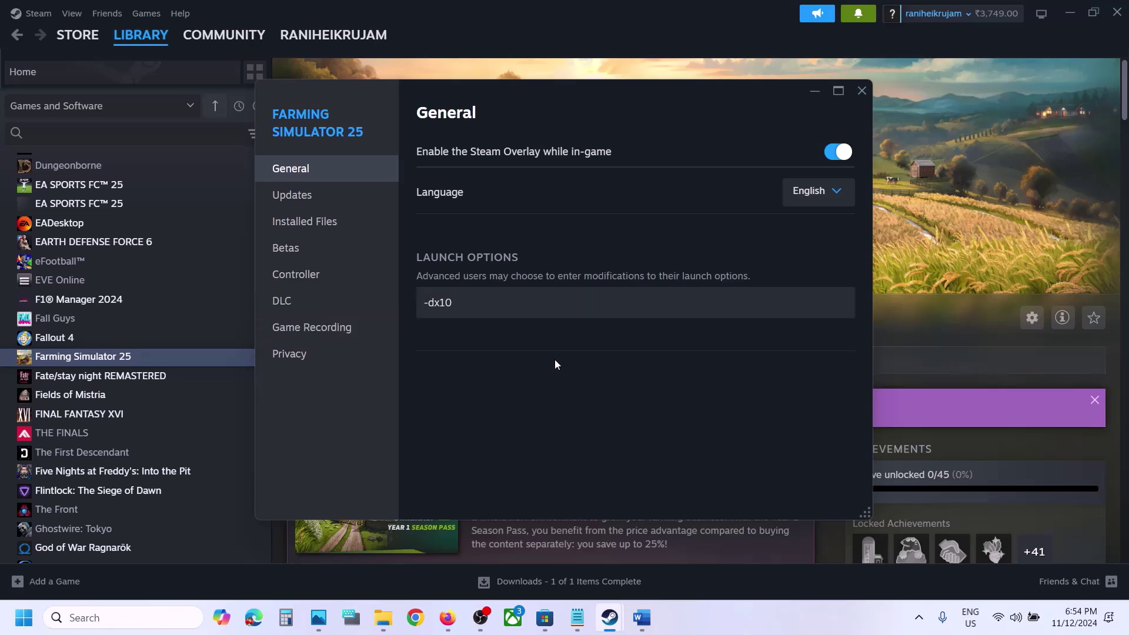
# Clear the launch options field and close the game's properties.
pyautogui.moveTo(518, 305); pyautogui.dragTo(392, 308)
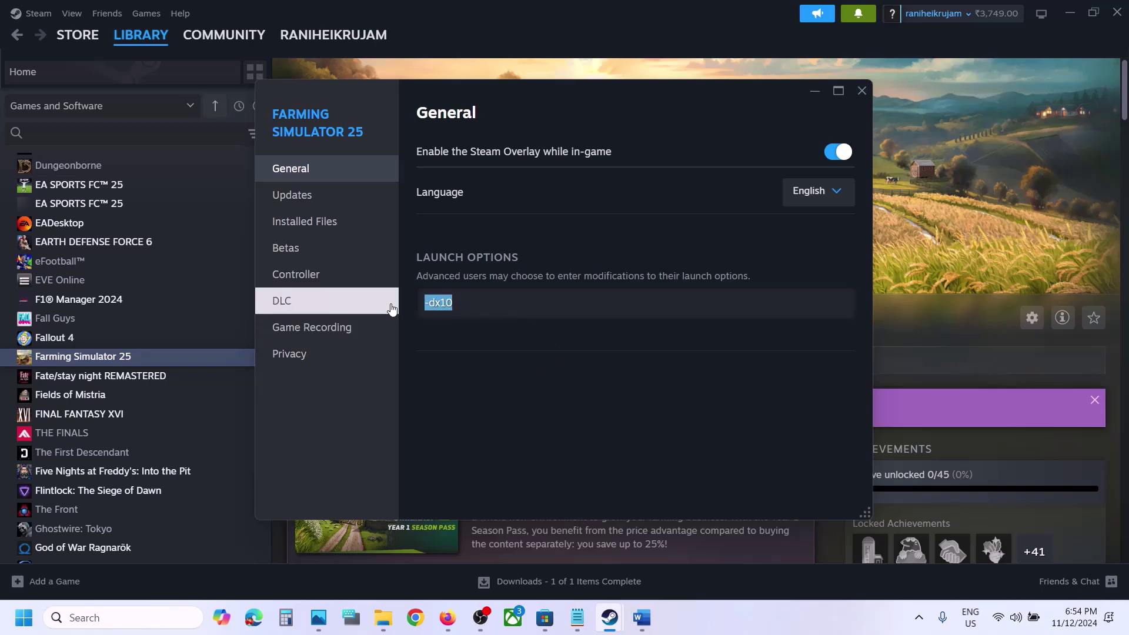
pyautogui.press('BackSpace')
pyautogui.click(590, 393)
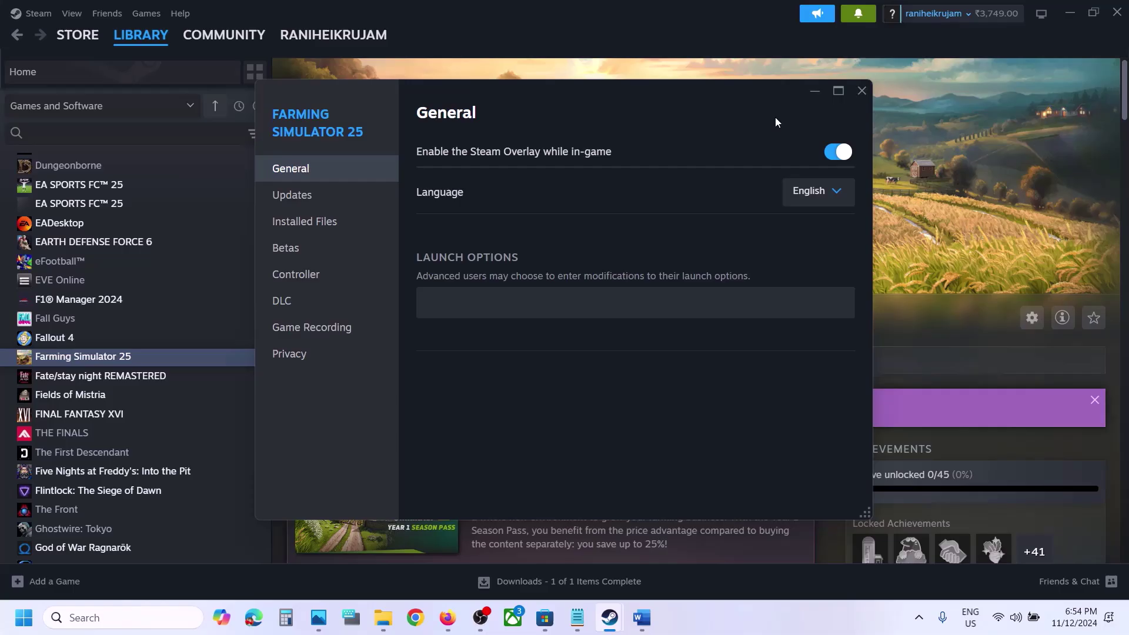
pyautogui.click(860, 93)
# Read Step 8 on running as administrator in the troubleshooting notes.
pyautogui.click(641, 617)
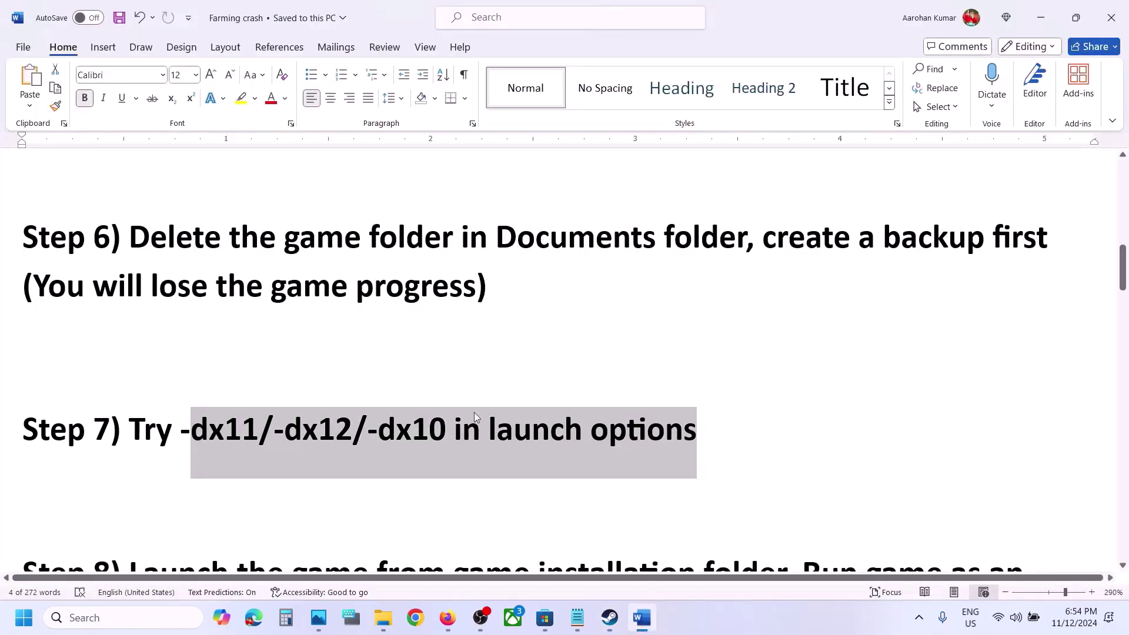
pyautogui.scroll(-4, 439, 411)
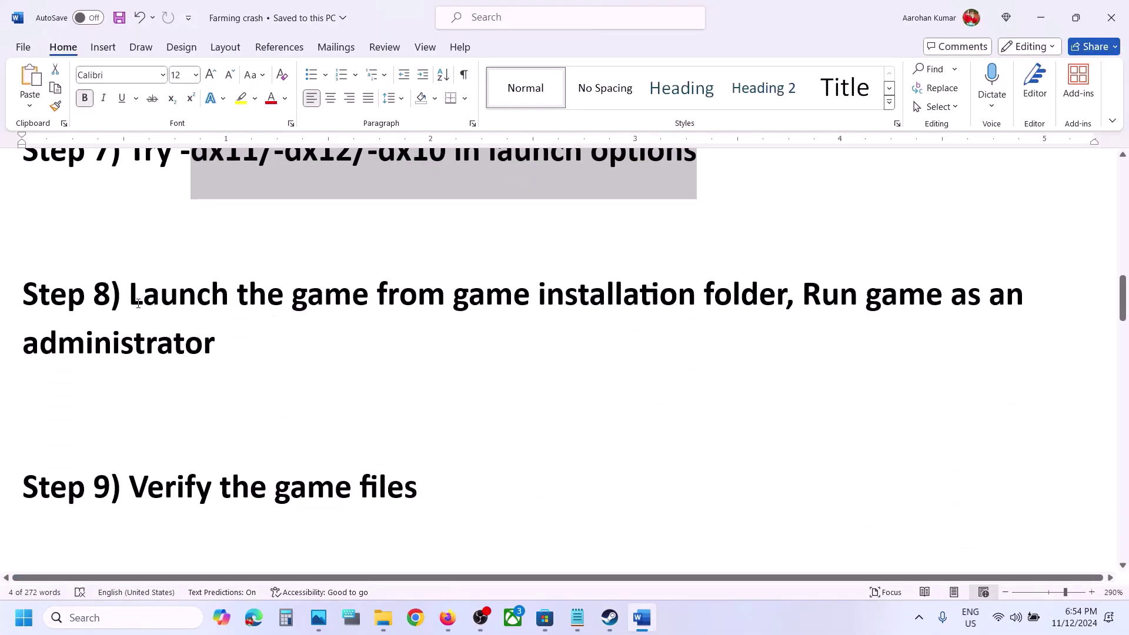
pyautogui.moveTo(130, 294); pyautogui.dragTo(786, 294)
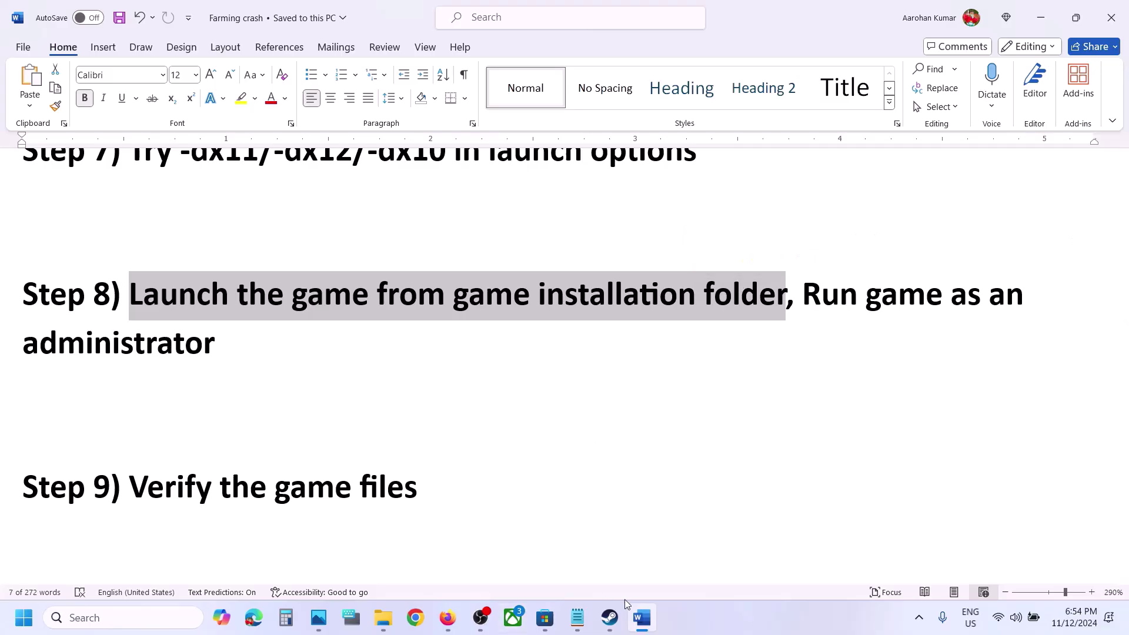
pyautogui.click(609, 618)
# Browse the game's local files, inspecting the FarmingSimulator2025 launcher and x64\FarmingSimulator2025Game executable.
pyautogui.rightClick(97, 359)
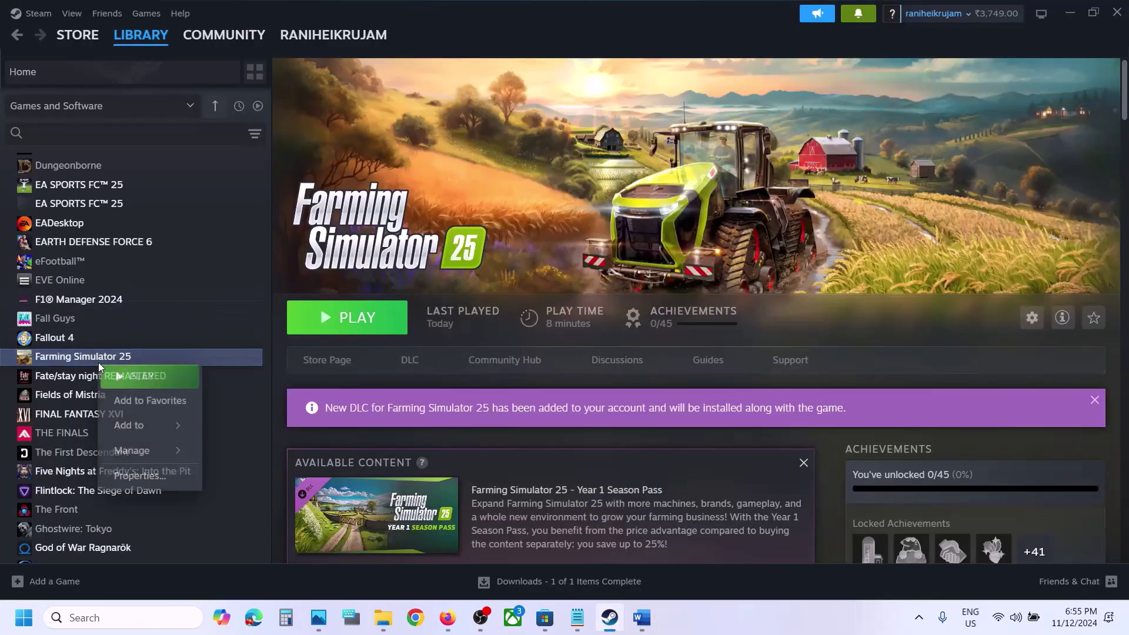
pyautogui.moveTo(163, 462)
pyautogui.click(268, 478)
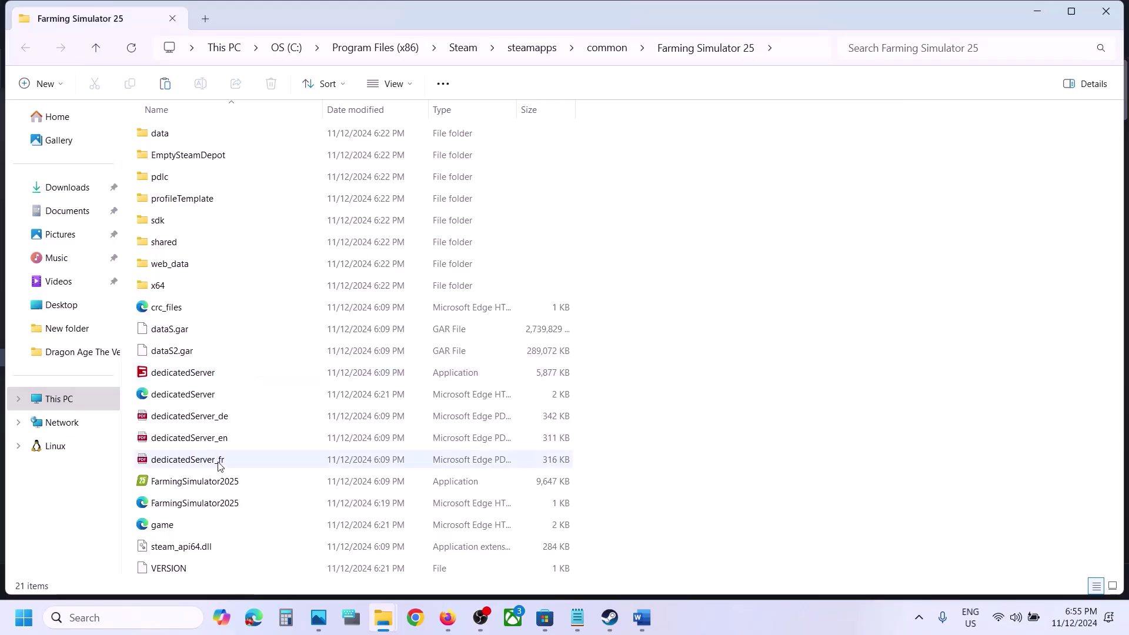
pyautogui.click(205, 488)
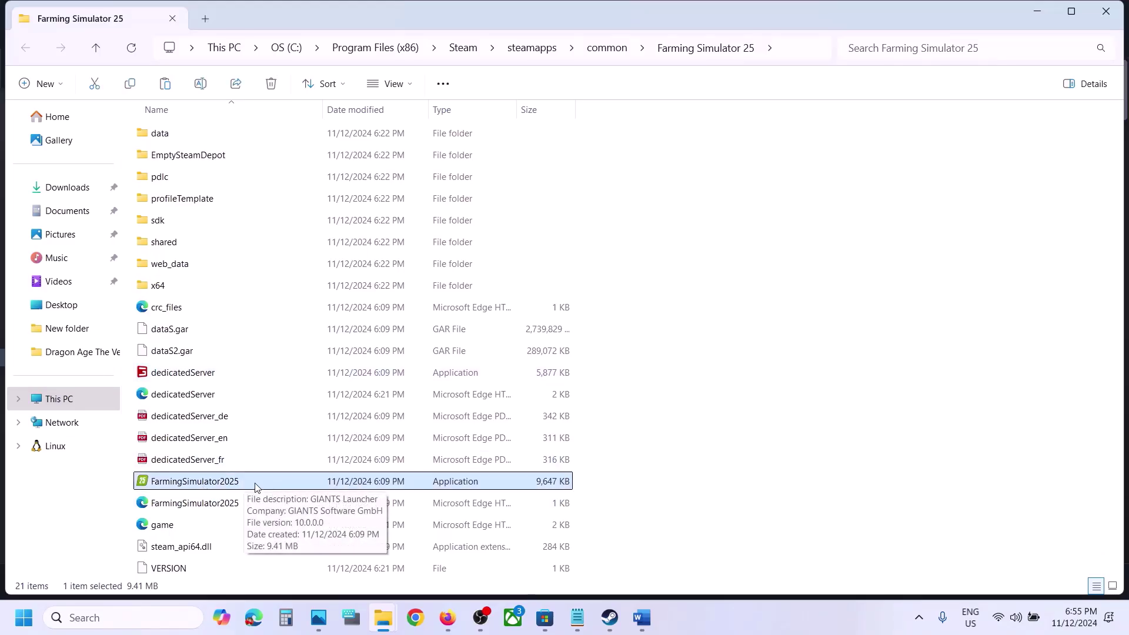
pyautogui.doubleClick(157, 287)
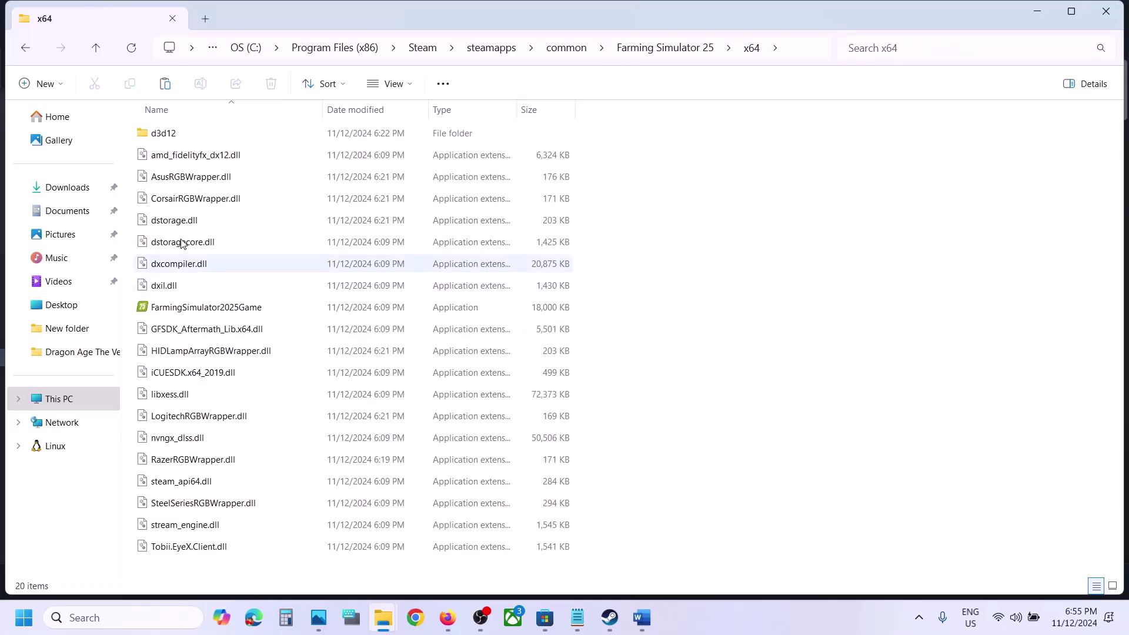
pyautogui.click(191, 307)
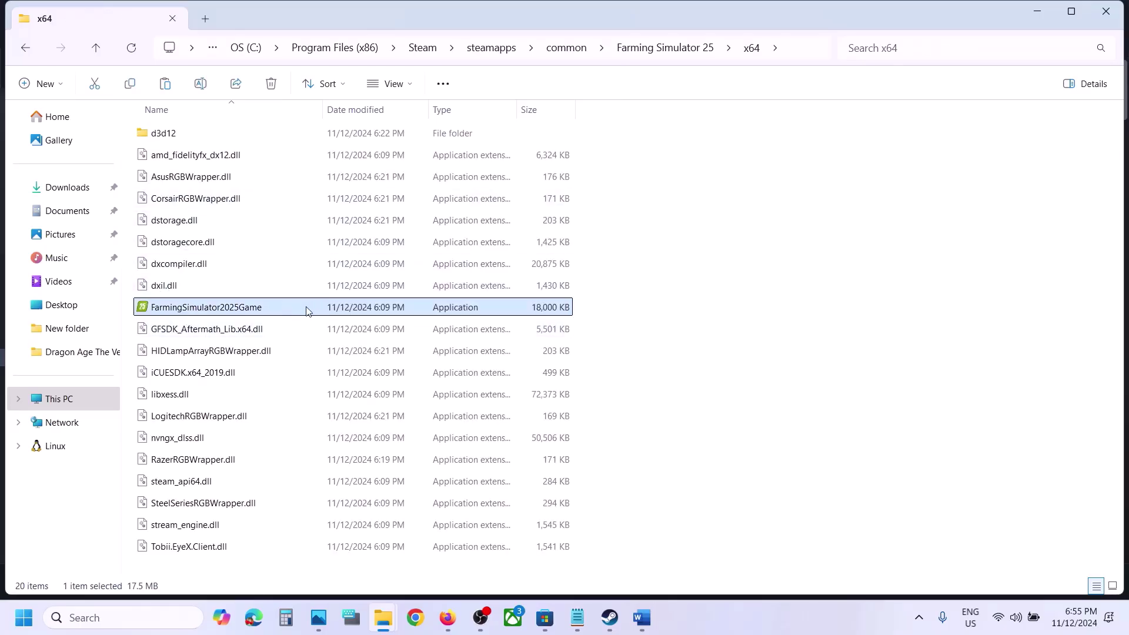
pyautogui.click(96, 50)
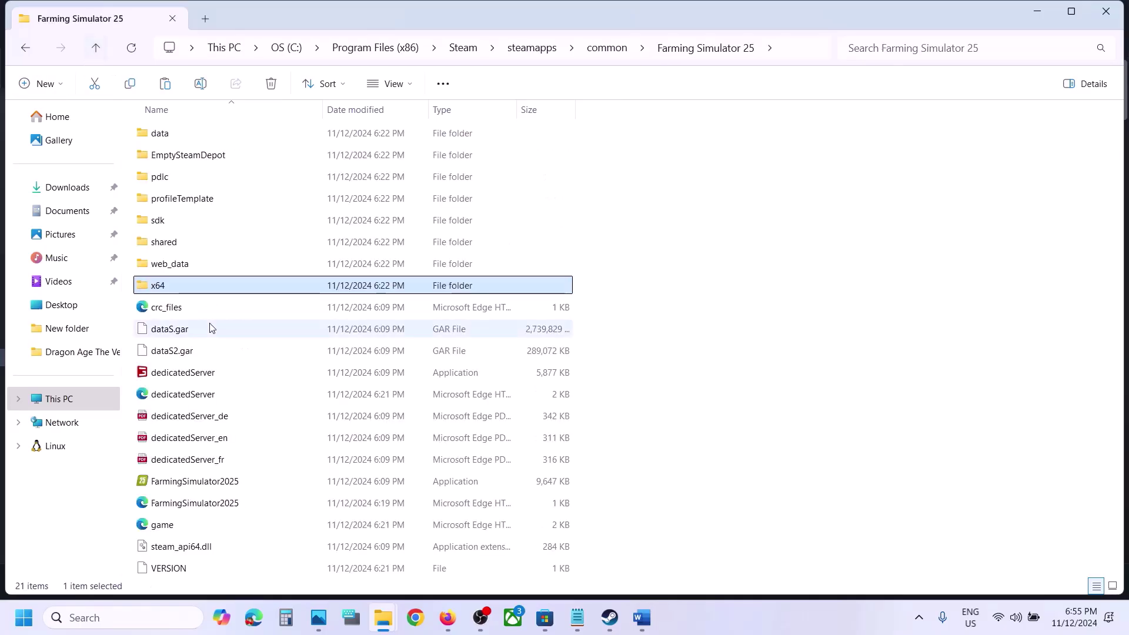
# Set the FarmingSimulator2025 launcher to always run as administrator.
pyautogui.rightClick(195, 483)
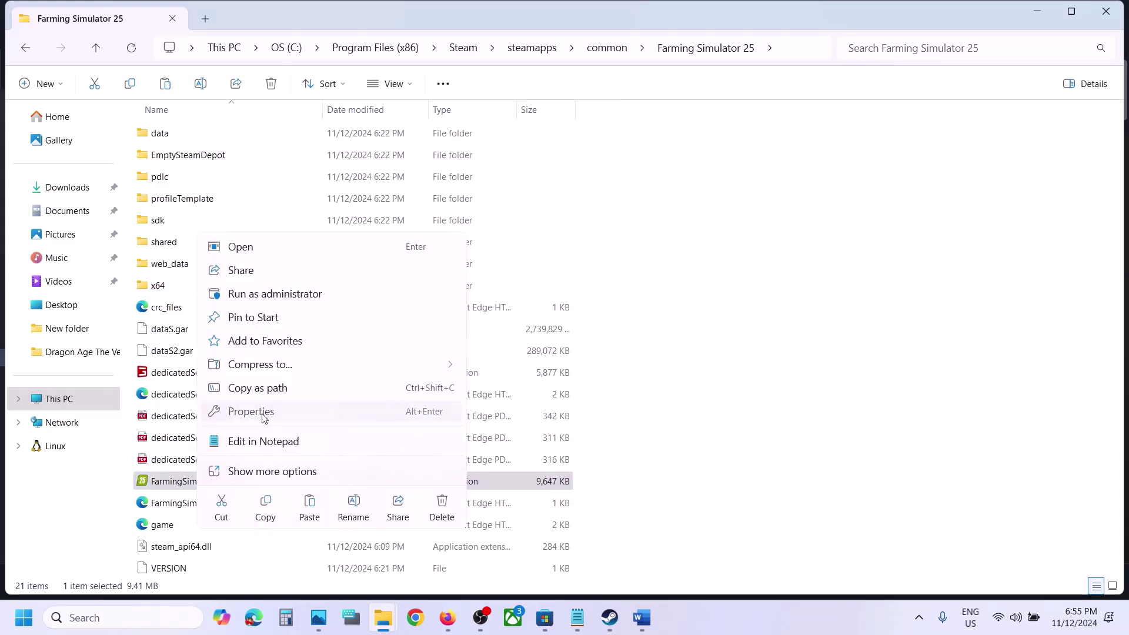
pyautogui.click(251, 411)
pyautogui.click(346, 234)
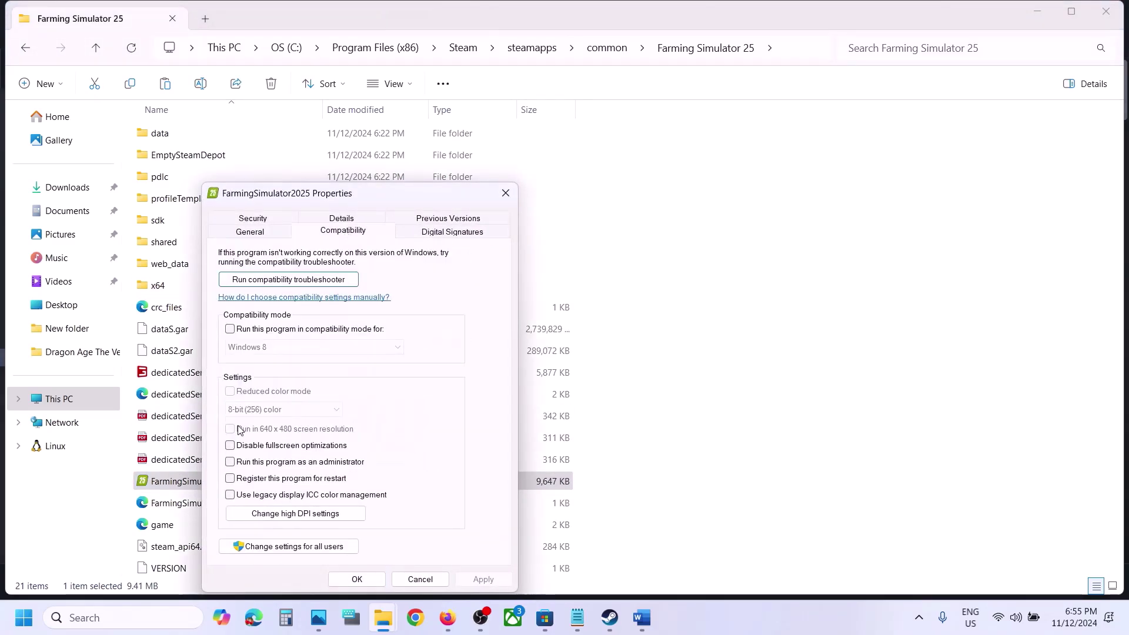
pyautogui.click(230, 463)
pyautogui.click(479, 578)
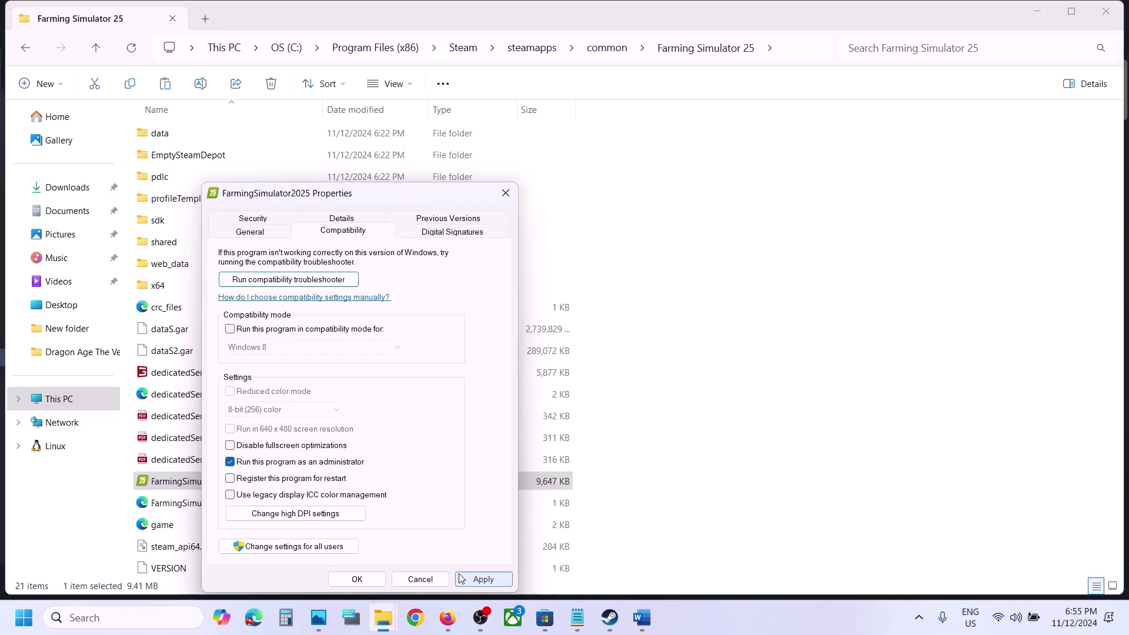
pyautogui.click(357, 580)
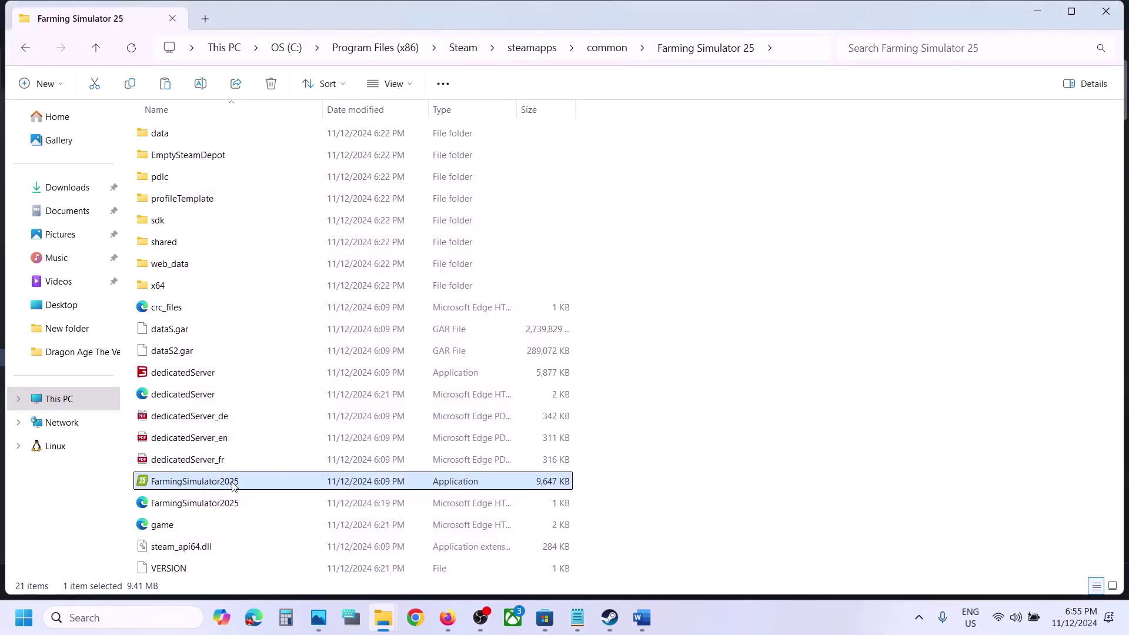
# Give the launcher Windows 7 compatibility mode and disable its fullscreen optimizations.
pyautogui.rightClick(234, 486)
pyautogui.click(286, 411)
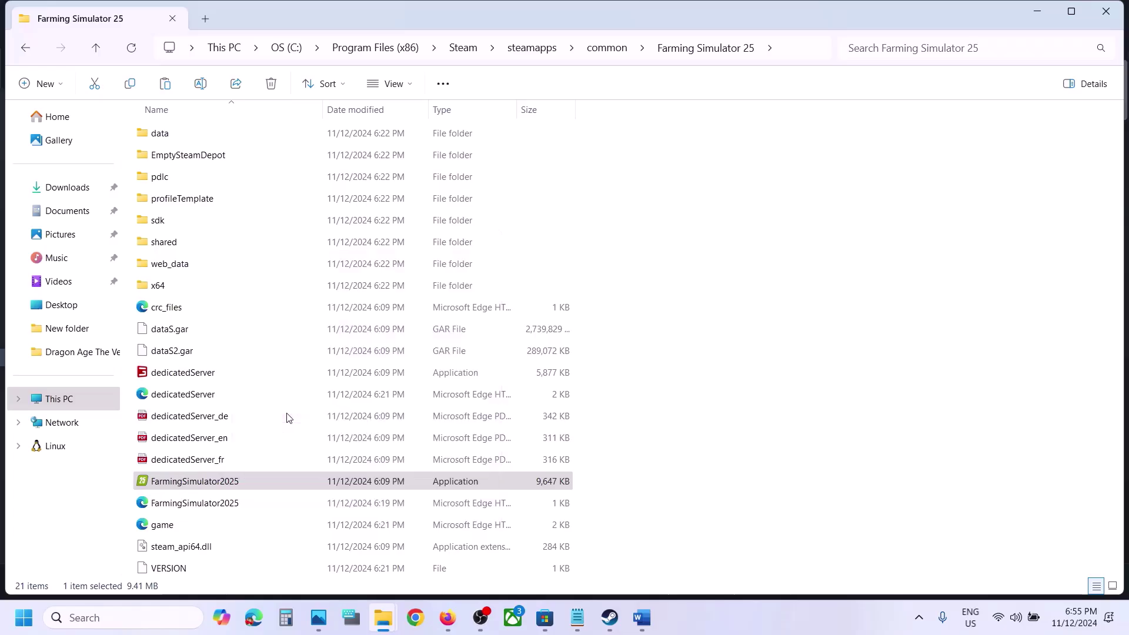
pyautogui.click(361, 233)
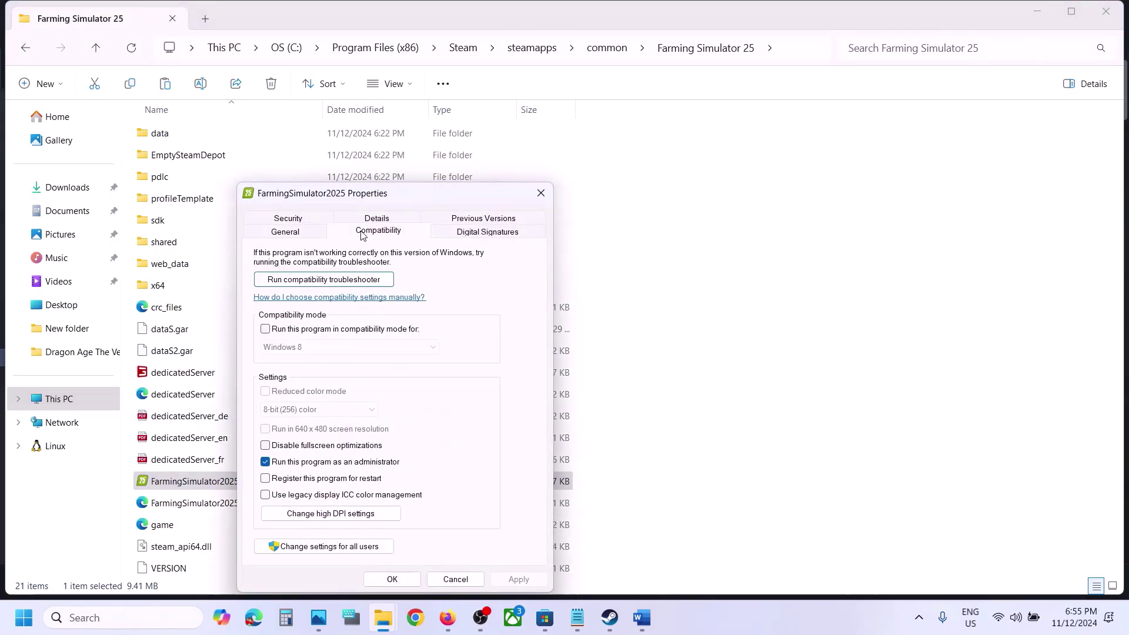
pyautogui.click(265, 329)
pyautogui.click(518, 579)
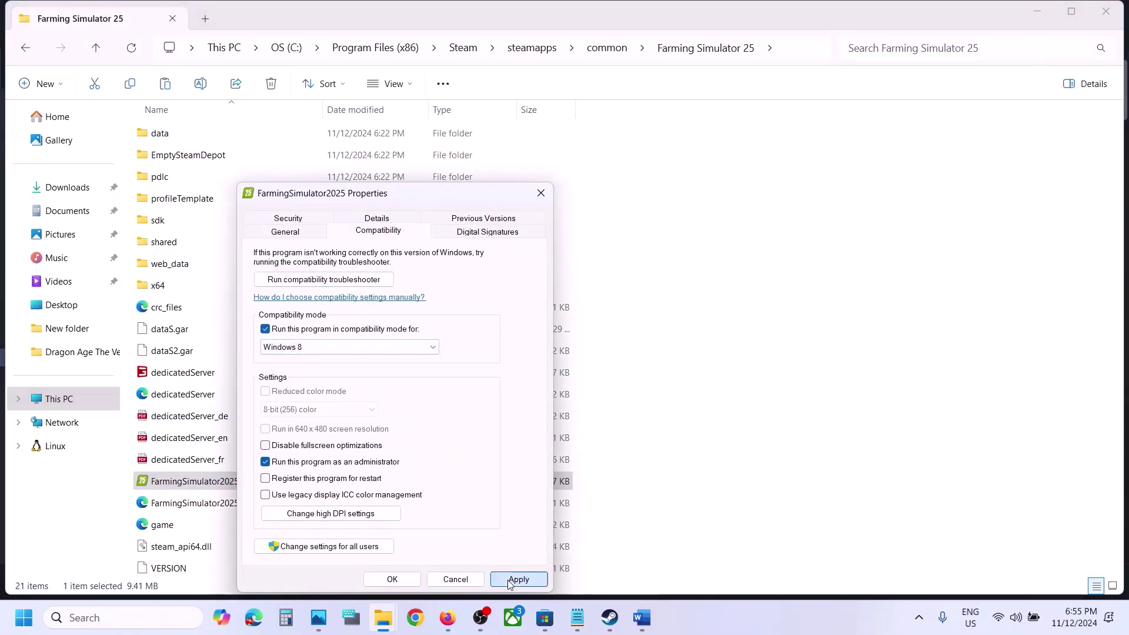
pyautogui.click(377, 347)
pyautogui.click(365, 390)
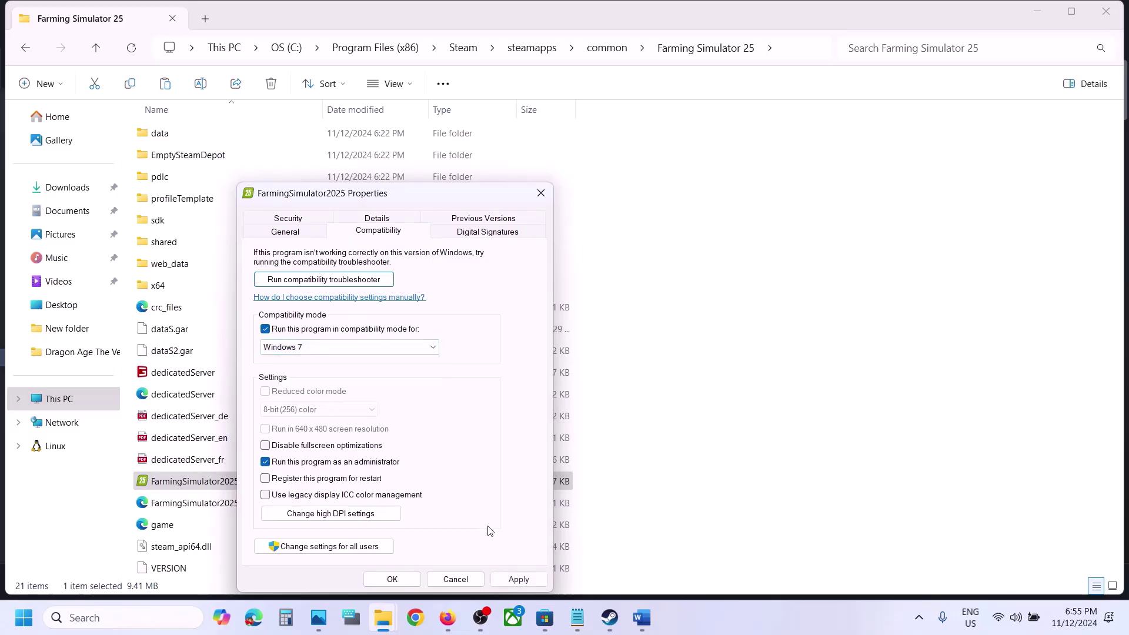
pyautogui.click(519, 580)
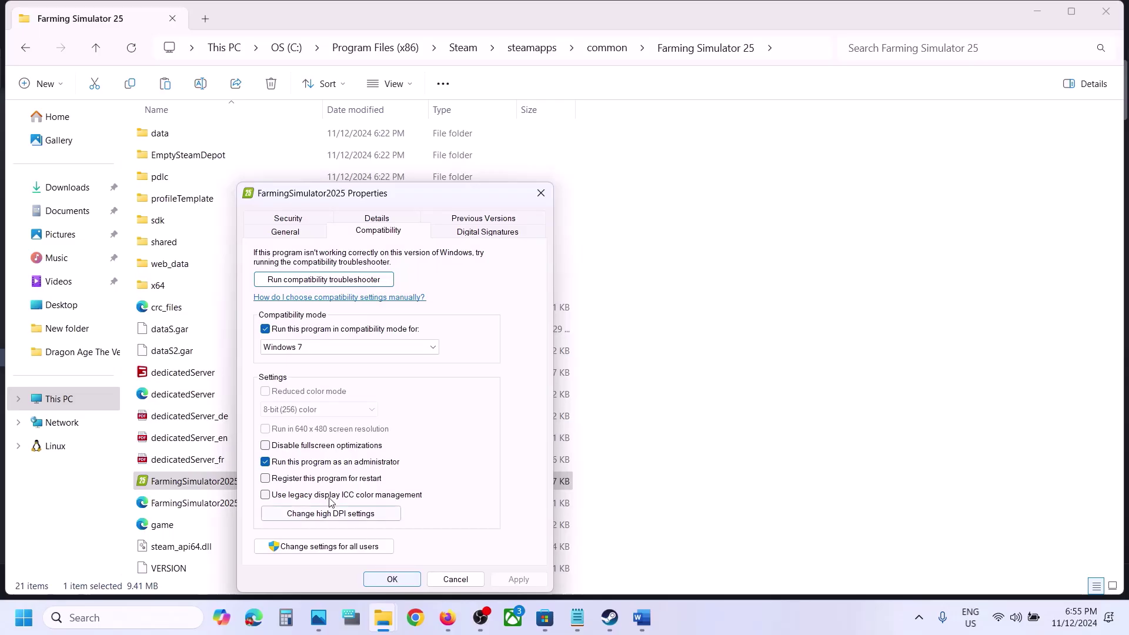
pyautogui.click(266, 446)
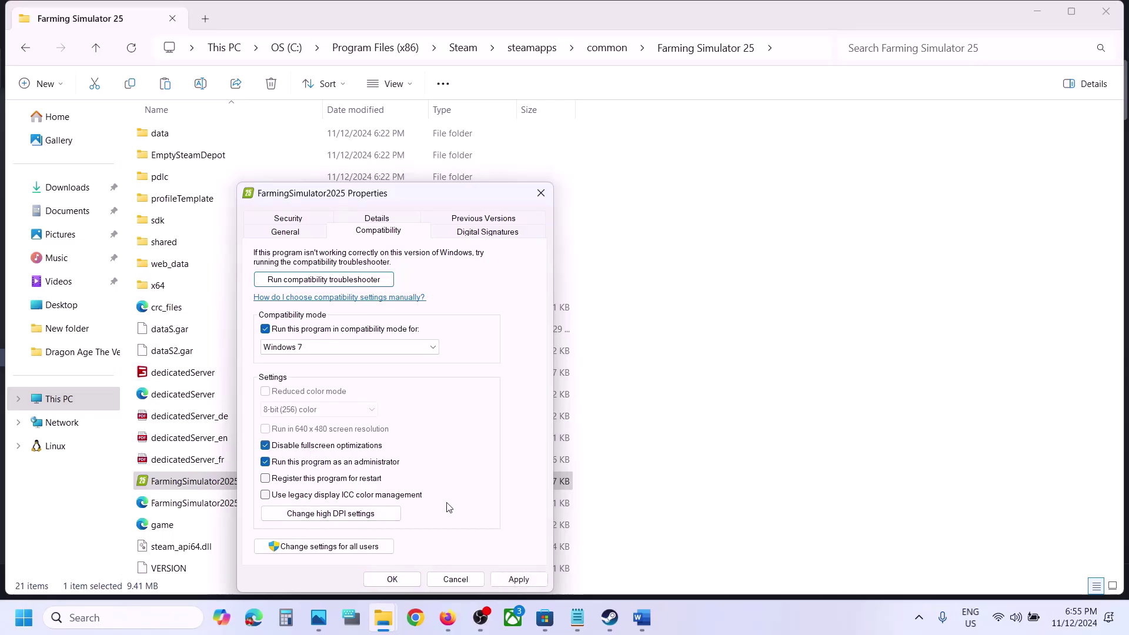
pyautogui.click(517, 579)
pyautogui.click(419, 583)
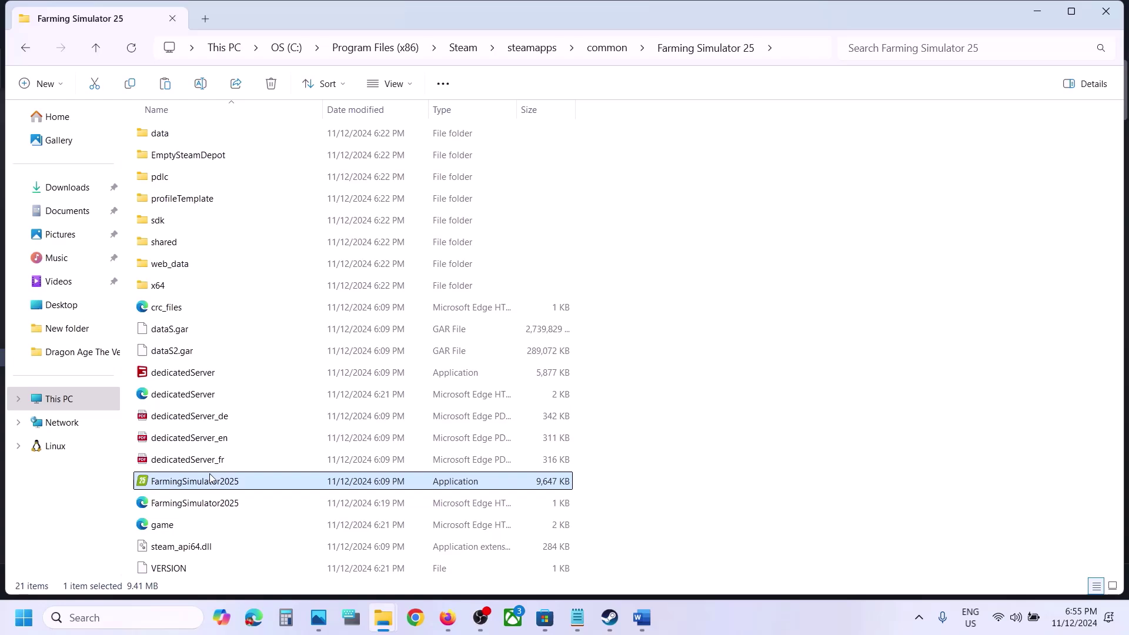
# In the x64 folder, set FarmingSimulator2025Game to run as administrator.
pyautogui.doubleClick(158, 287)
pyautogui.click(183, 315)
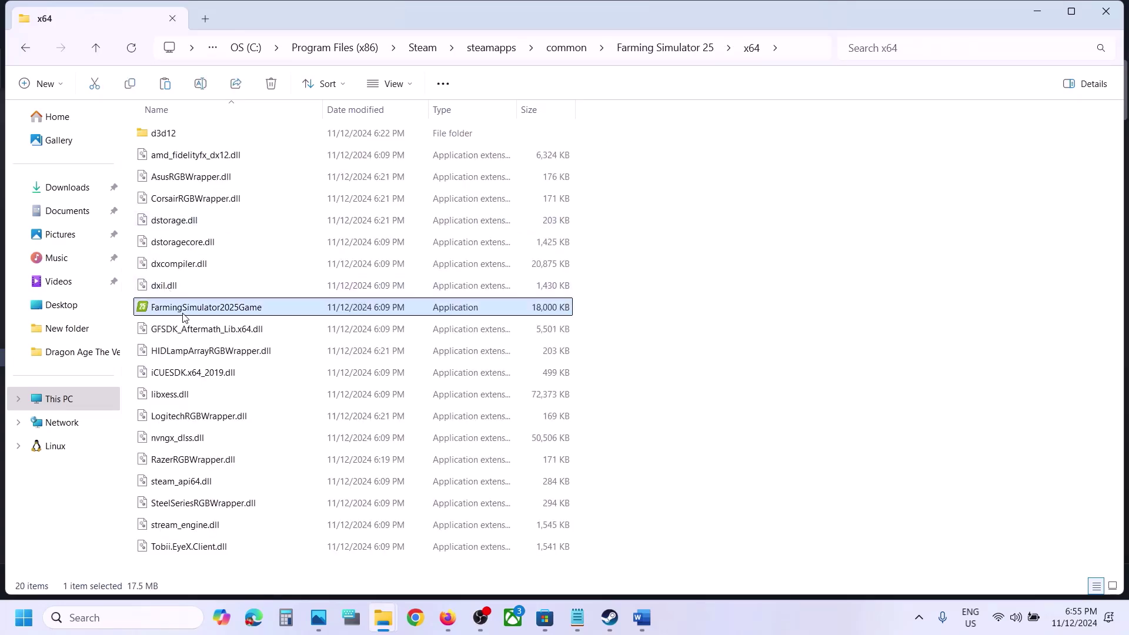
pyautogui.rightClick(185, 312)
pyautogui.click(255, 390)
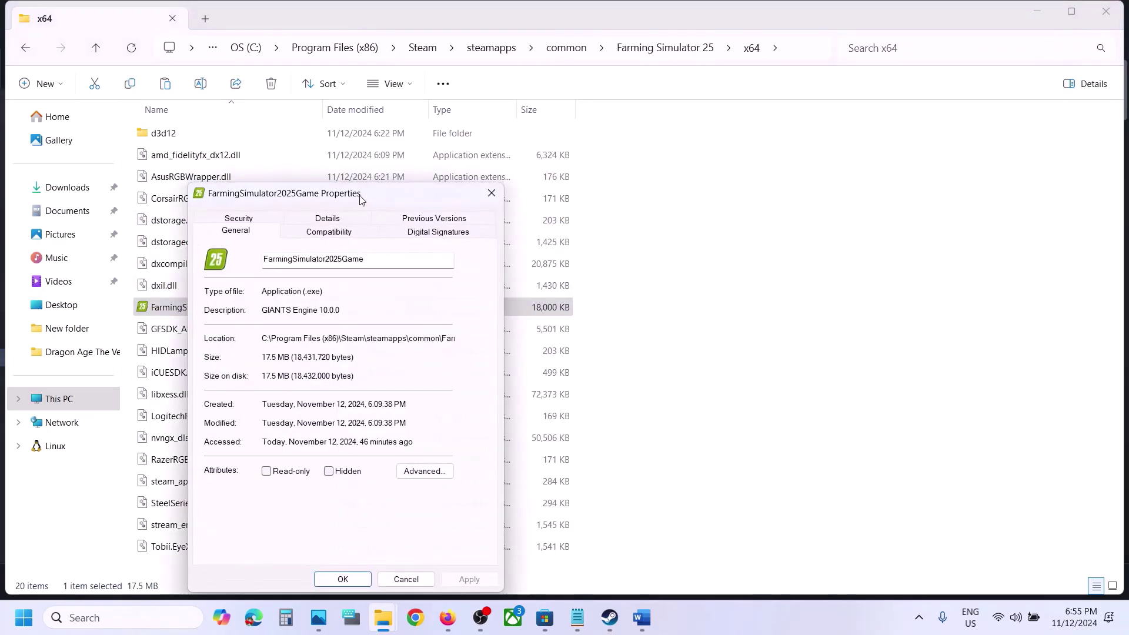
pyautogui.click(329, 230)
pyautogui.click(247, 463)
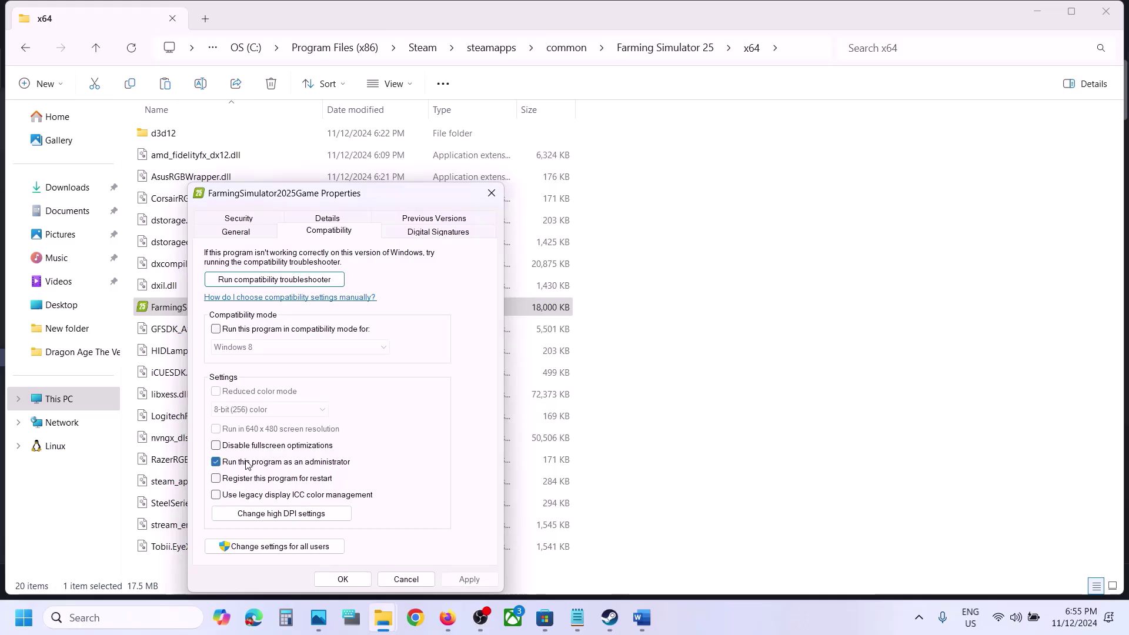
pyautogui.click(469, 579)
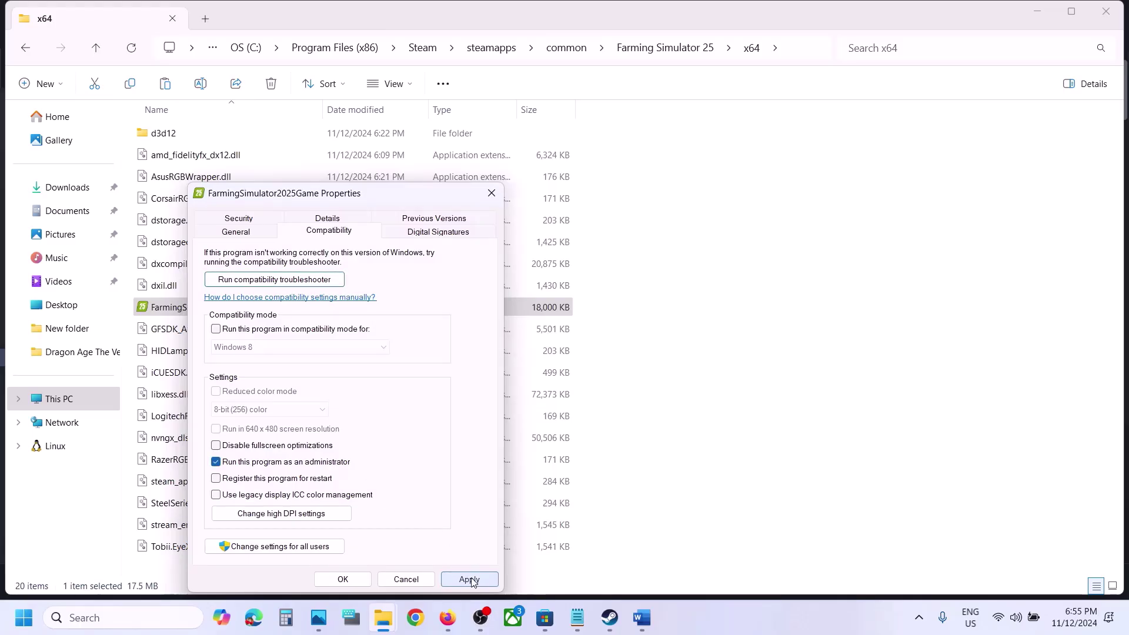
pyautogui.click(342, 579)
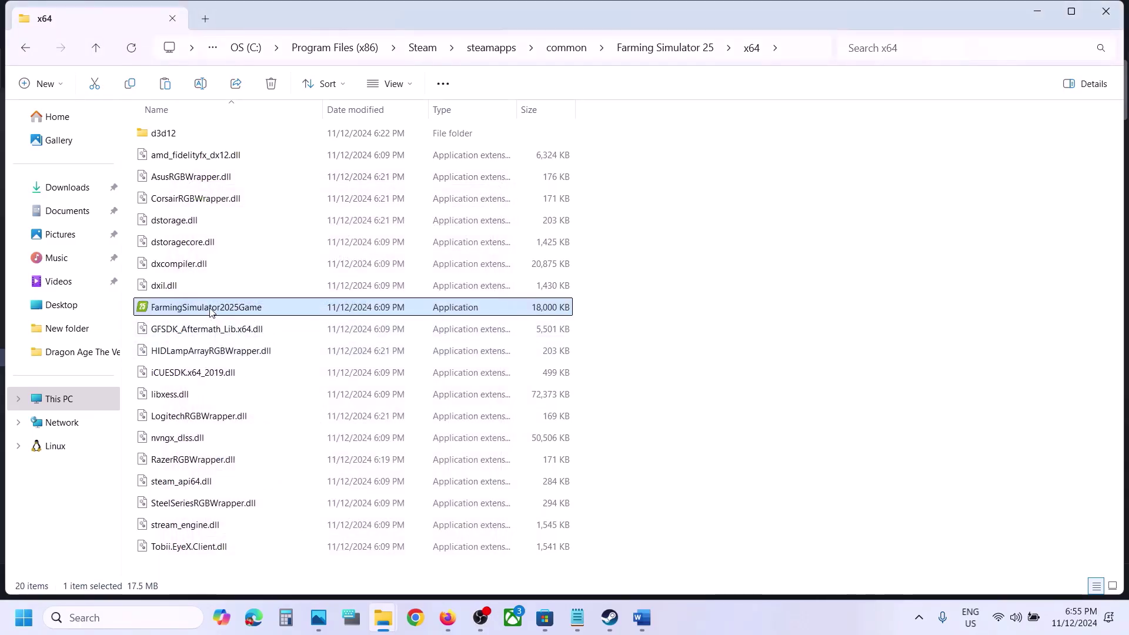
# Give FarmingSimulator2025Game Windows 7 compatibility mode and disable its fullscreen optimizations.
pyautogui.rightClick(210, 309)
pyautogui.click(292, 385)
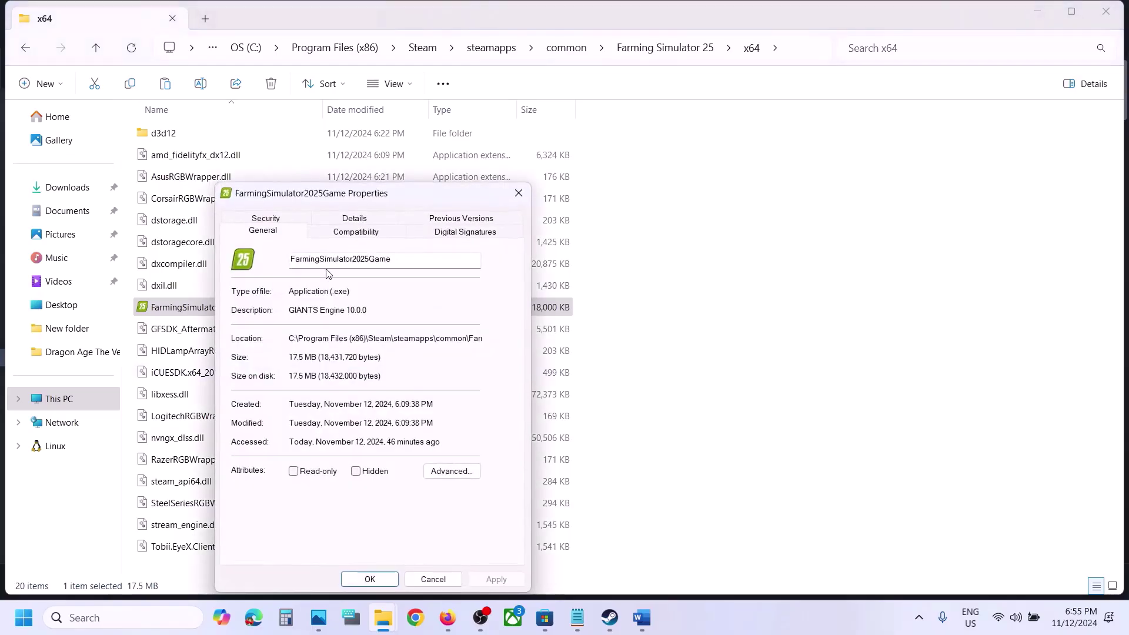
pyautogui.click(335, 236)
pyautogui.click(243, 330)
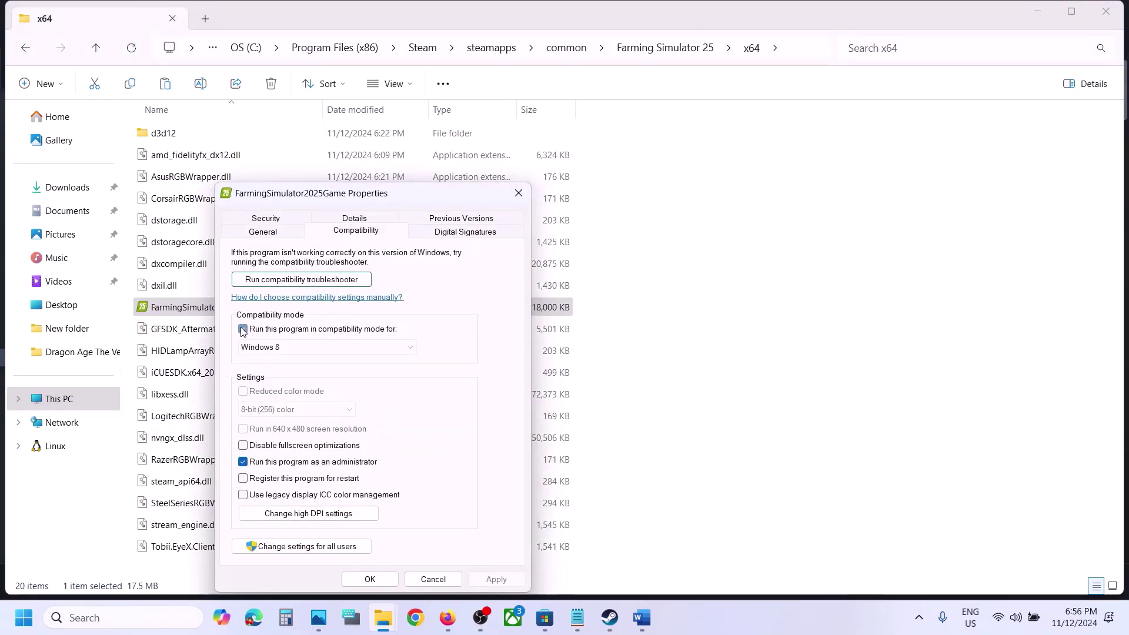
pyautogui.click(496, 579)
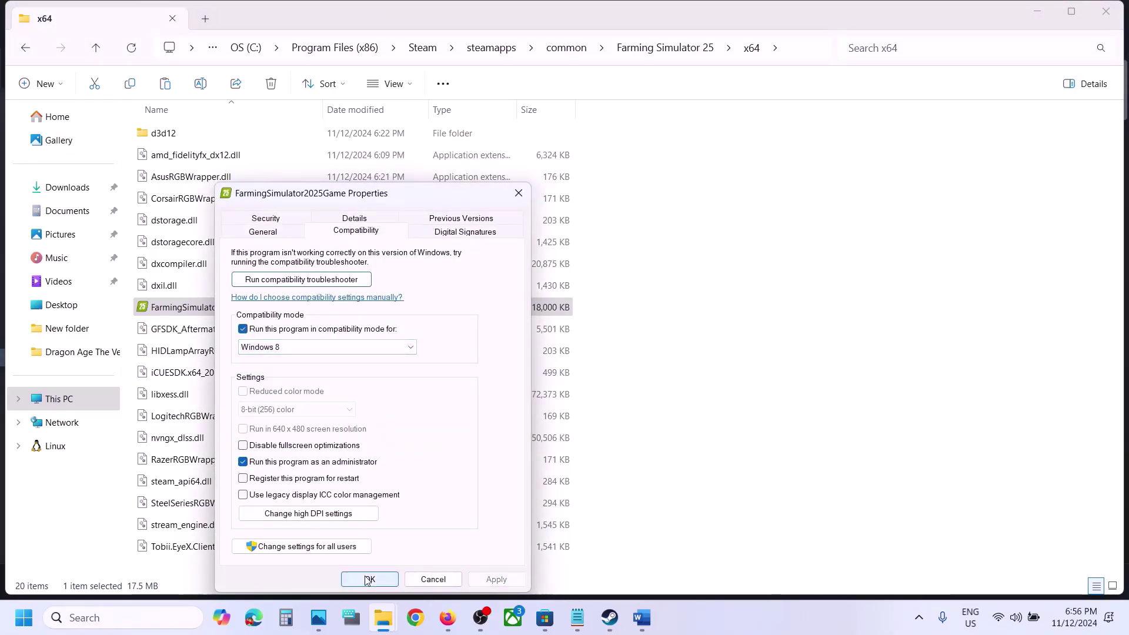
pyautogui.click(294, 347)
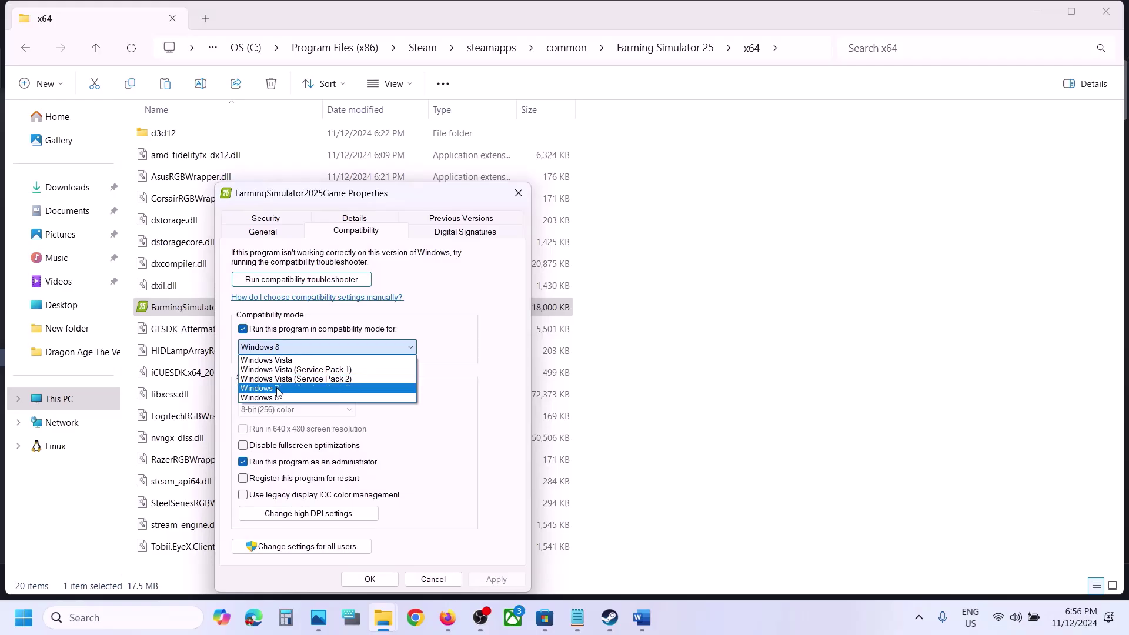
pyautogui.click(276, 388)
pyautogui.click(492, 579)
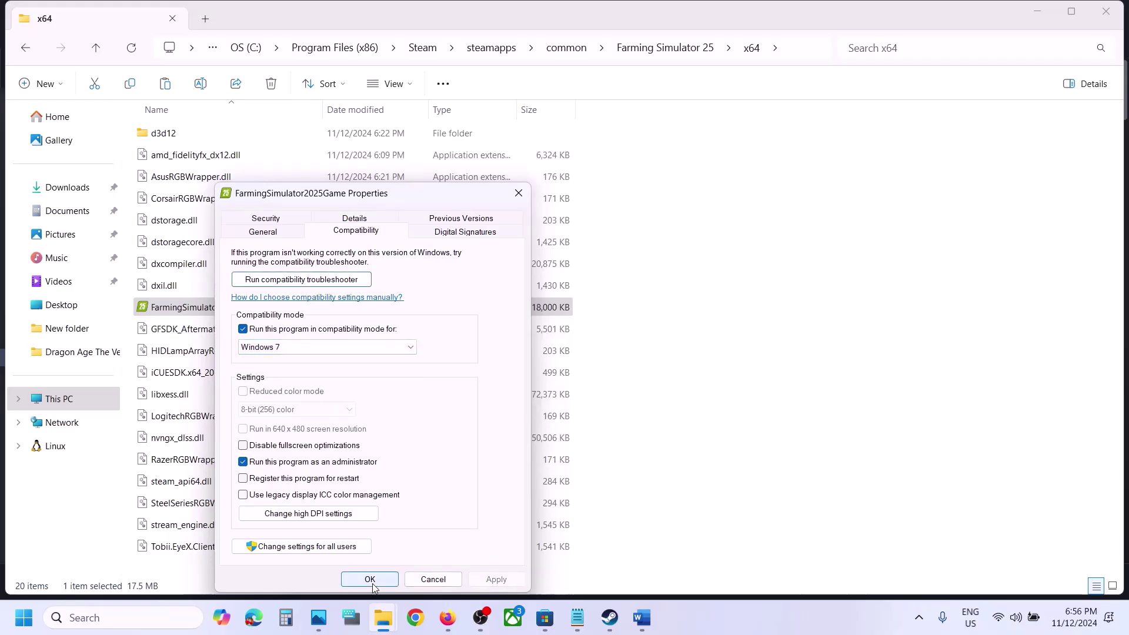
pyautogui.click(242, 445)
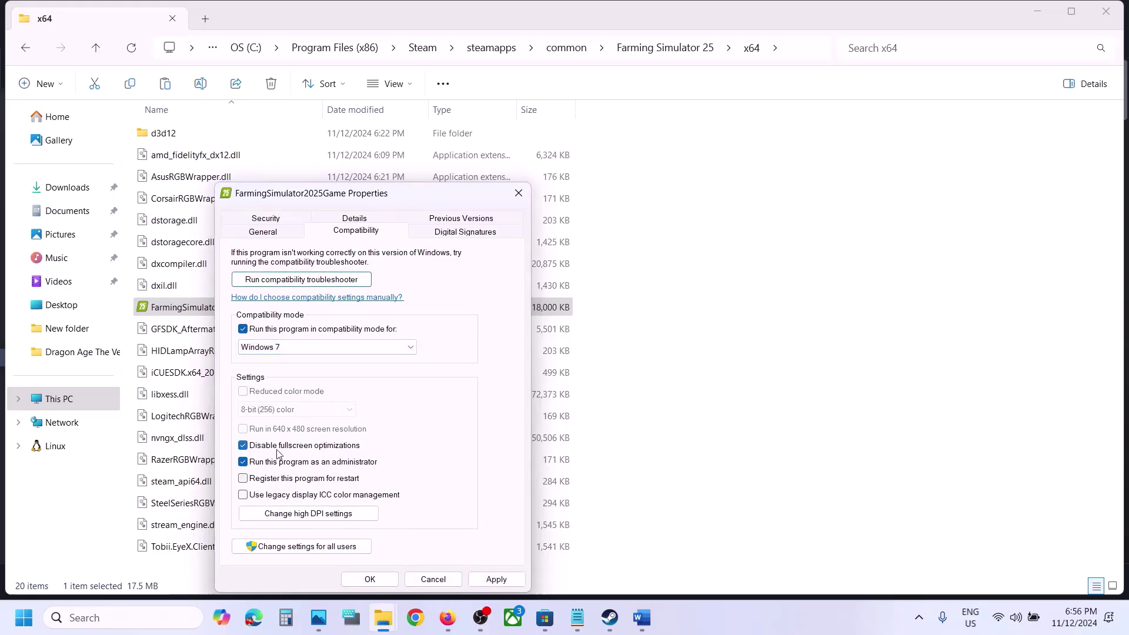
pyautogui.click(483, 582)
pyautogui.click(380, 582)
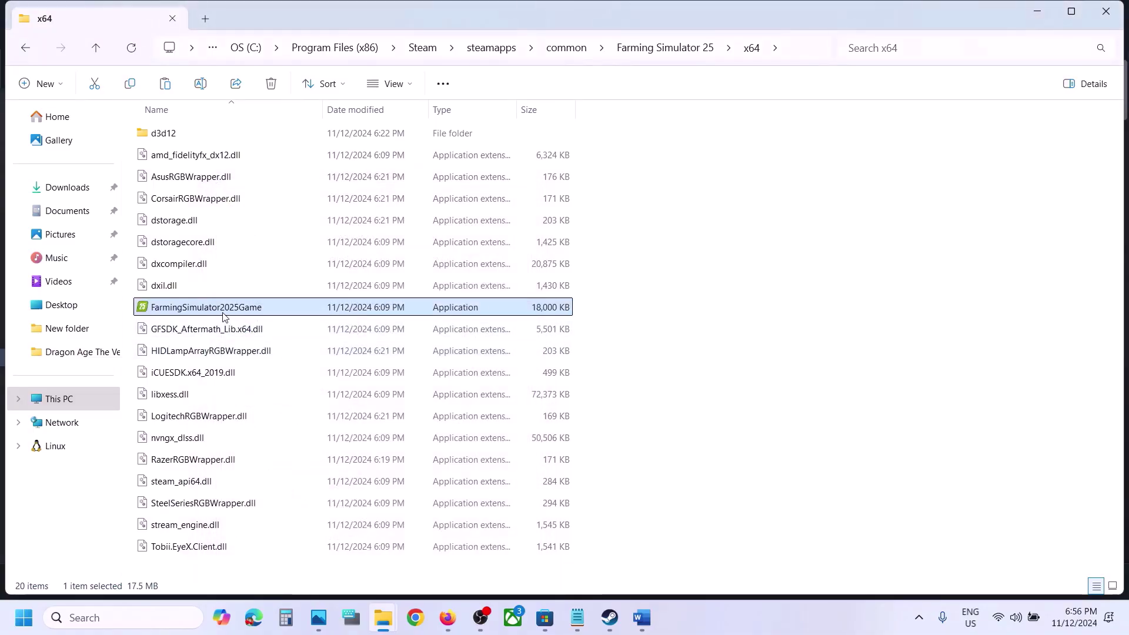
# Untick compatibility mode, fullscreen-optimization disabling and administrator on FarmingSimulator2025Game.
pyautogui.rightClick(224, 315)
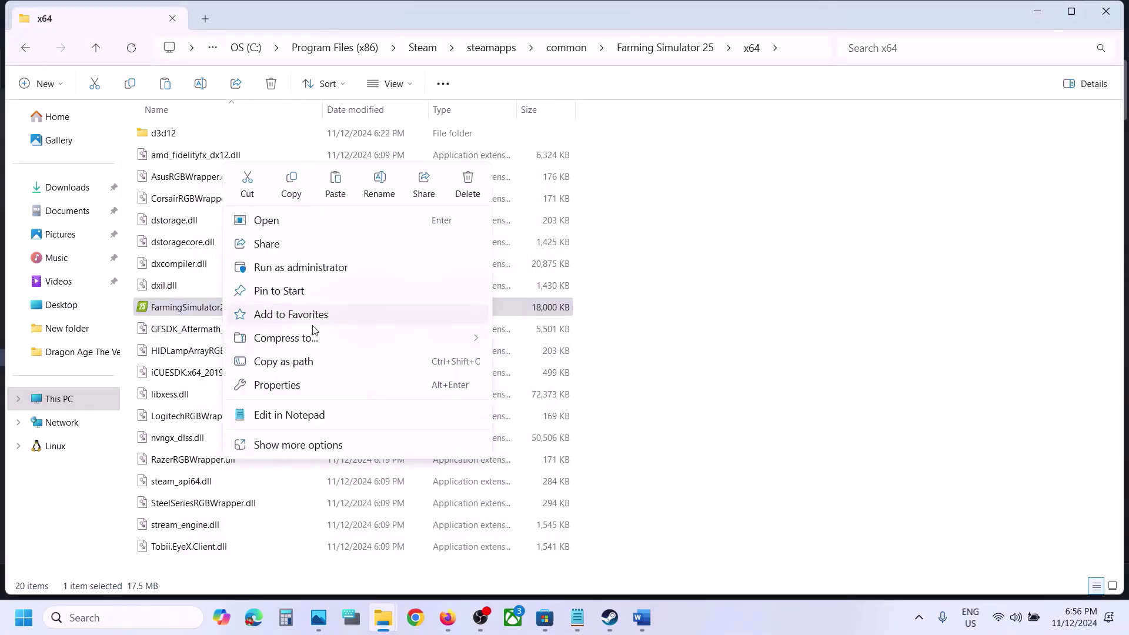
pyautogui.click(294, 383)
pyautogui.click(363, 231)
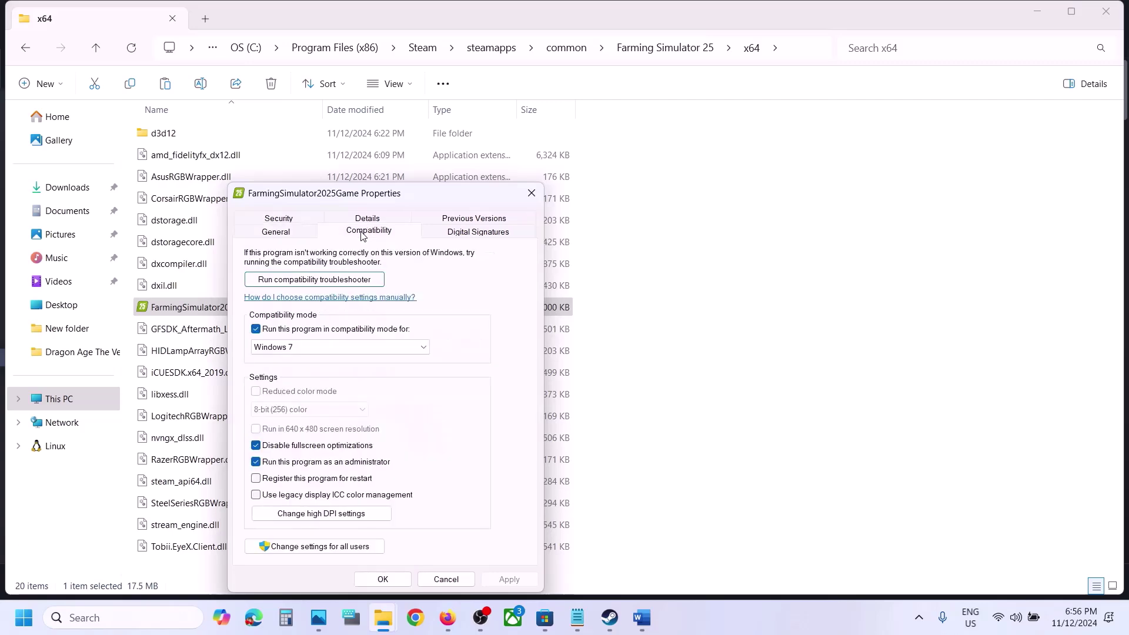
pyautogui.click(255, 329)
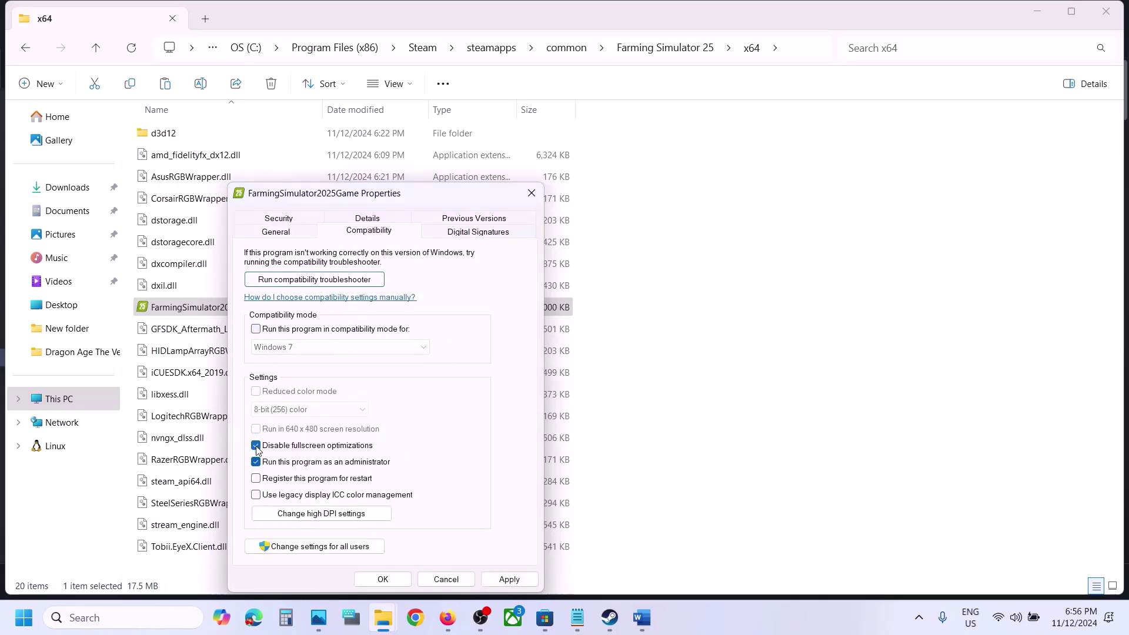
pyautogui.click(255, 445)
pyautogui.click(255, 461)
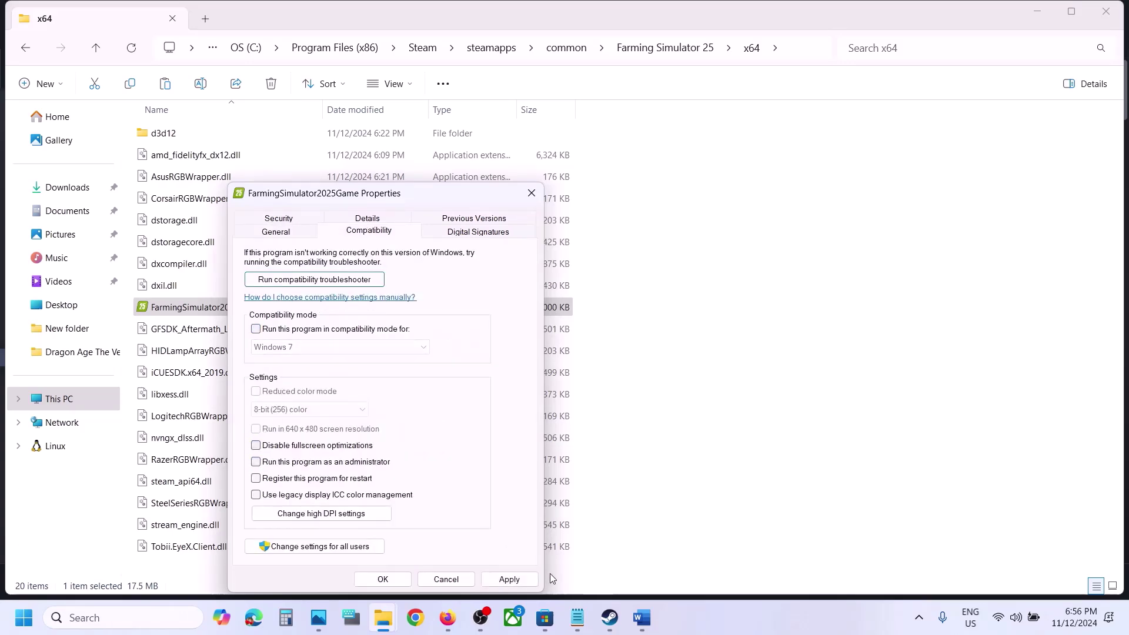
pyautogui.click(509, 579)
pyautogui.click(386, 582)
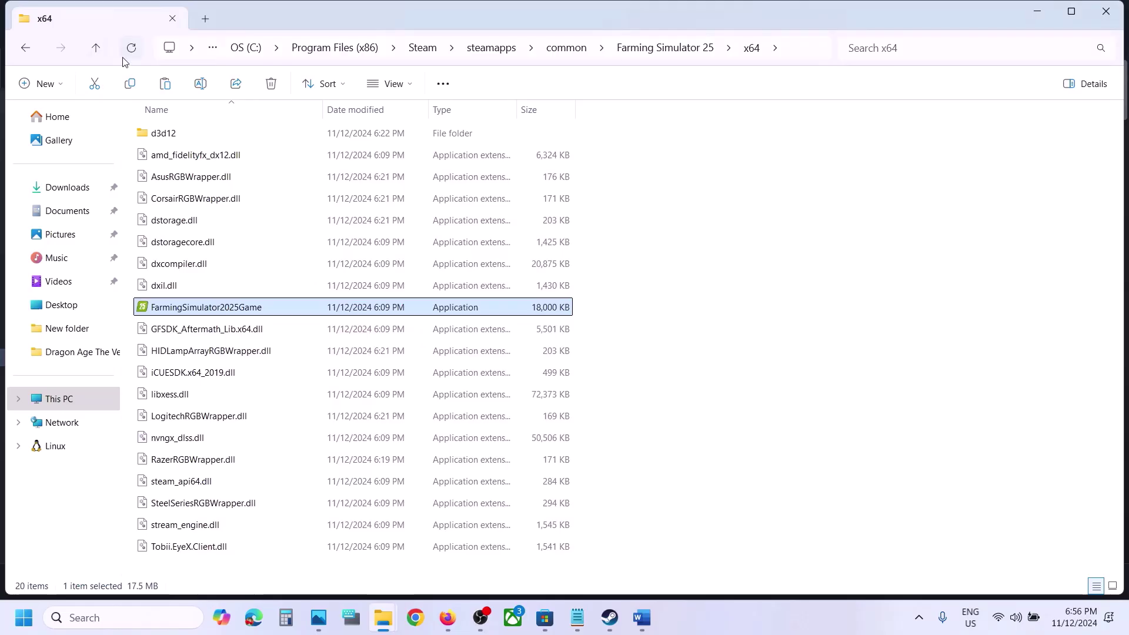
pyautogui.click(96, 50)
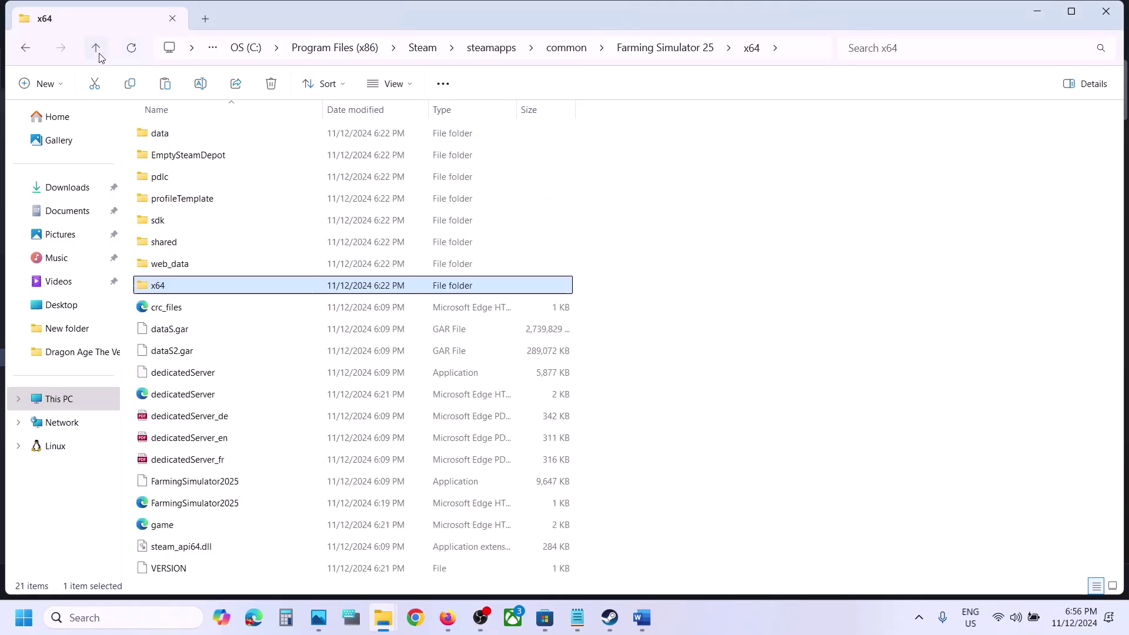
# Turn off compatibility mode and Run as administrator on the FarmingSimulator2025 launcher.
pyautogui.click(179, 483)
pyautogui.rightClick(181, 482)
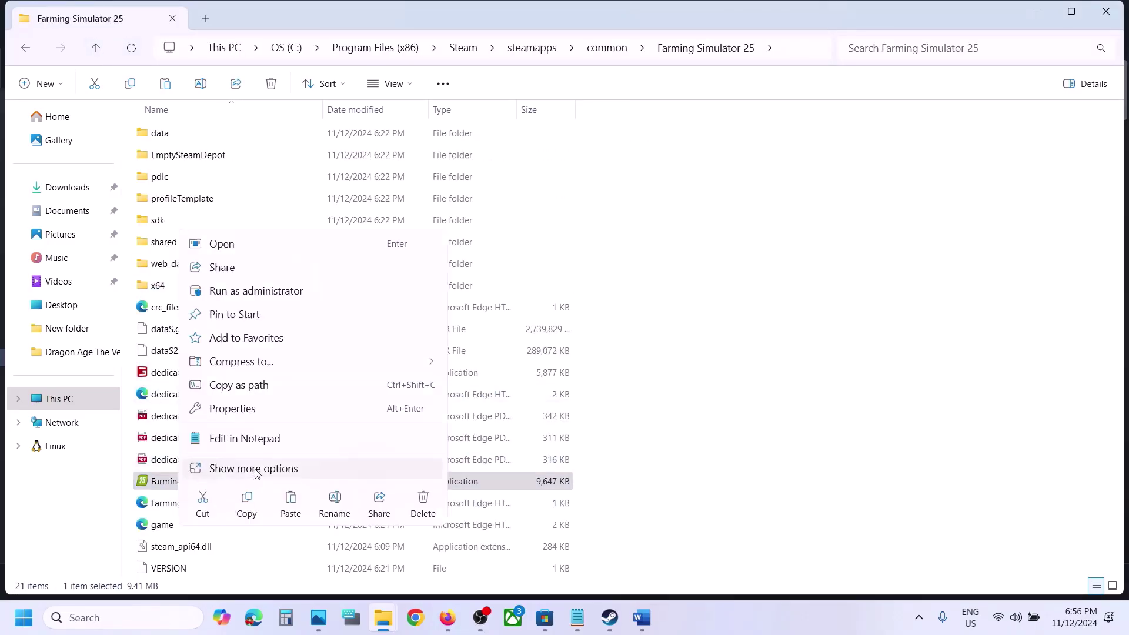
pyautogui.click(234, 407)
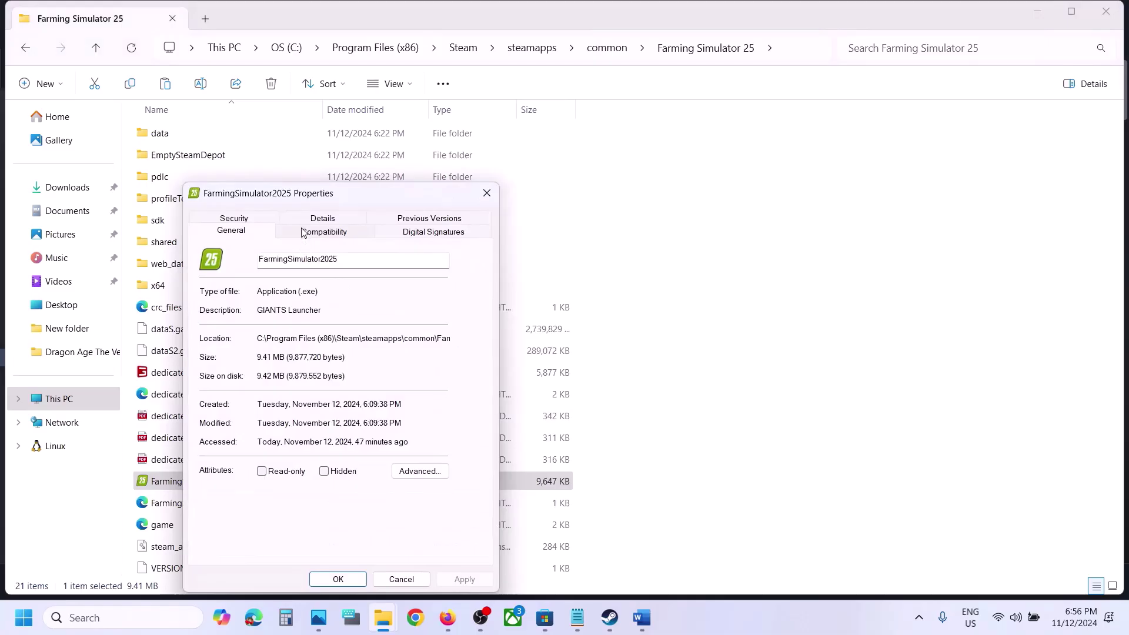
pyautogui.click(324, 232)
pyautogui.click(211, 329)
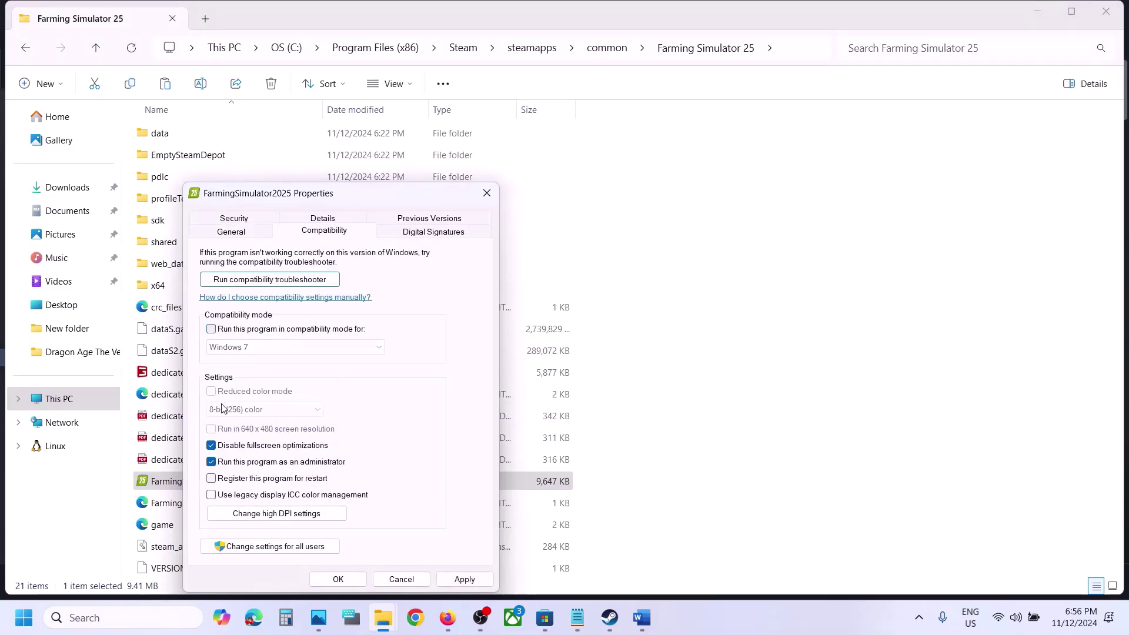
pyautogui.click(211, 461)
pyautogui.click(465, 579)
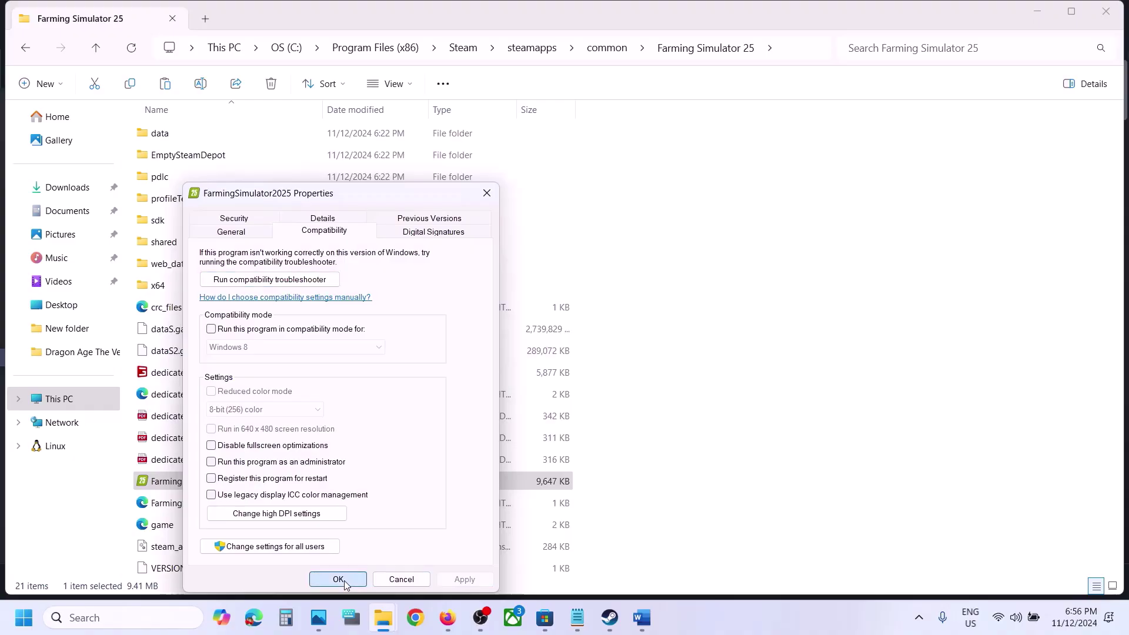
pyautogui.click(344, 580)
pyautogui.click(610, 624)
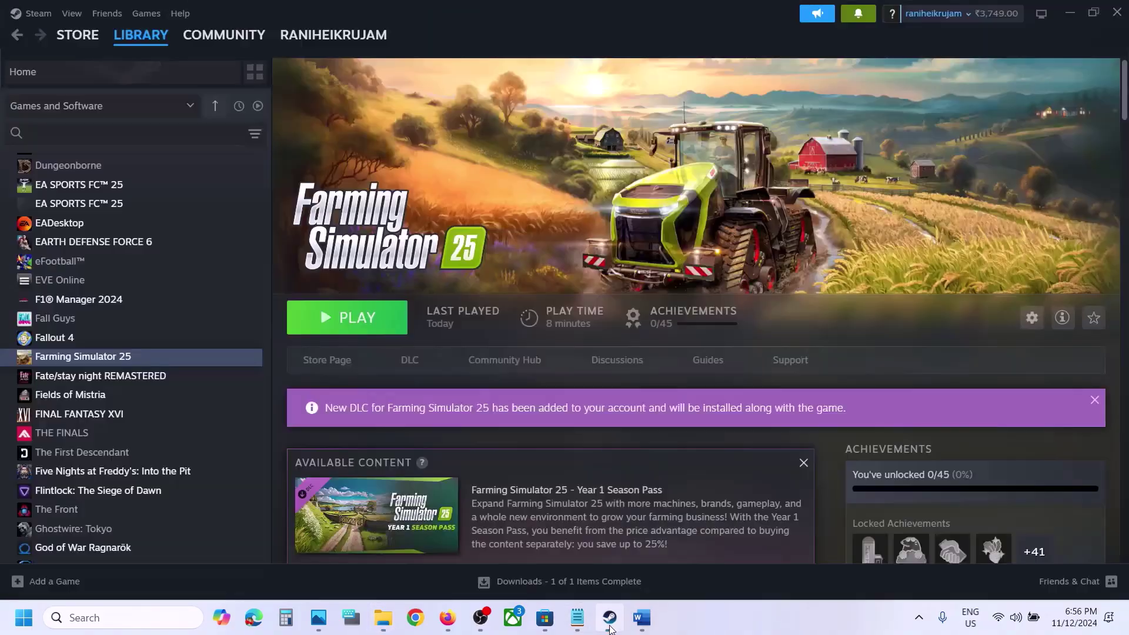
pyautogui.click(651, 624)
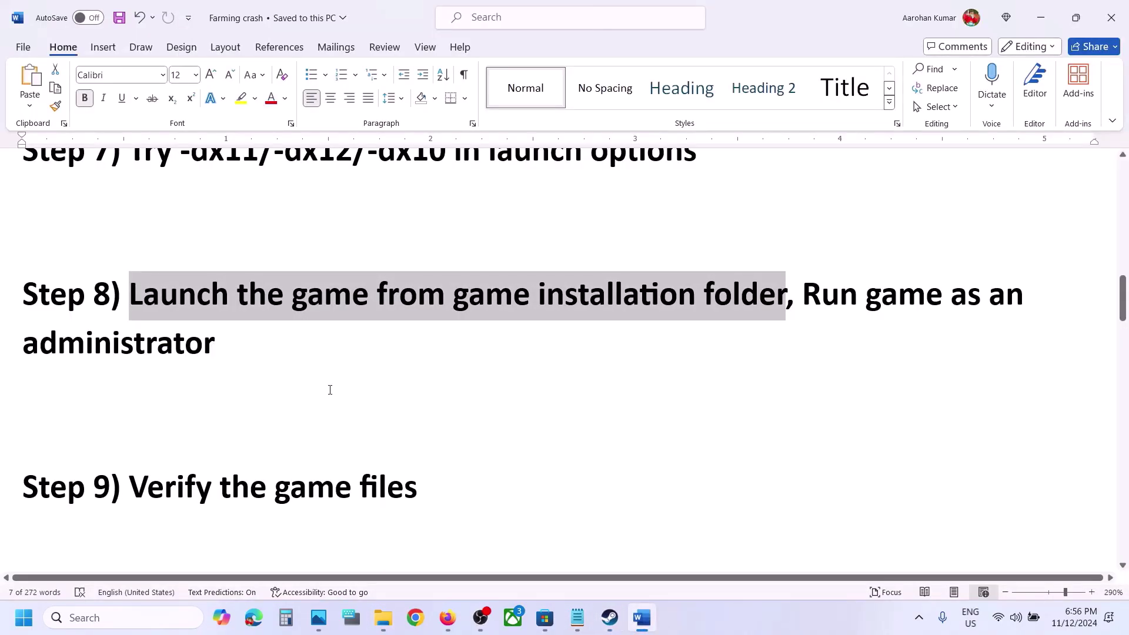
pyautogui.scroll(-1, 330, 389)
pyautogui.click(610, 617)
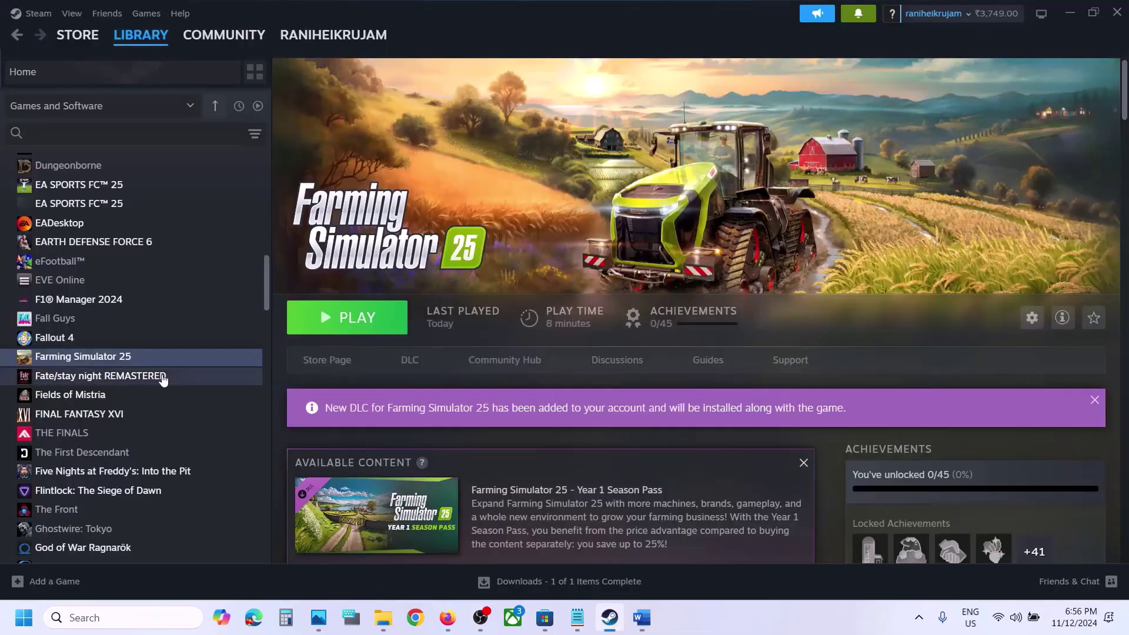
pyautogui.rightClick(139, 359)
pyautogui.click(205, 464)
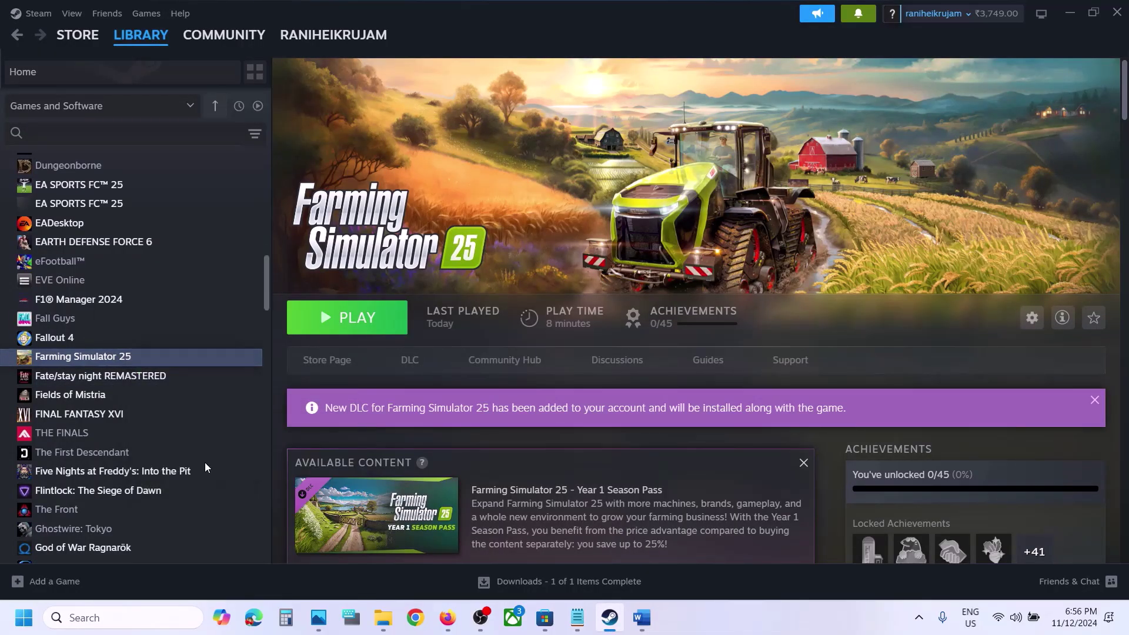
pyautogui.click(321, 224)
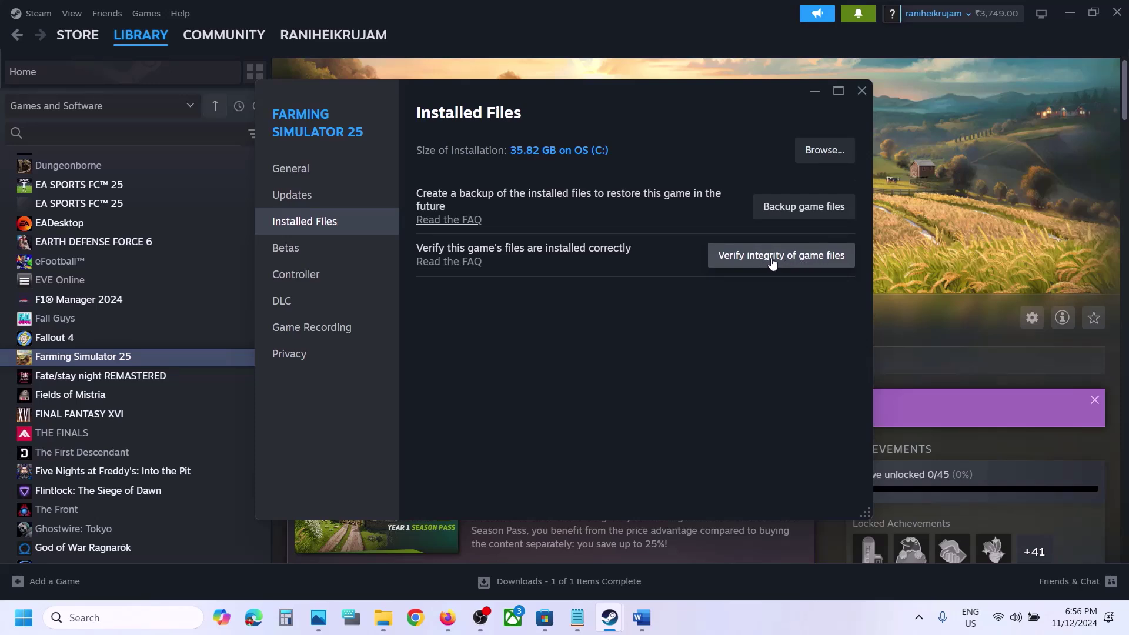
pyautogui.click(862, 91)
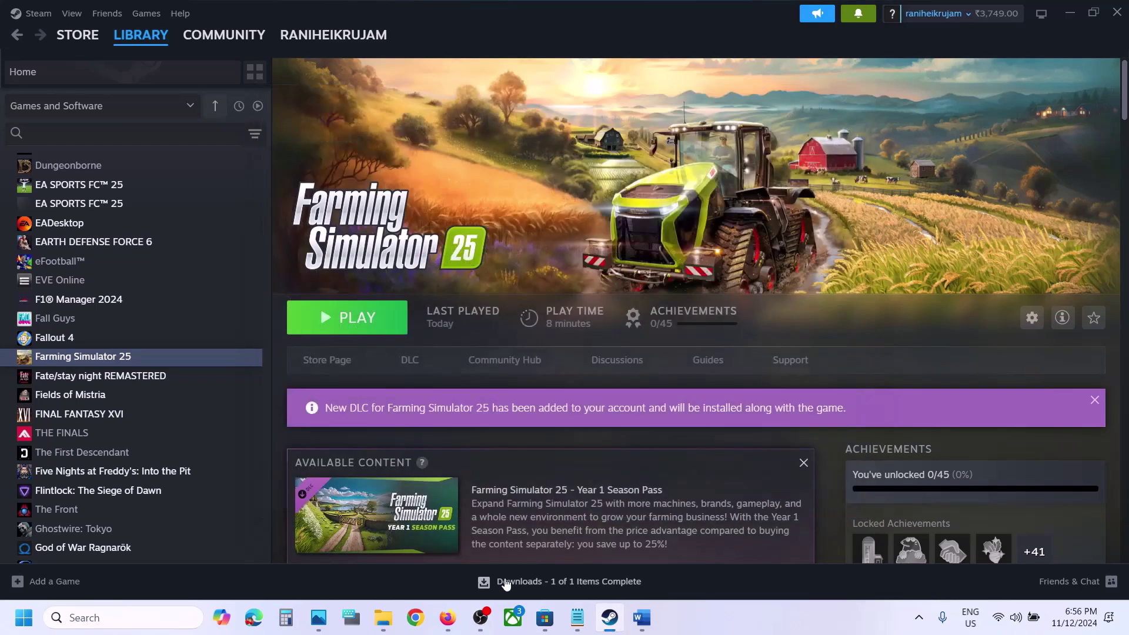
pyautogui.click(640, 618)
pyautogui.scroll(-5, 495, 459)
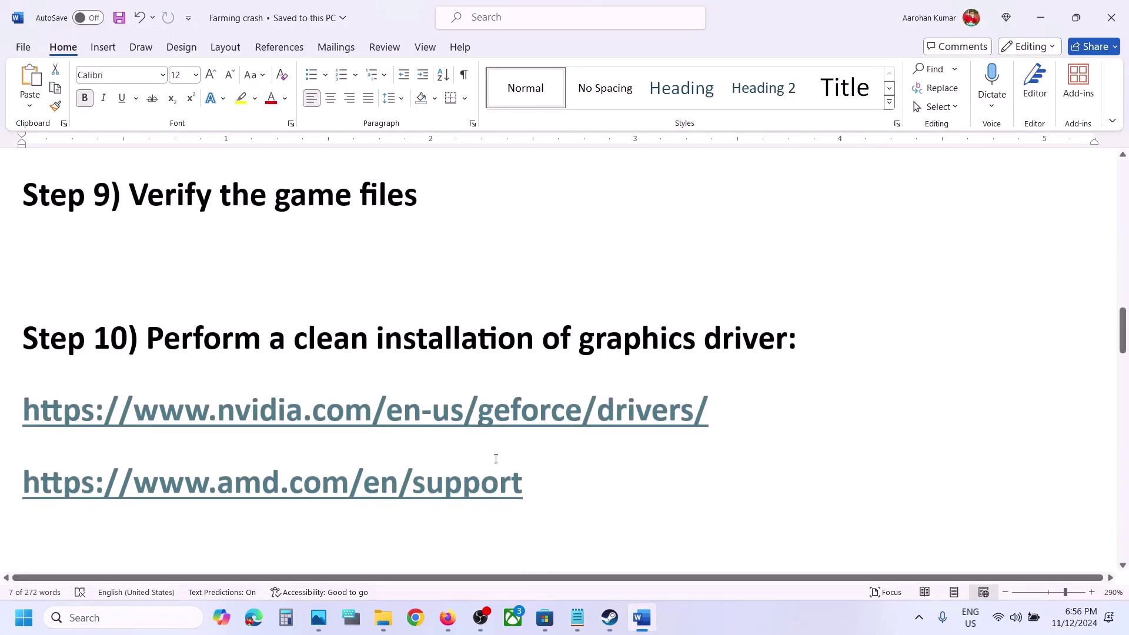
# Select the NVIDIA and AMD driver links under Step 10, then bring up NVIDIA's drivers page in Chrome.
pyautogui.moveTo(730, 397); pyautogui.dragTo(88, 397)
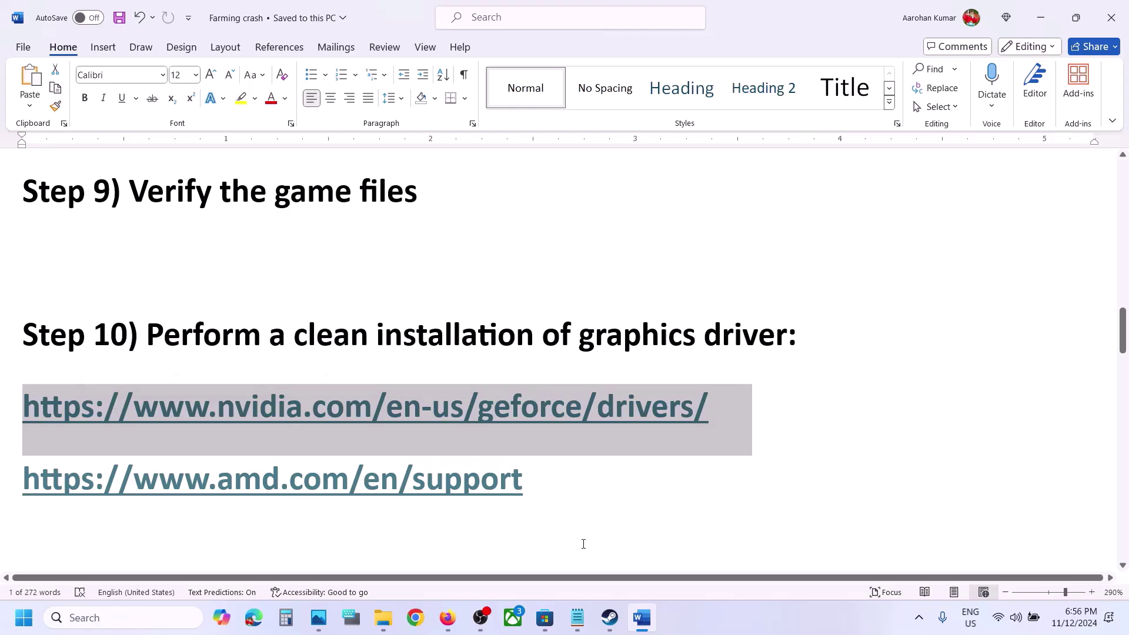
pyautogui.moveTo(537, 476); pyautogui.dragTo(95, 478)
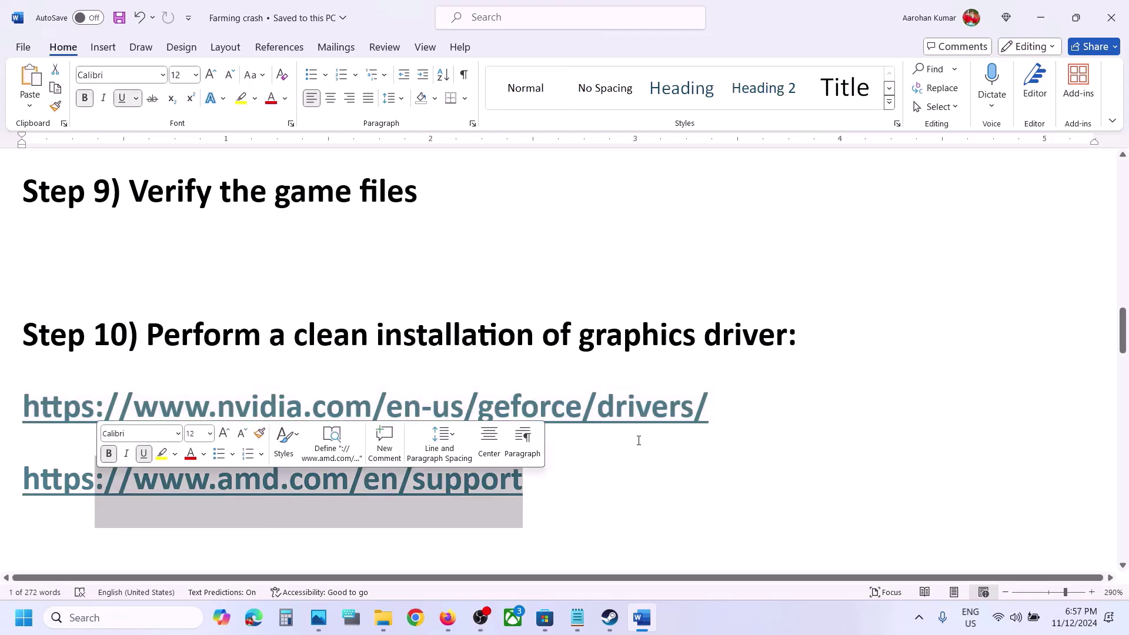
pyautogui.click(713, 604)
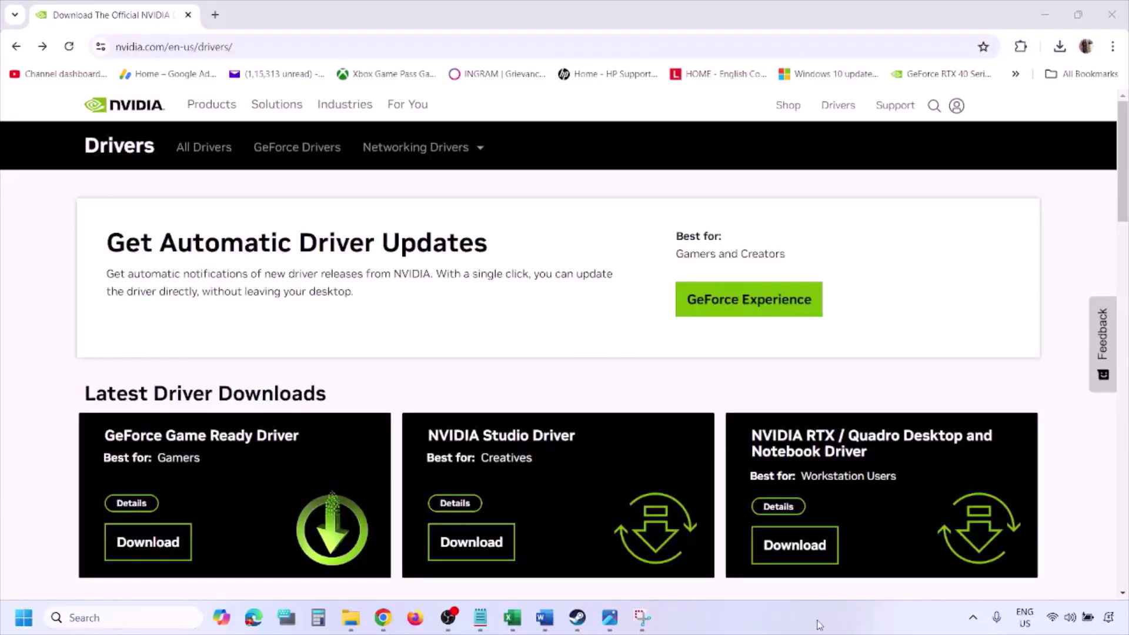
# Run NVIDIA's Manual Driver Search for Windows 11 and open the saved 1.png results screenshot.
pyautogui.scroll(-8, 264, 360)
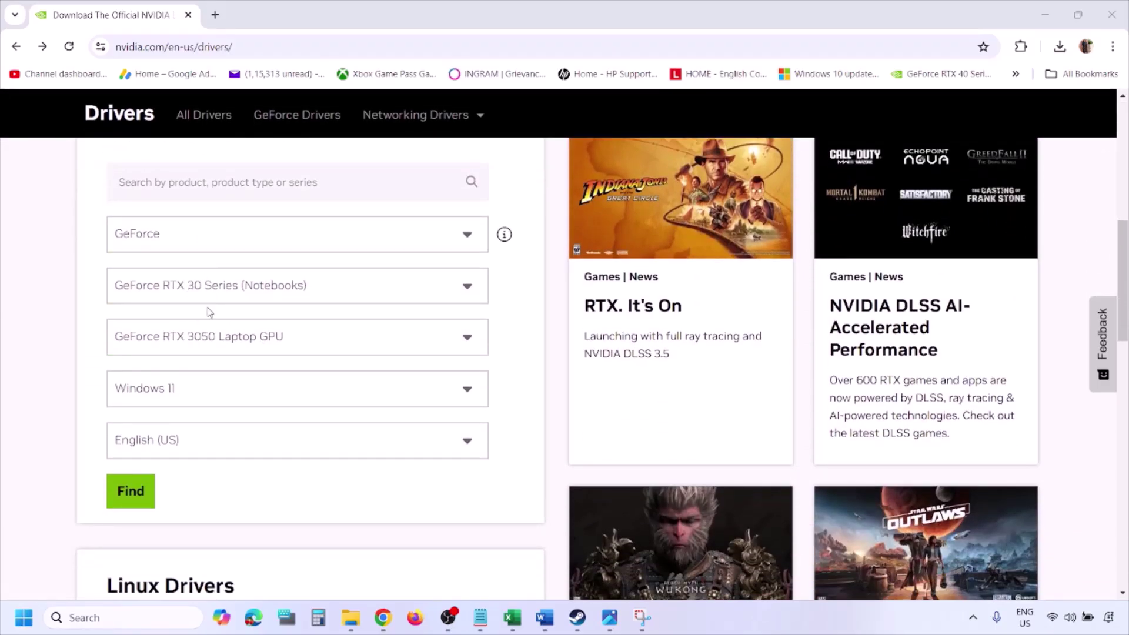
pyautogui.click(187, 392)
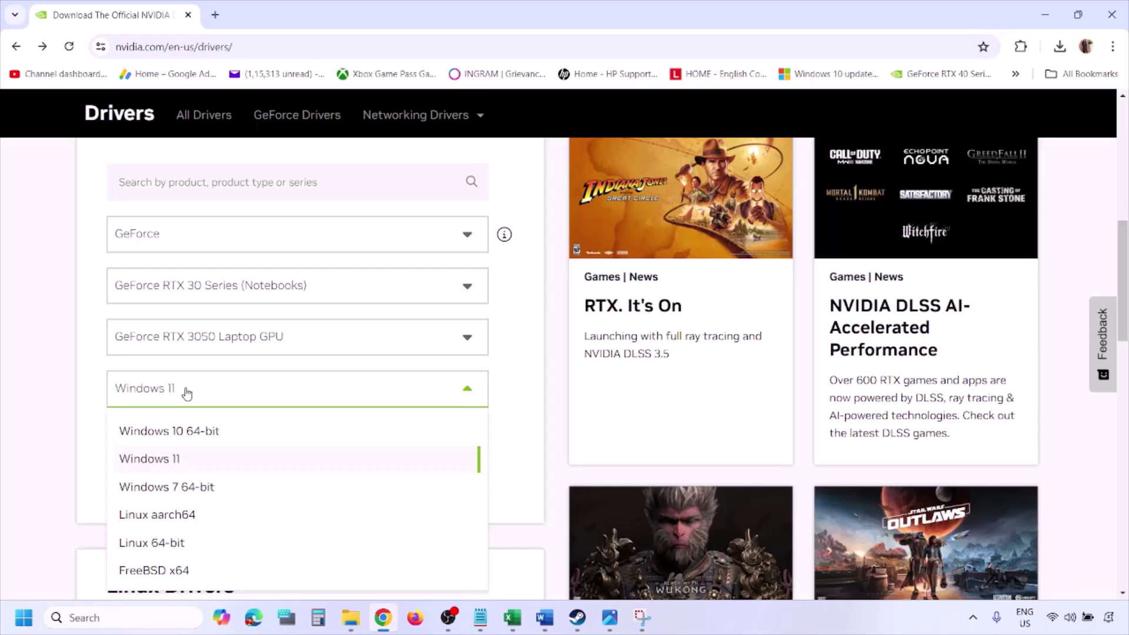
pyautogui.click(164, 460)
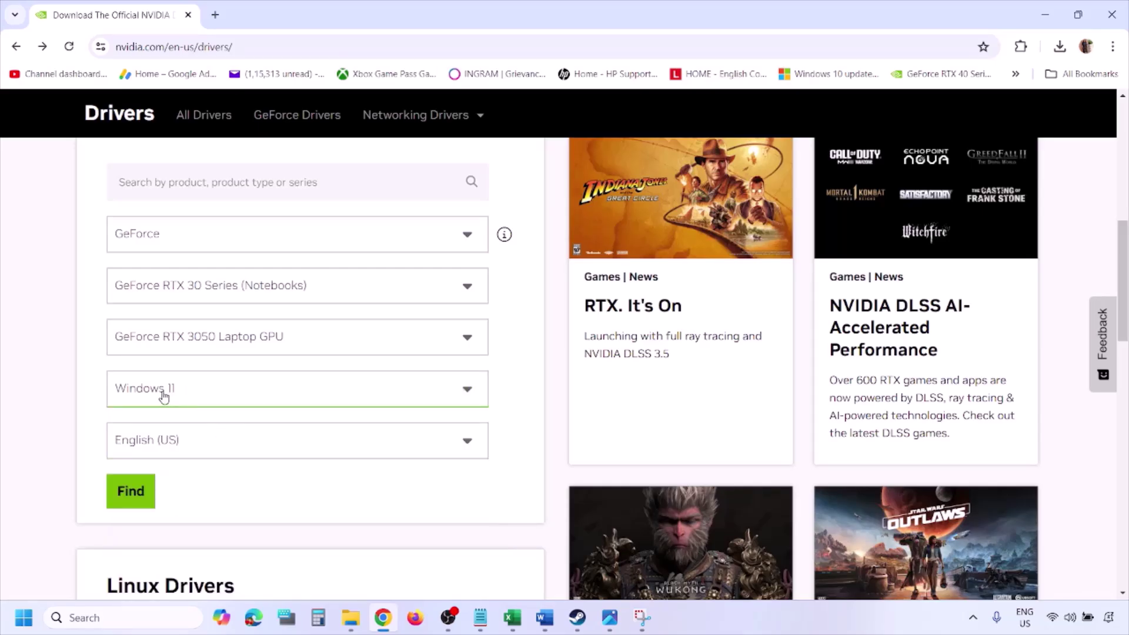
pyautogui.click(130, 492)
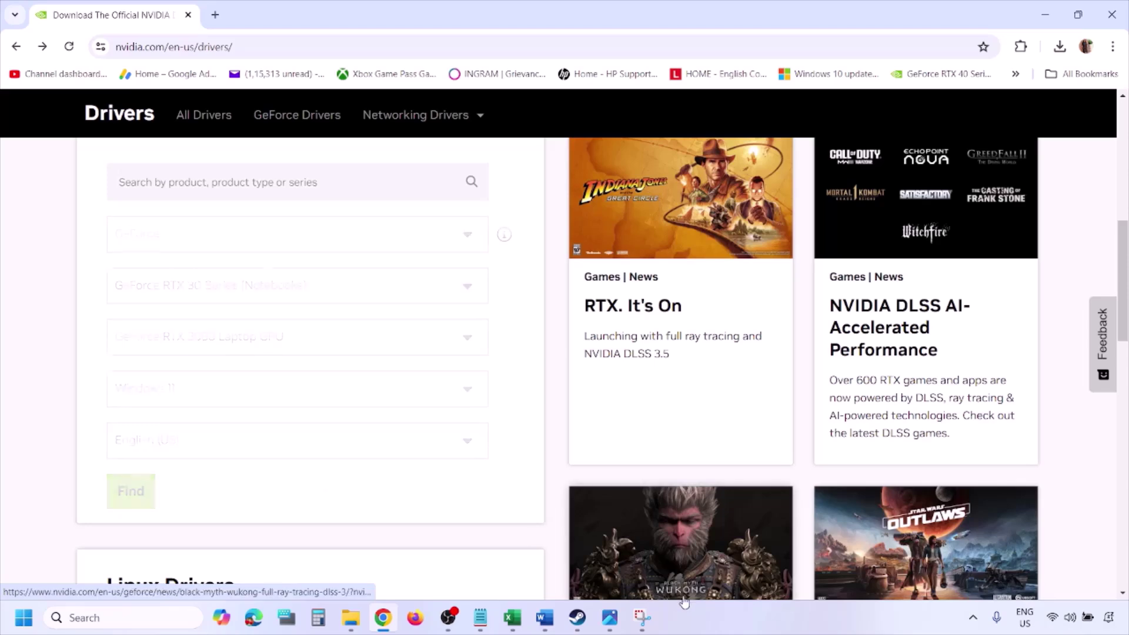
pyautogui.click(609, 618)
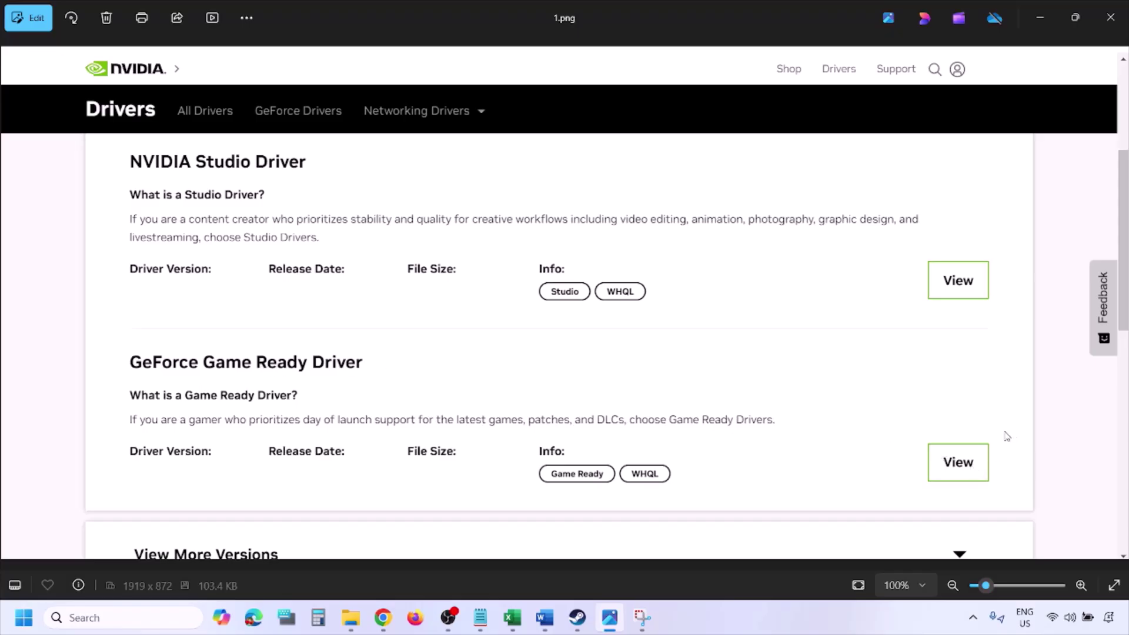
# Page through screenshots 2.png to 5.png, ending on custom installation options with clean installation ticked.
pyautogui.press('Right')
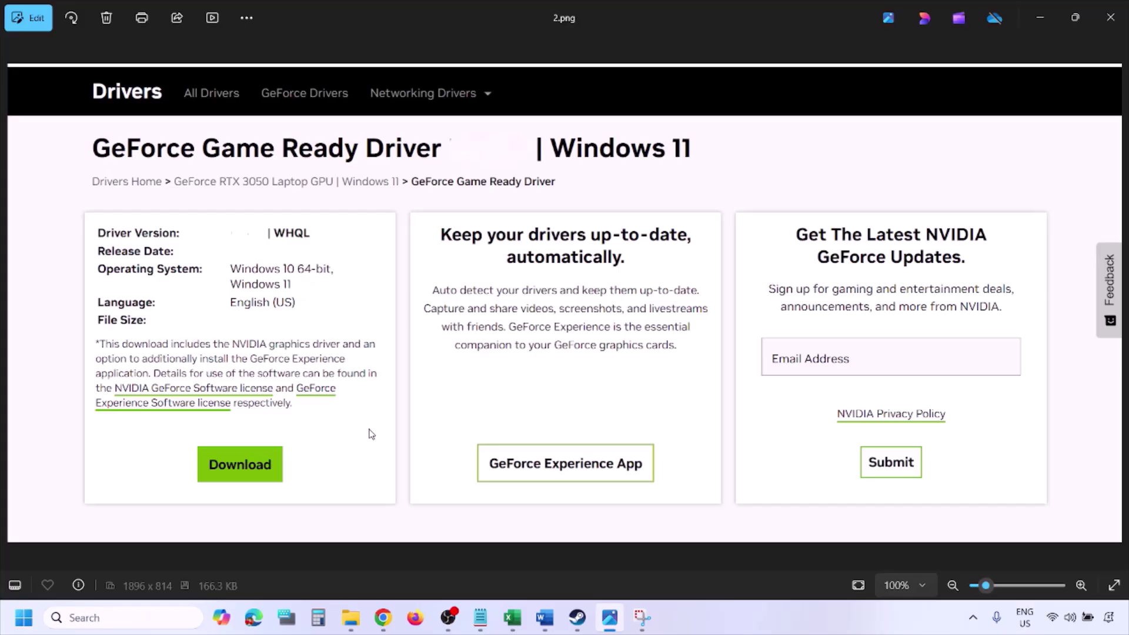
pyautogui.press('Right')
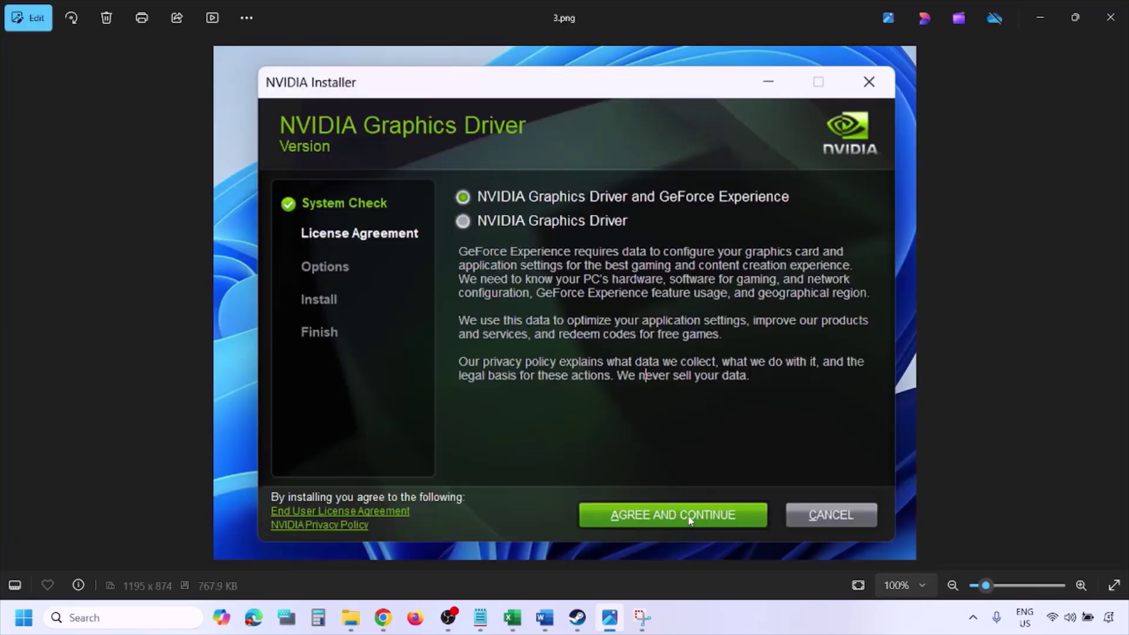
pyautogui.press('Right')
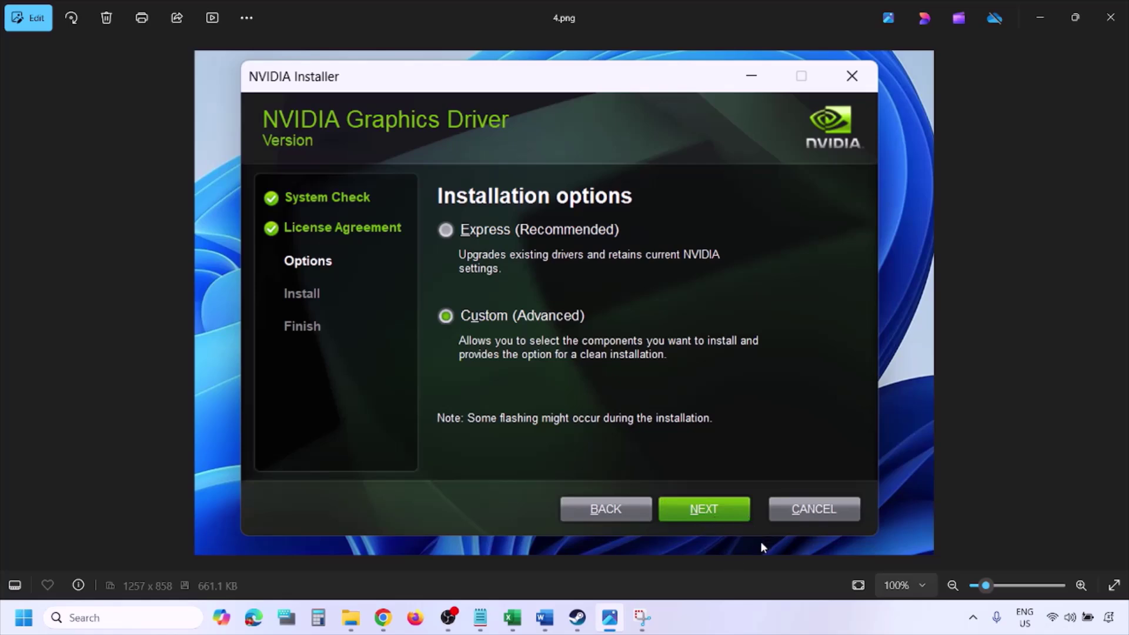
pyautogui.press('Right')
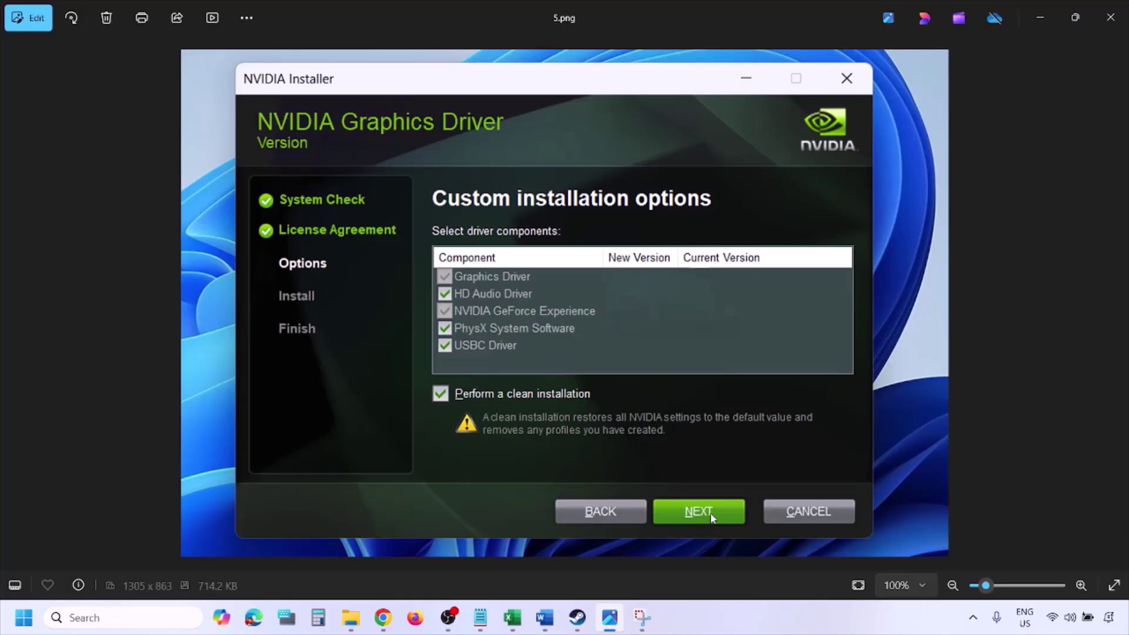
# Show the Start menu's power options including Restart, then dismiss them without restarting.
pyautogui.click(23, 617)
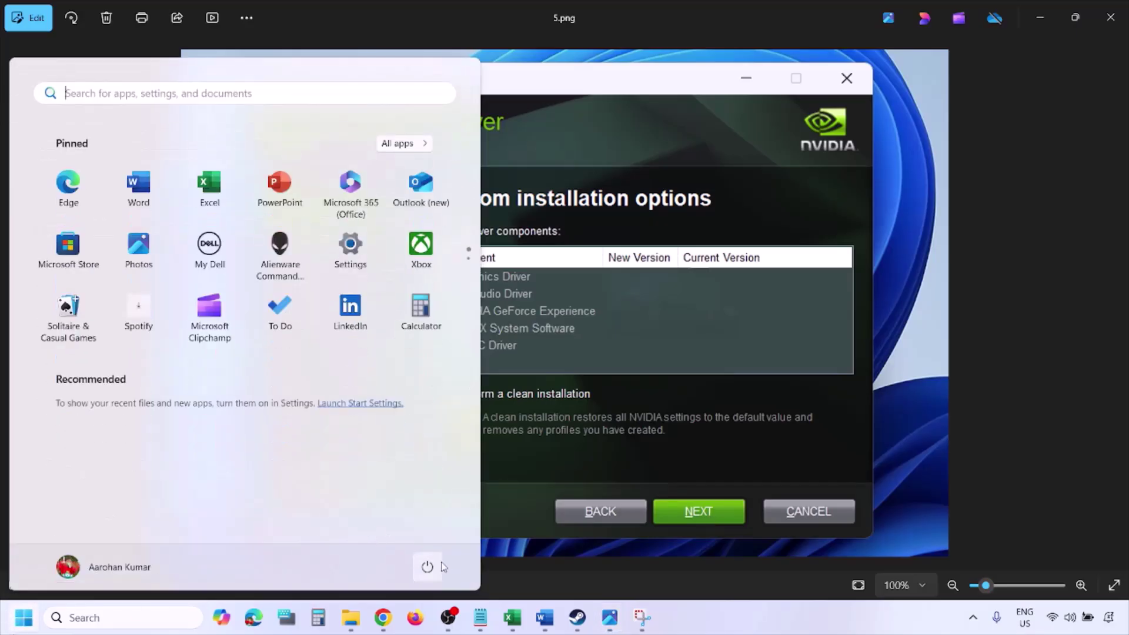
pyautogui.click(428, 568)
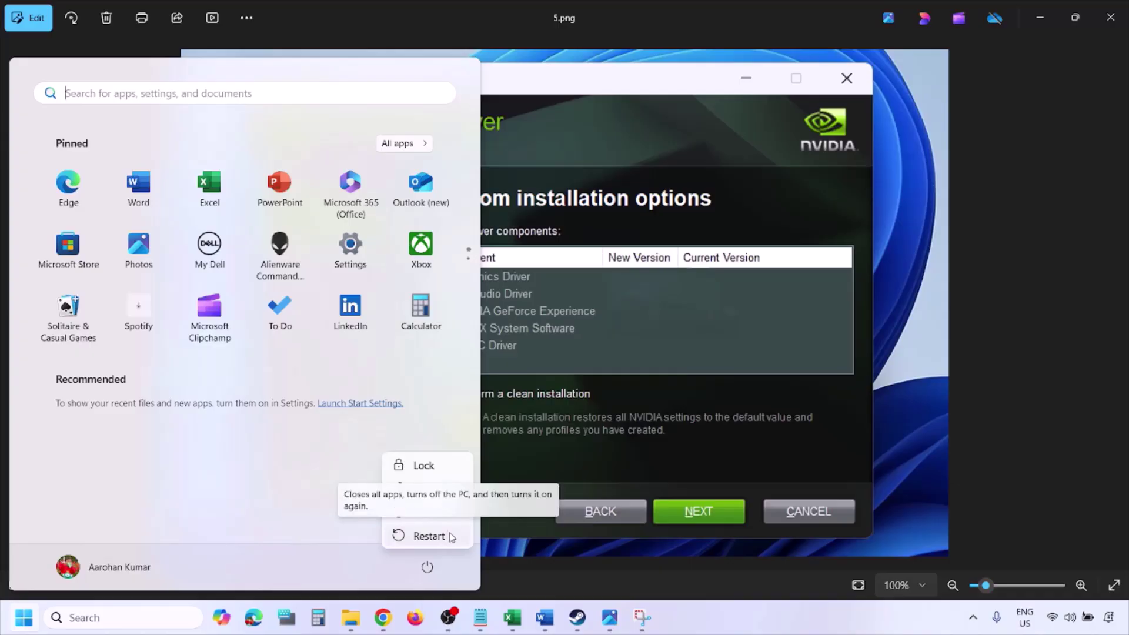
pyautogui.press('Escape')
pyautogui.press('Escape')
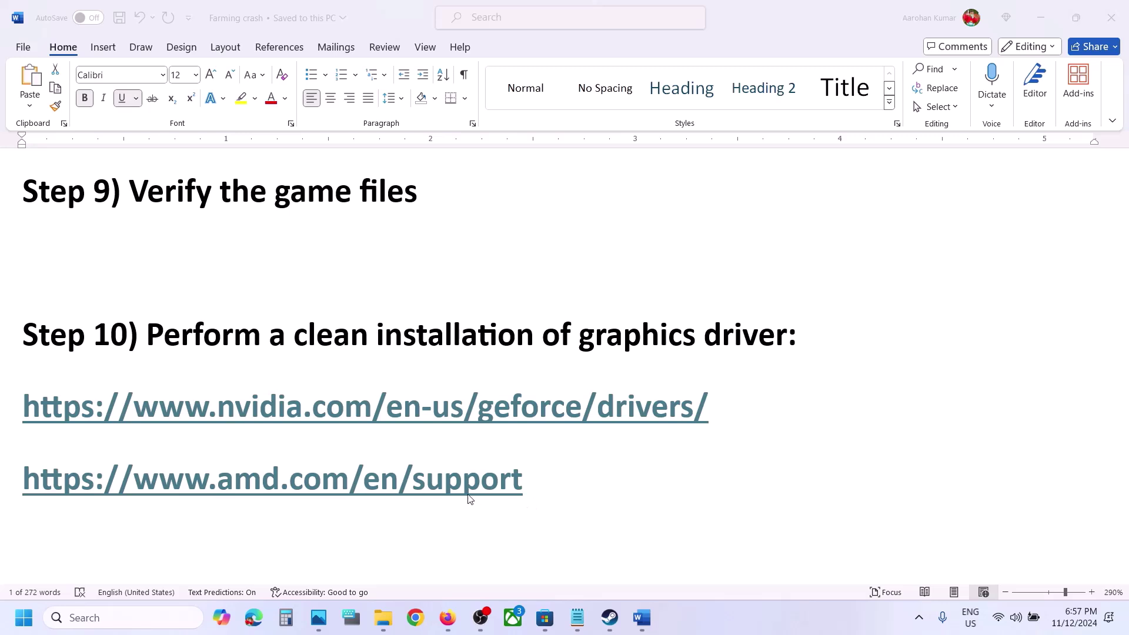
# Copy the word 'graphics' from Step 11 and search for it in Windows search.
pyautogui.scroll(-4, 596, 495)
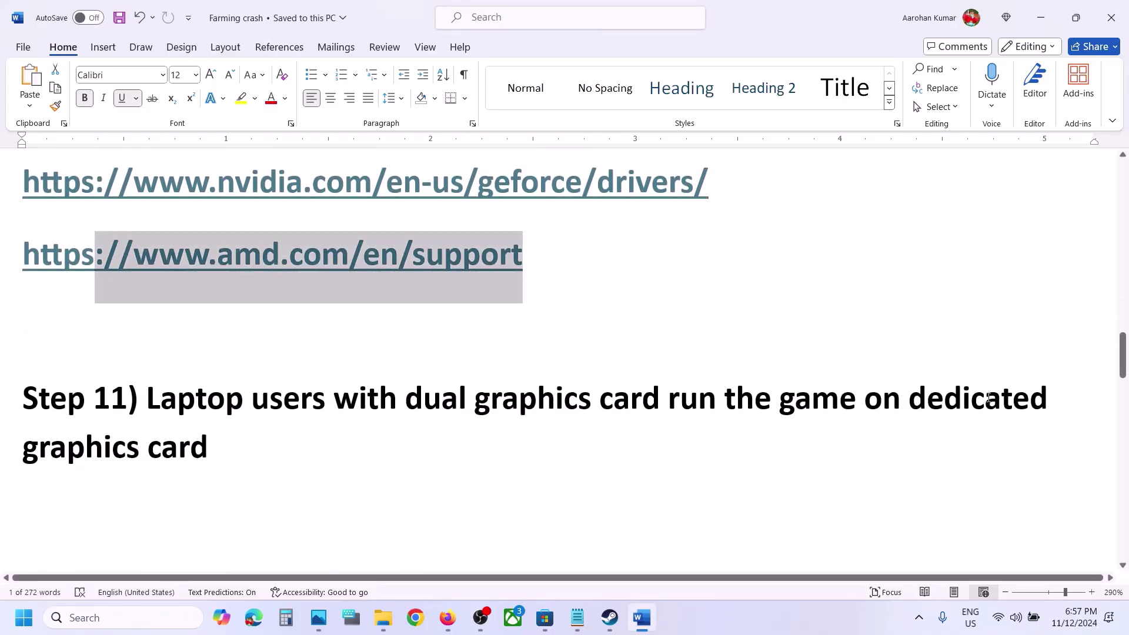
pyautogui.doubleClick(493, 398)
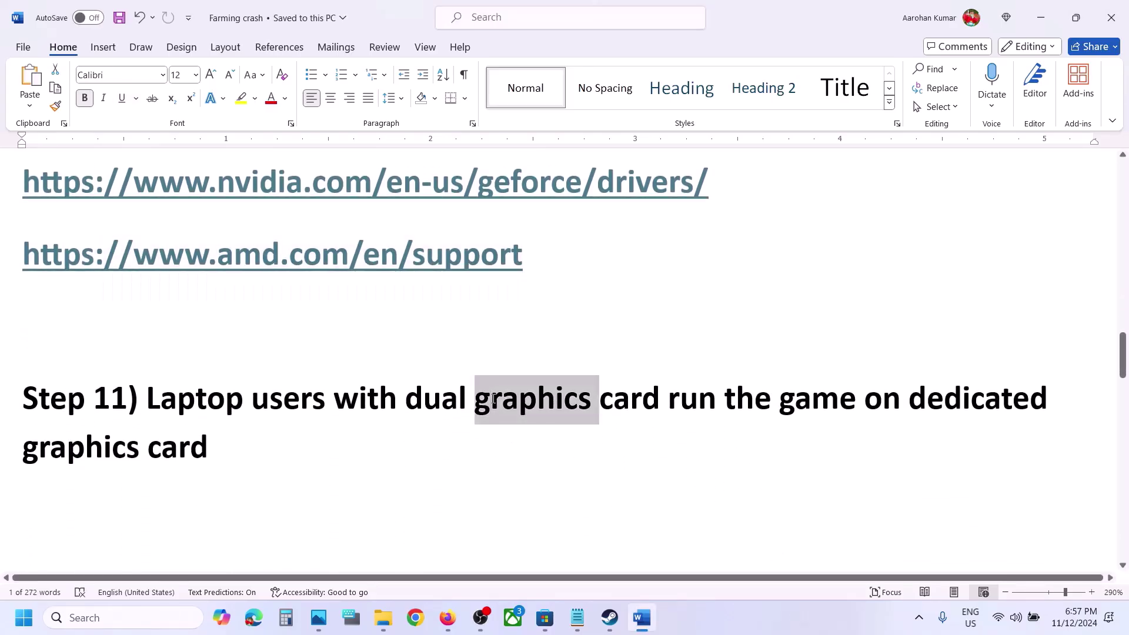
pyautogui.hotkey('ctrl', 'c')
pyautogui.click(156, 618)
pyautogui.hotkey('ctrl', 'v')
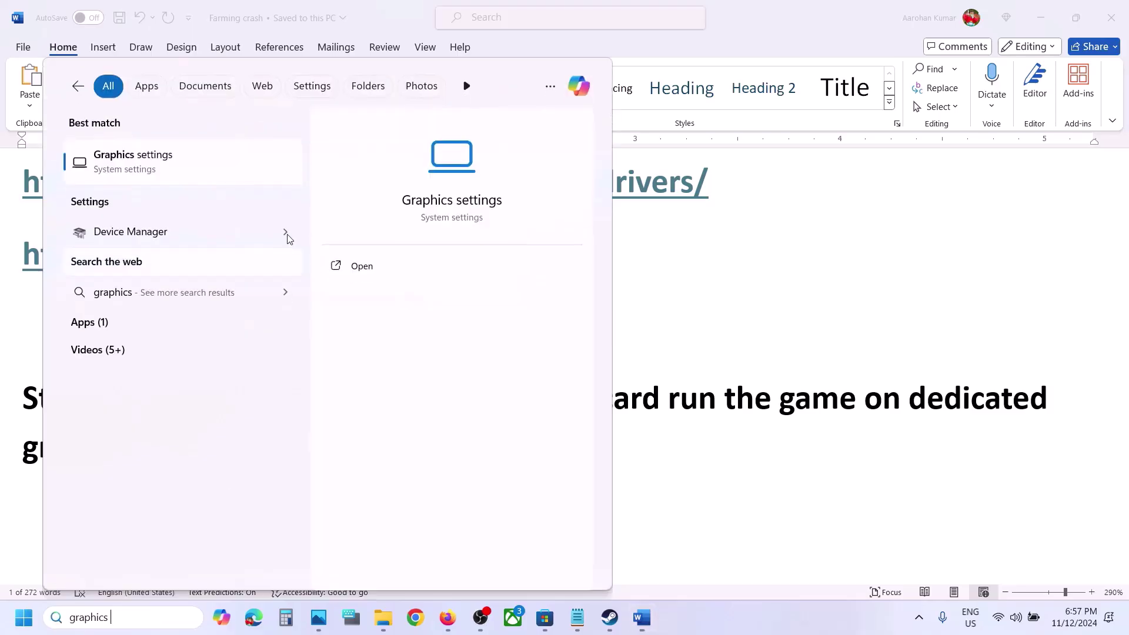
# Add FarmingSimulator2025 from Steam\steamapps\common\Farming Simulator 25 to the Graphics app list.
pyautogui.click(204, 164)
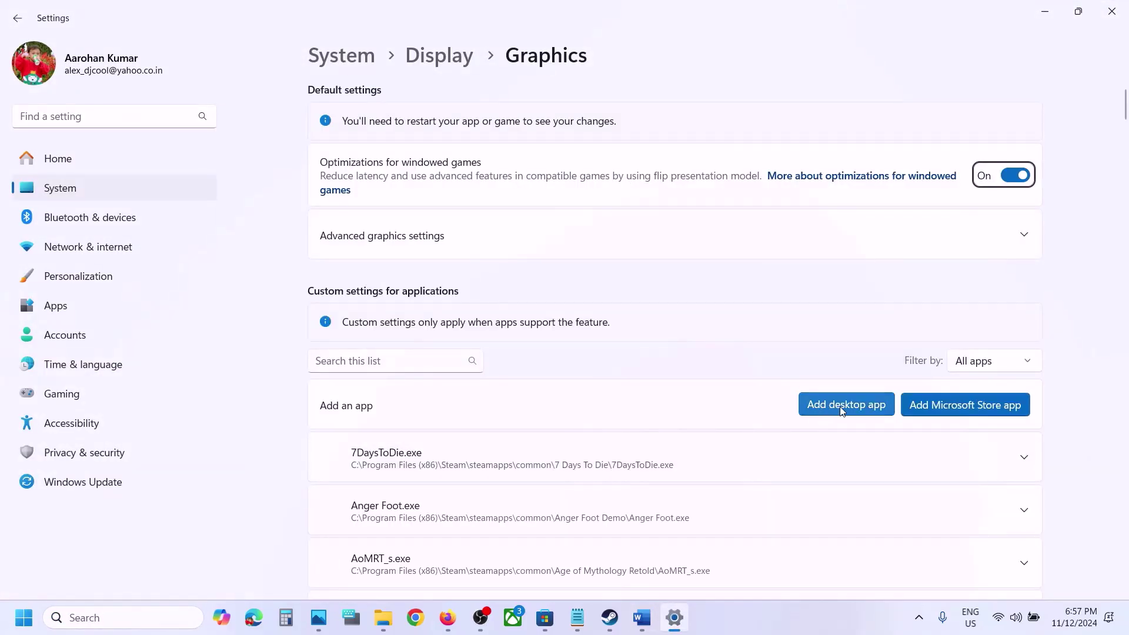
pyautogui.click(842, 411)
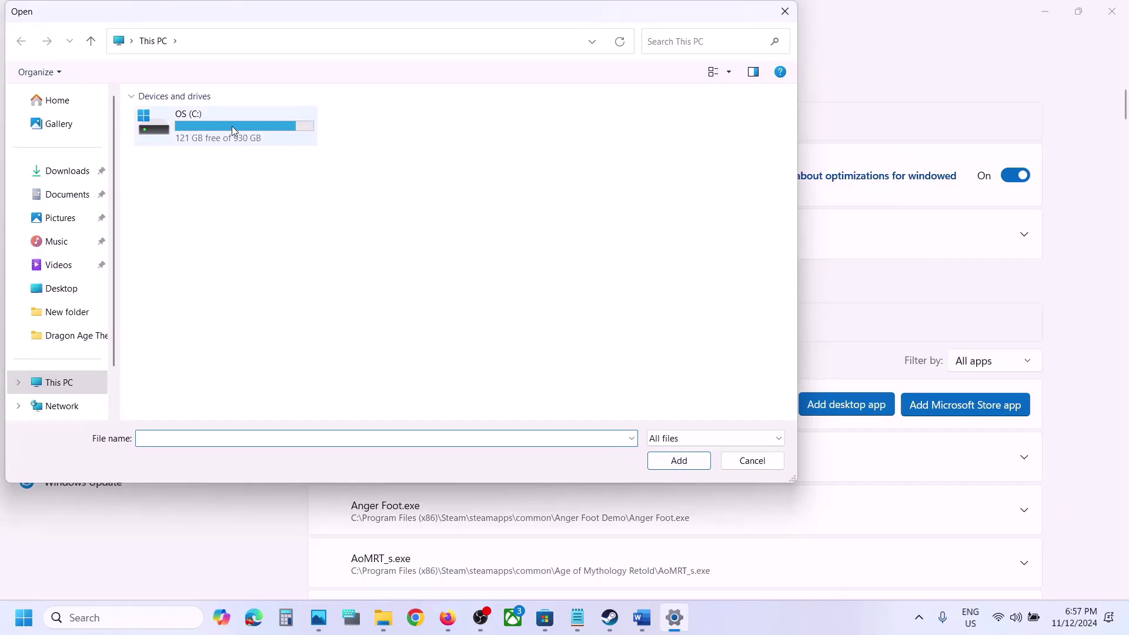
pyautogui.doubleClick(207, 130)
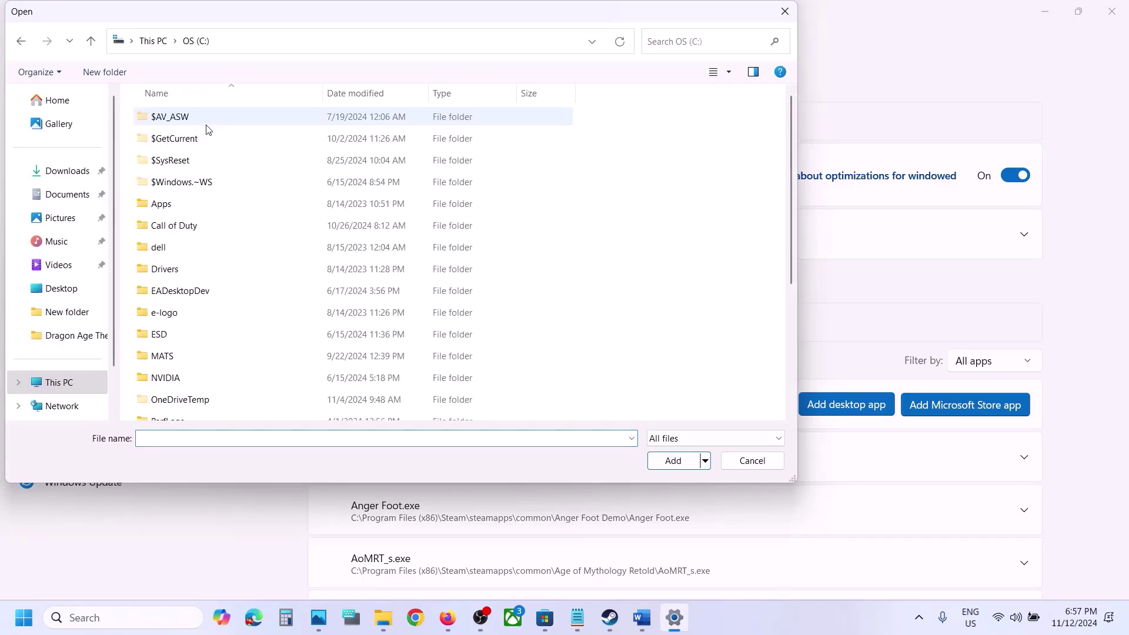
pyautogui.scroll(-3, 250, 276)
pyautogui.doubleClick(216, 266)
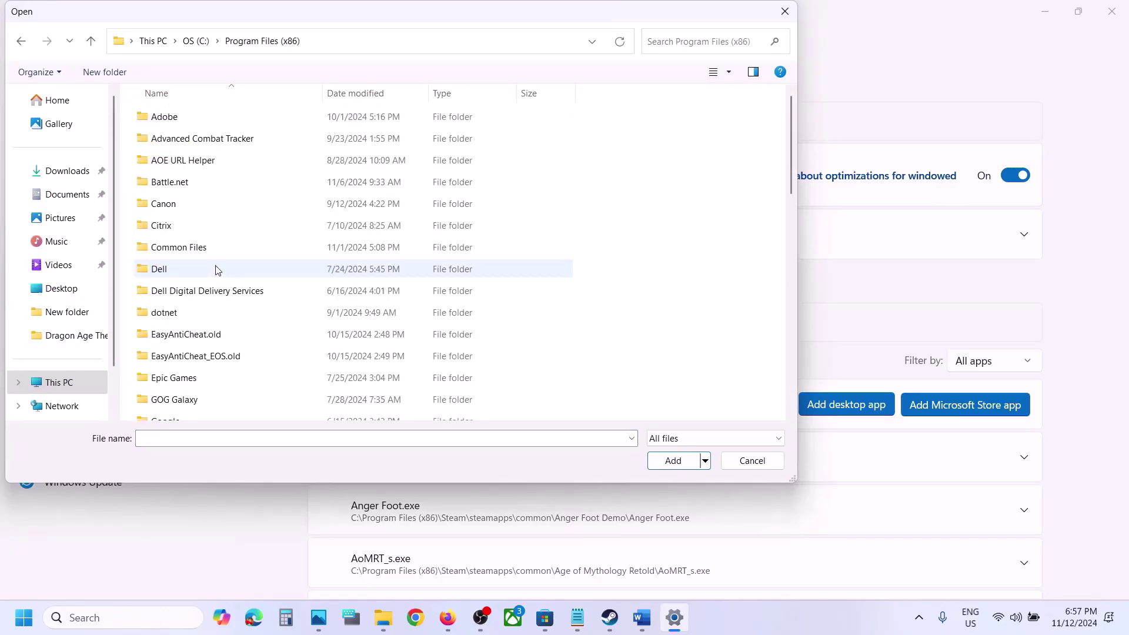
pyautogui.scroll(-6, 206, 280)
pyautogui.scroll(-2, 182, 371)
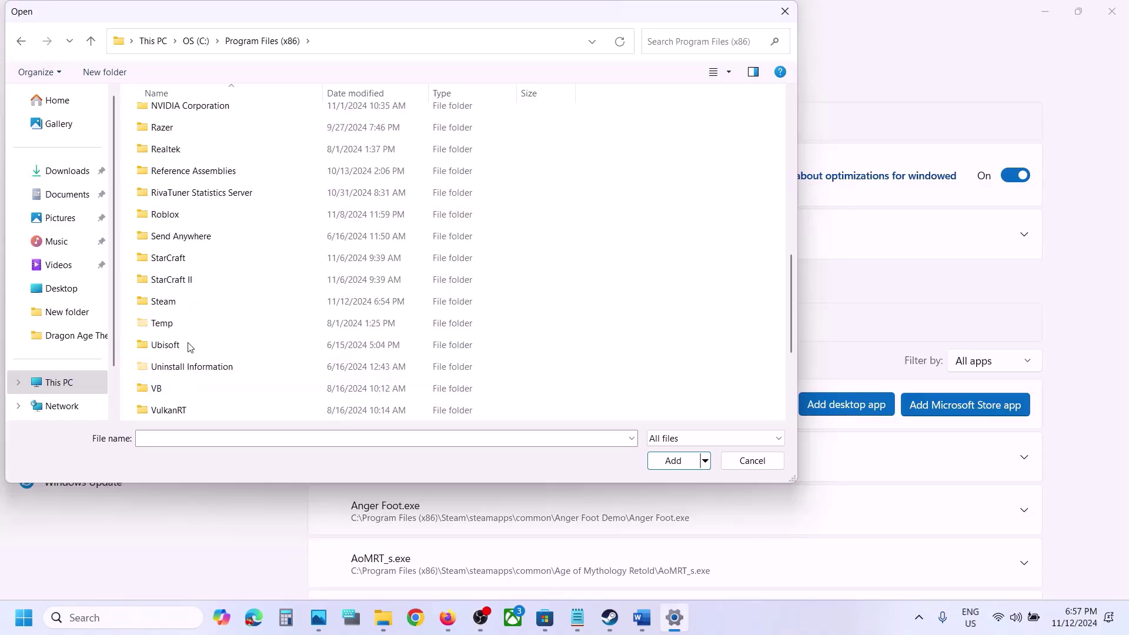
pyautogui.doubleClick(168, 301)
pyautogui.scroll(-5, 203, 282)
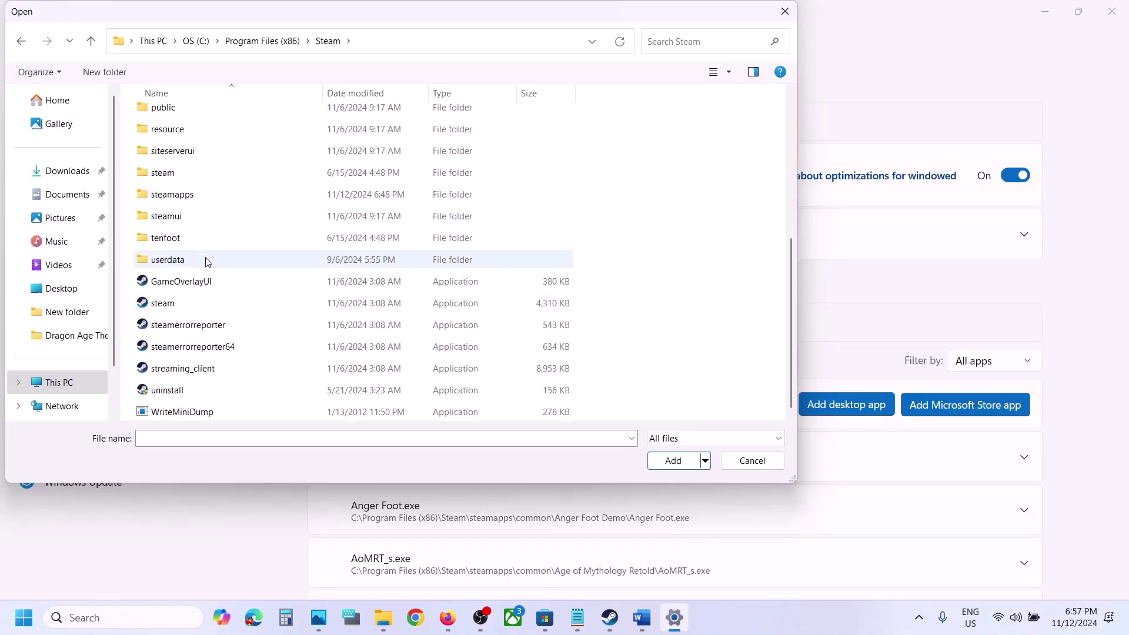
pyautogui.doubleClick(176, 195)
pyautogui.doubleClick(189, 116)
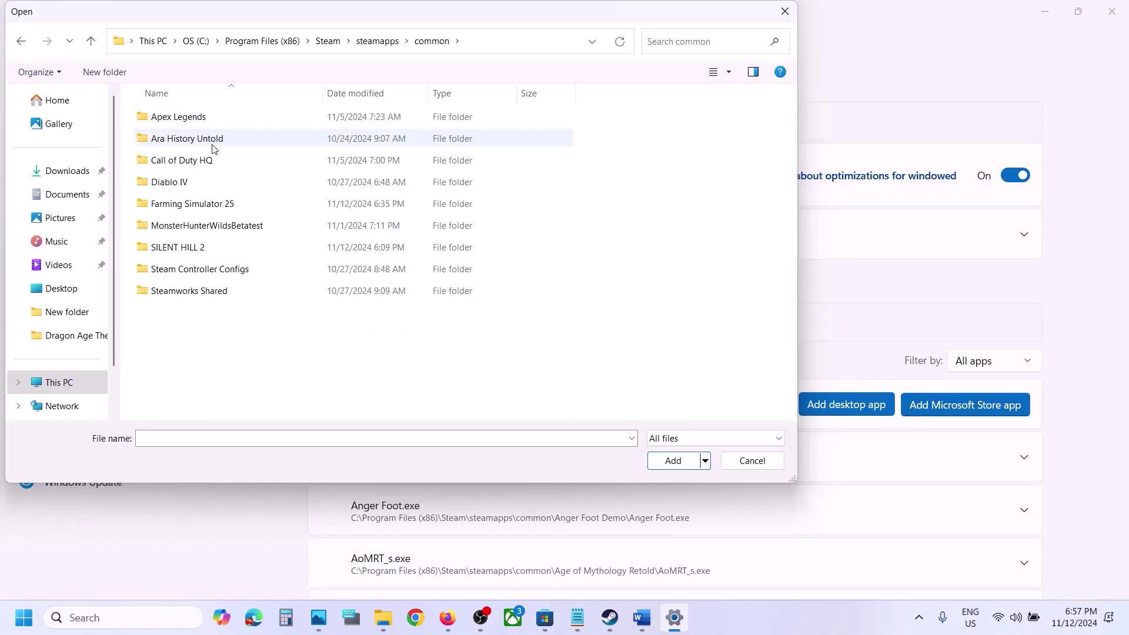
pyautogui.click(210, 205)
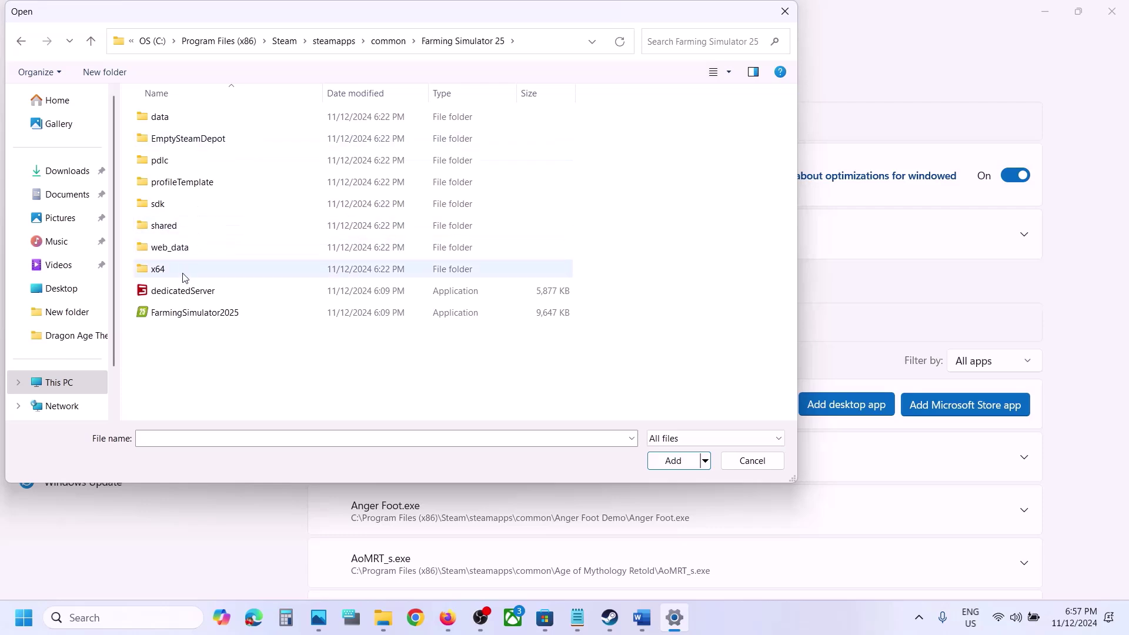
pyautogui.click(176, 311)
pyautogui.click(681, 465)
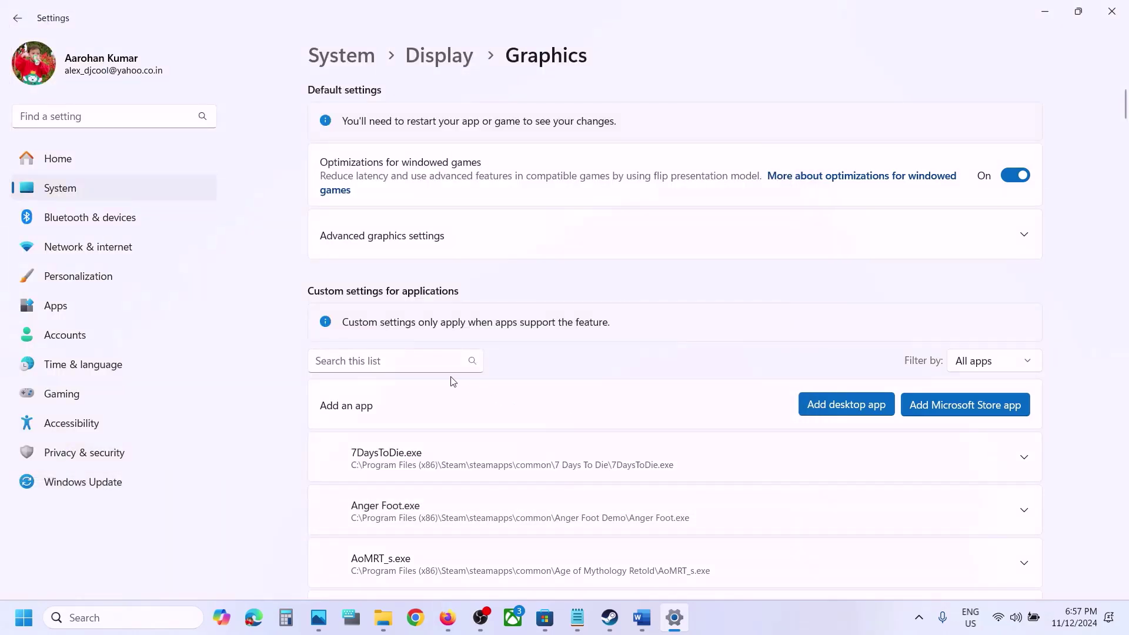
# Set GIANTS Launcher's GPU preference to High Performance (NVIDIA GeForce RTX 3050 Laptop GPU).
pyautogui.scroll(-15, 527, 418)
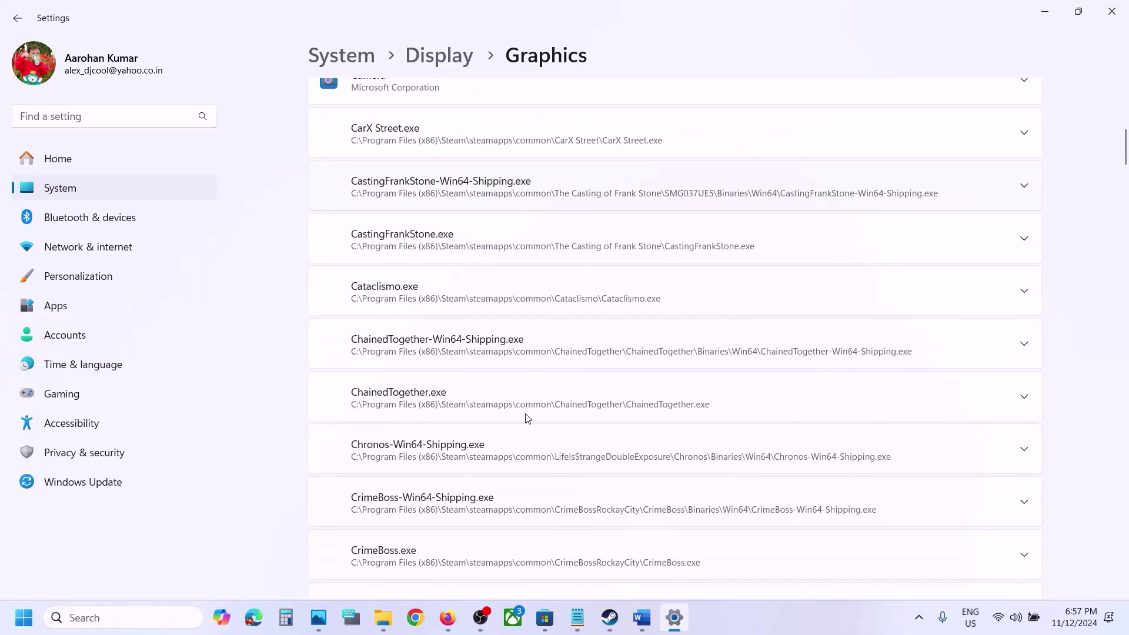
pyautogui.scroll(-15, 528, 418)
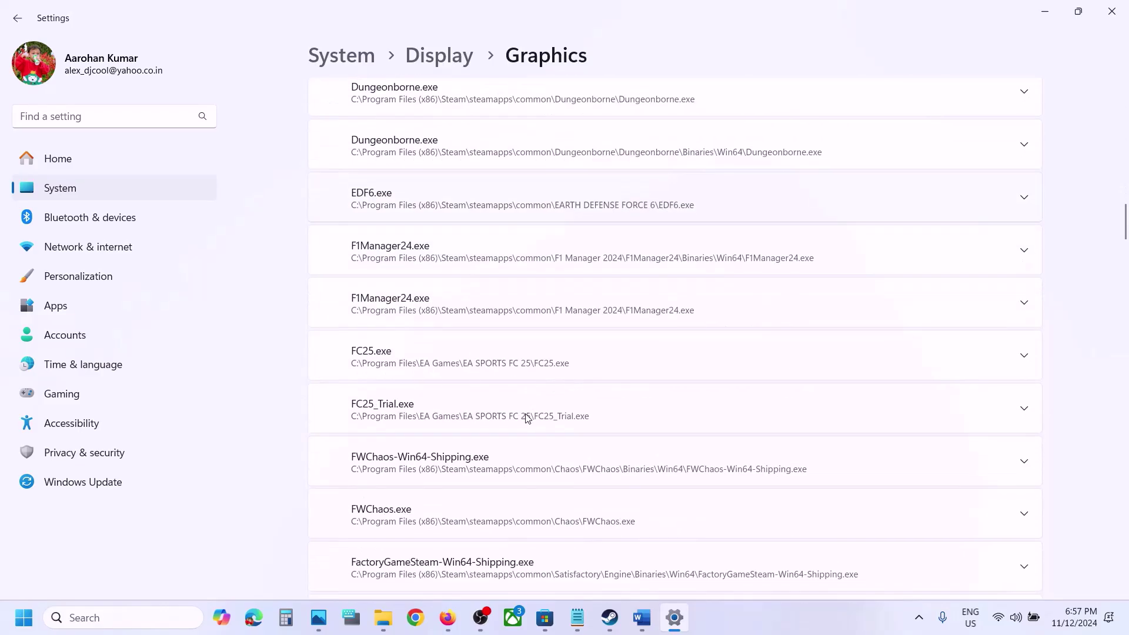
pyautogui.scroll(-15, 527, 418)
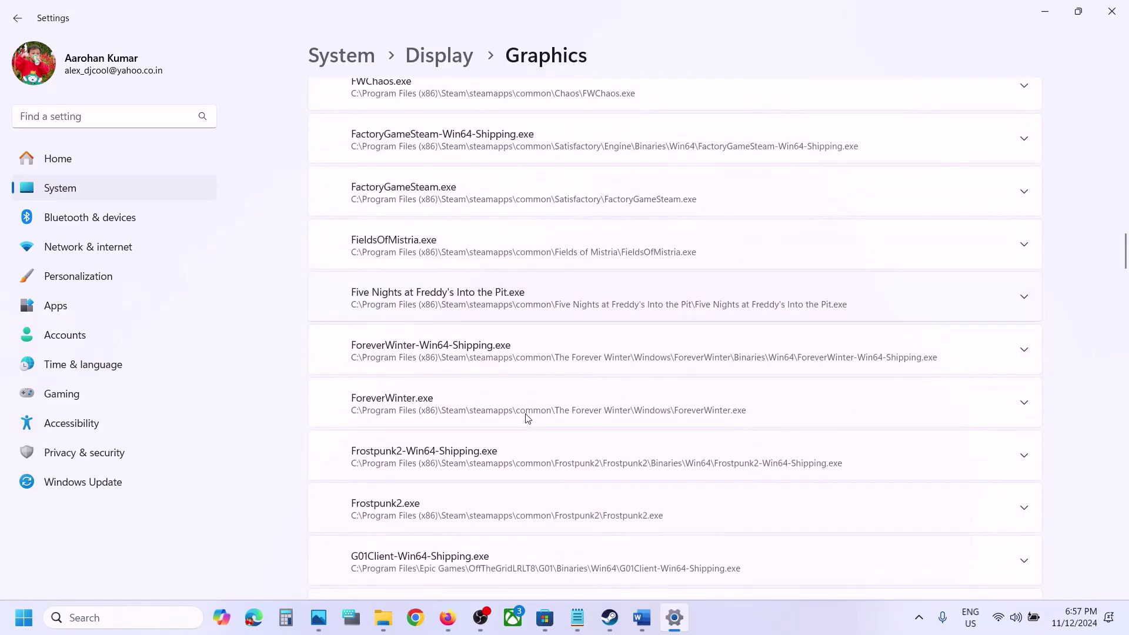
pyautogui.scroll(-2, 526, 417)
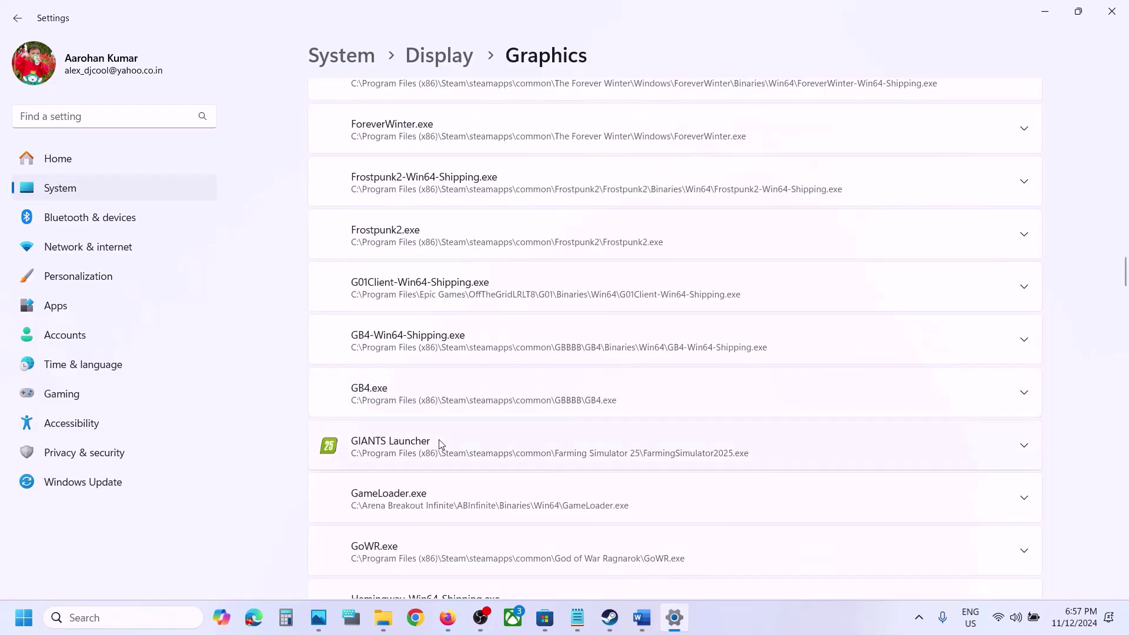
pyautogui.scroll(-1, 435, 435)
pyautogui.click(1023, 369)
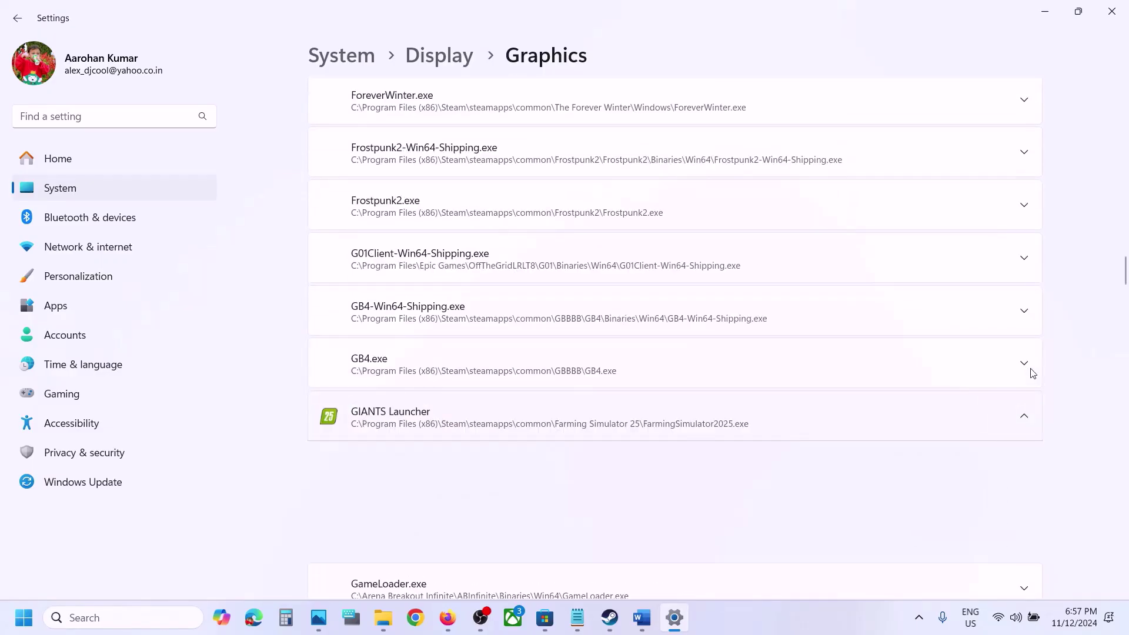
pyautogui.click(953, 467)
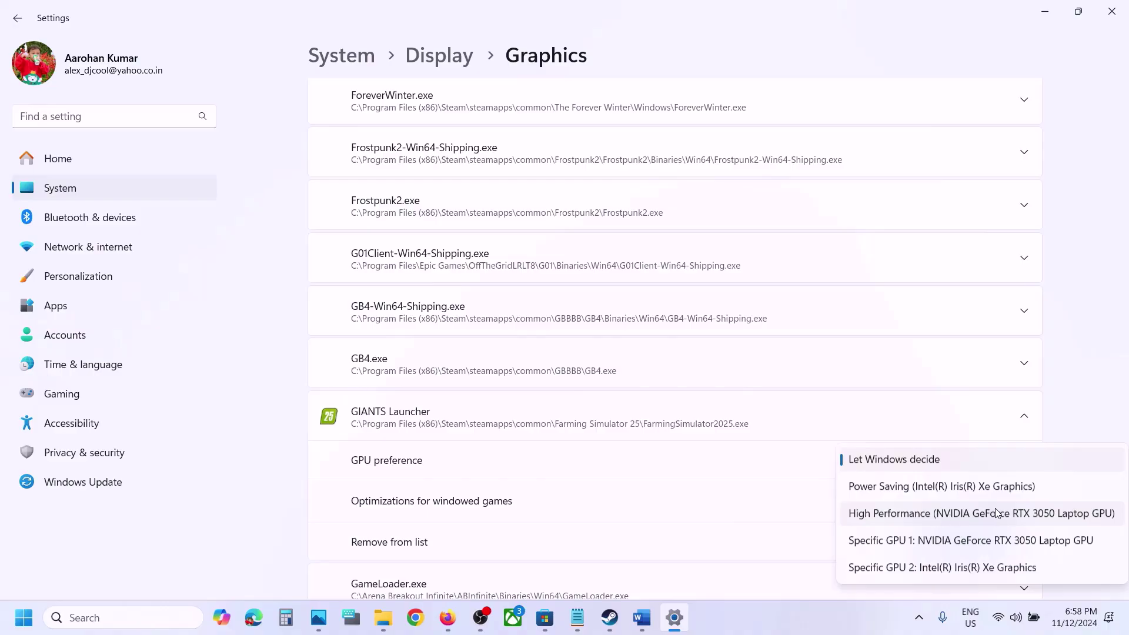
pyautogui.click(929, 513)
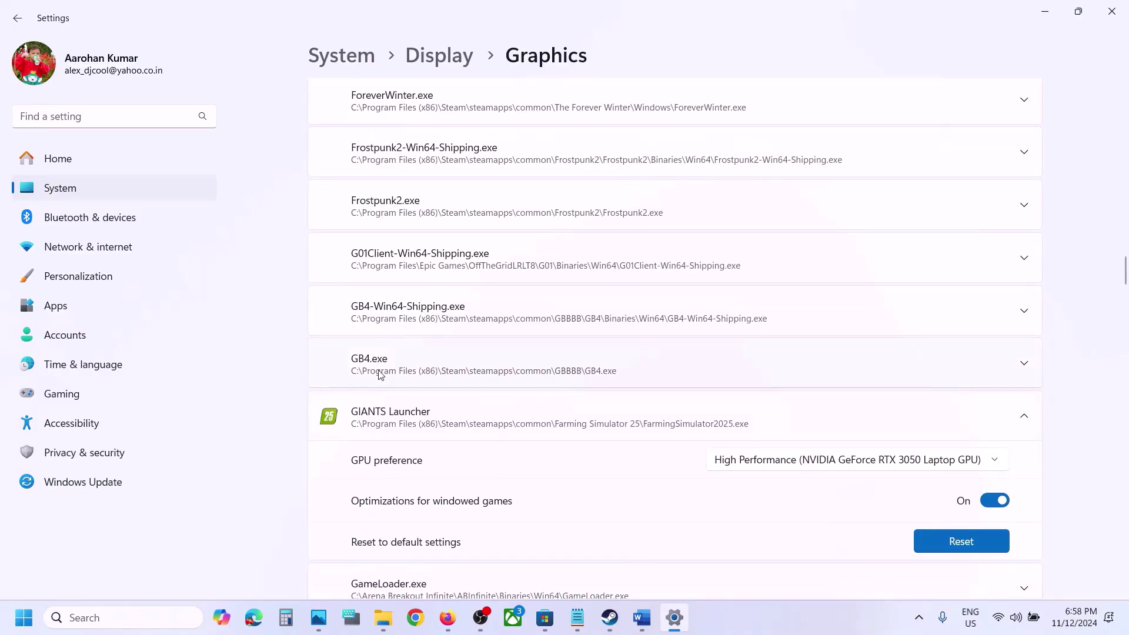
pyautogui.scroll(10, 379, 370)
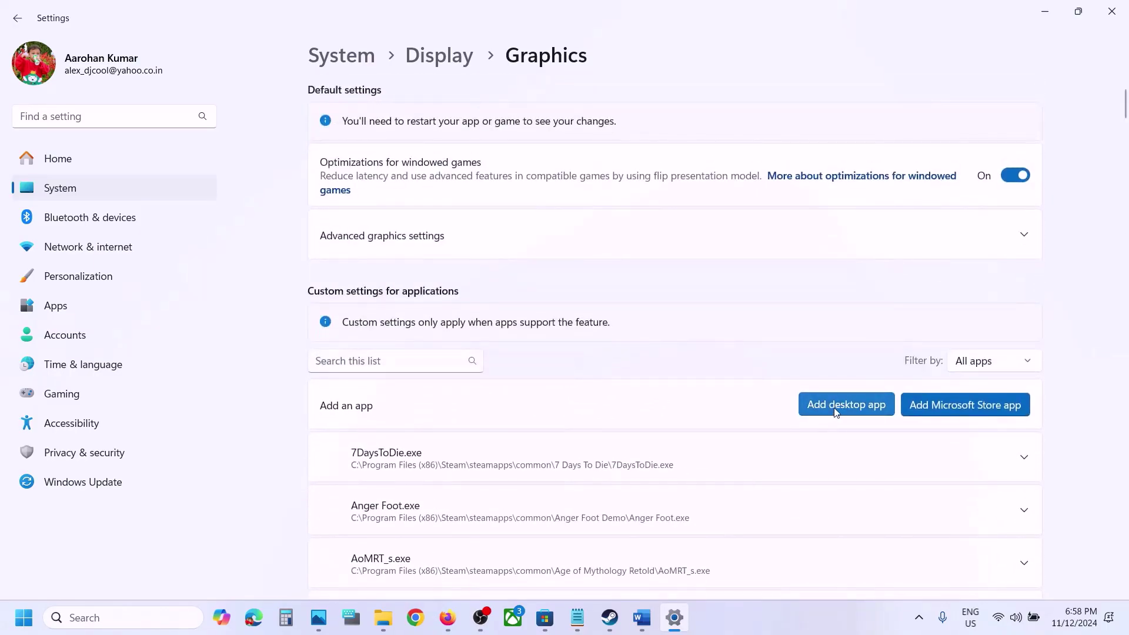
# Add the x64 FarmingSimulator2025Game executable to the Graphics app list.
pyautogui.click(836, 405)
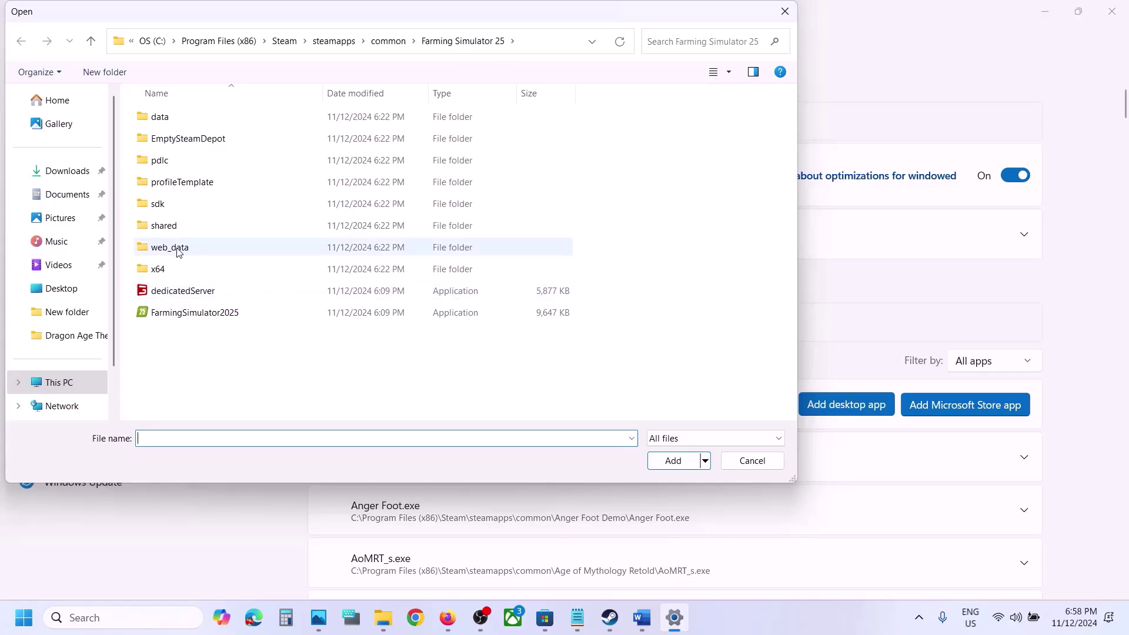
pyautogui.doubleClick(167, 269)
pyautogui.click(232, 142)
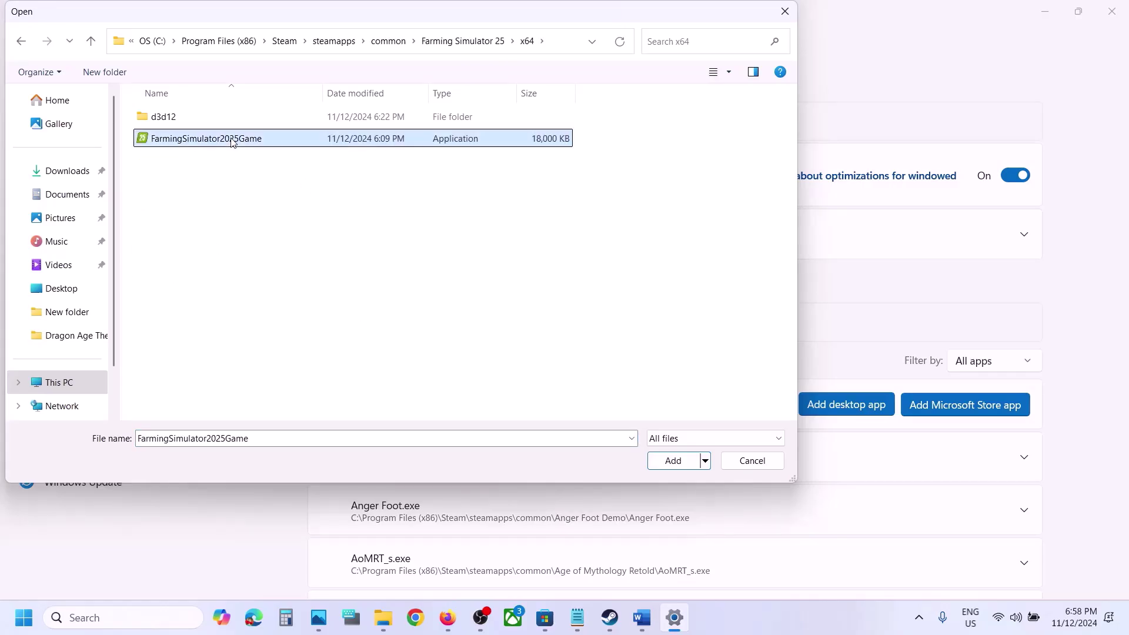
pyautogui.click(673, 461)
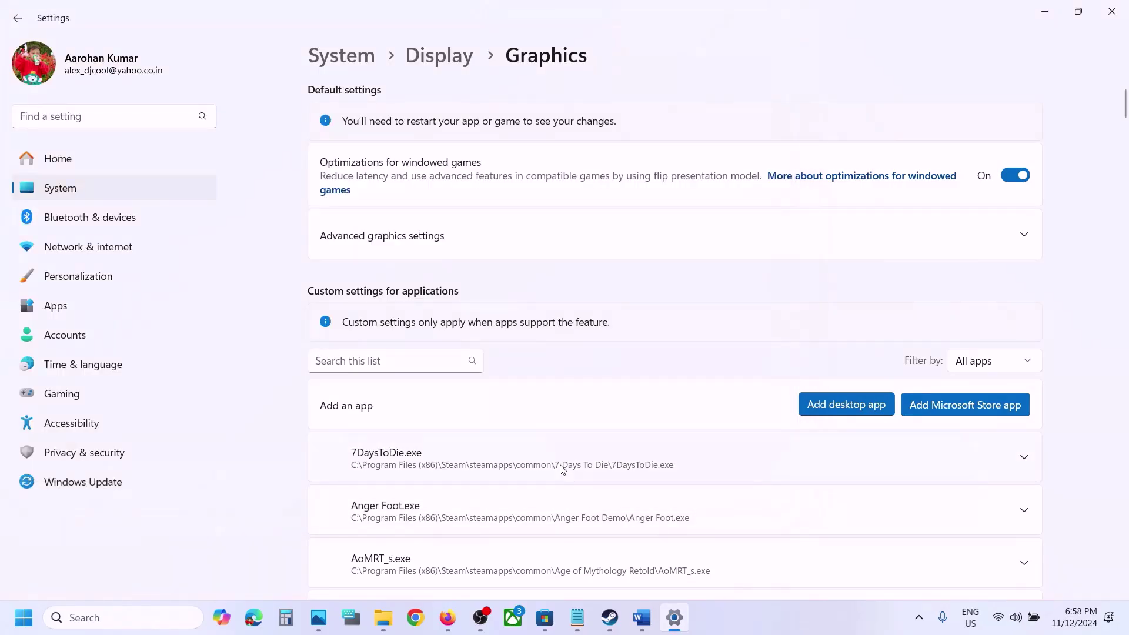
# Set GIANTS Engine 10.0.0's GPU preference to High Performance.
pyautogui.scroll(-13, 561, 469)
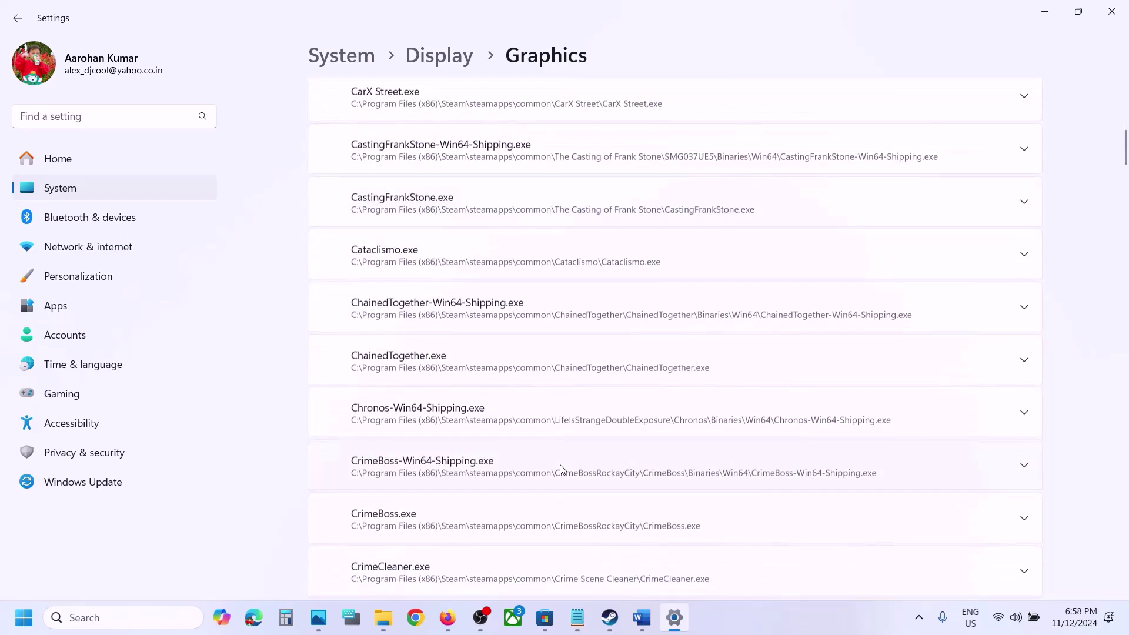
pyautogui.scroll(-15, 560, 469)
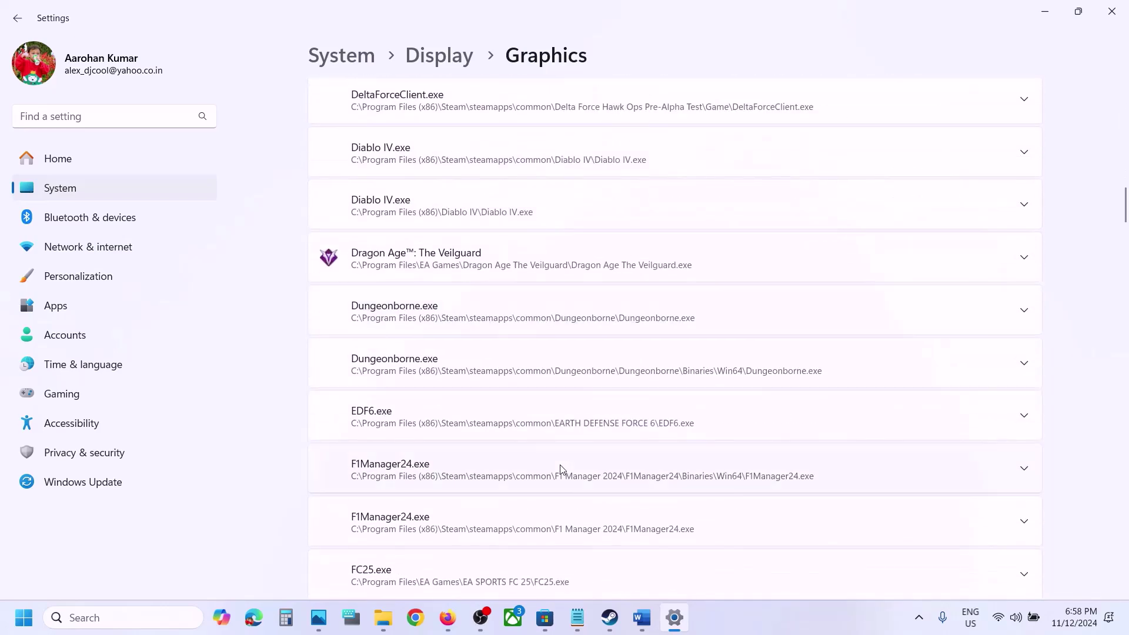
pyautogui.scroll(-15, 560, 469)
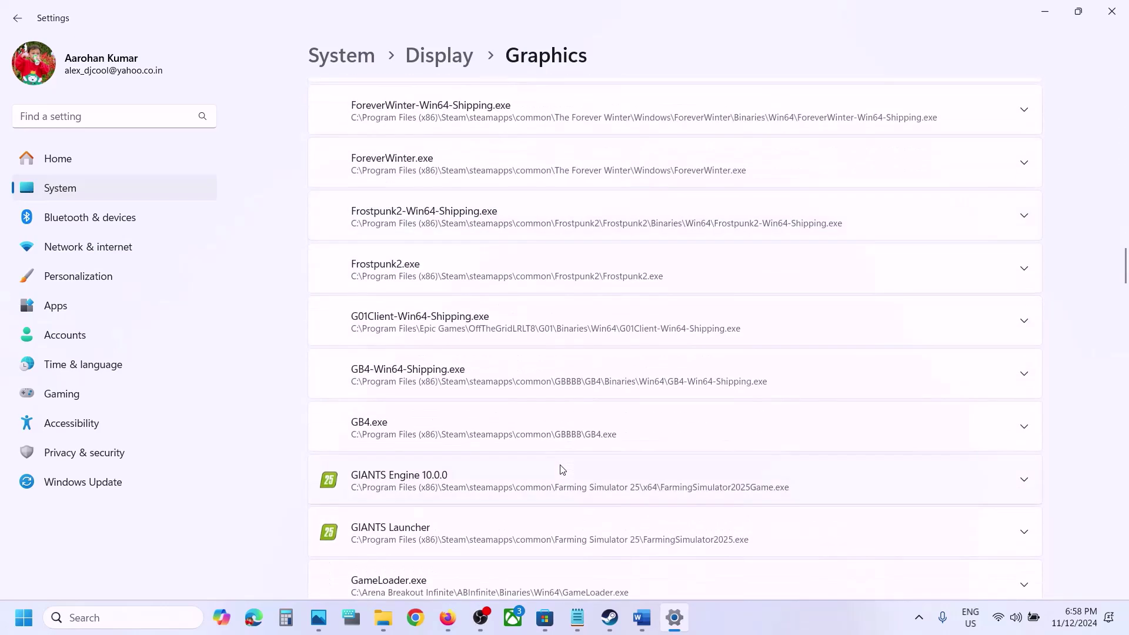
pyautogui.scroll(-2, 562, 468)
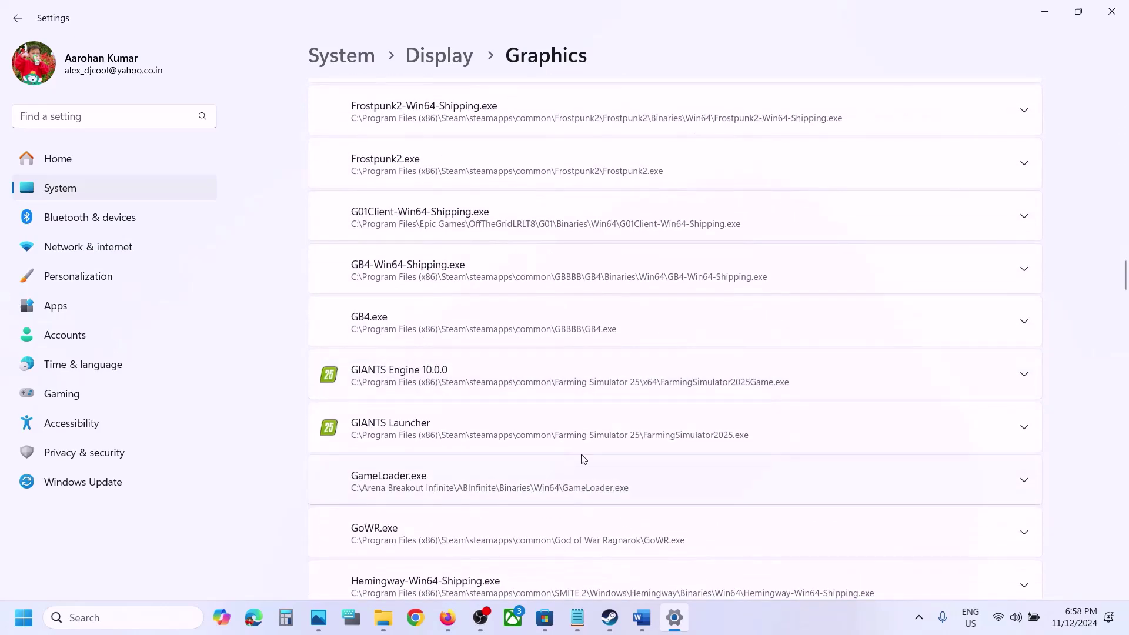
pyautogui.click(1023, 375)
pyautogui.click(986, 466)
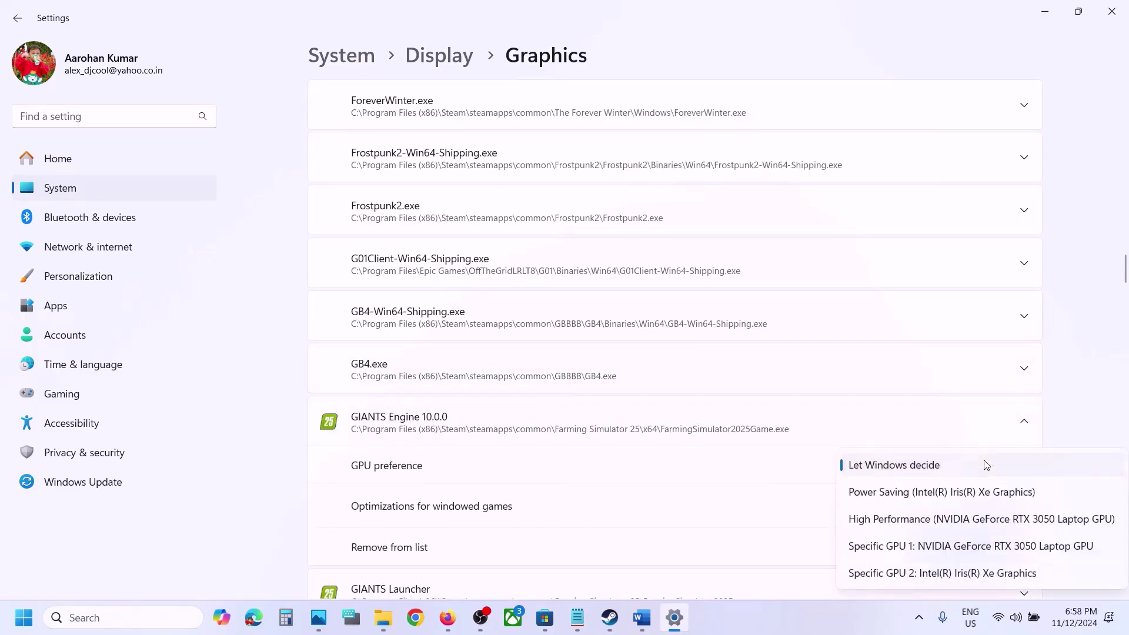
pyautogui.click(920, 520)
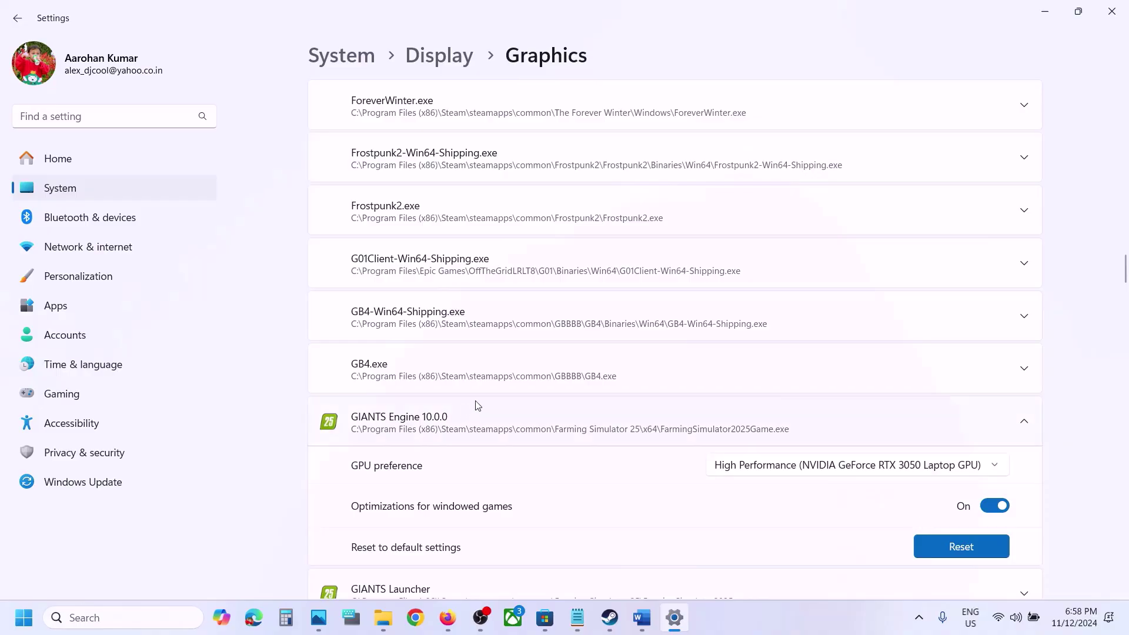
# Close Settings and select the Step 12 line about updating Windows in the Word notes.
pyautogui.click(1117, 21)
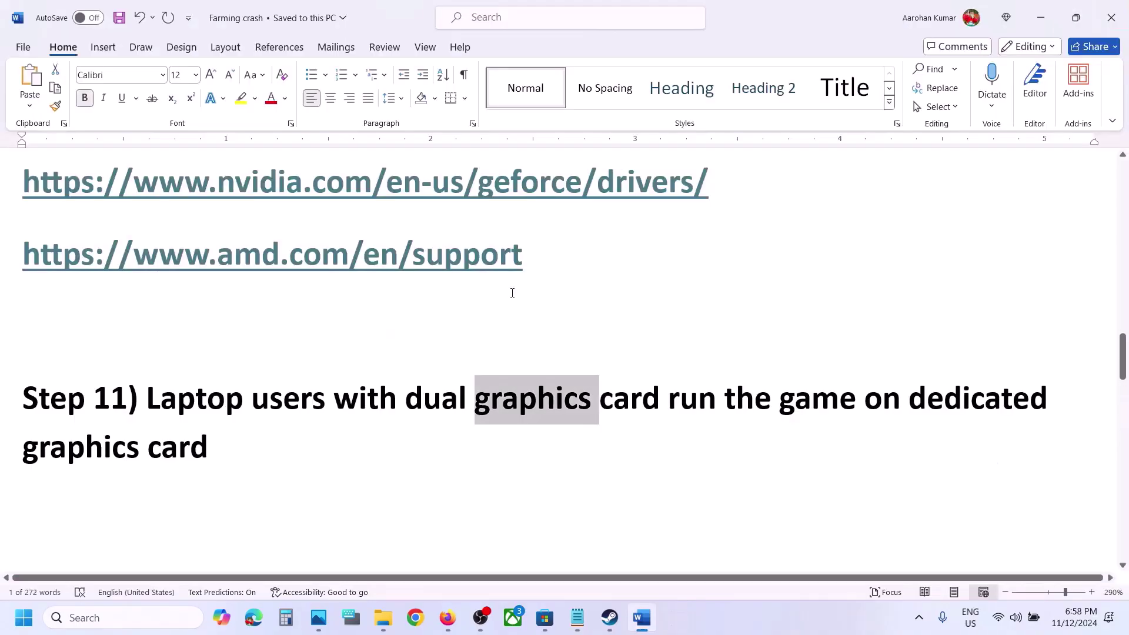
pyautogui.scroll(-3, 512, 290)
pyautogui.scroll(-1, 505, 302)
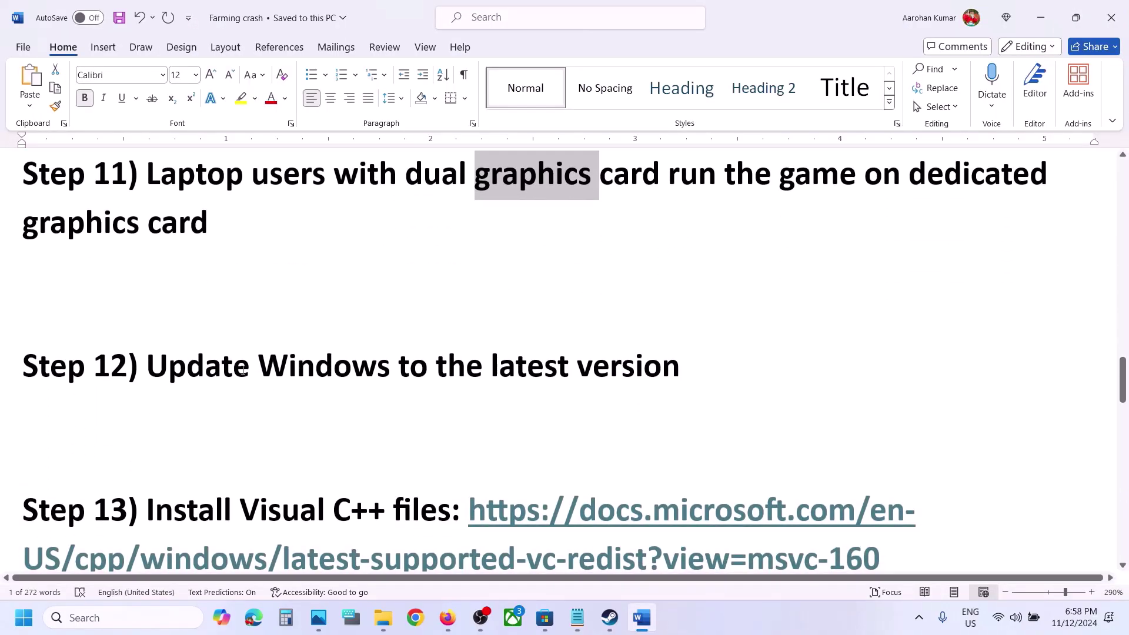
pyautogui.moveTo(243, 371); pyautogui.dragTo(681, 369)
pyautogui.press('super+i')
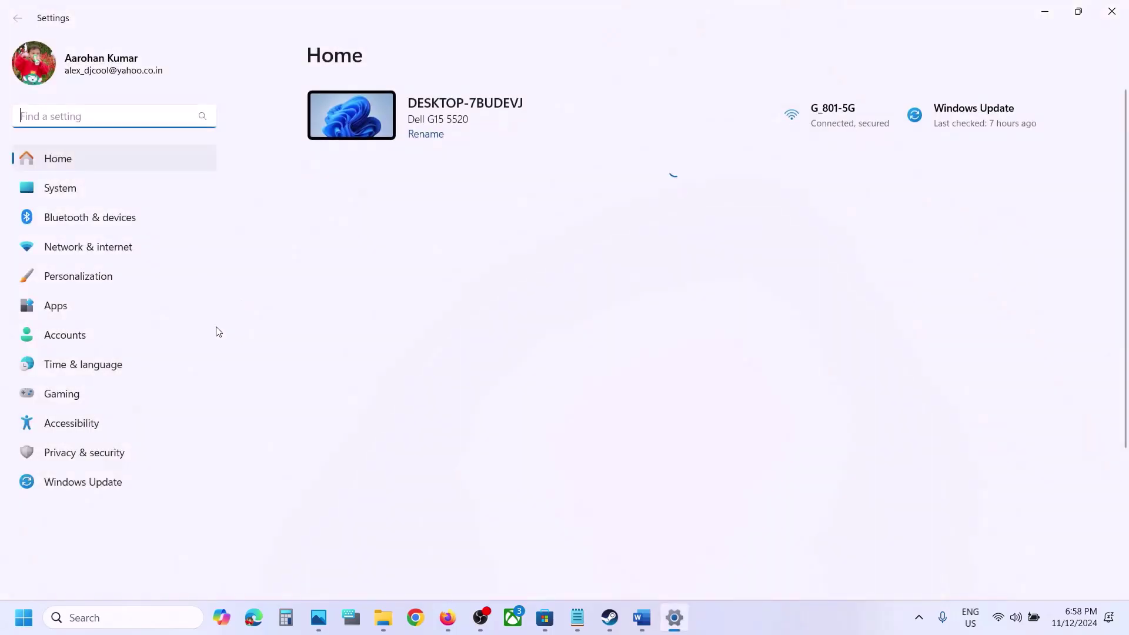
# Start a Windows Update check, then view the Start menu power options and switch windows.
pyautogui.click(82, 481)
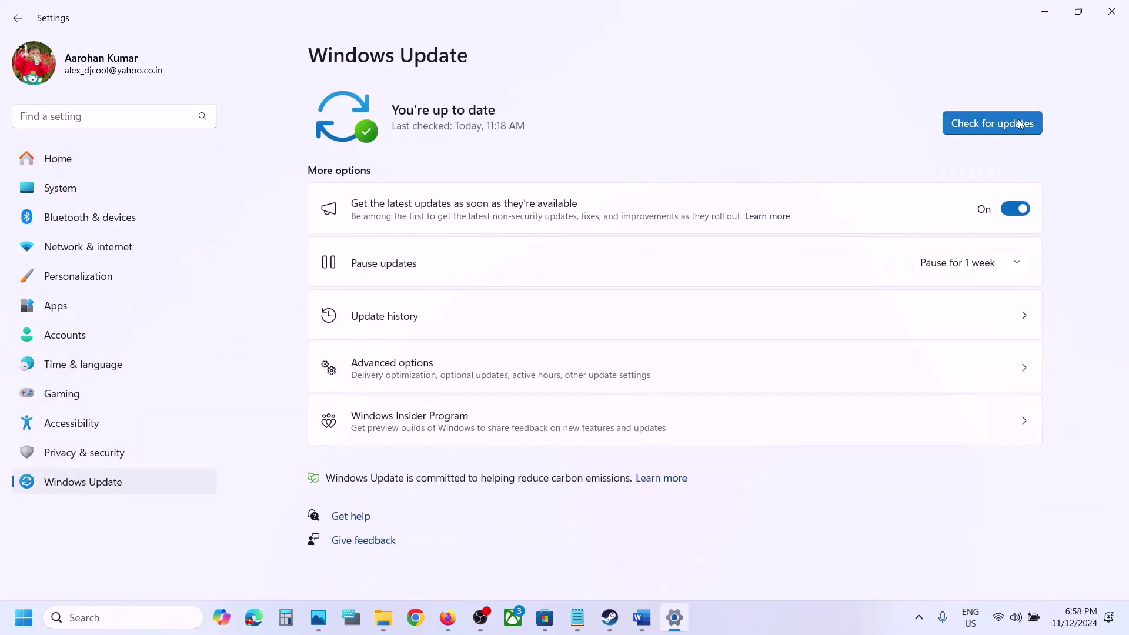
pyautogui.click(1011, 123)
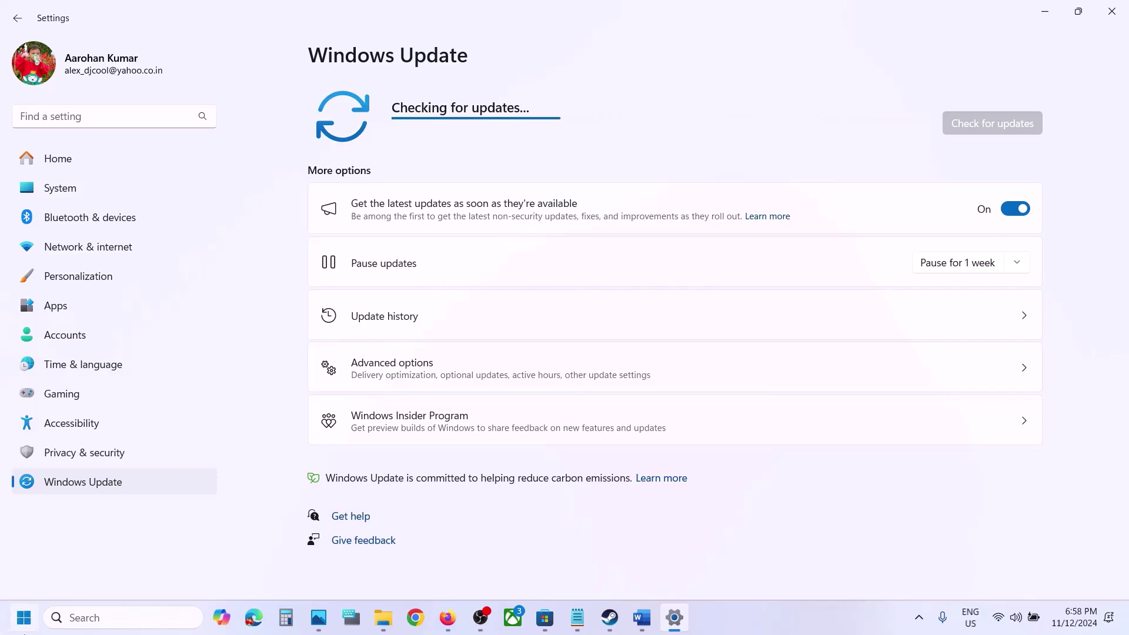
pyautogui.press('super')
pyautogui.click(434, 573)
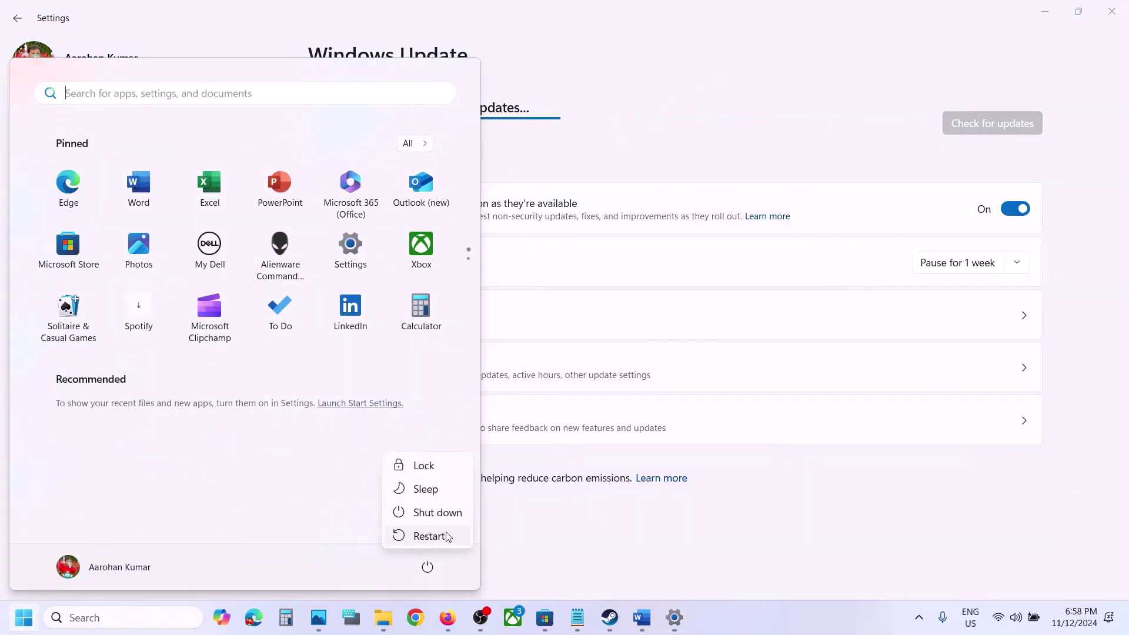
pyautogui.click(610, 617)
# Copy the Step 13 Visual C++ link from the Word notes and load it in a new Chrome tab.
pyautogui.click(642, 617)
pyautogui.scroll(-4, 458, 406)
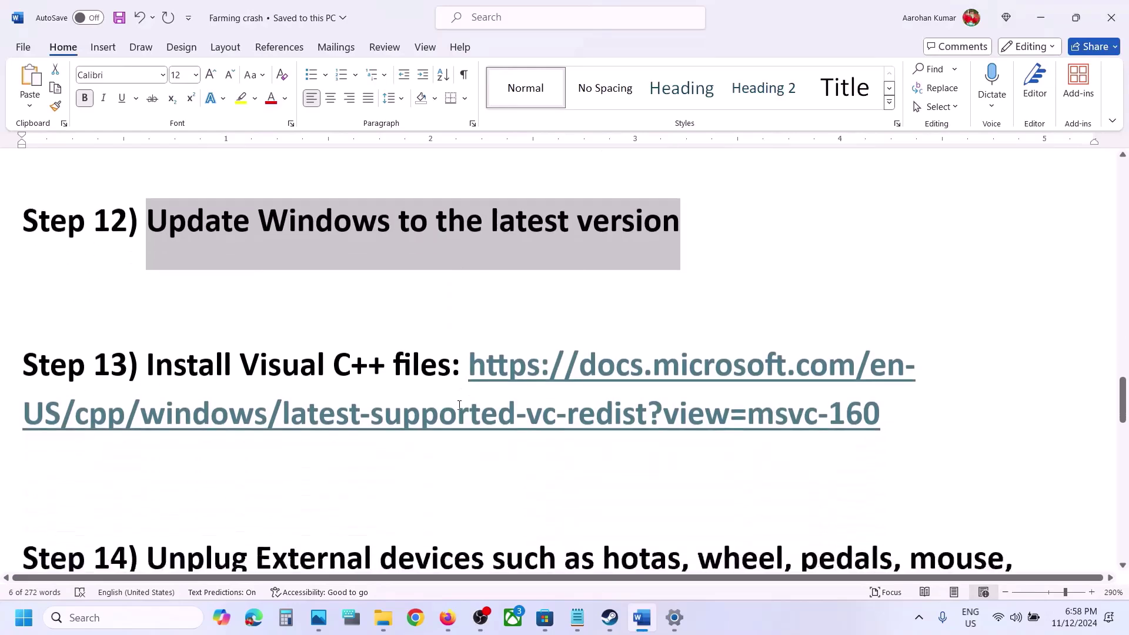
pyautogui.scroll(2, 955, 437)
pyautogui.moveTo(887, 448); pyautogui.dragTo(482, 391)
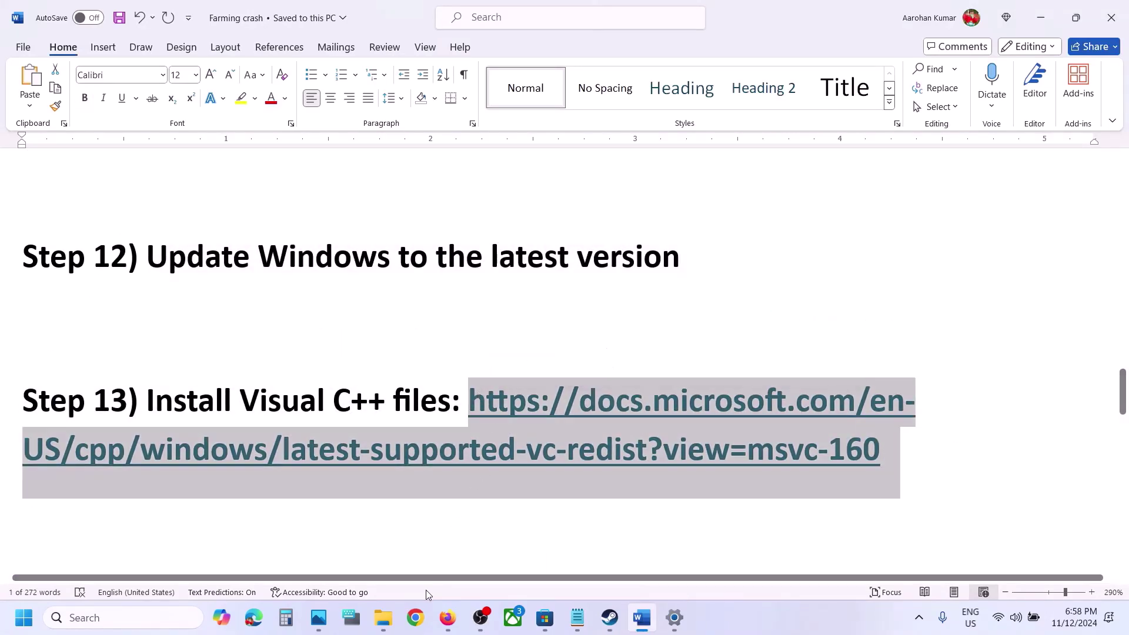
pyautogui.click(415, 617)
pyautogui.write('docs.microsoft.com/en-US/cpp/windows/latest-supported-vc-redist?view=msvc-160')
pyautogui.press('Return')
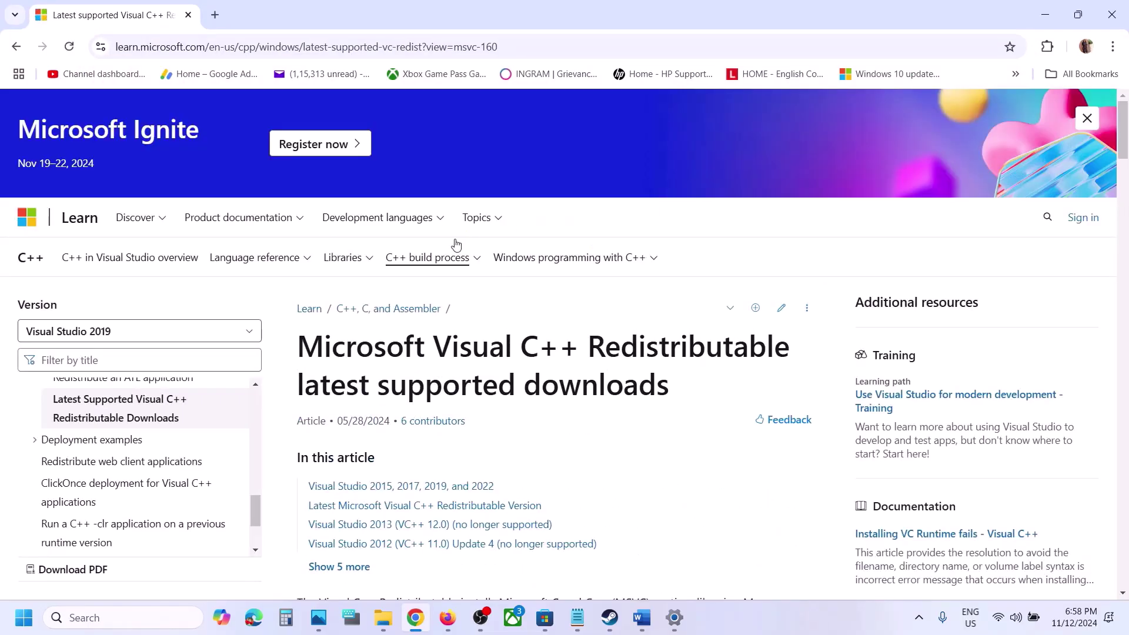
# Scroll to the download table and start repairing the x86 Visual C++ 2015-2022 Redistributable.
pyautogui.scroll(-10, 398, 388)
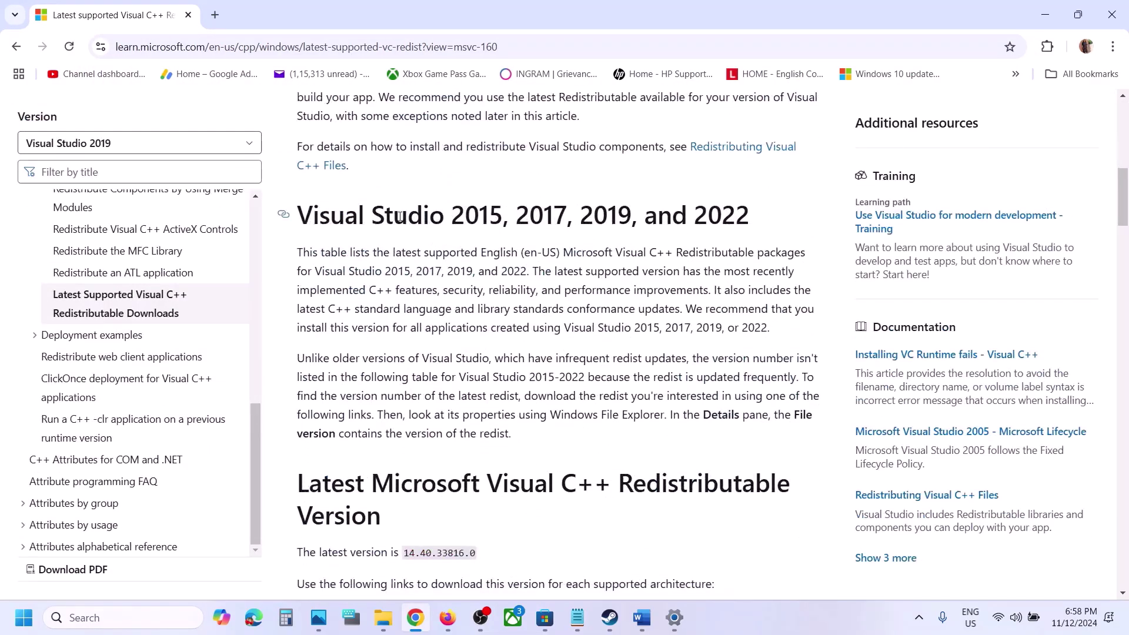
pyautogui.moveTo(435, 213); pyautogui.dragTo(751, 216)
pyautogui.scroll(-6, 401, 398)
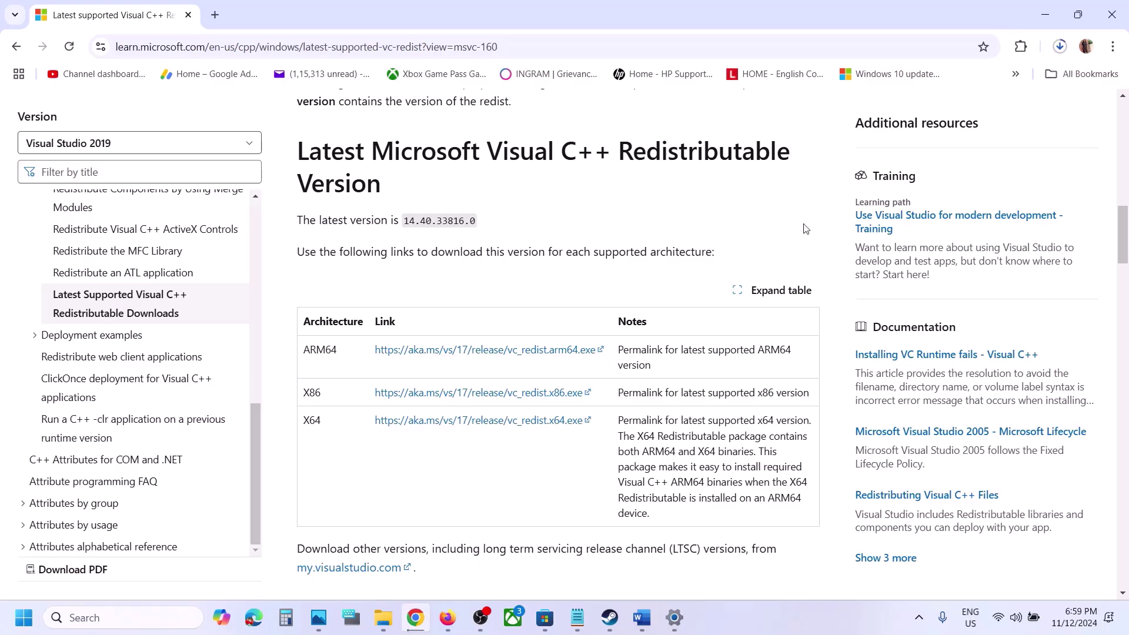
pyautogui.click(926, 92)
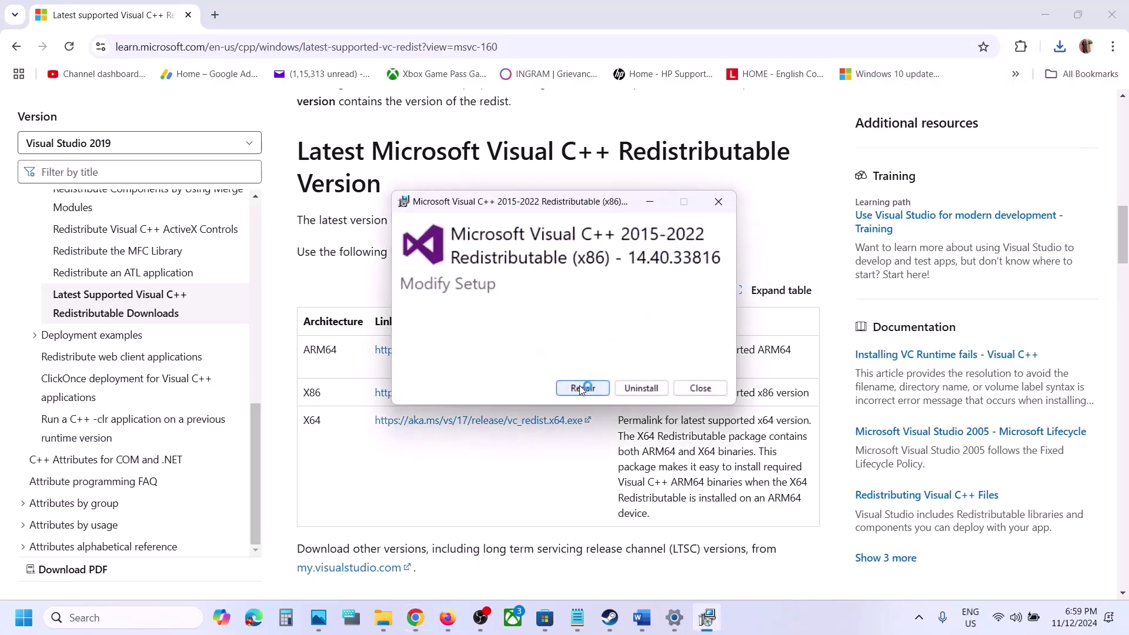
pyautogui.click(582, 388)
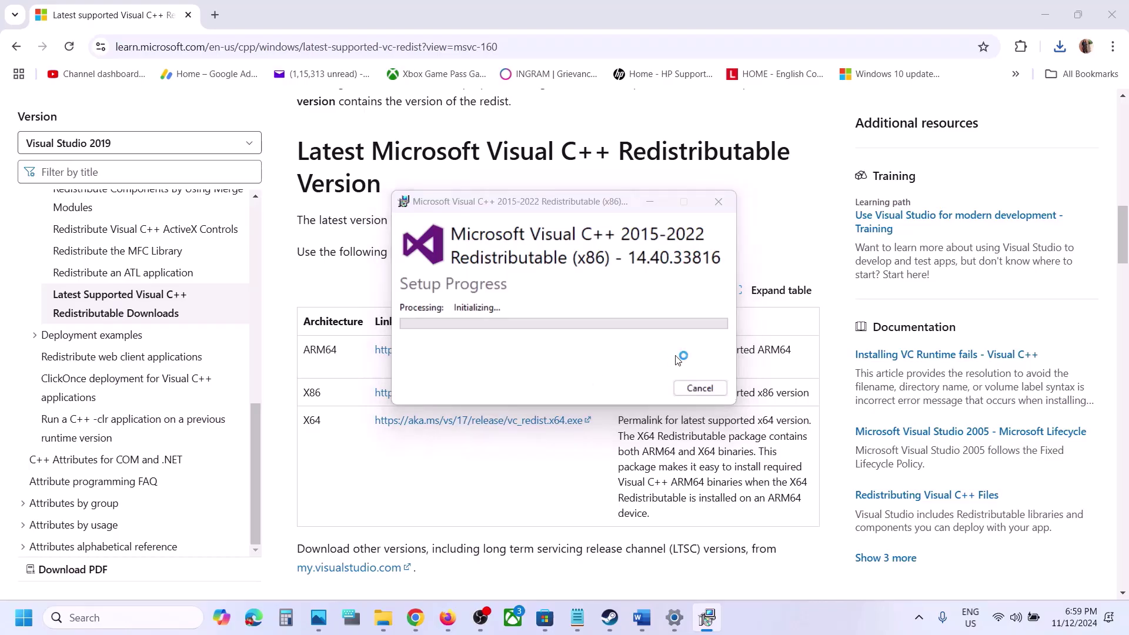
# Download the X64 vc_redist installer and check it in the recent downloads list.
pyautogui.doubleClick(319, 421)
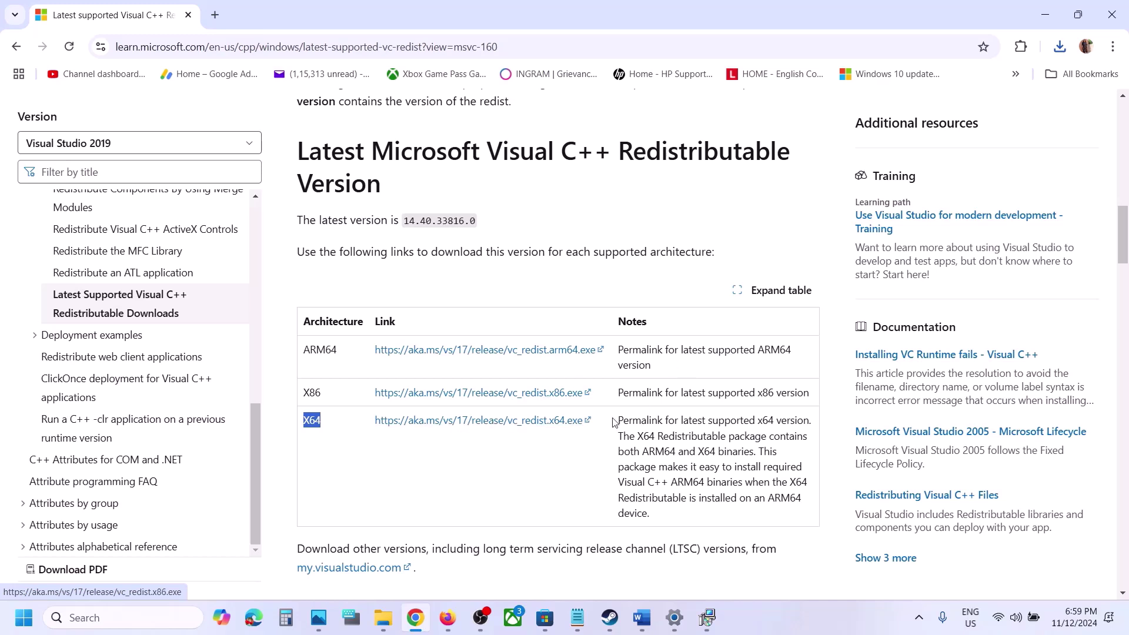
pyautogui.click(549, 422)
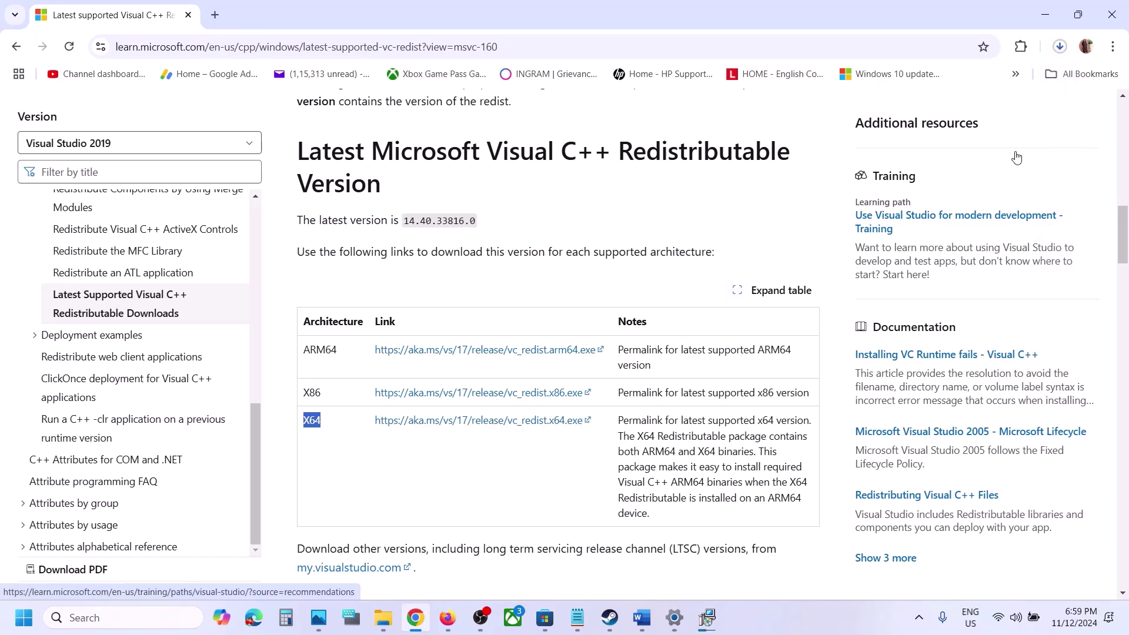
pyautogui.click(1060, 50)
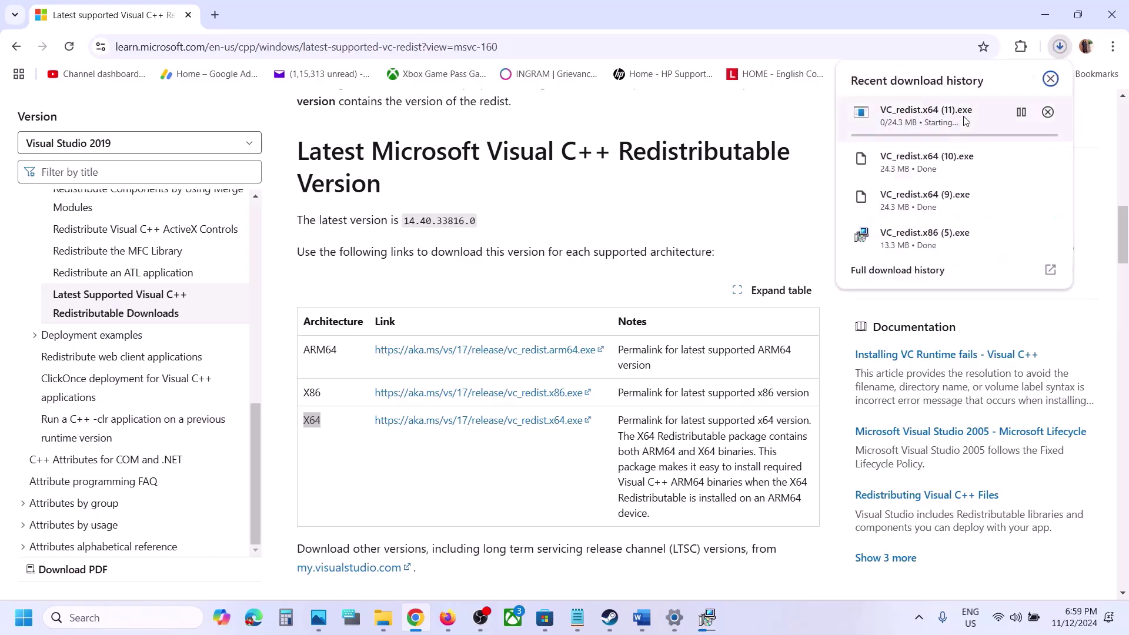
pyautogui.click(925, 204)
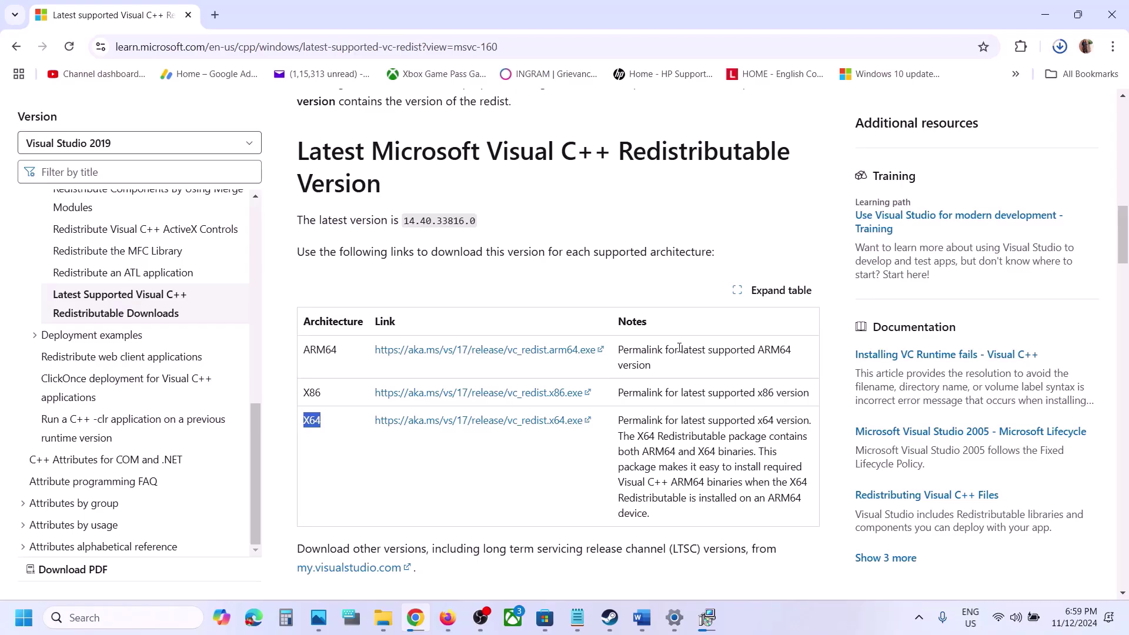
# Launch the downloaded x64 Visual C++ 14.40.33816 redistributable installer and start its repair.
pyautogui.click(712, 617)
pyautogui.click(809, 238)
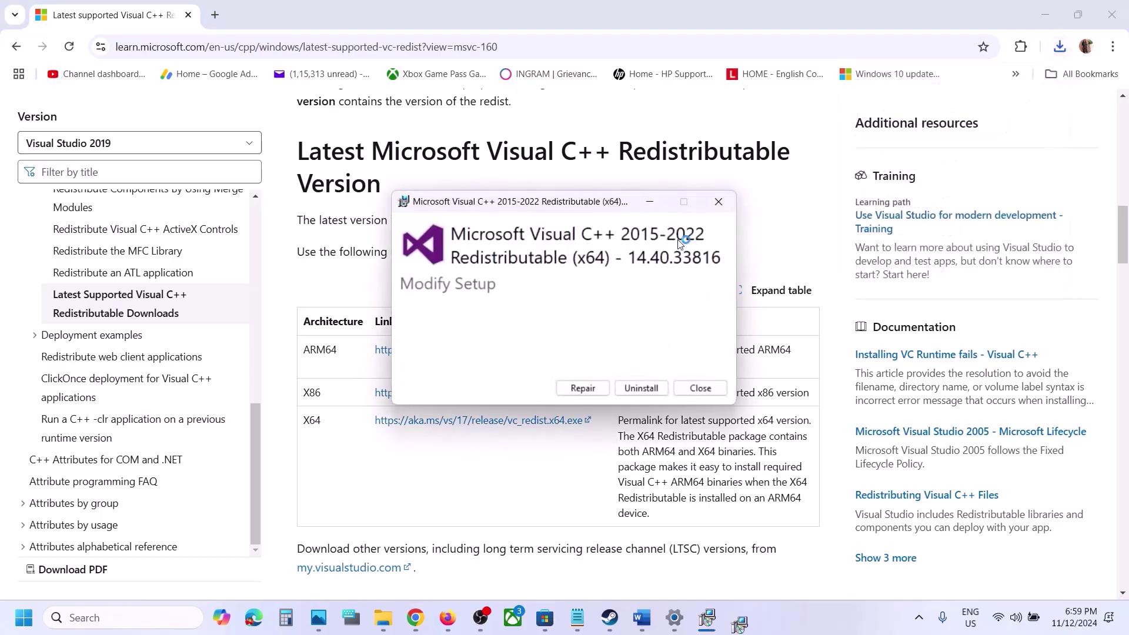
pyautogui.click(583, 389)
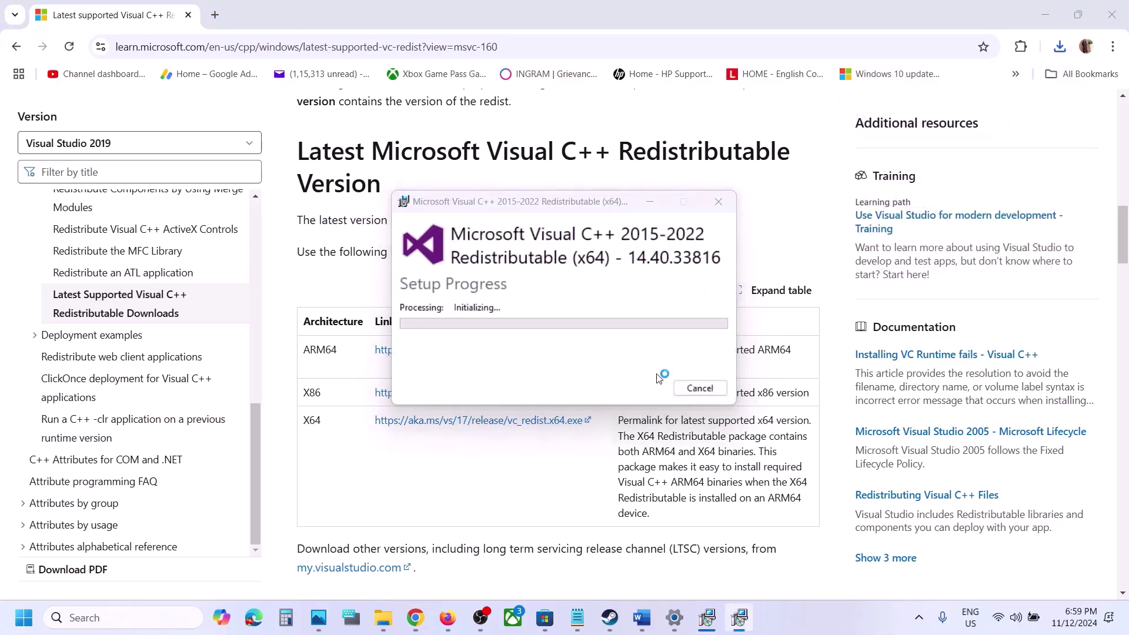
# Move the x86 'Setup Successful' window aside and bring the x64 Setup Progress window into view.
pyautogui.click(706, 618)
pyautogui.moveTo(605, 203); pyautogui.dragTo(282, 243)
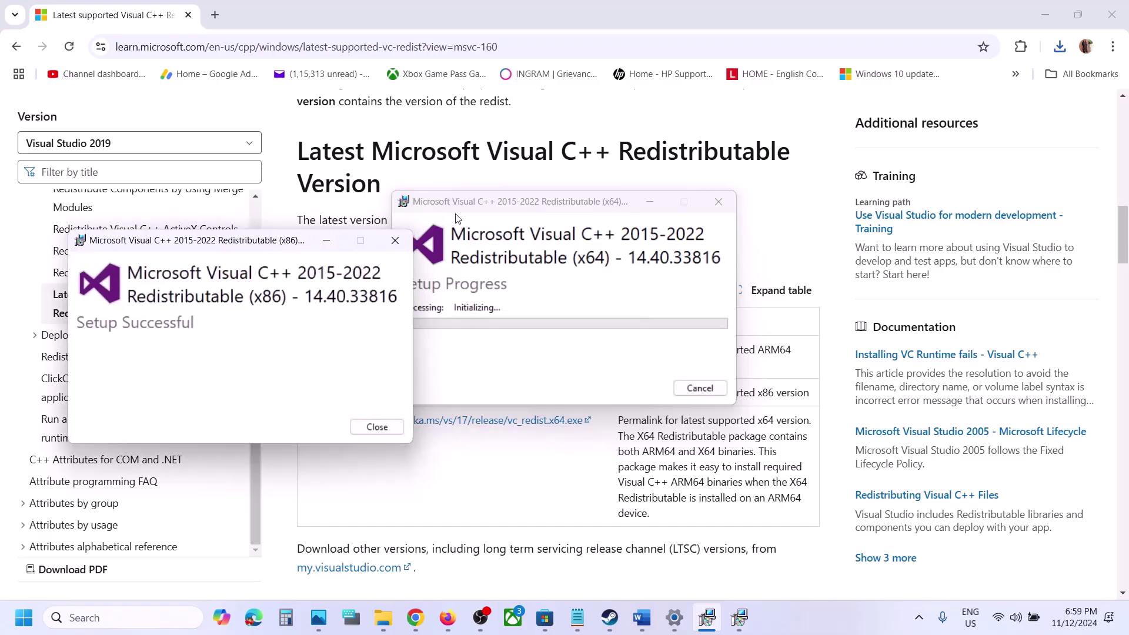
pyautogui.moveTo(483, 211); pyautogui.dragTo(605, 229)
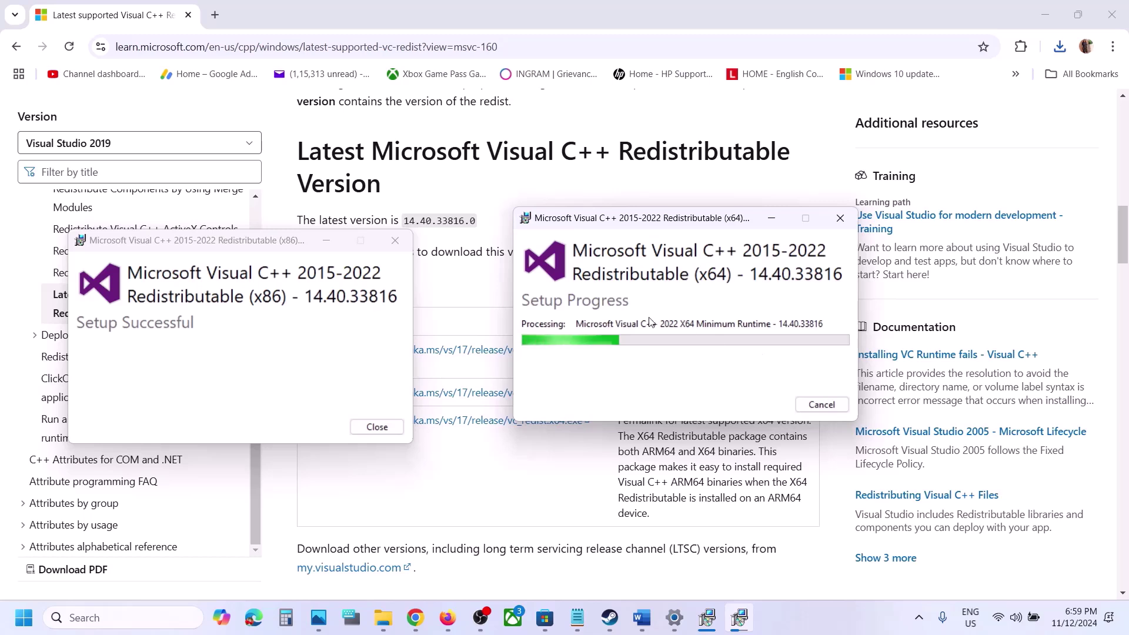
# Check the Start menu power options and Steam, then return to the Farming crash notes.
pyautogui.click(27, 621)
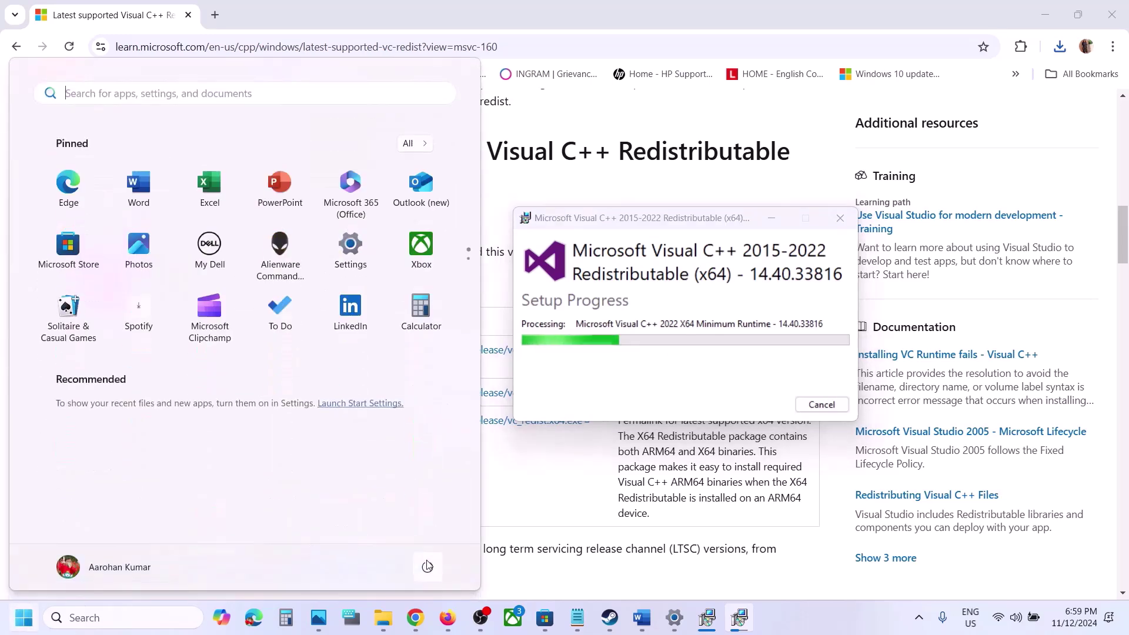
pyautogui.click(428, 566)
pyautogui.click(615, 508)
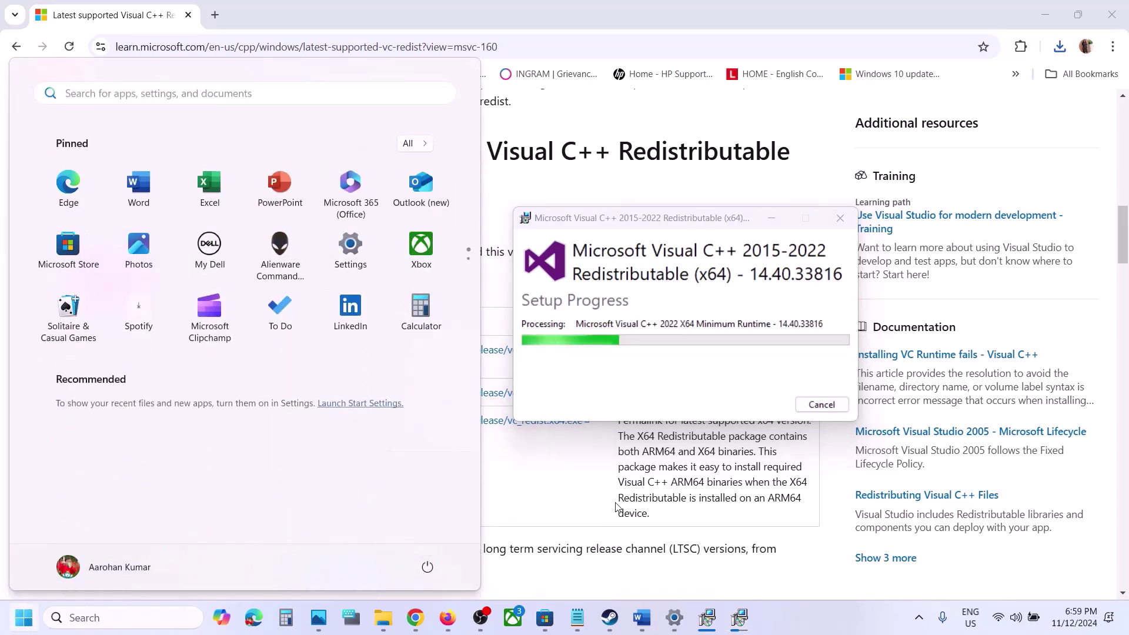
pyautogui.click(615, 507)
pyautogui.click(618, 620)
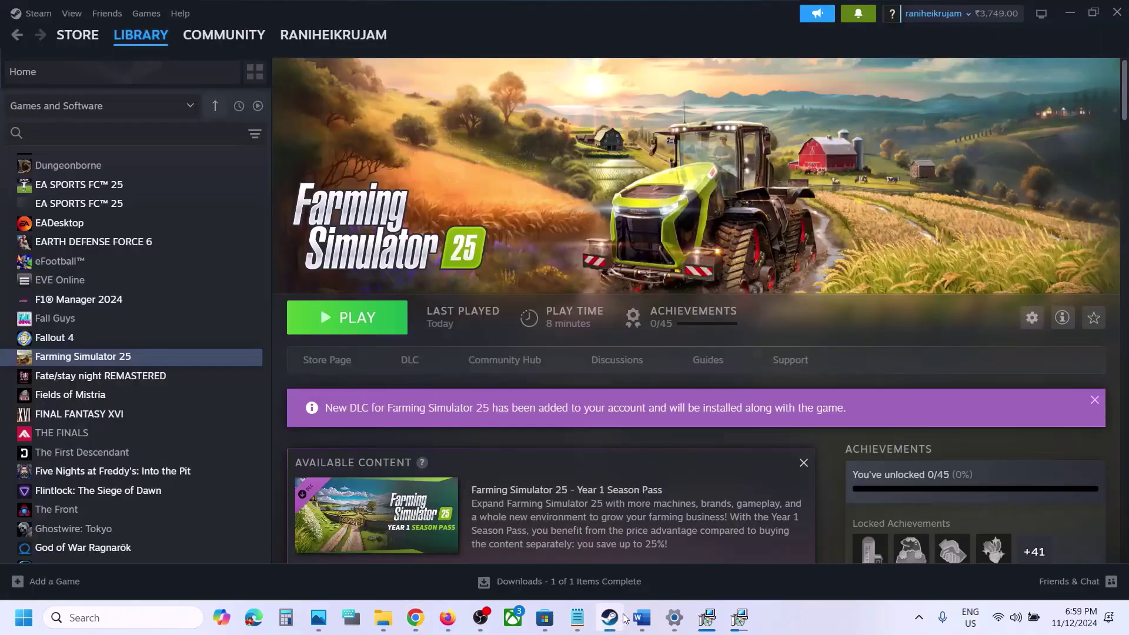
pyautogui.click(642, 618)
# Delete 'wheel', 'pedals' and the leftover comma from Step 14's external device list.
pyautogui.scroll(-5, 430, 356)
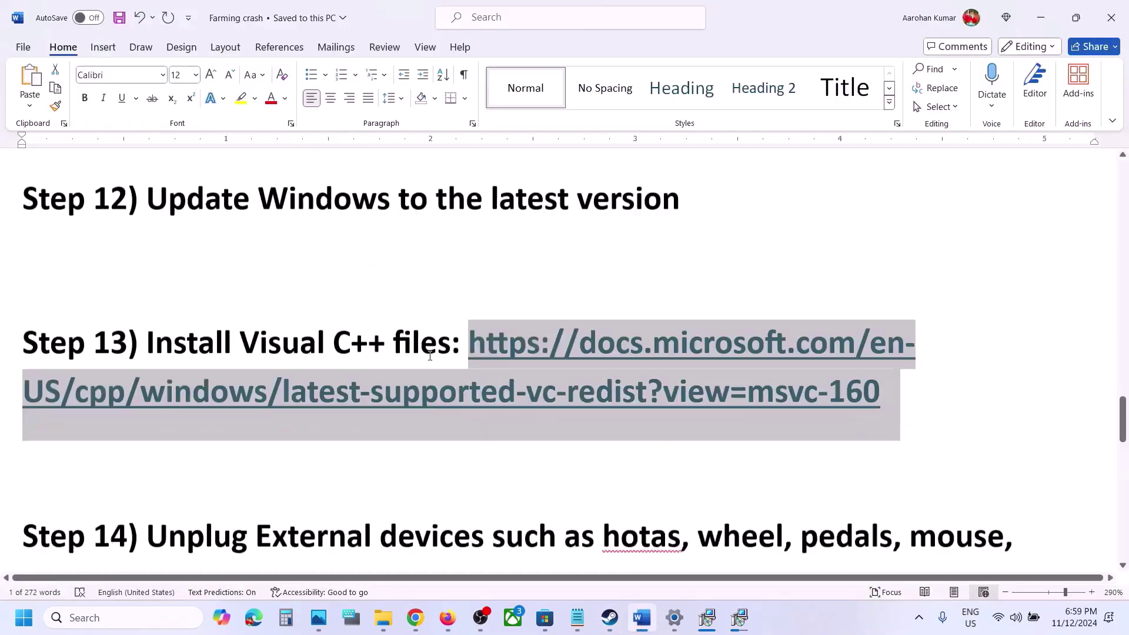
pyautogui.scroll(-1, 430, 356)
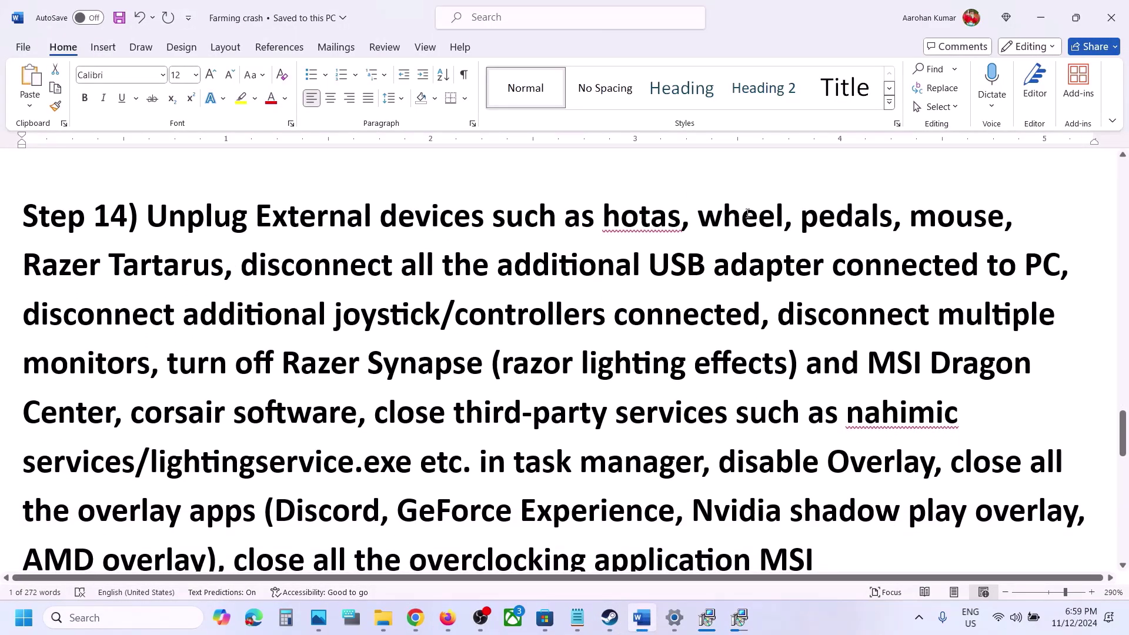
pyautogui.doubleClick(745, 217)
pyautogui.press('Delete')
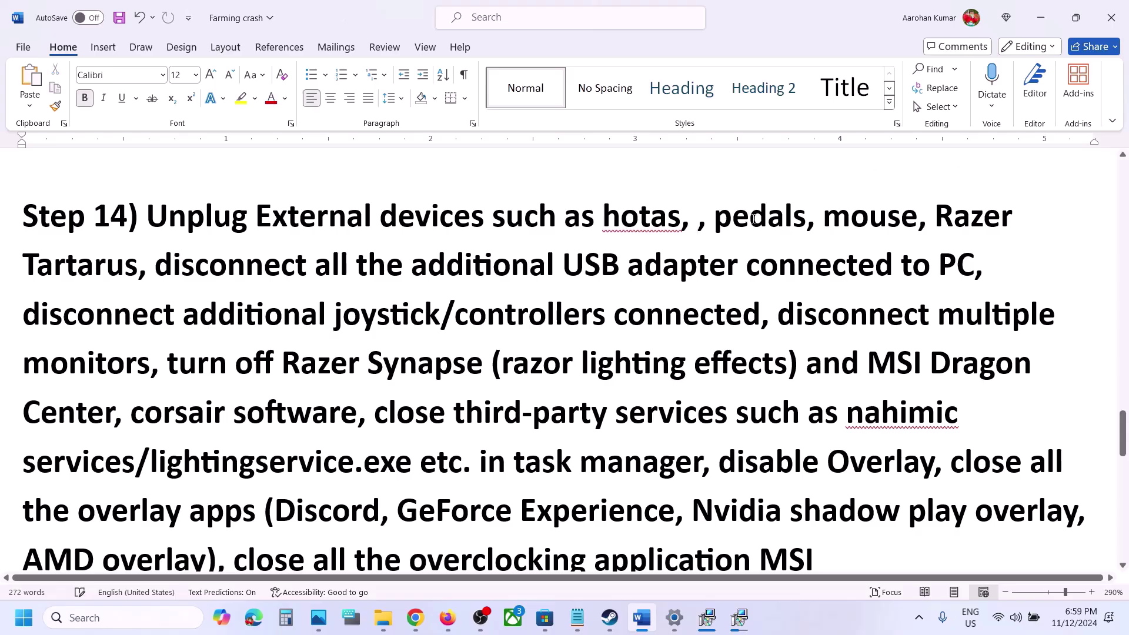
pyautogui.doubleClick(753, 220)
pyautogui.press('Delete')
pyautogui.press('BackSpace')
pyautogui.press('BackSpace')
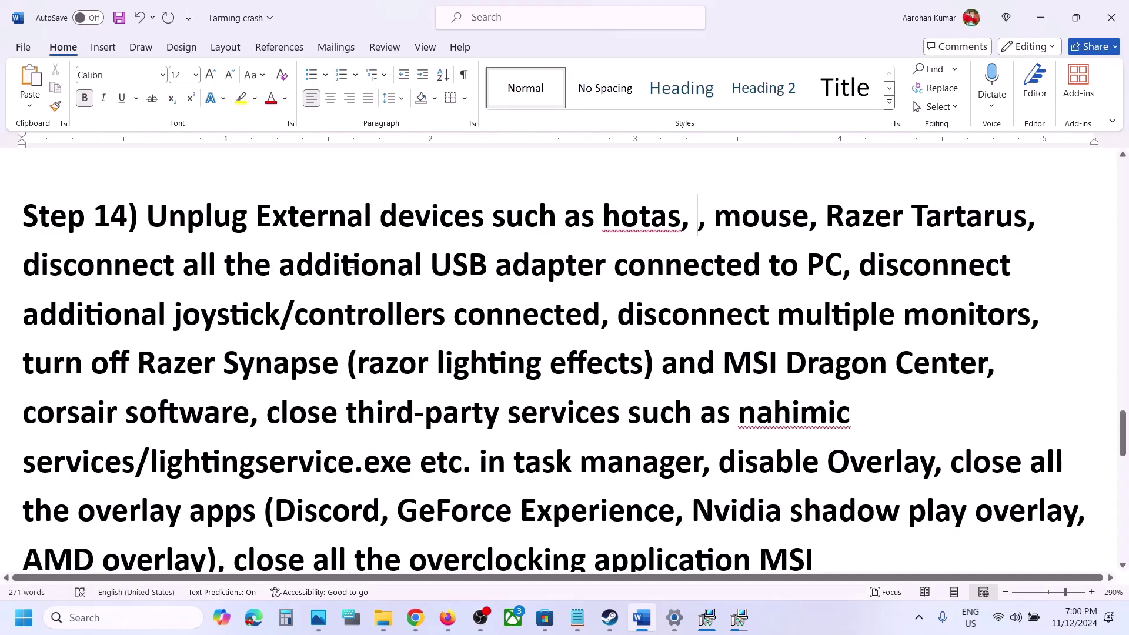
# Highlight Step 14's USB adapter disconnect and disable-overlay instructions.
pyautogui.moveTo(147, 264); pyautogui.dragTo(830, 270)
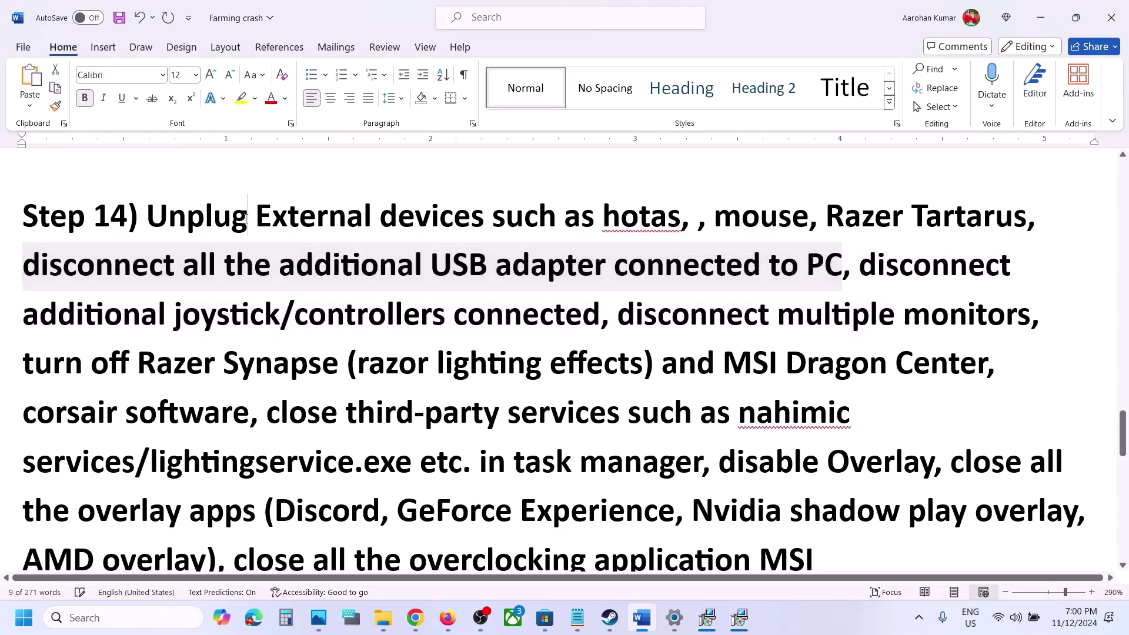
pyautogui.moveTo(146, 215); pyautogui.dragTo(977, 314)
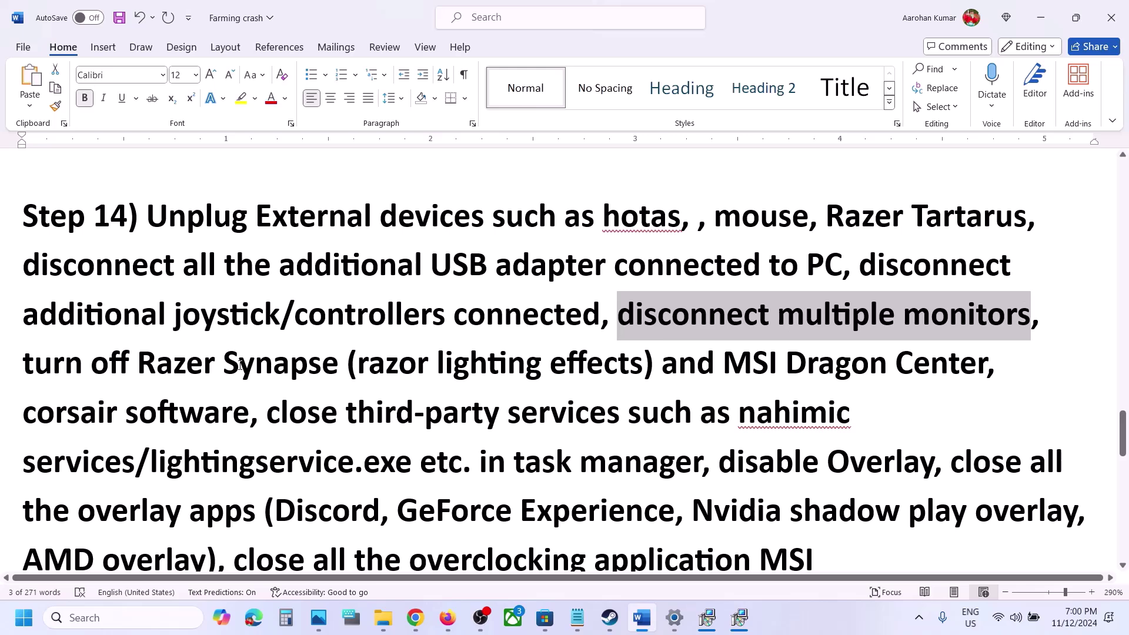
pyautogui.scroll(-4, 240, 364)
pyautogui.scroll(1, 36, 214)
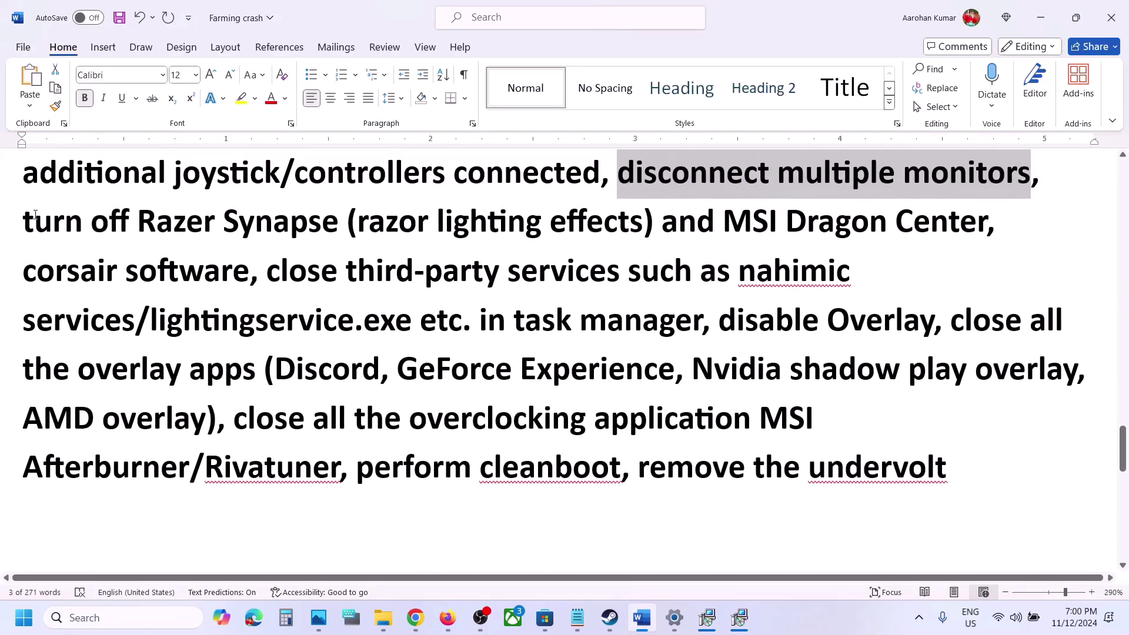
pyautogui.moveTo(35, 215); pyautogui.dragTo(934, 322)
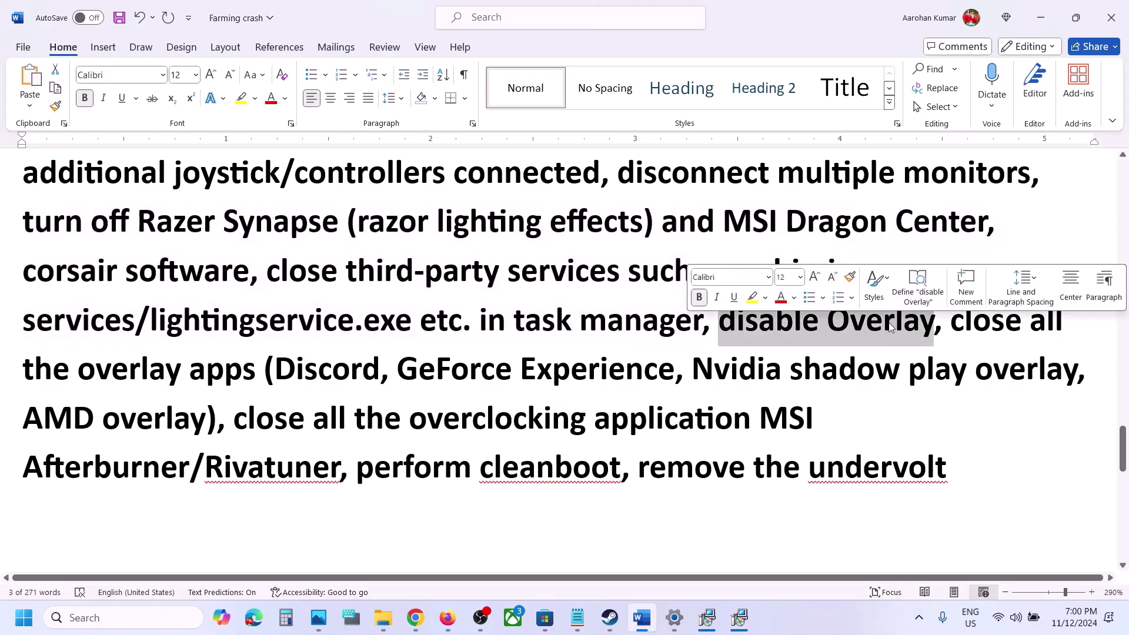
# Untick 'Enable the Steam Overlay while in-game' in Farming Simulator 25's Properties and close them.
pyautogui.click(610, 618)
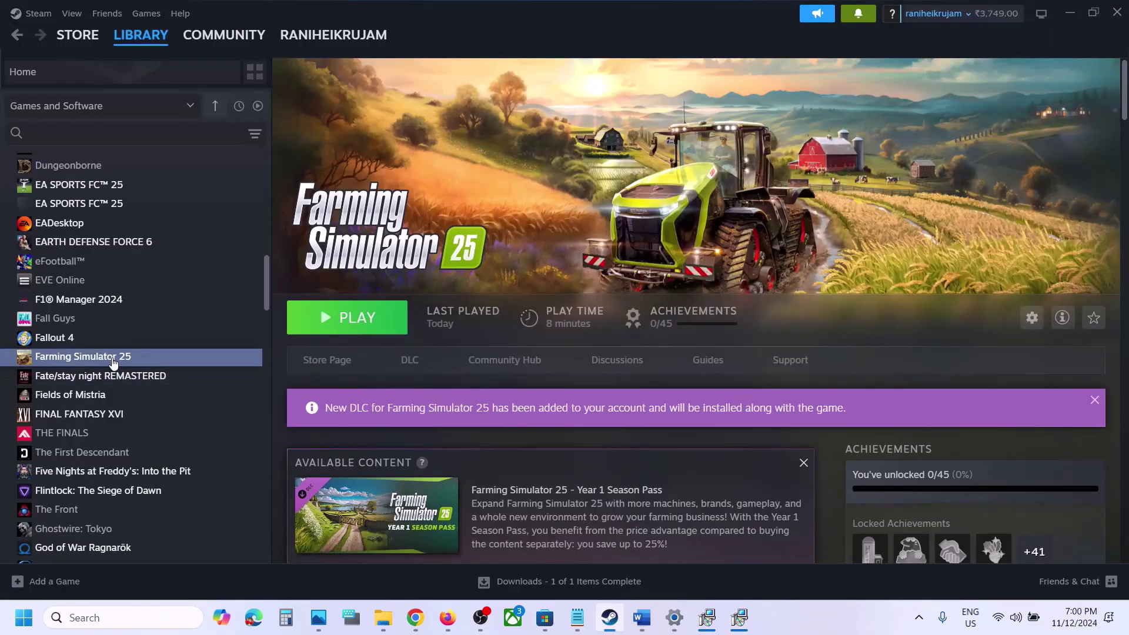
pyautogui.rightClick(113, 360)
pyautogui.click(177, 470)
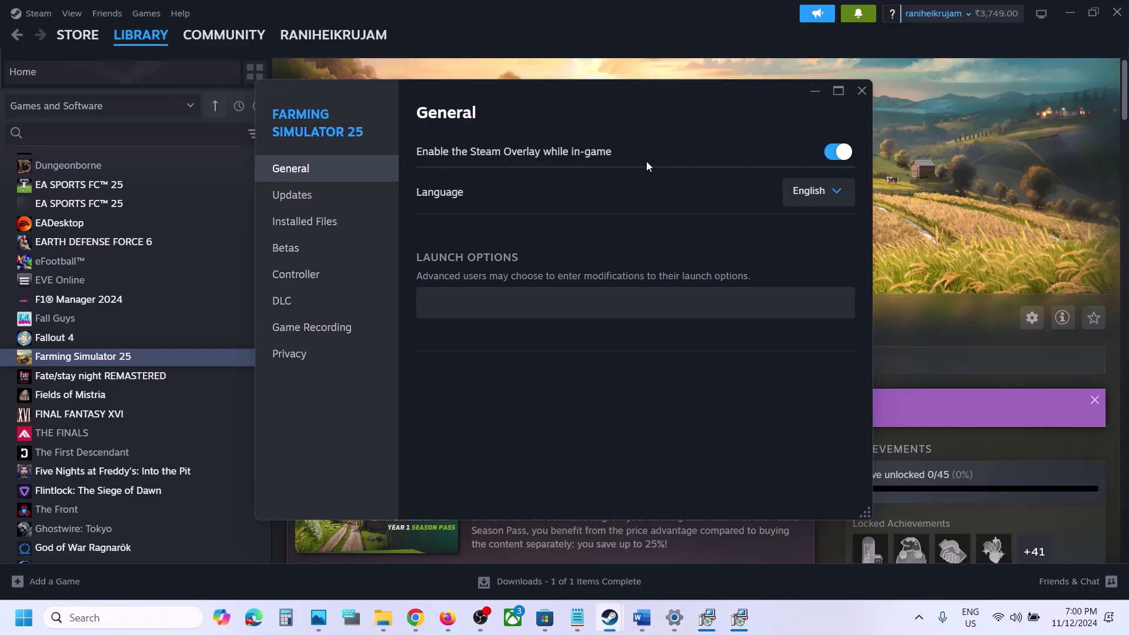
pyautogui.click(834, 153)
pyautogui.click(860, 94)
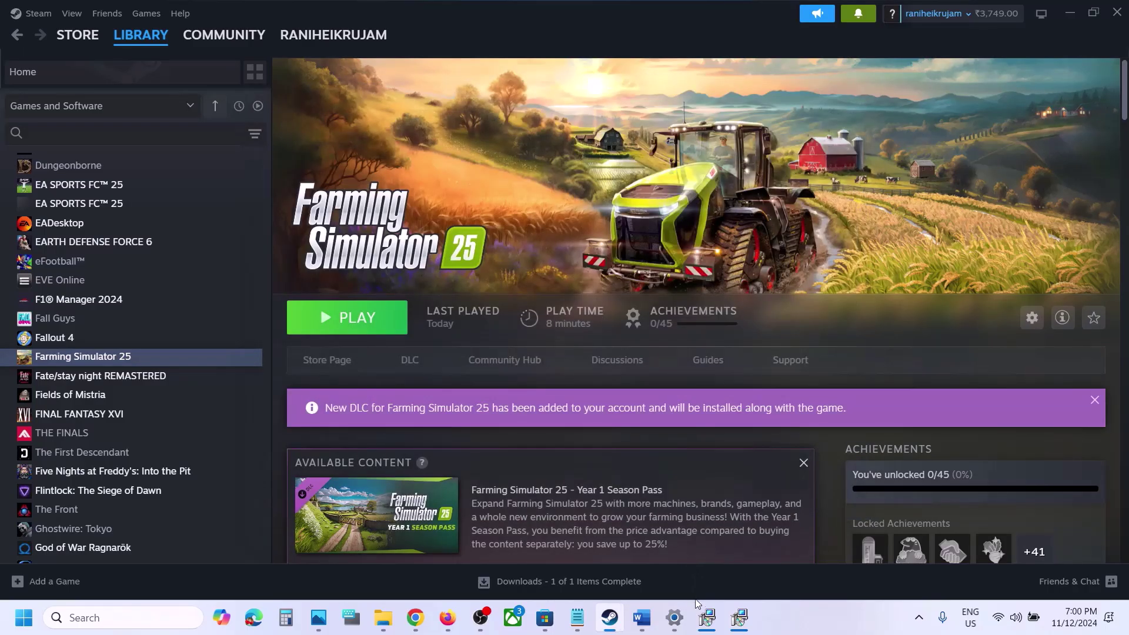
# In Word's Step 14, highlight the 'close all the overlay apps' phrase.
pyautogui.click(642, 617)
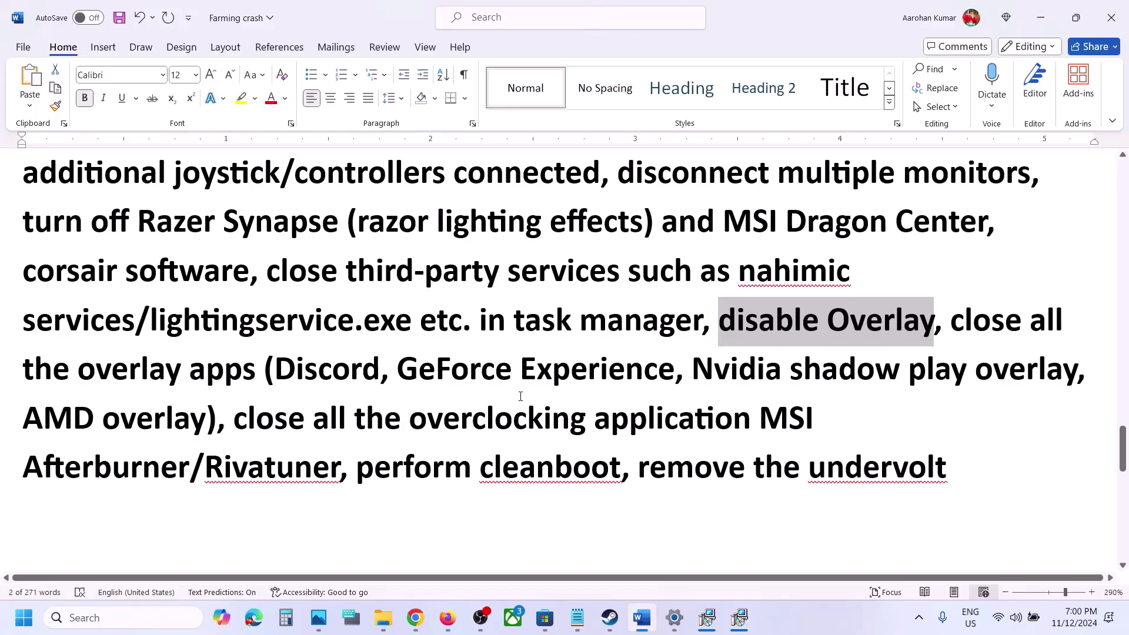
pyautogui.moveTo(23, 369); pyautogui.dragTo(263, 370)
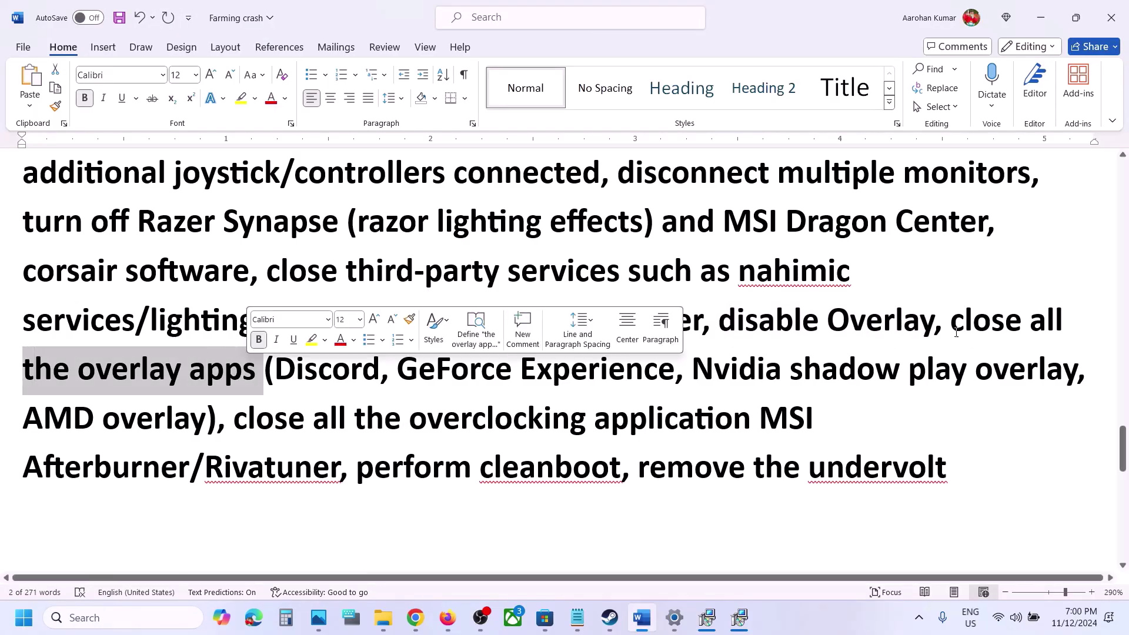
pyautogui.moveTo(958, 325); pyautogui.dragTo(617, 367)
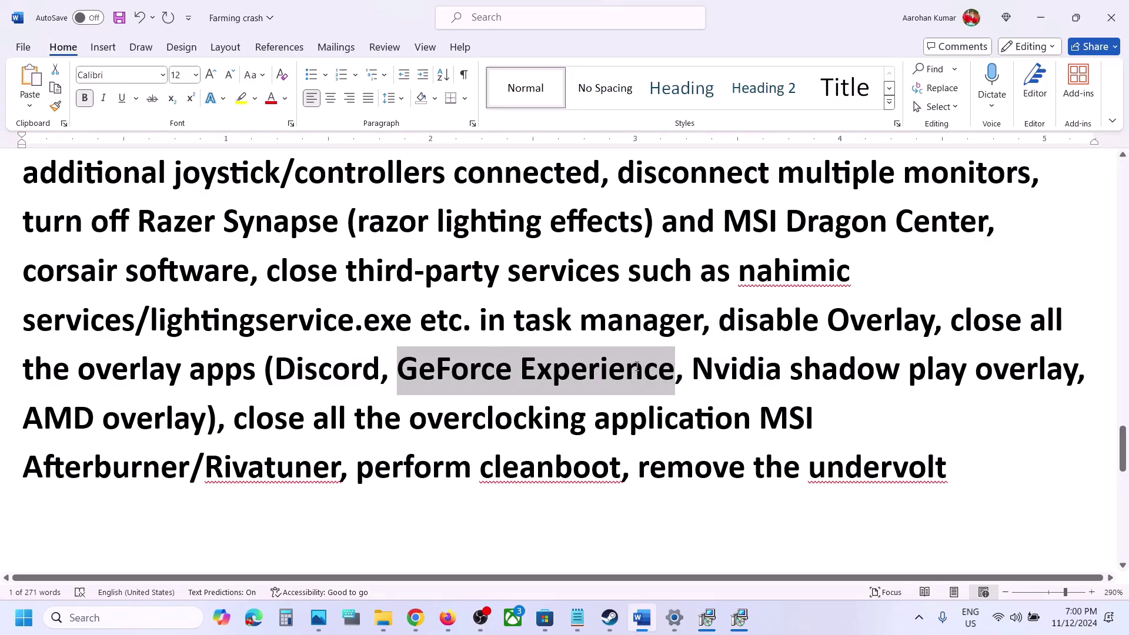
pyautogui.click(411, 318)
pyautogui.moveTo(951, 325); pyautogui.dragTo(252, 374)
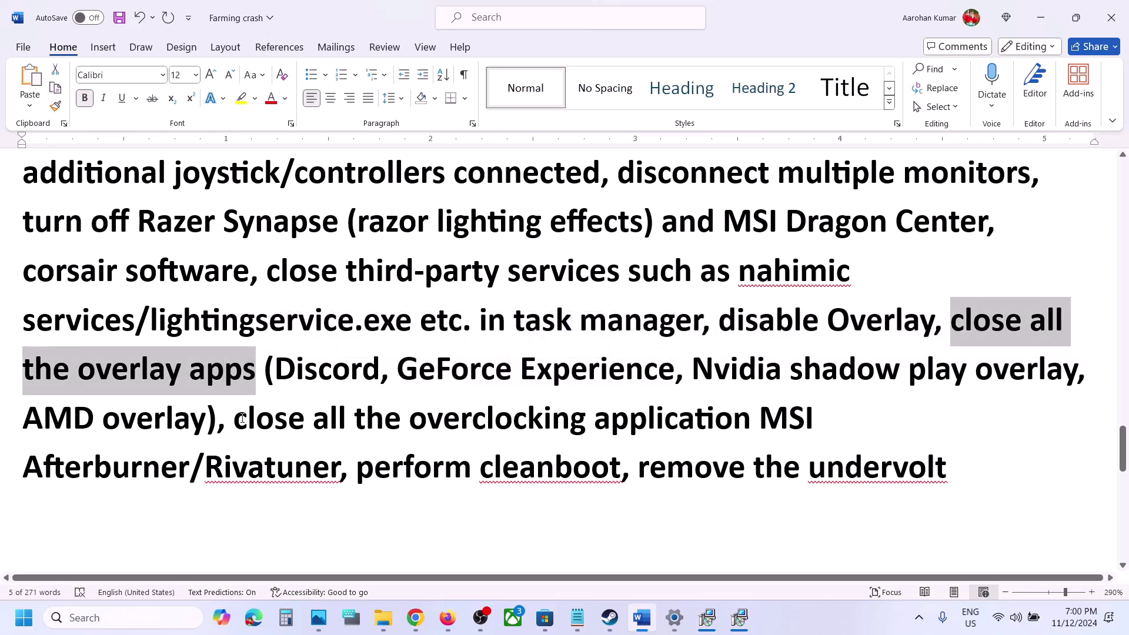
# Highlight the overclocking application instruction through Afterburner/Rivatuner.
pyautogui.moveTo(240, 418); pyautogui.dragTo(621, 415)
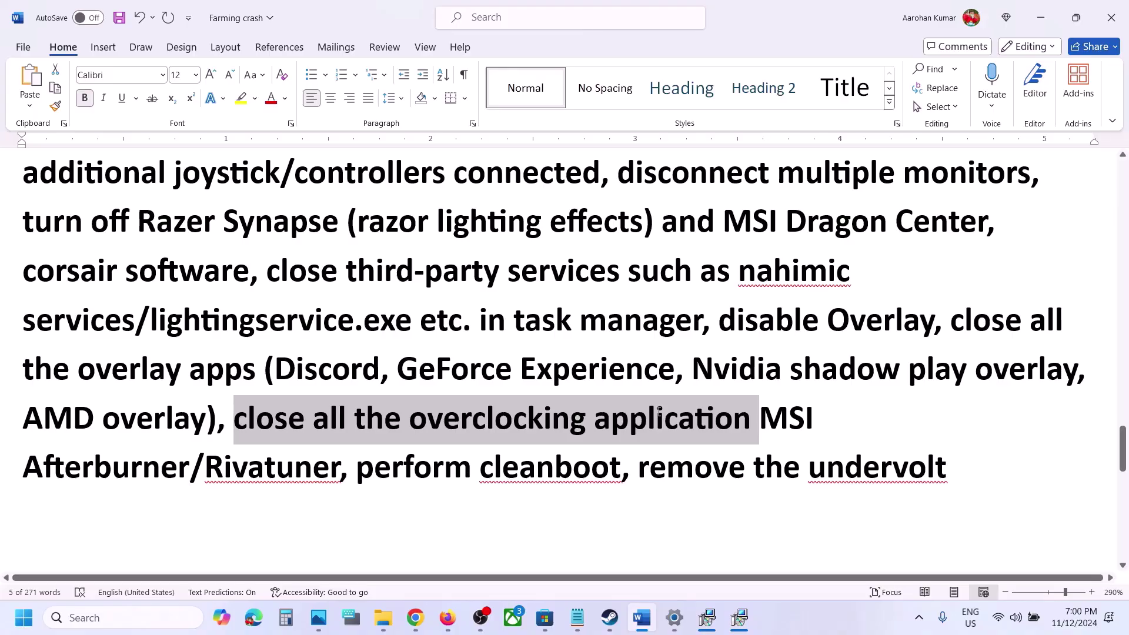
pyautogui.moveTo(768, 414); pyautogui.dragTo(327, 464)
pyautogui.click(327, 461)
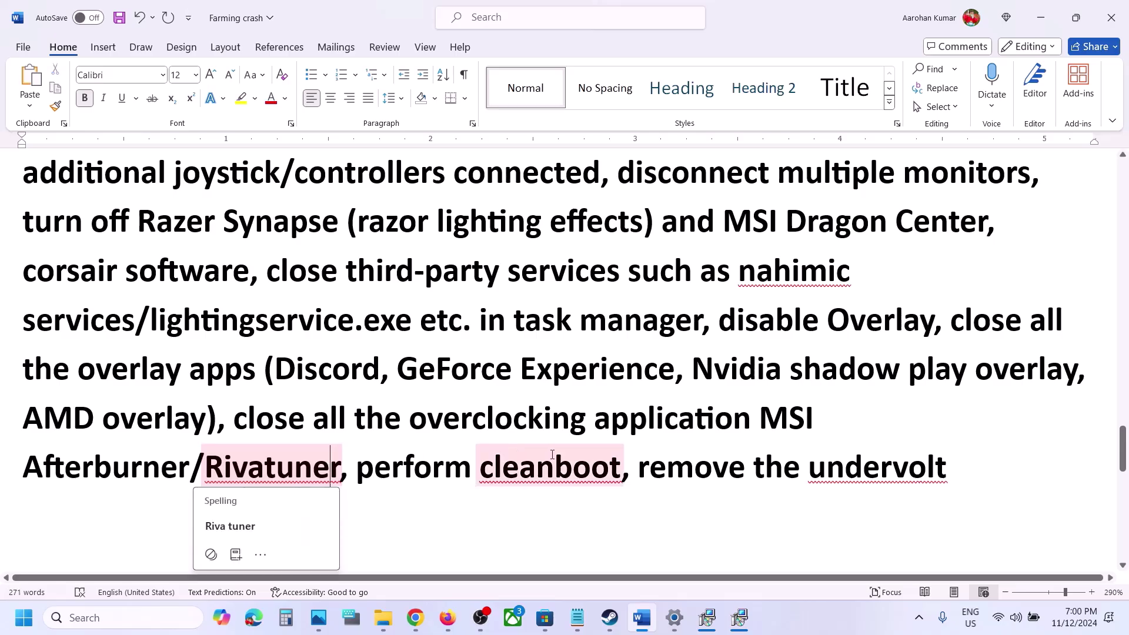
pyautogui.click(78, 614)
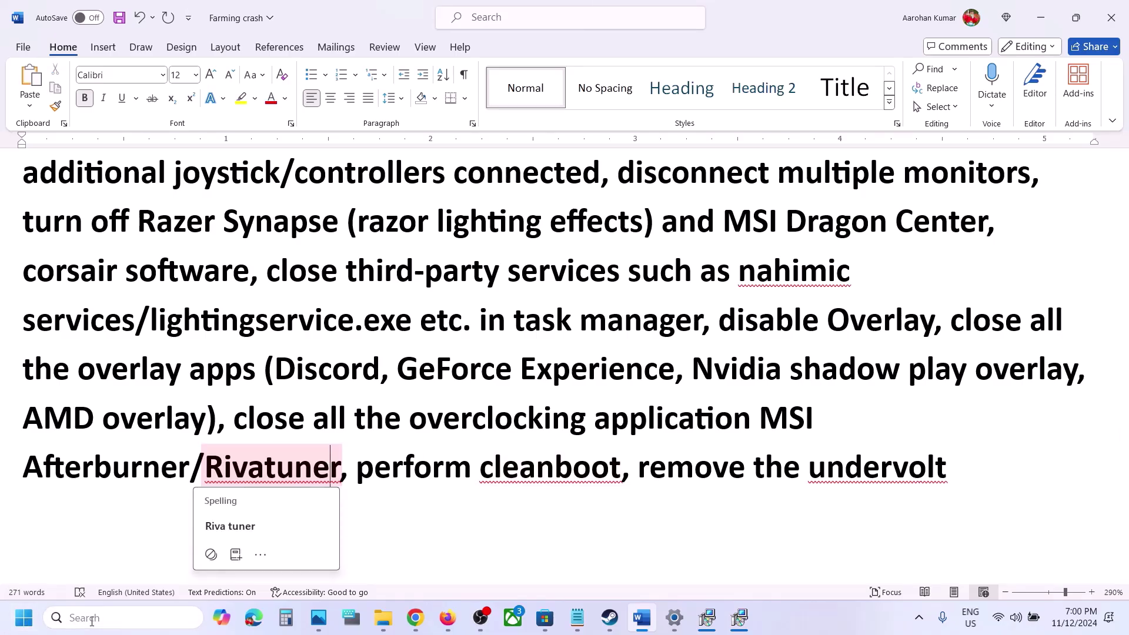
# Search 'system con', open System Configuration and hide all Microsoft services on the Services tab.
pyautogui.write('ystem')
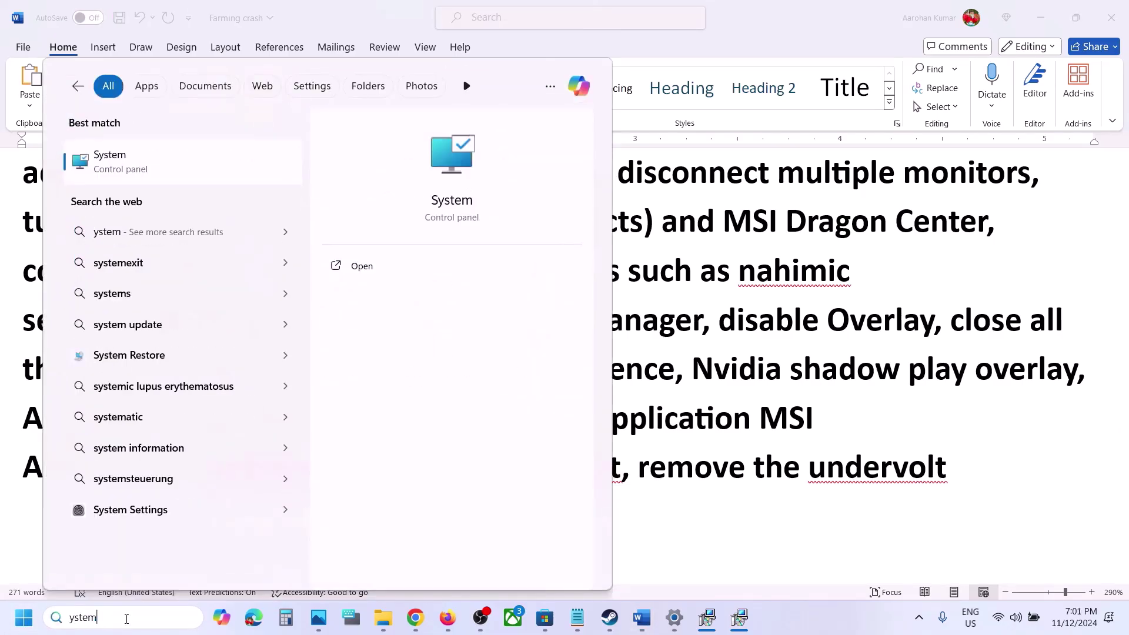
pyautogui.write('s')
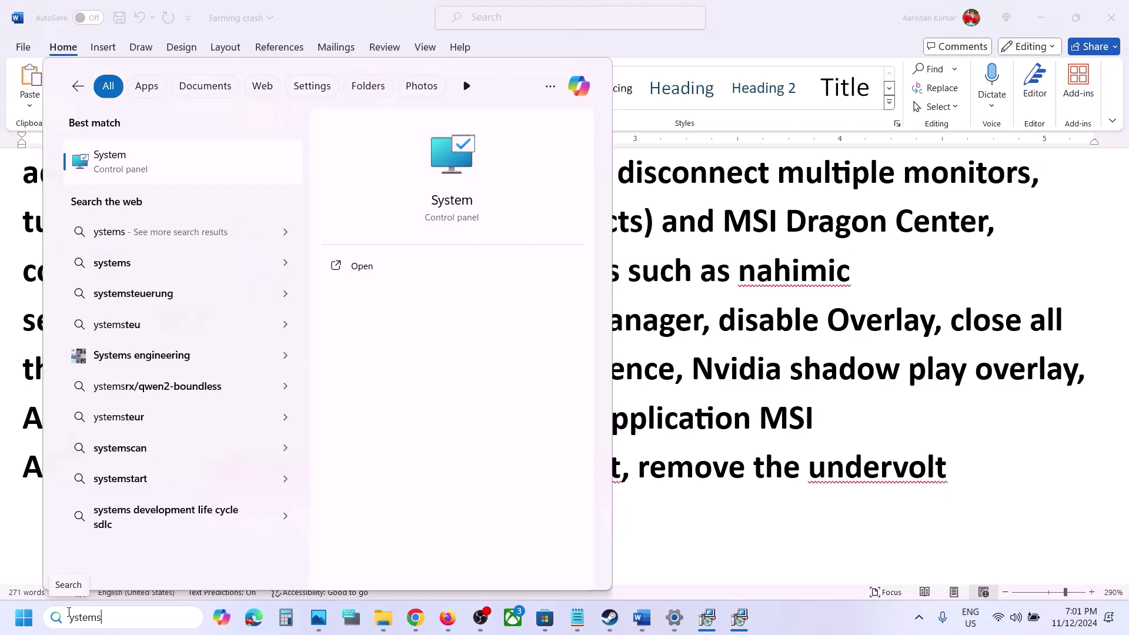
pyautogui.press('BackSpace')
pyautogui.write('system')
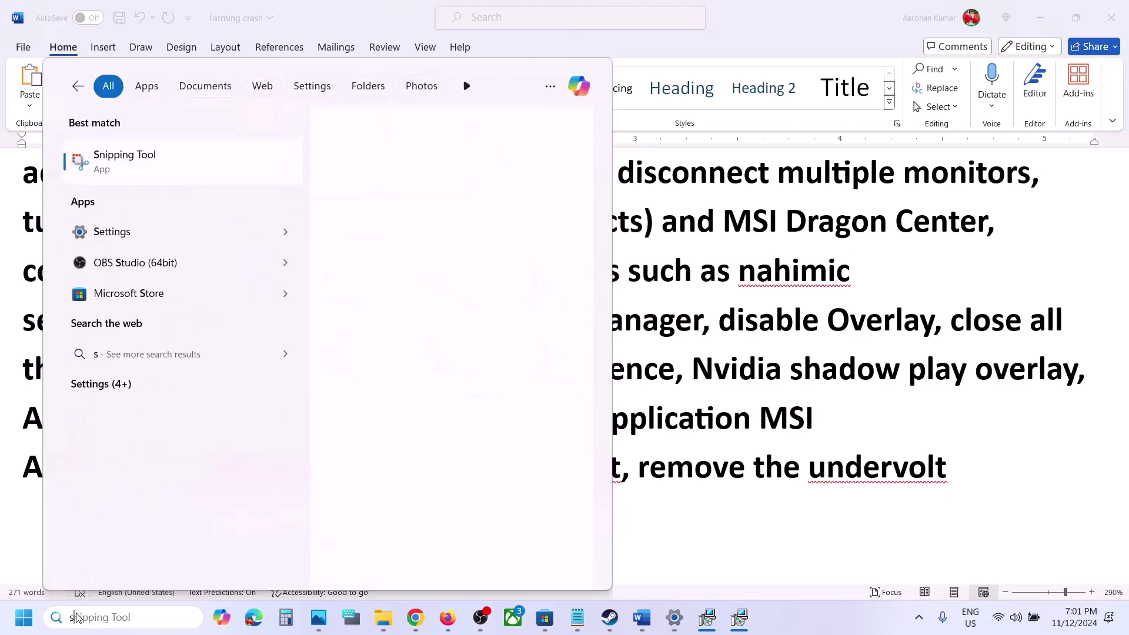
pyautogui.write(' configuration')
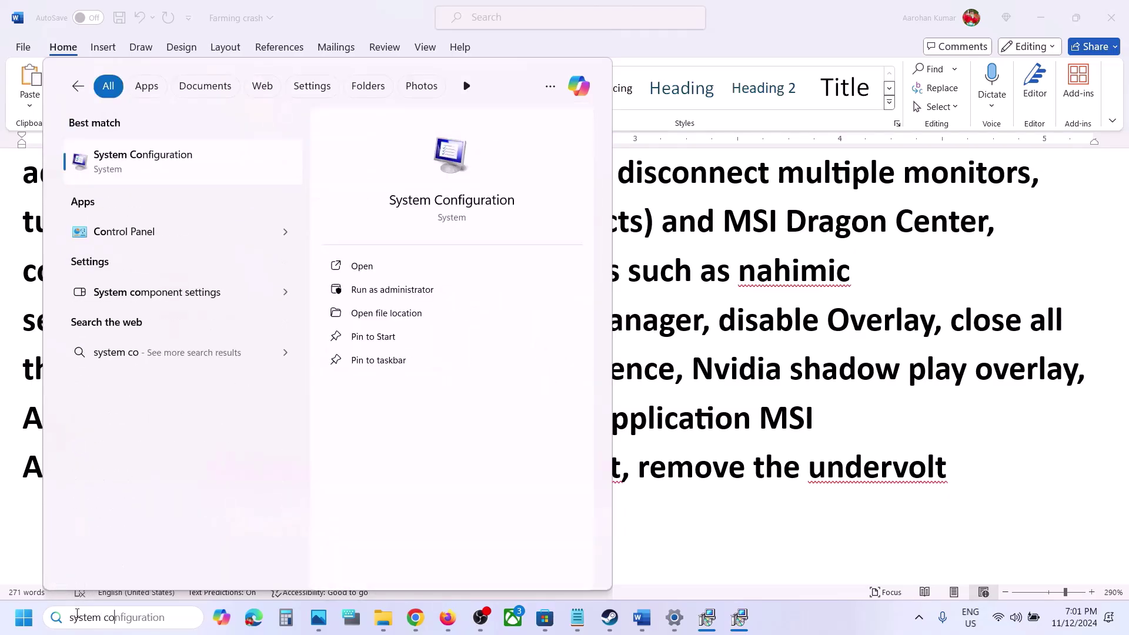
pyautogui.click(164, 154)
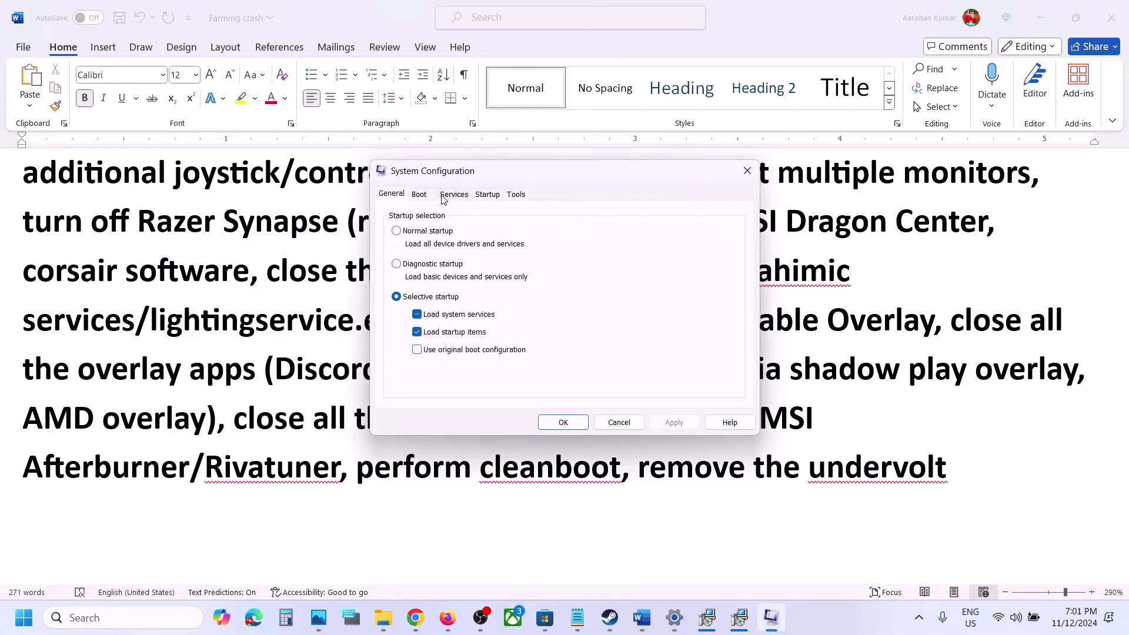
pyautogui.click(445, 201)
pyautogui.click(387, 398)
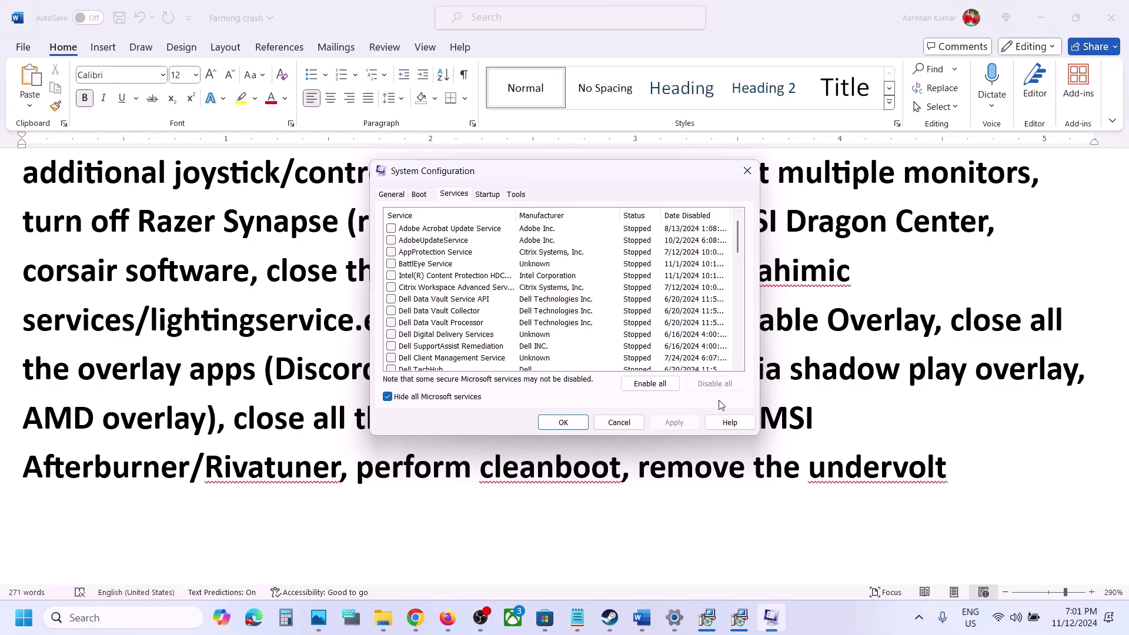
# Close System Configuration and scroll the Word notes to the Step 15 'Increase the Virtual Memory' heading.
pyautogui.click(556, 422)
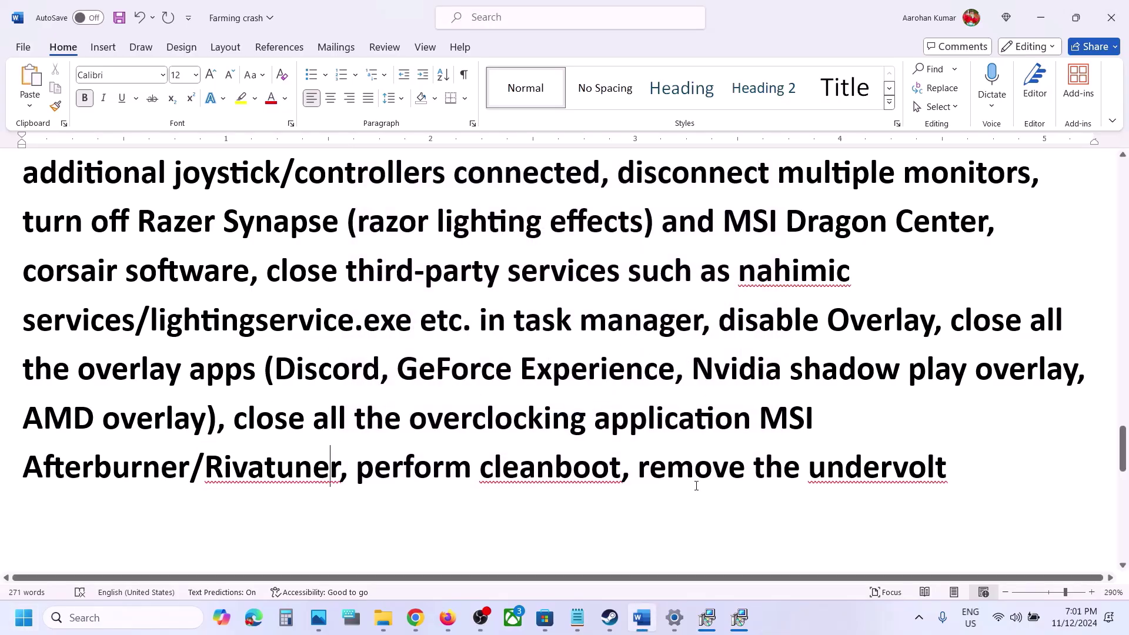
pyautogui.moveTo(640, 467); pyautogui.dragTo(965, 450)
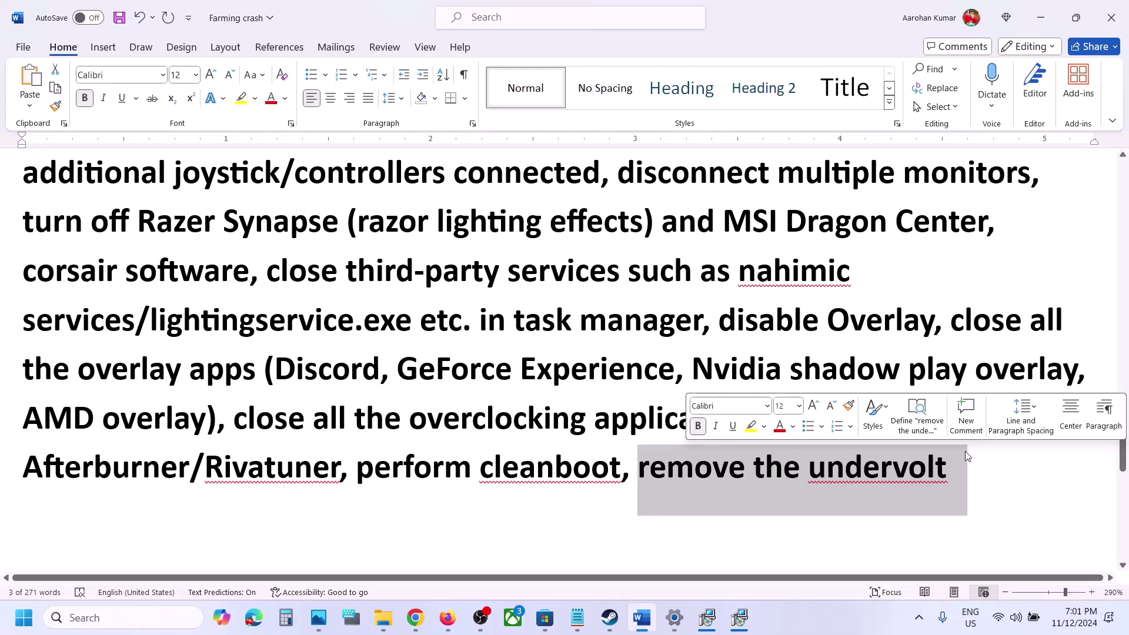
pyautogui.scroll(-3, 756, 390)
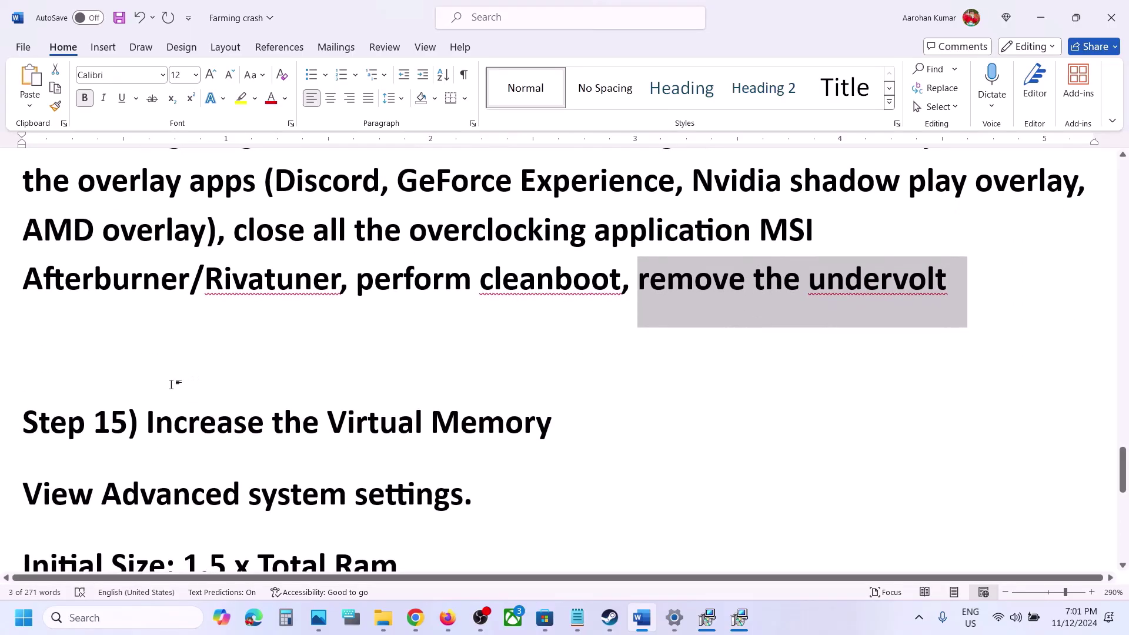
pyautogui.moveTo(159, 415); pyautogui.dragTo(576, 423)
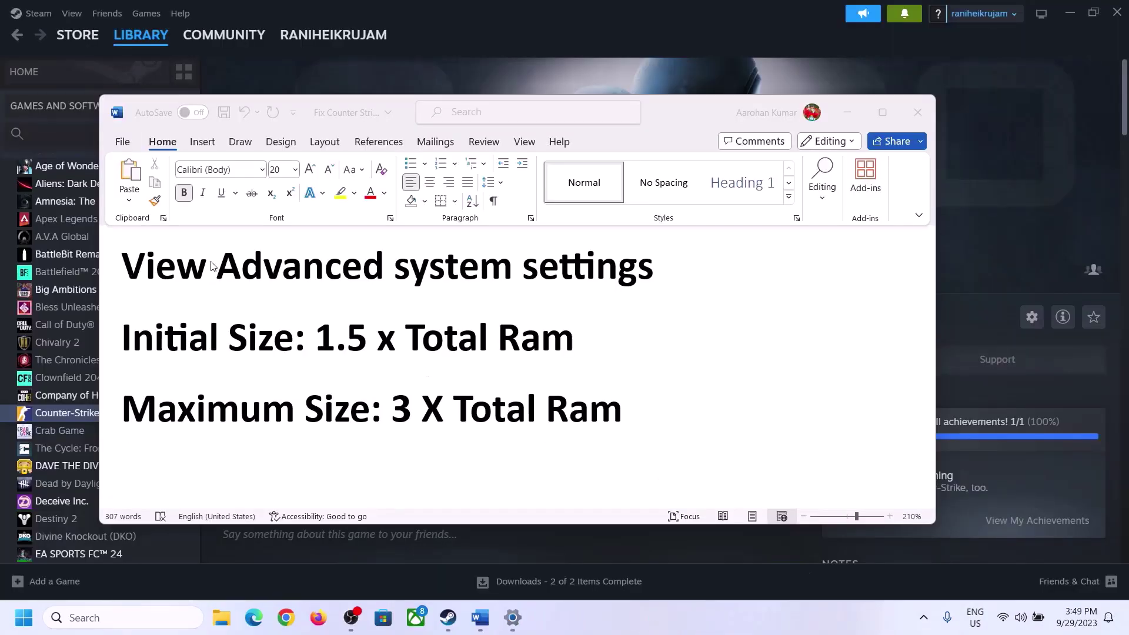
# Copy 'View Advanced system settings' from the notes and open System Properties through Windows search.
pyautogui.click(137, 272)
pyautogui.moveTo(134, 272); pyautogui.dragTo(627, 278)
pyautogui.hotkey('ctrl', 'c')
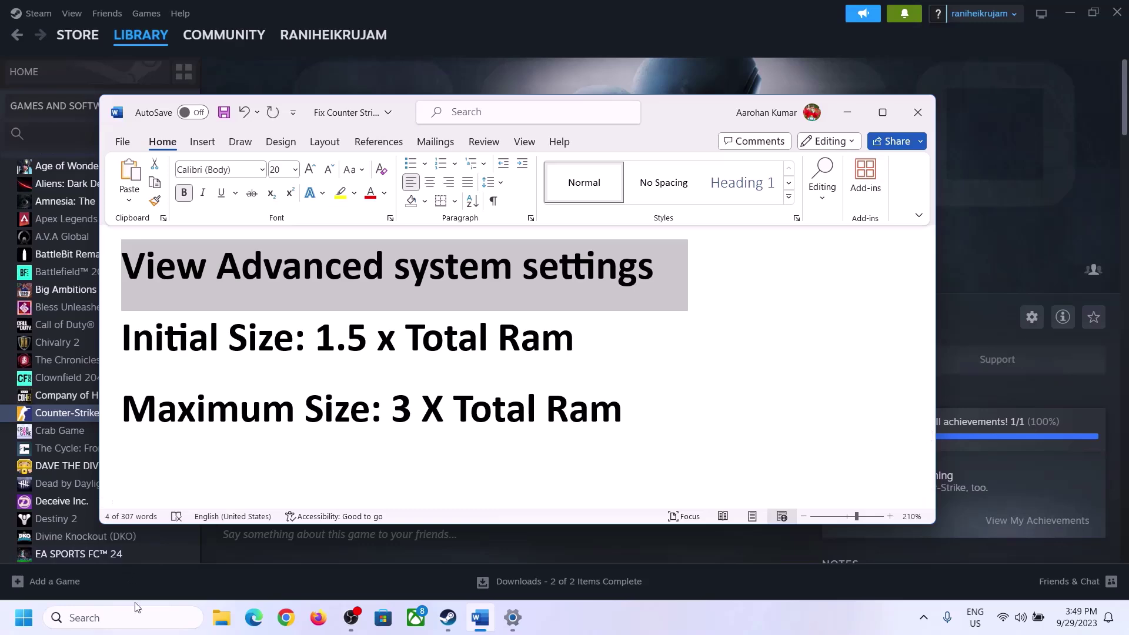
pyautogui.click(126, 616)
pyautogui.hotkey('ctrl', 'v')
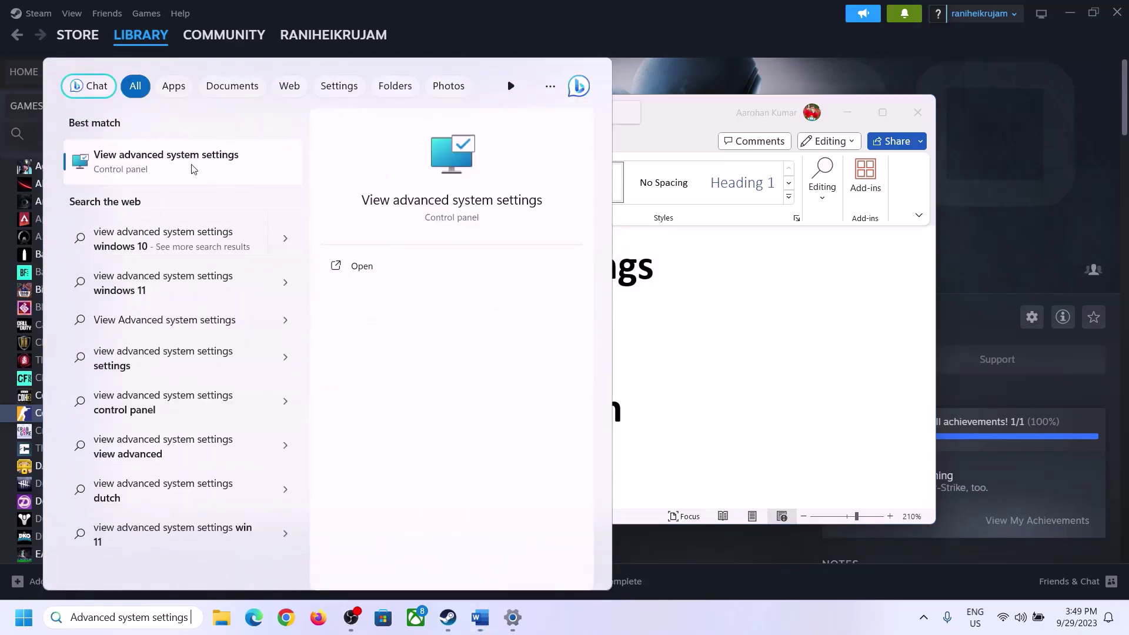
pyautogui.click(158, 171)
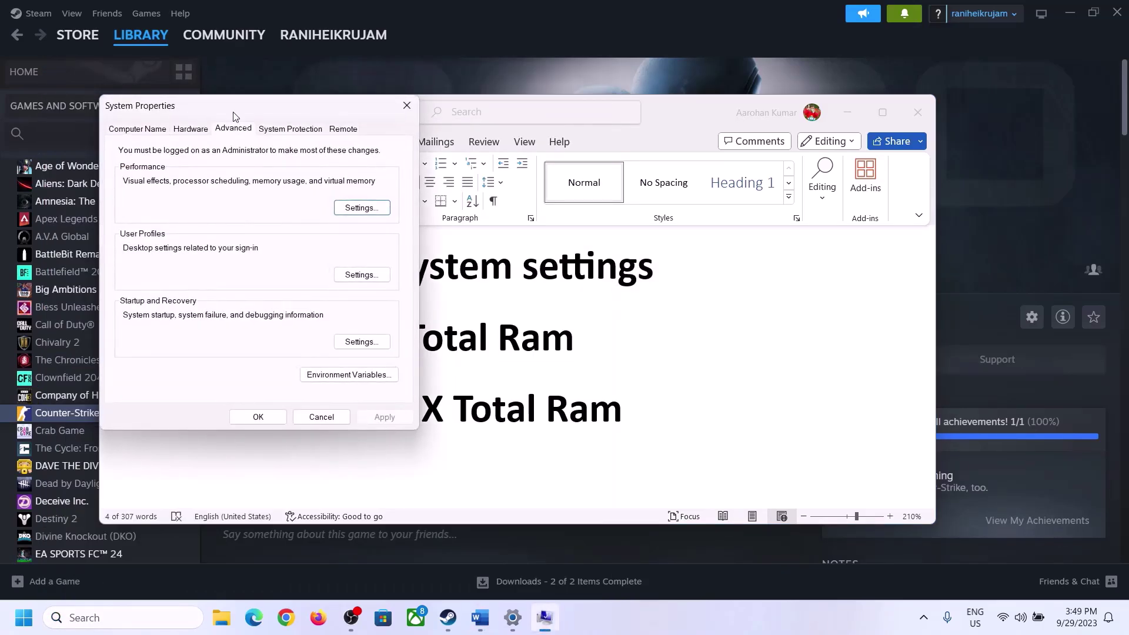
pyautogui.moveTo(235, 111); pyautogui.dragTo(506, 200)
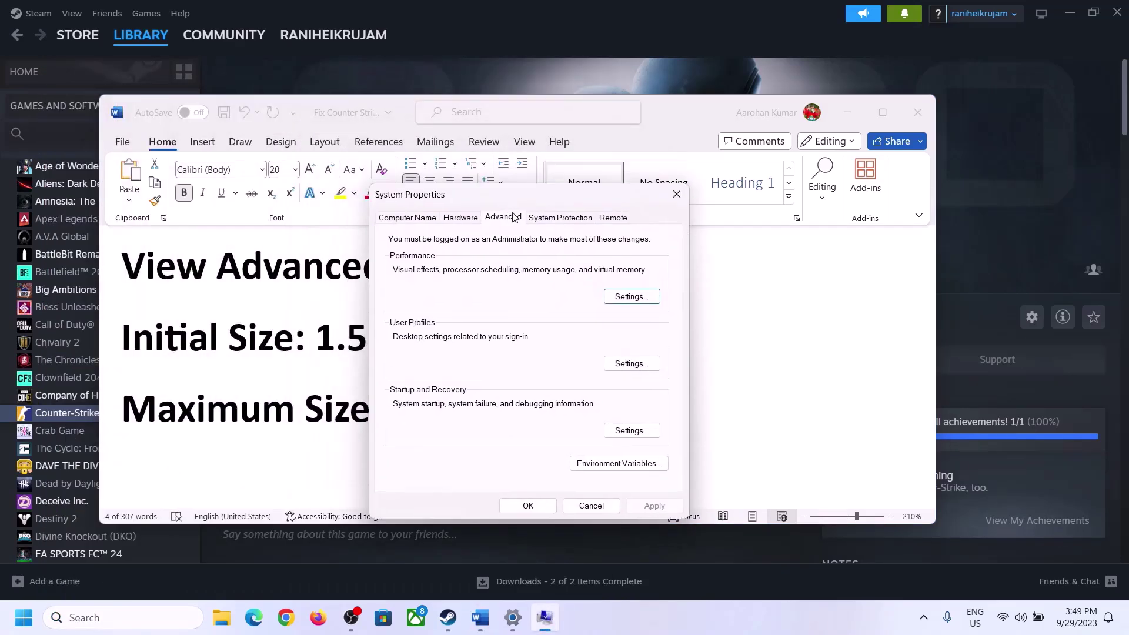
# In Virtual Memory, turn off automatic management and give drive C: a Custom size, noting the 1.5 x Total Ram rule.
pyautogui.click(631, 298)
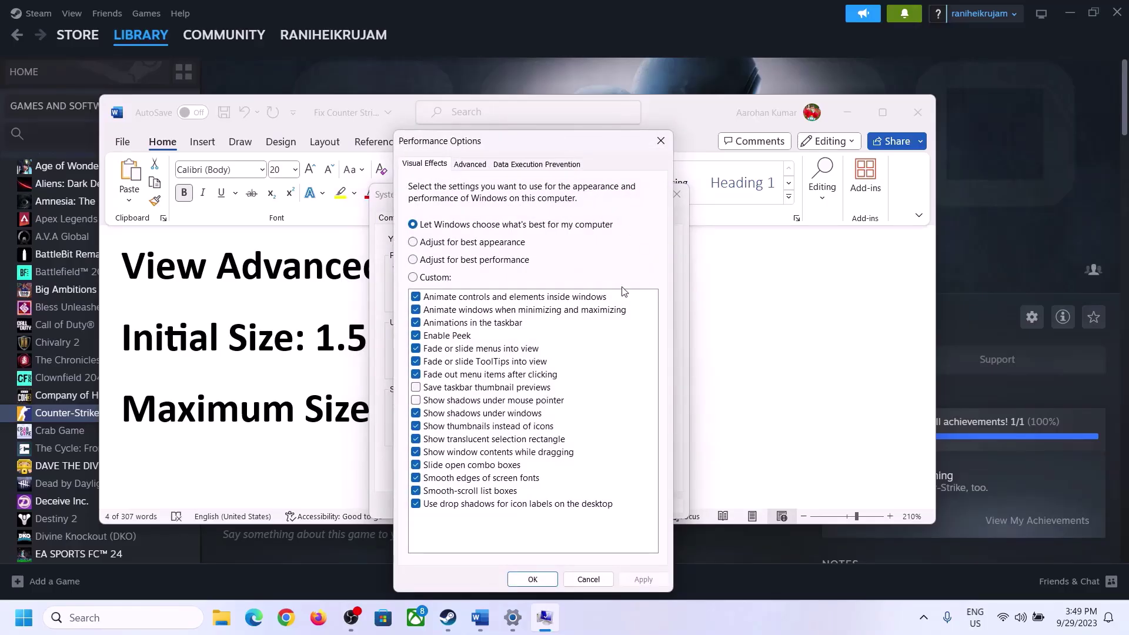
pyautogui.click(470, 166)
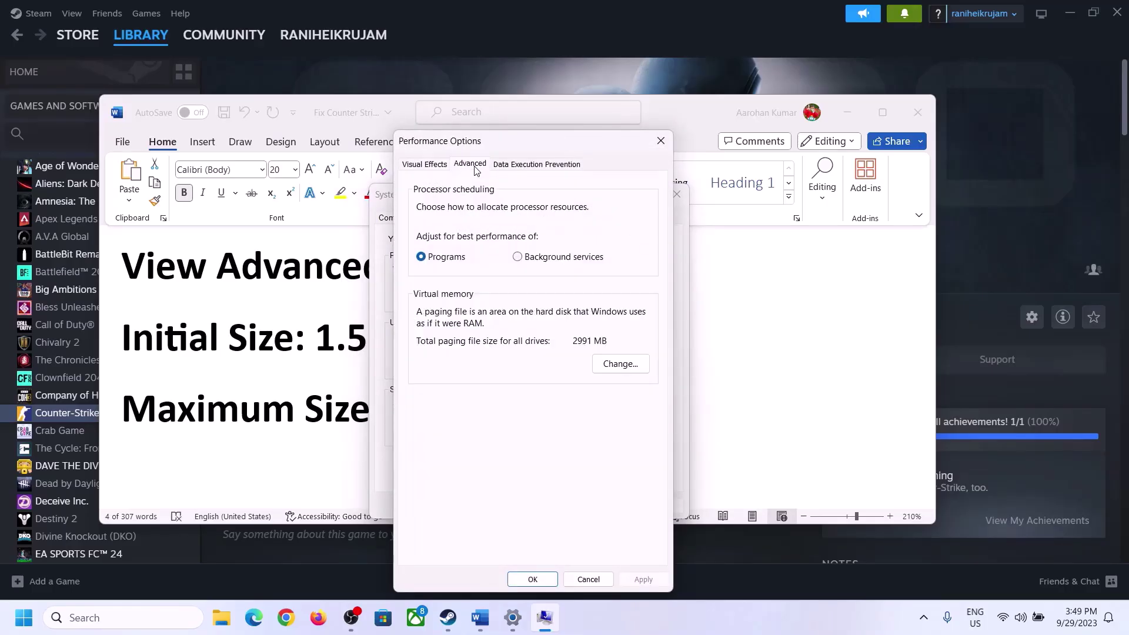
pyautogui.click(624, 364)
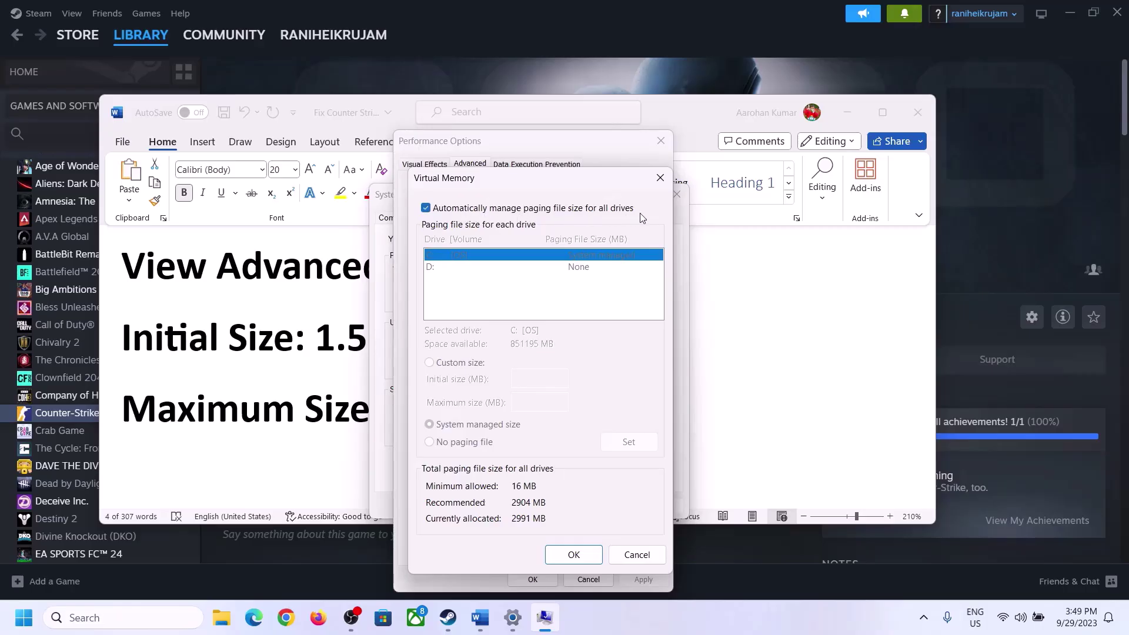
pyautogui.click(425, 208)
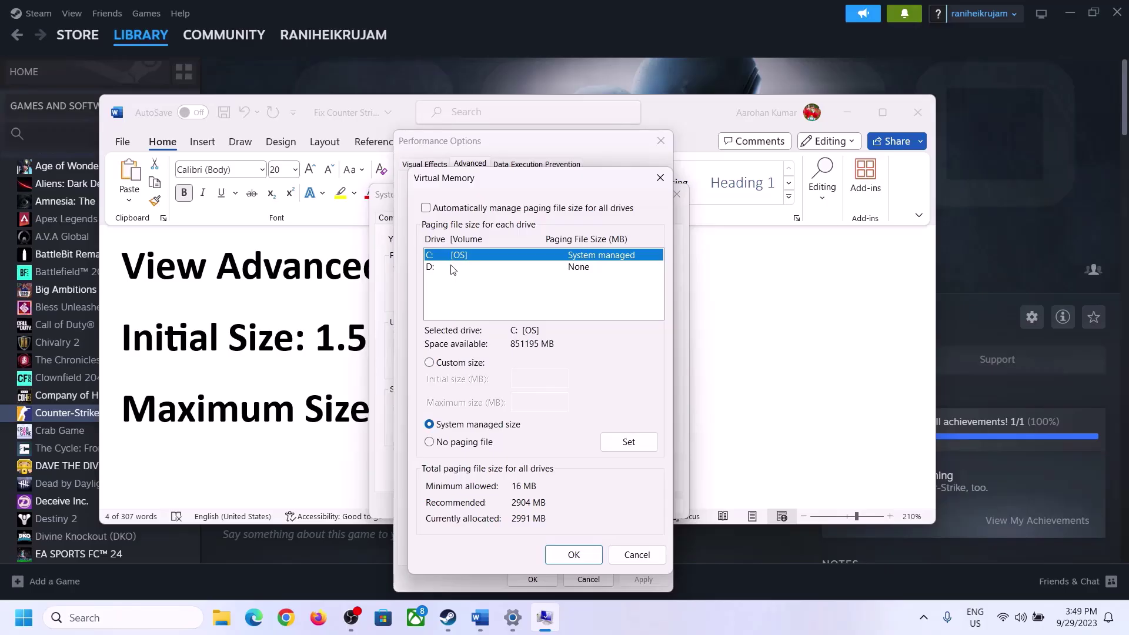
pyautogui.click(445, 256)
pyautogui.click(430, 363)
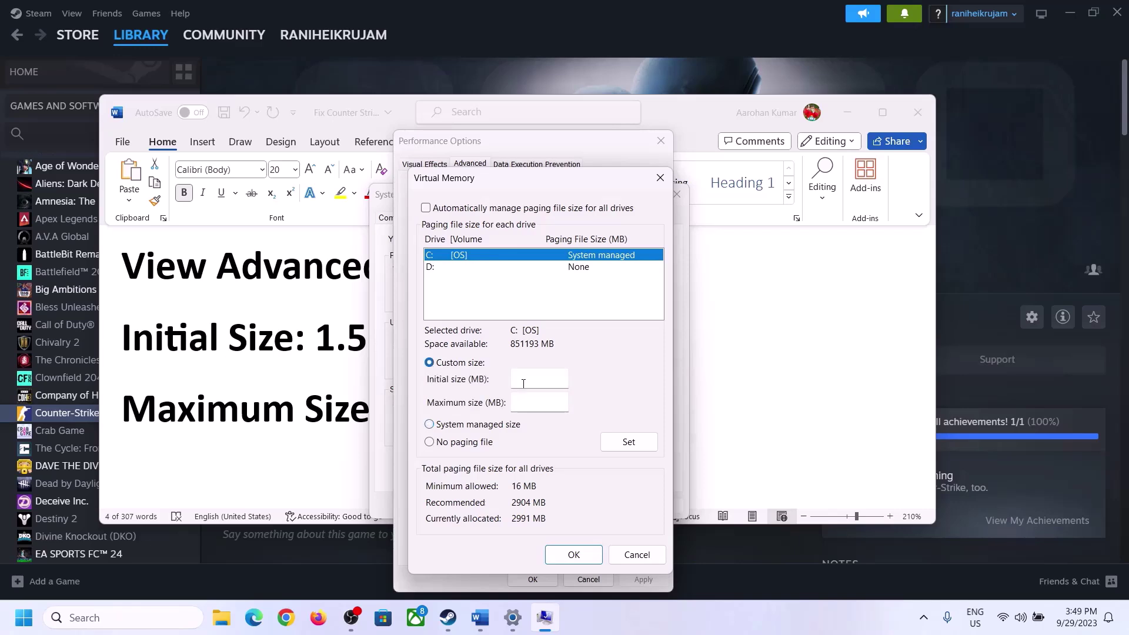
pyautogui.click(540, 379)
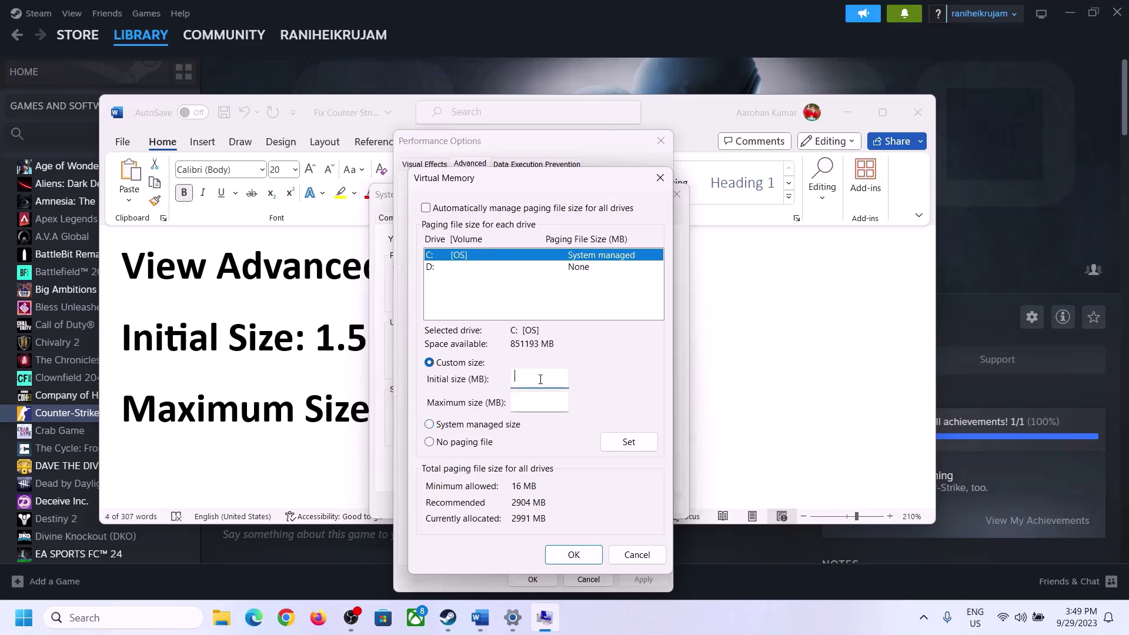
pyautogui.click(305, 352)
pyautogui.moveTo(316, 338); pyautogui.dragTo(522, 347)
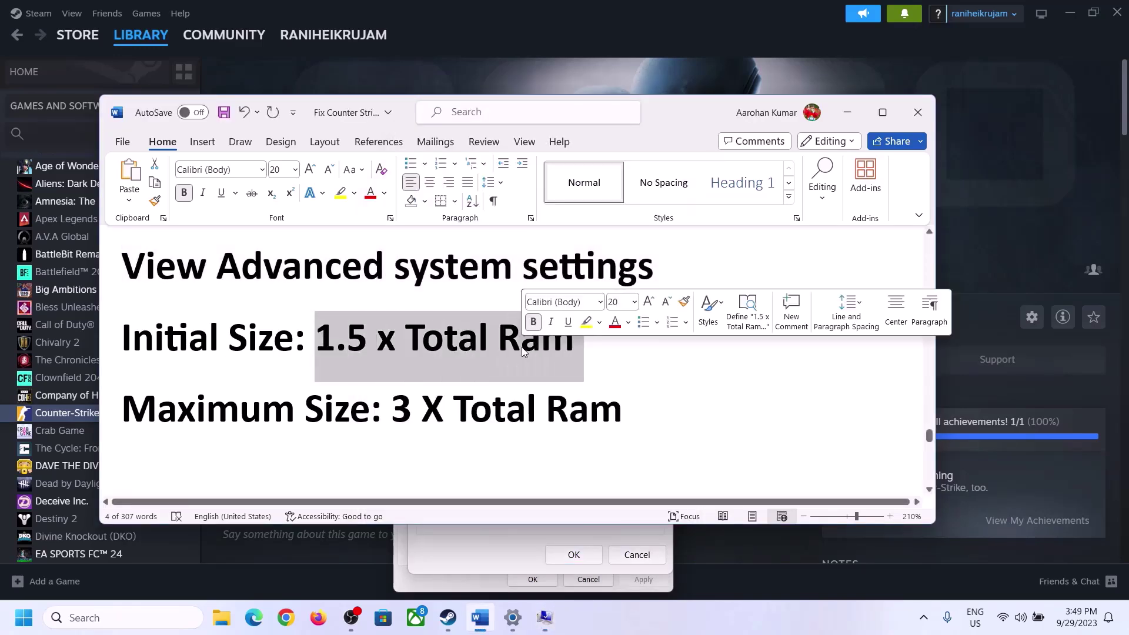
# In Settings, go to System > About and mark the installed RAM value of 16.0 GB.
pyautogui.click(513, 621)
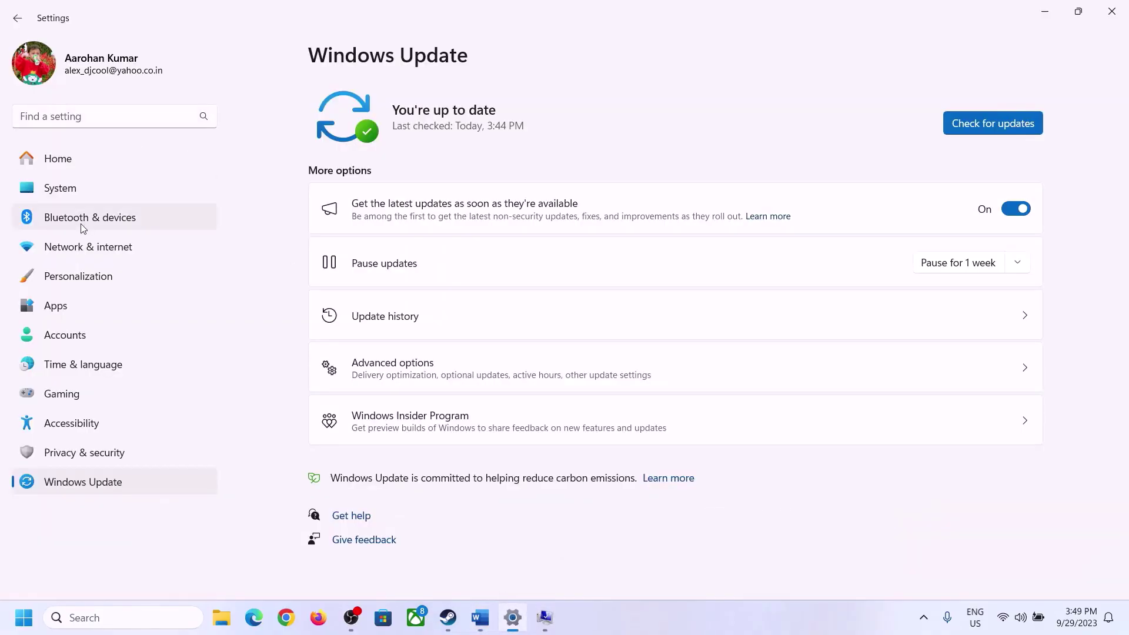
pyautogui.click(52, 194)
pyautogui.scroll(-8, 388, 500)
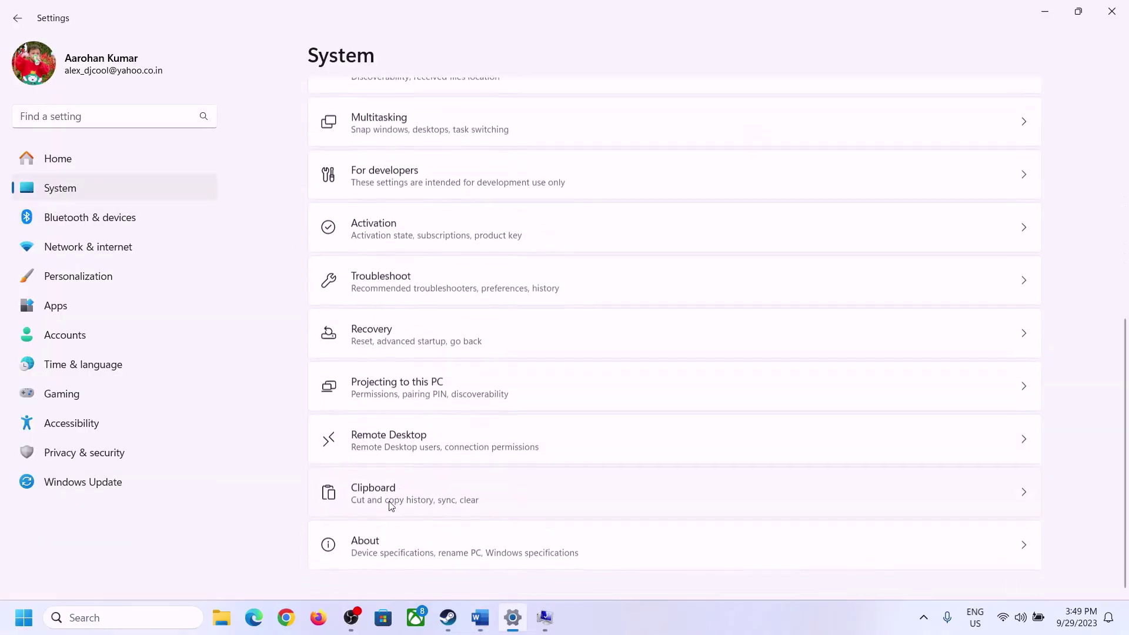
pyautogui.click(372, 559)
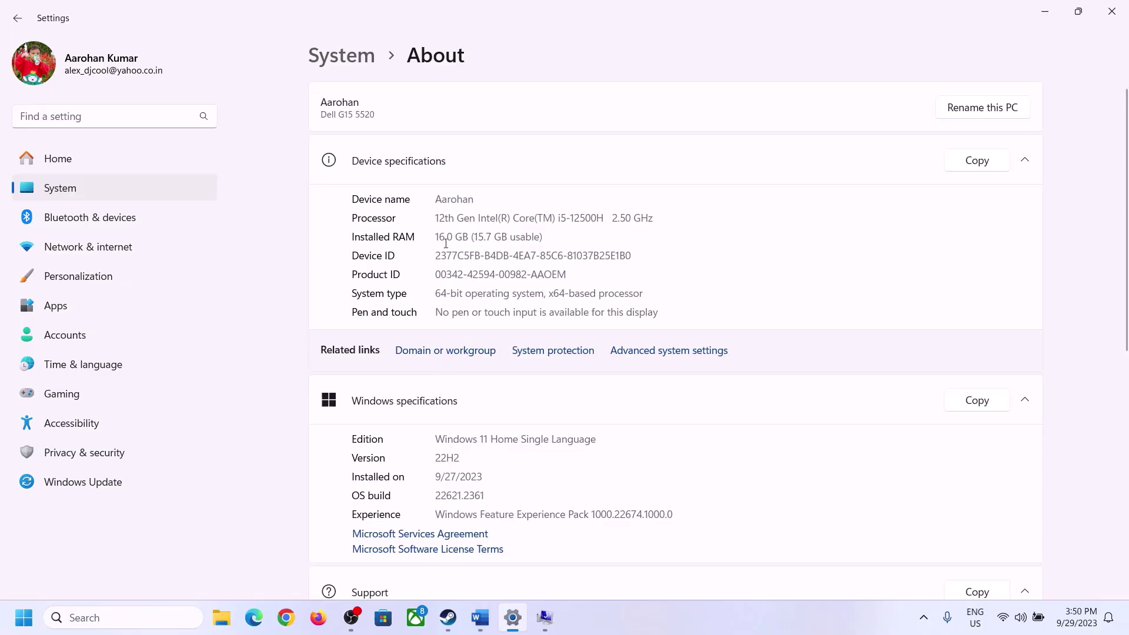
pyautogui.moveTo(446, 236); pyautogui.dragTo(436, 236)
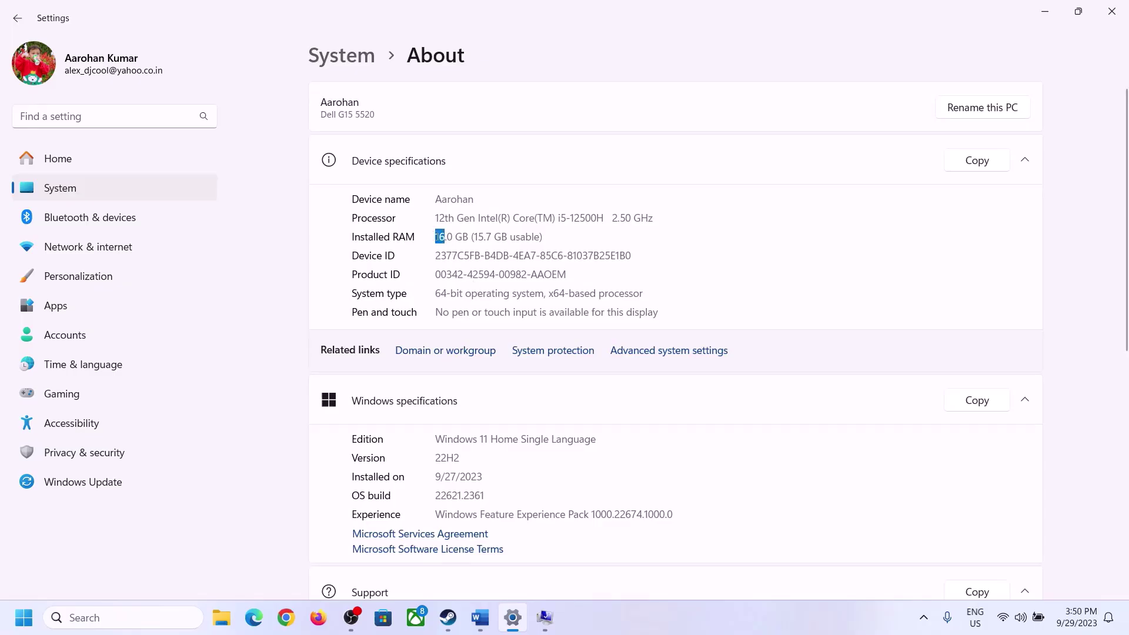